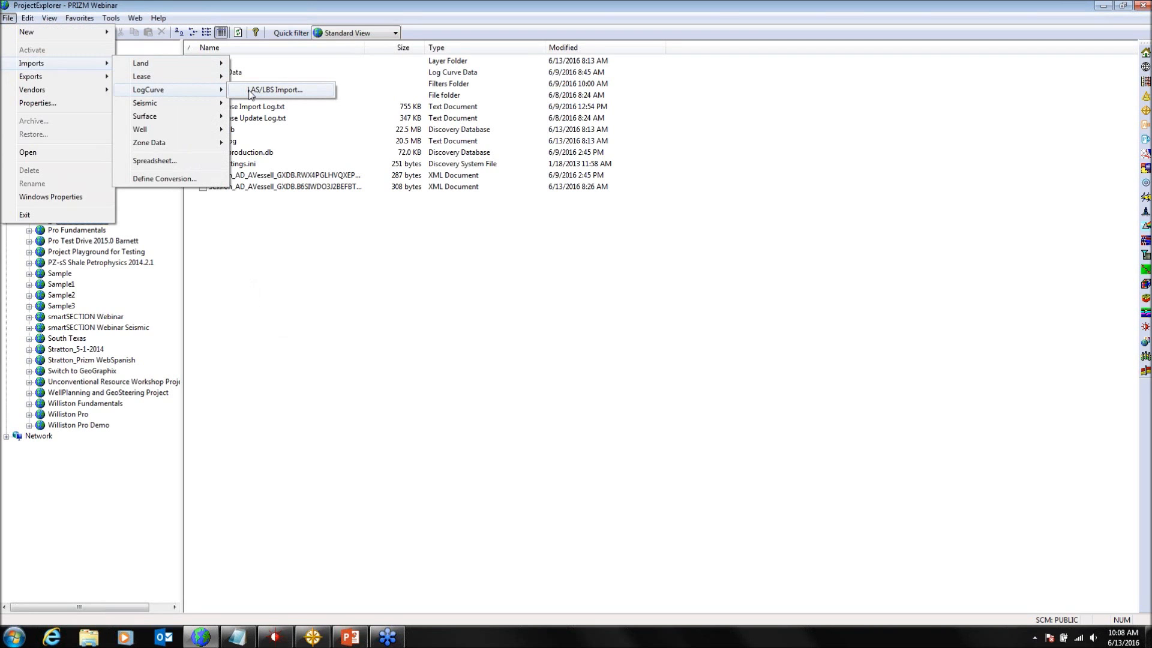
Step: Import the LAS log files GRI 01 through GRI 19 from the Prizm class data folder in automatic mode
left_click(251, 91)
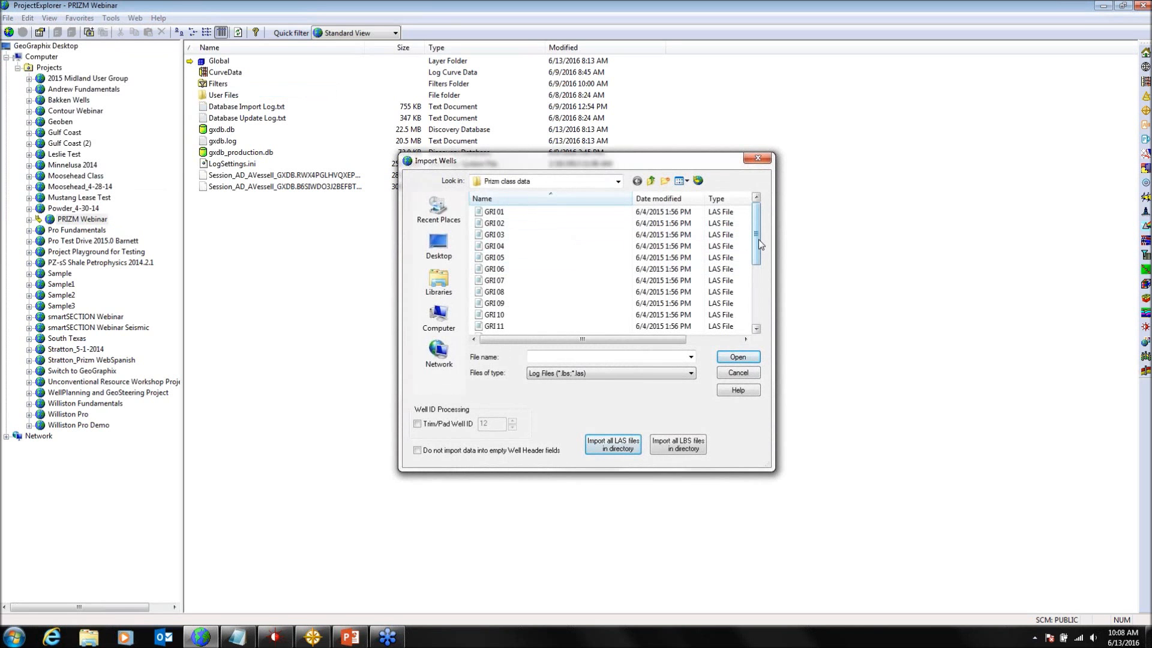
mouse_move(758, 240)
left_mouse_down()
mouse_move(754, 297)
mouse_move(747, 247)
left_mouse_up()
scroll(600, 240, "up", 1)
left_click(527, 213)
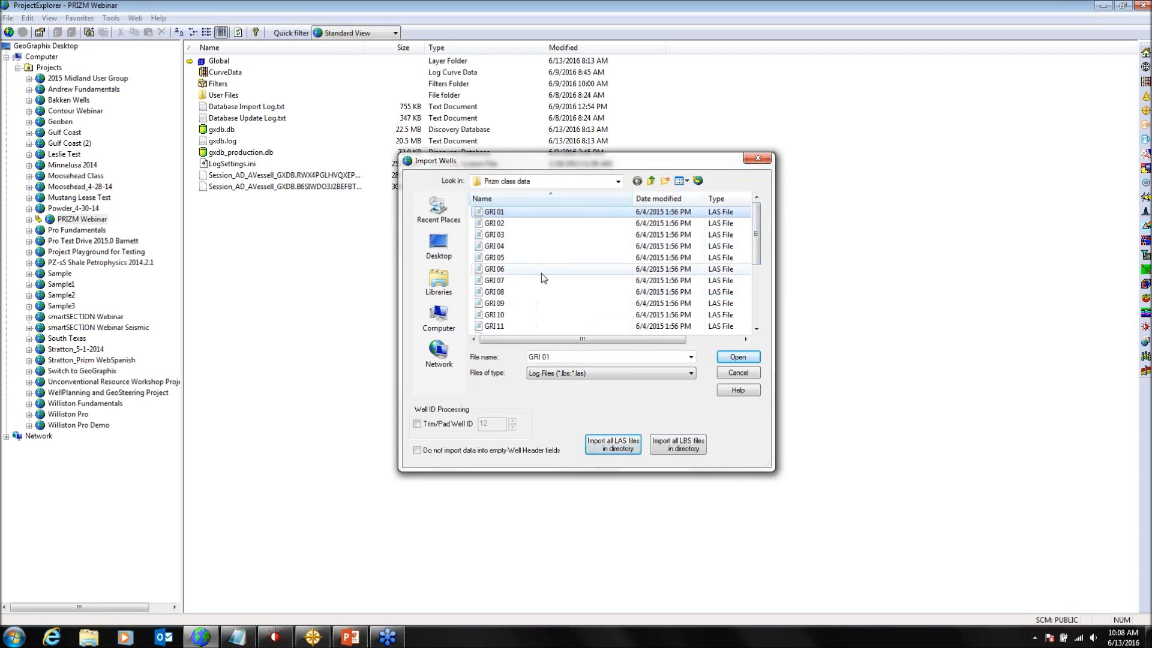
left_click_drag(761, 259, 760, 297)
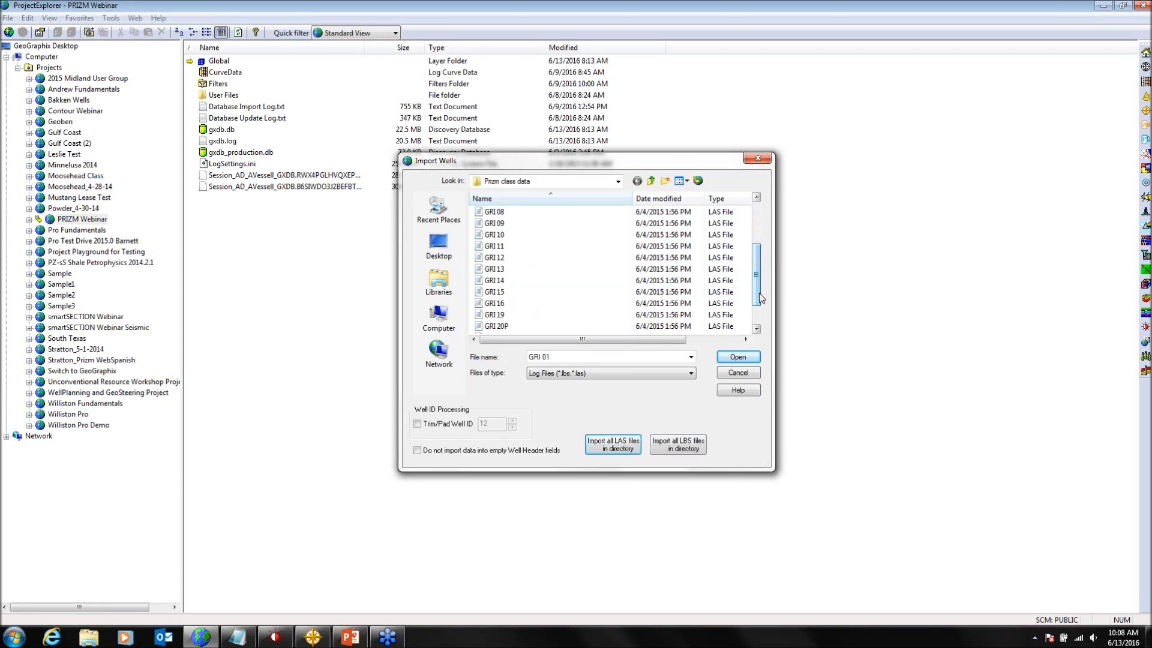
left_click(581, 317, "shift")
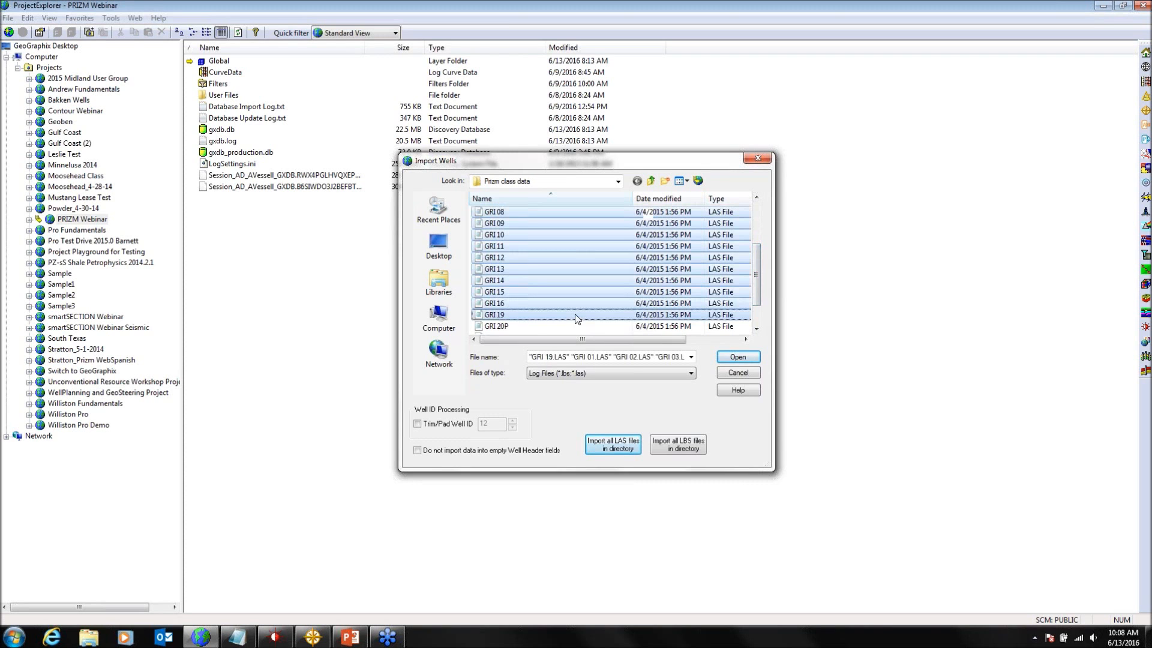
left_click(736, 359)
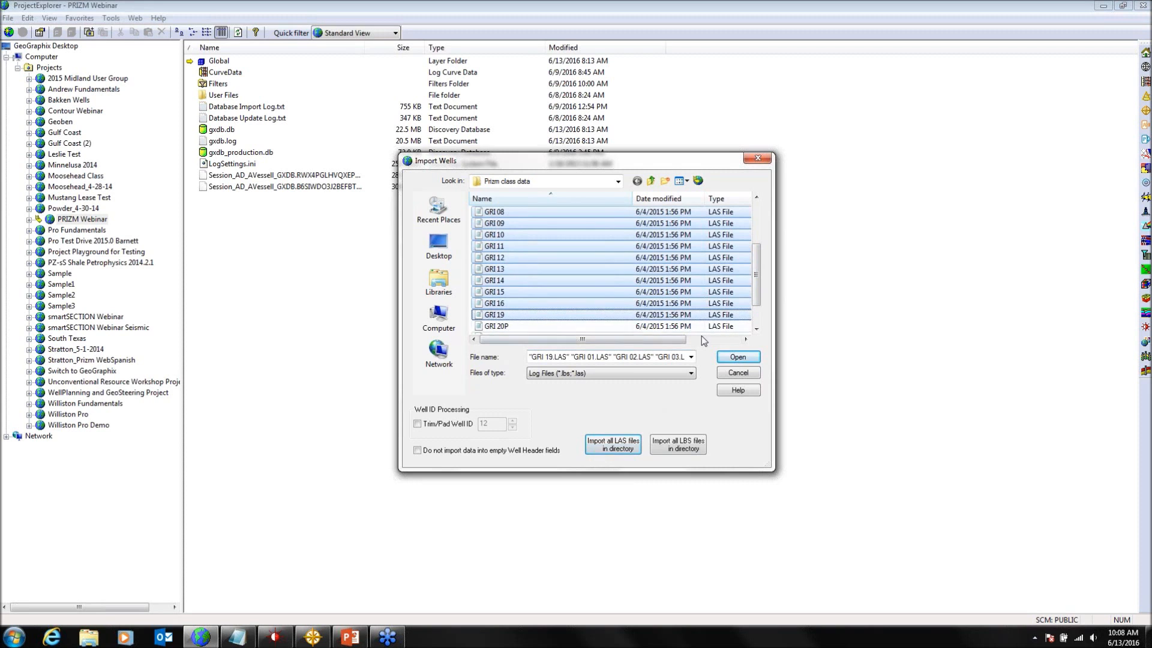
left_click(737, 358)
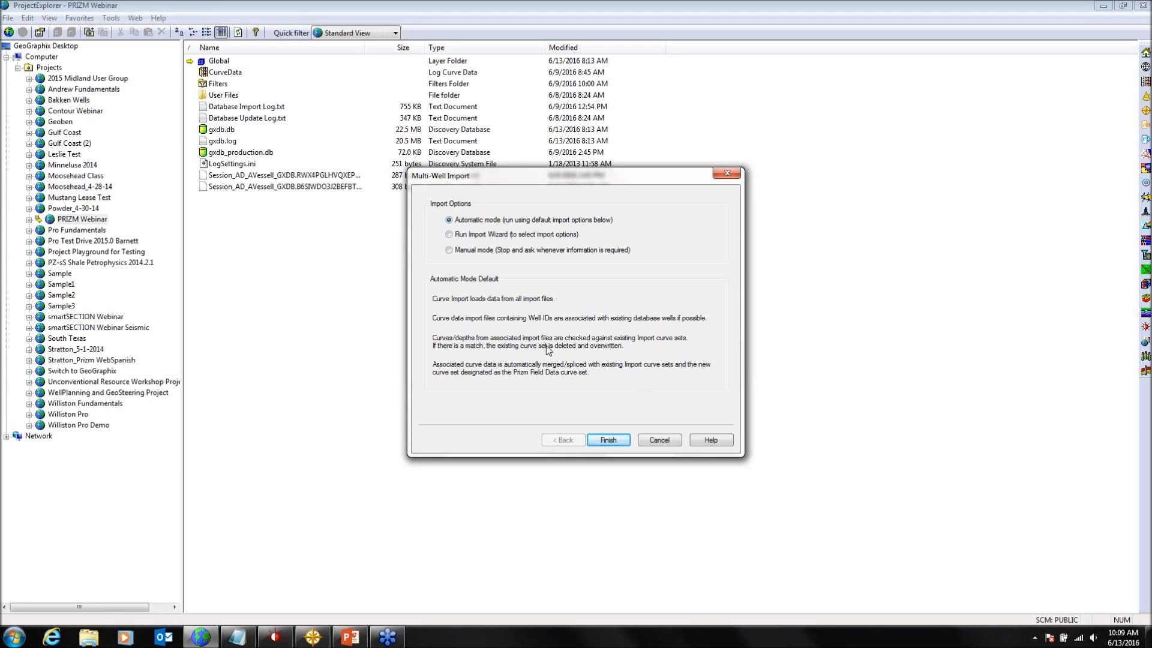
left_click(607, 441)
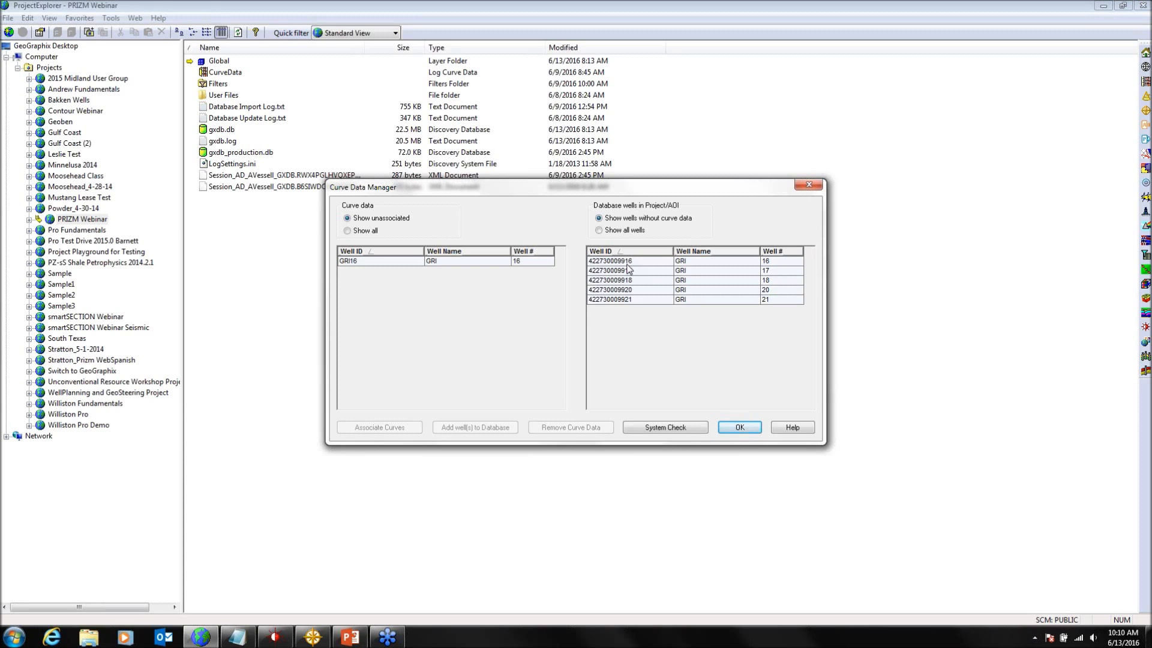
Step: Associate the unassociated GRI16 curve data with database well GRI #16
left_click(369, 260)
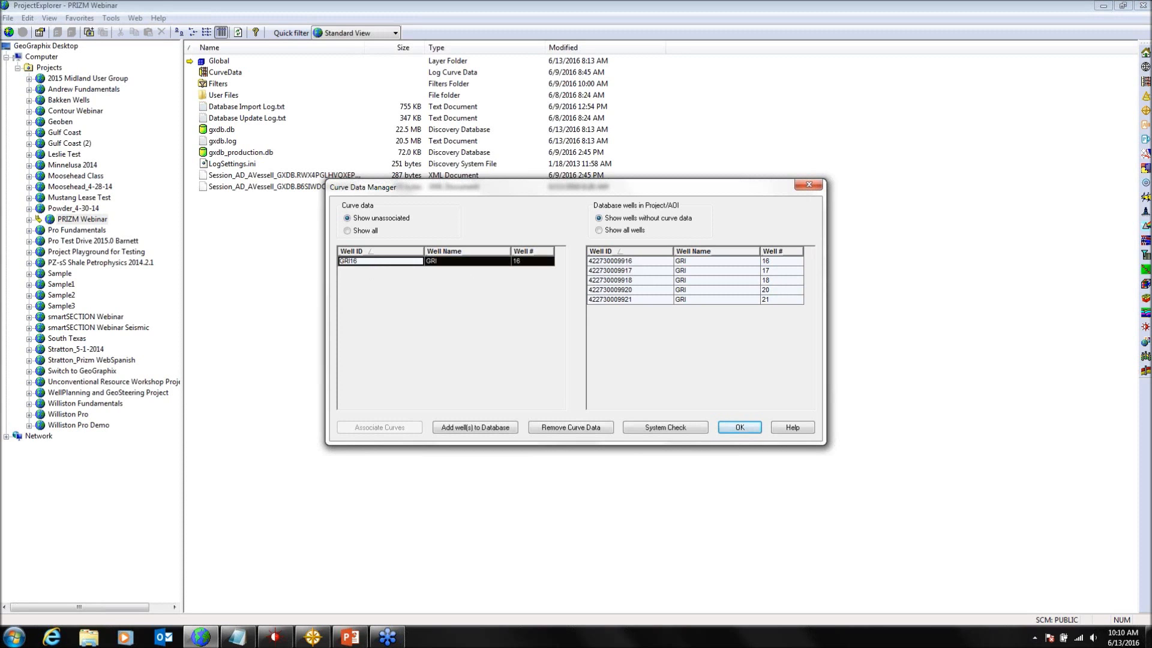
left_click(632, 262)
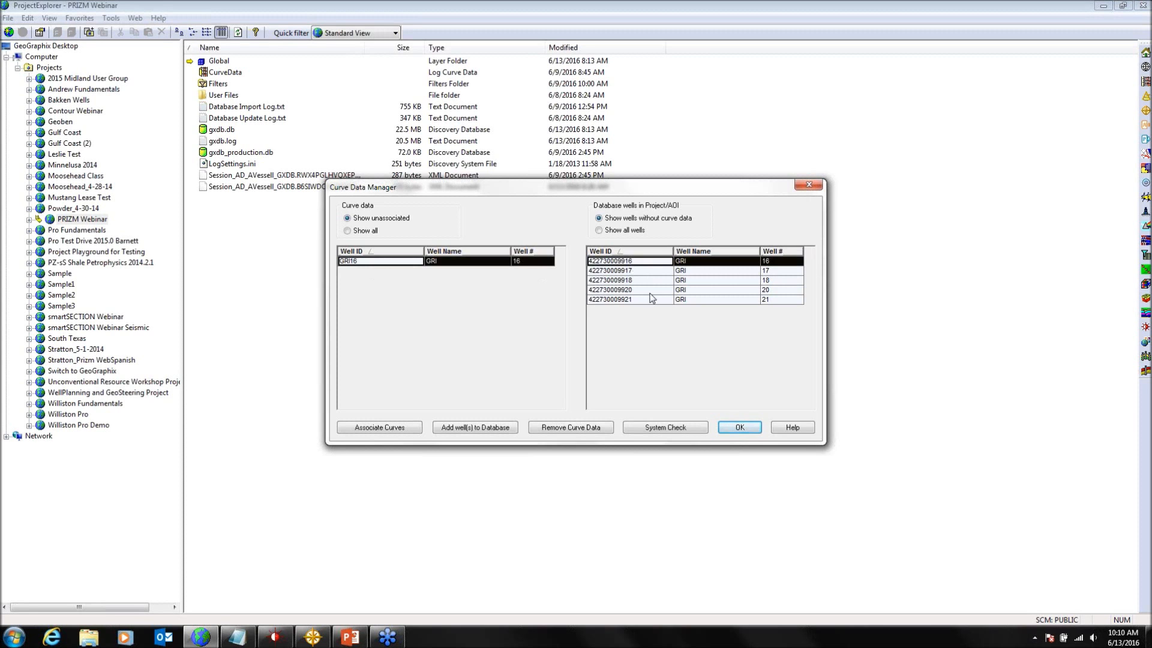
left_click(362, 429)
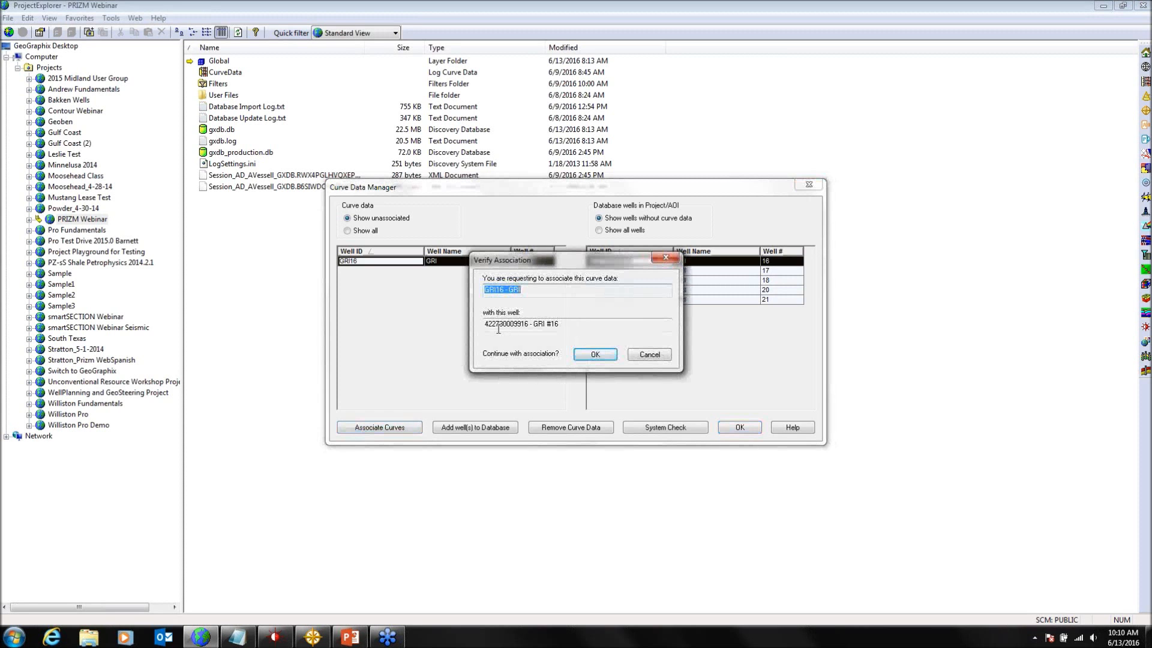
left_click(595, 354)
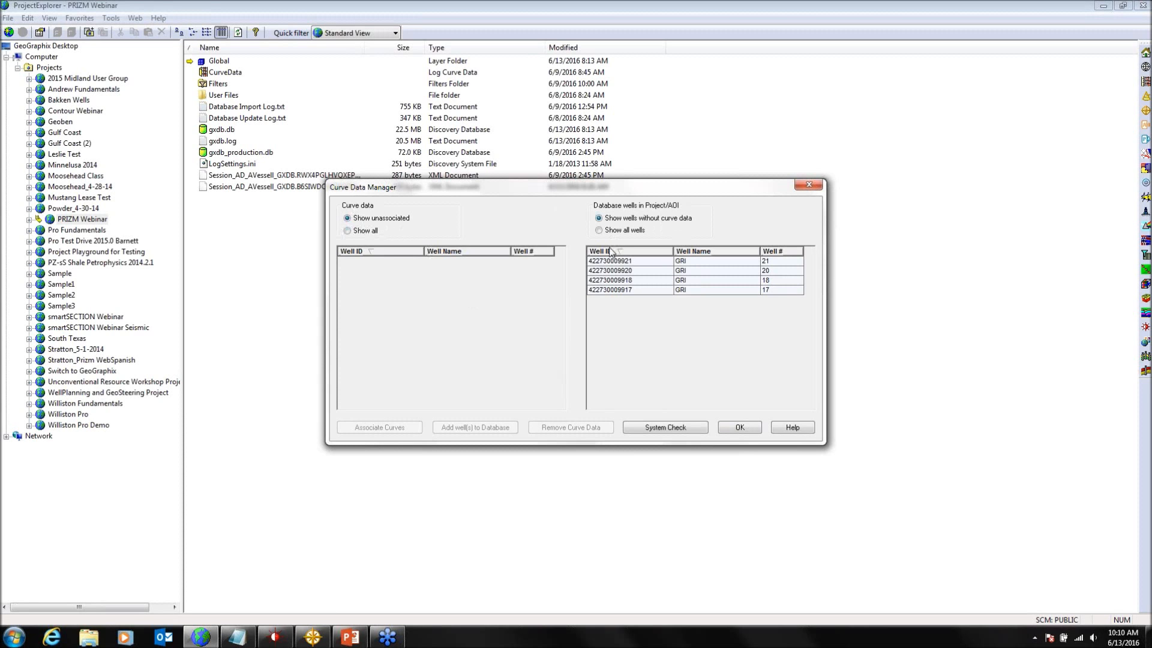
Step: Check the list of all database wells against those without curve data, and close the Curve Data Manager
left_click(600, 230)
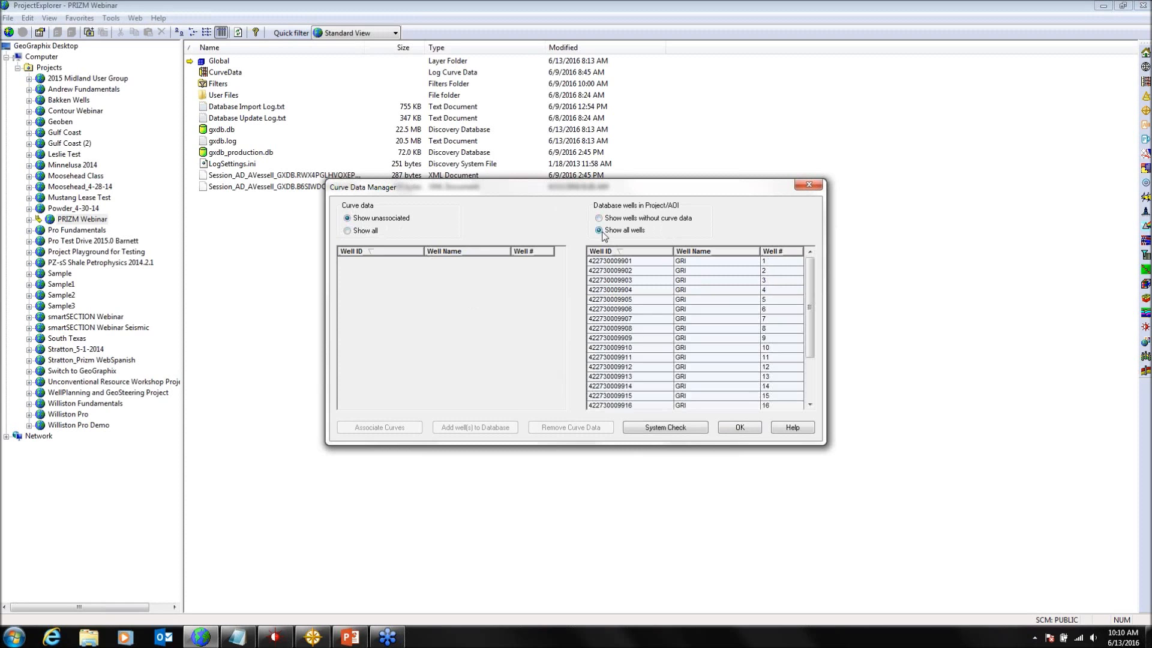
left_click(600, 218)
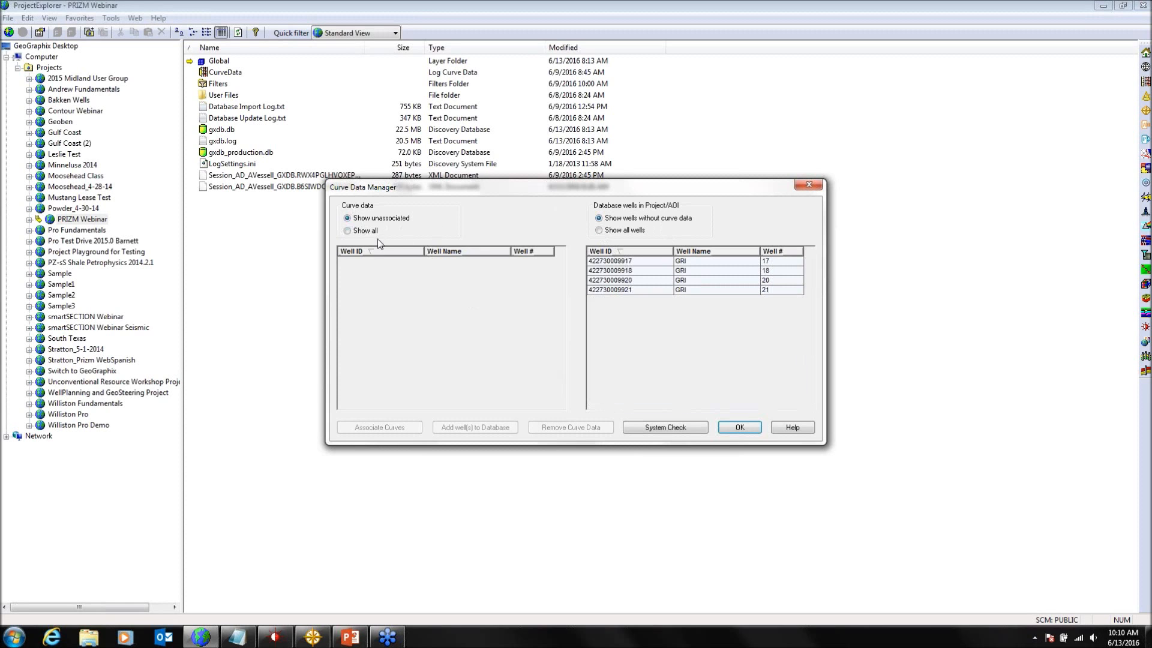
left_click(349, 218)
left_click(739, 428)
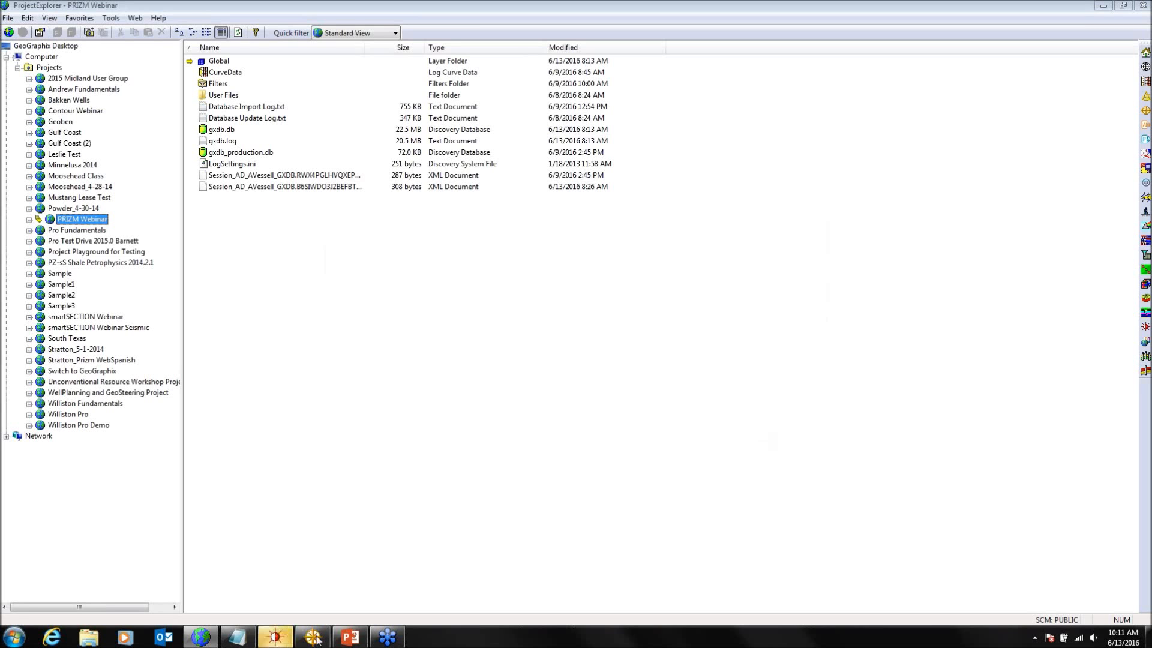
Step: Switch to WellBase, maximize the well record window and activate the "Wells with curves" filter
left_click(276, 637)
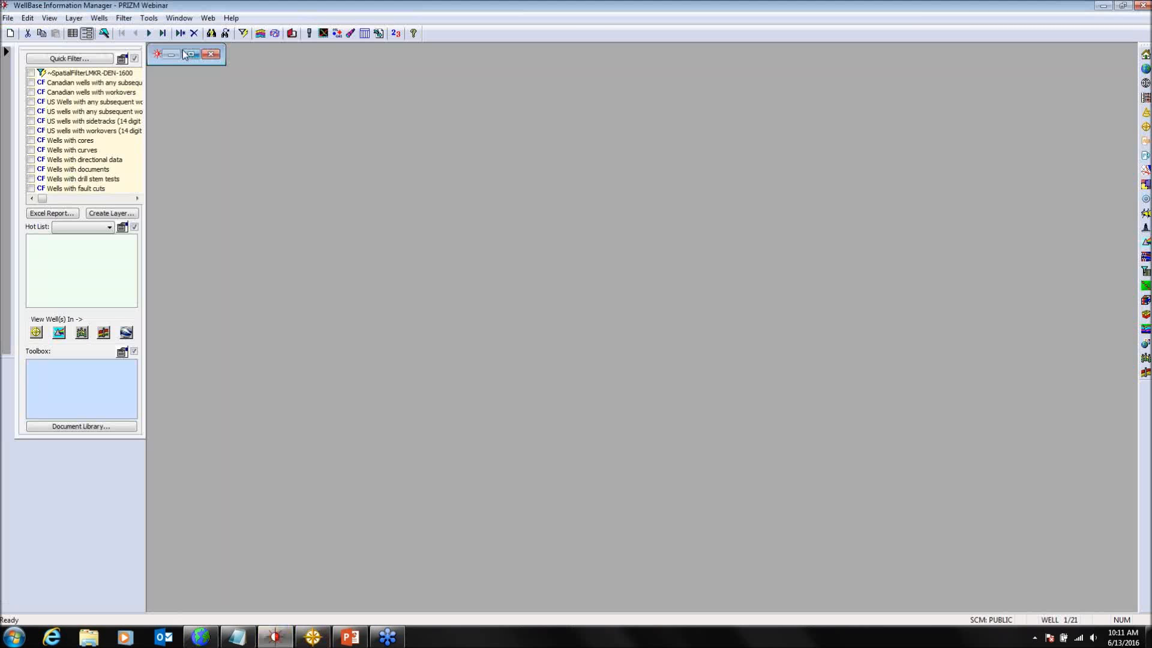
left_click(185, 54)
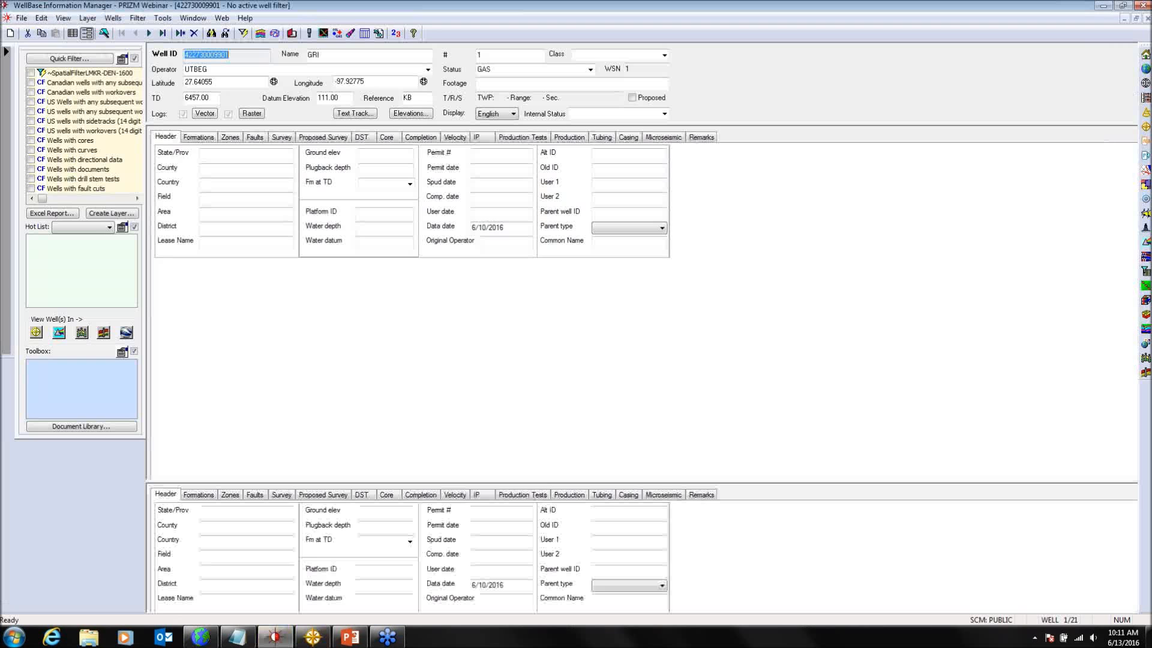
left_click(82, 153)
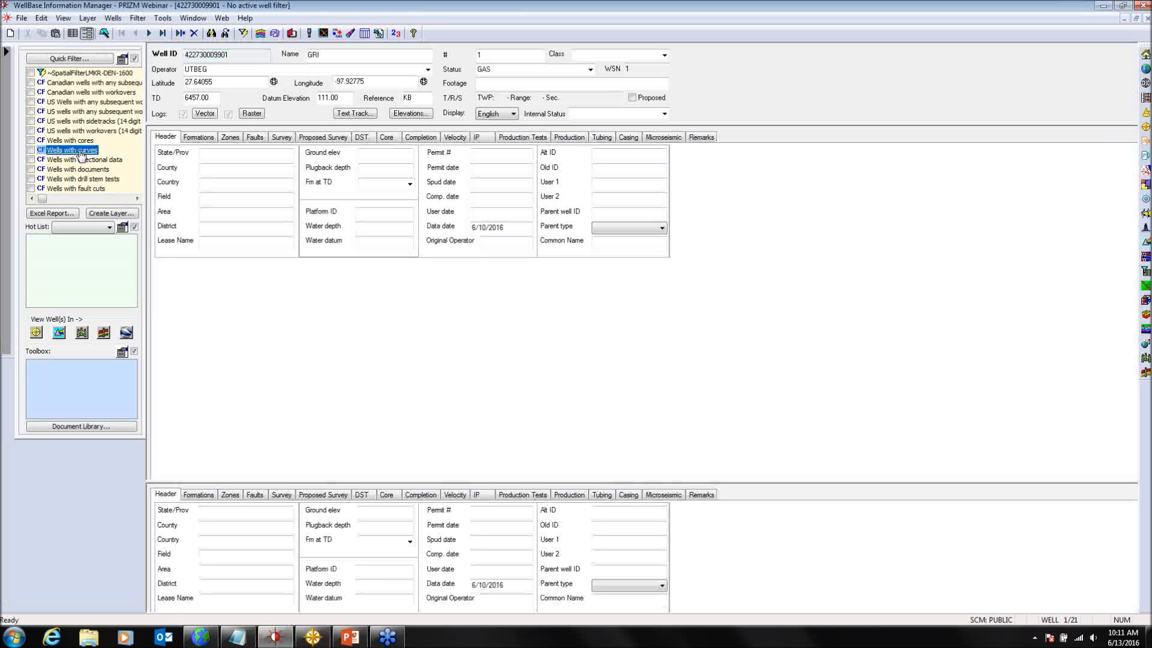
double_click(80, 152)
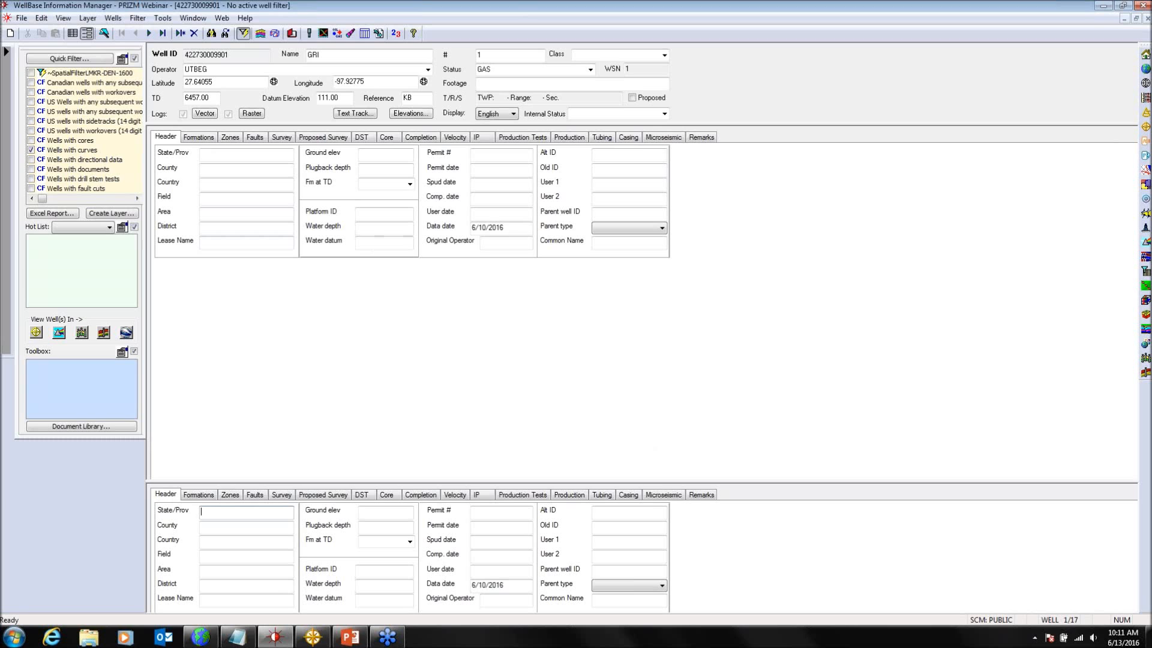
Step: Examine the vector curves and depth ranges in the Field Data curve set of well GRI 1
left_click(211, 116)
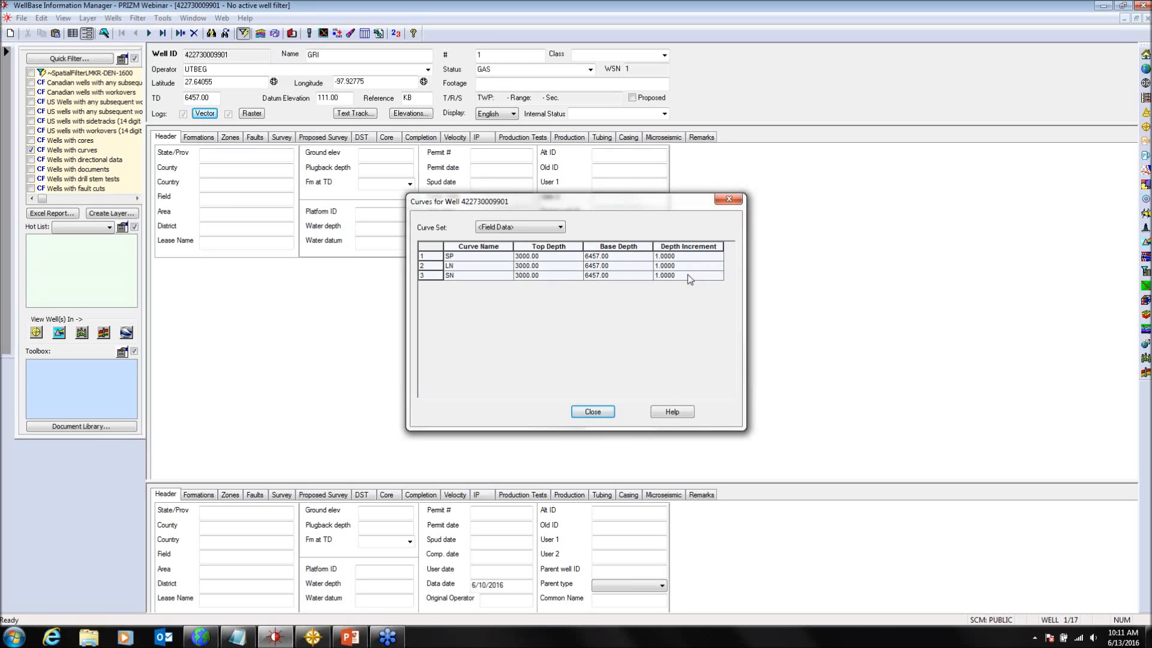
left_click(593, 414)
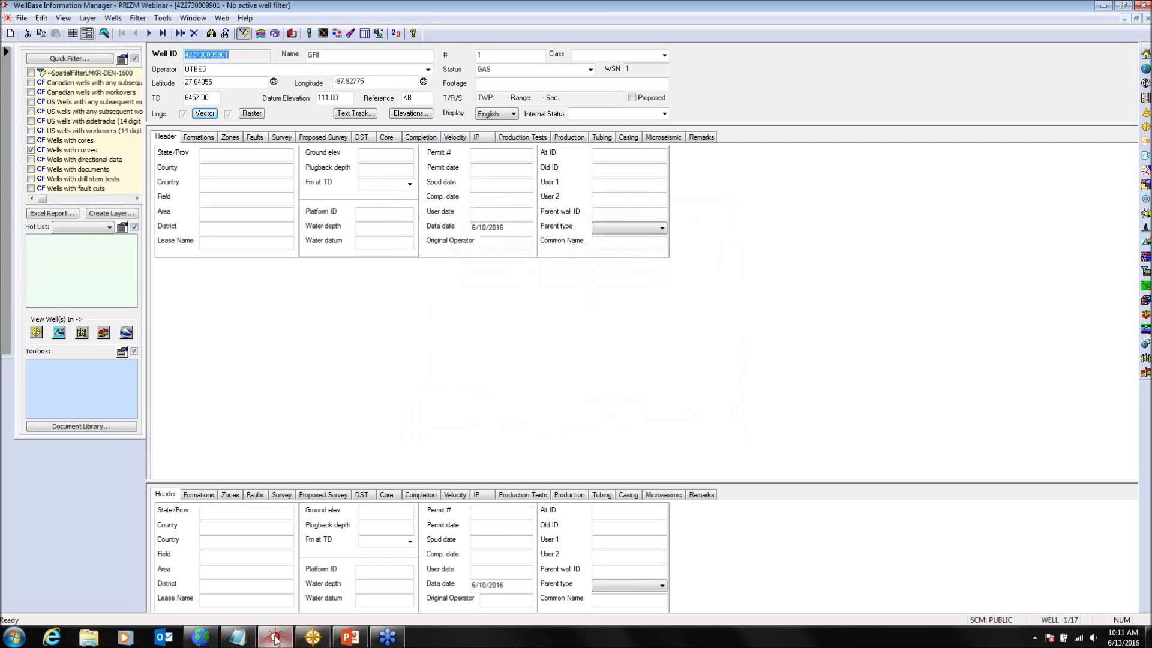
mouse_move(276, 638)
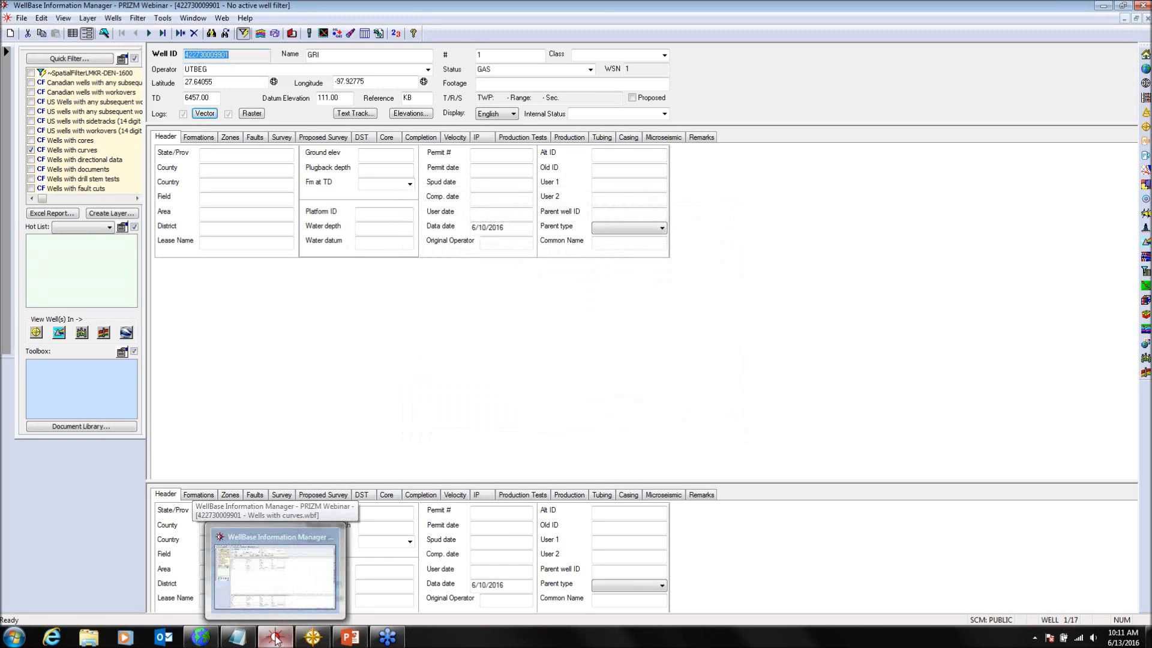
Step: Launch PRIZM without running the Curve Data Manager or opening a well, and maximize its window
left_click(1145, 243)
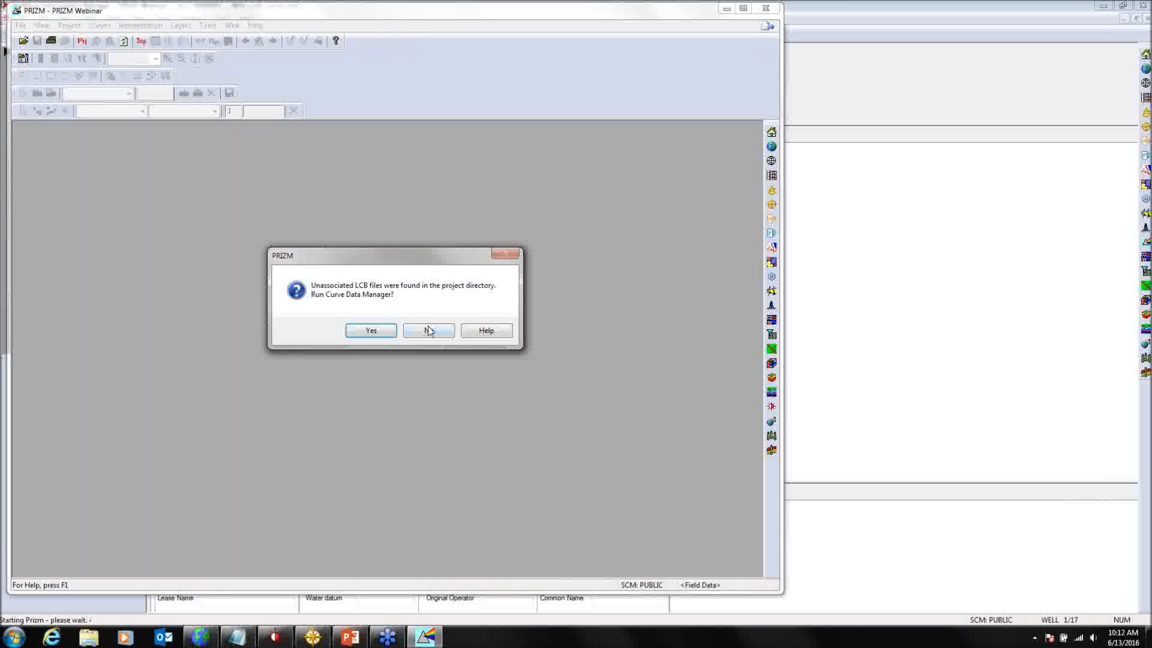
left_click(432, 330)
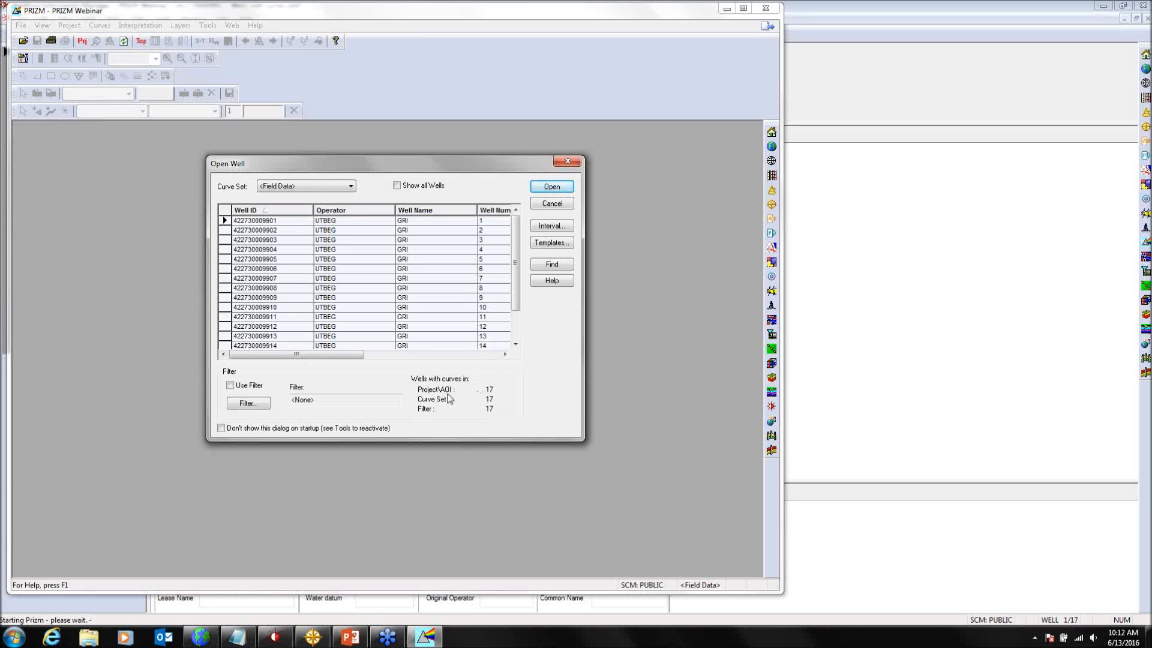
left_click(567, 203)
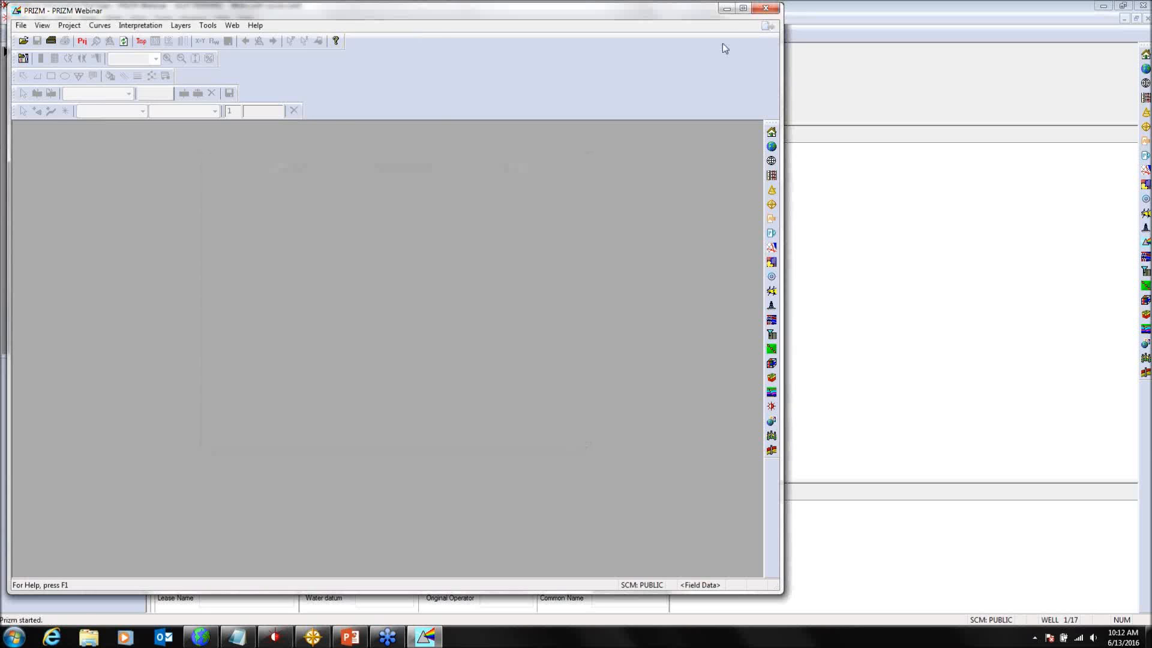
left_click(743, 9)
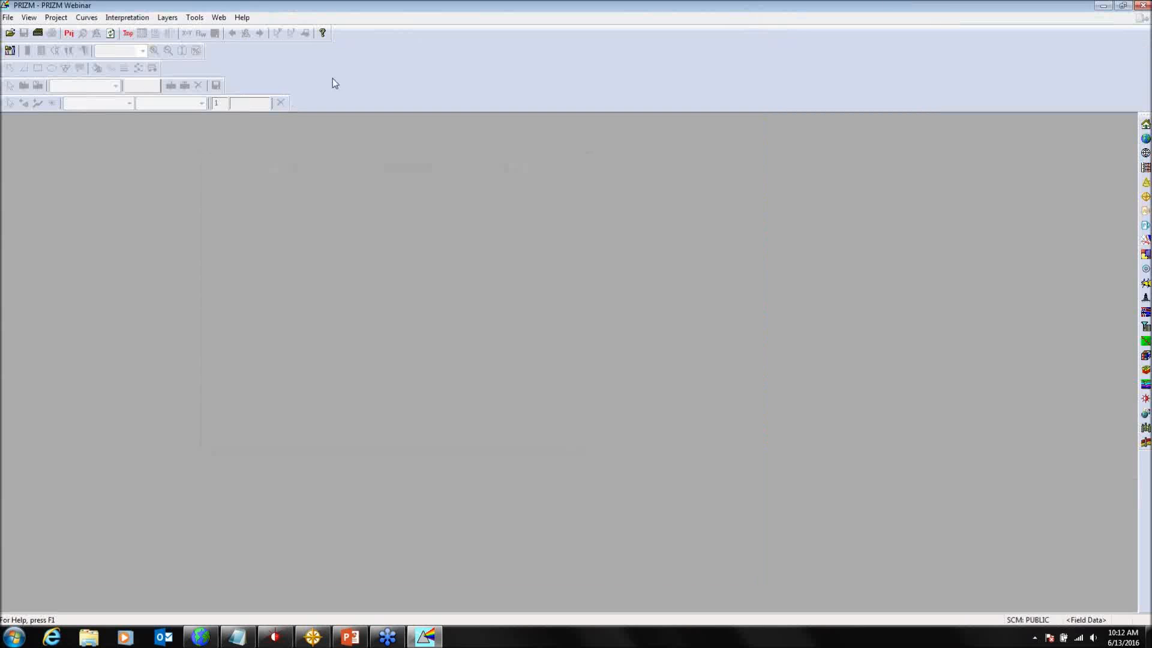
Step: Import the LAS files GRI 20P, GRI 20R, GRI 21R1 and GRI 21R2 into the project in automatic mode
left_click(9, 18)
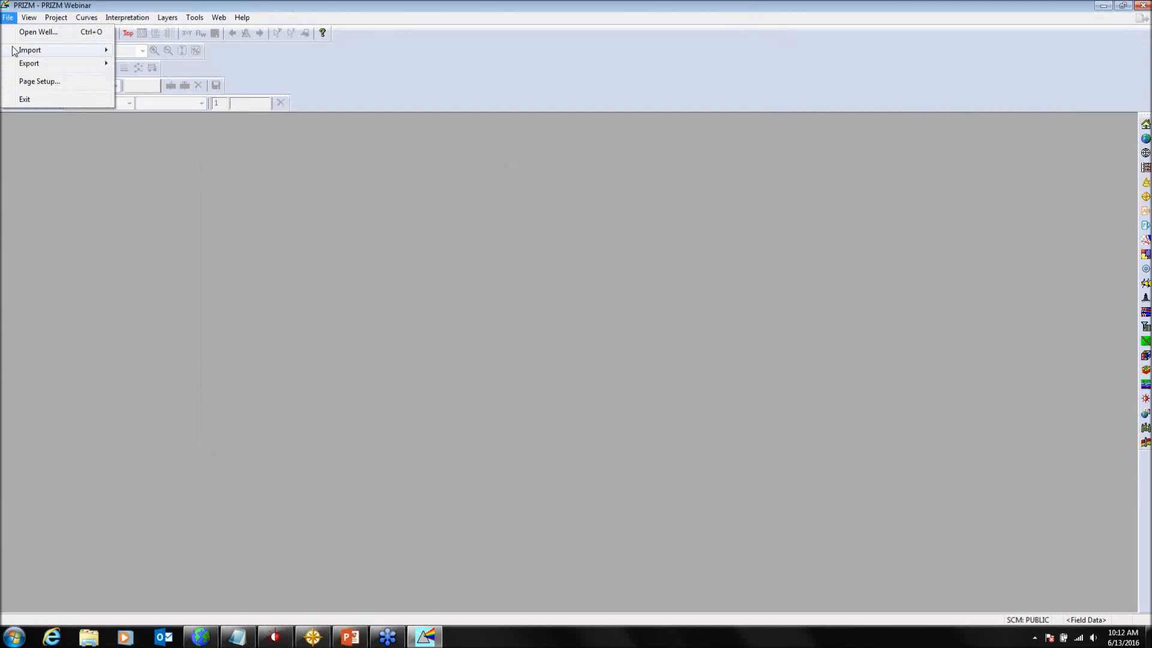
mouse_move(13, 51)
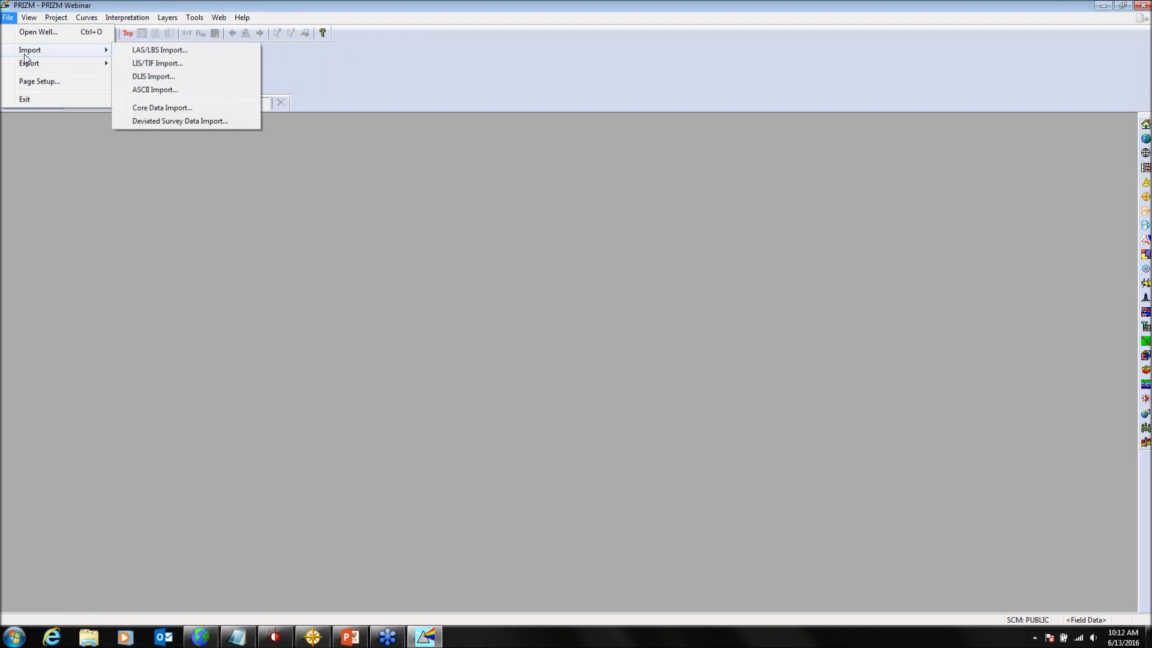
left_click(138, 54)
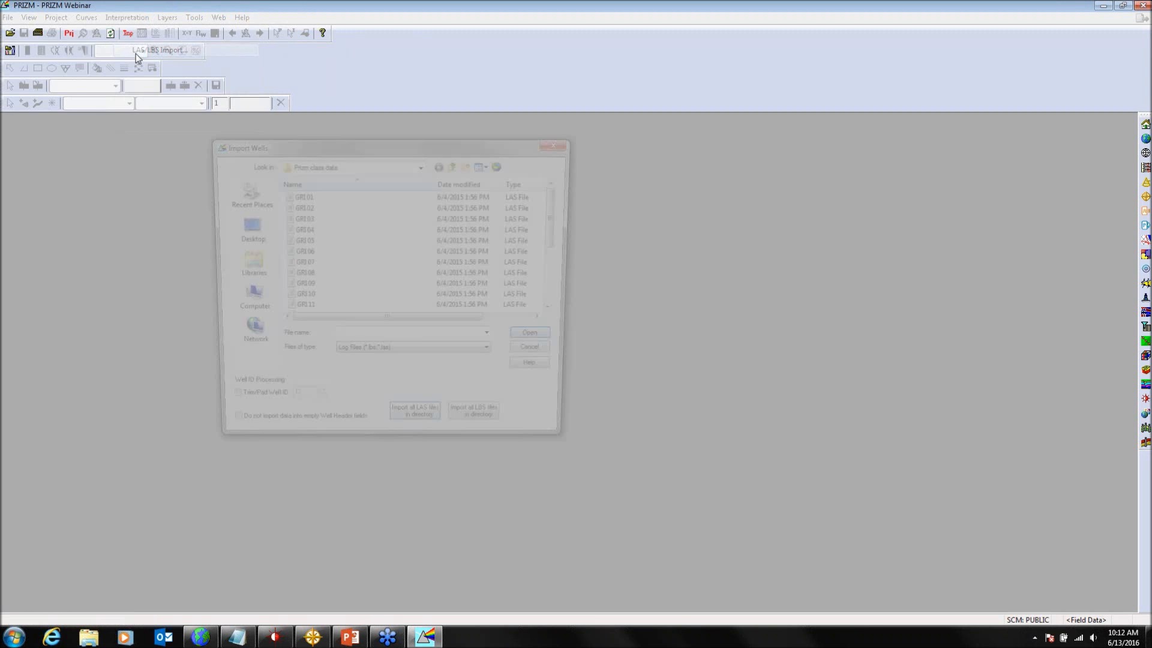
left_click_drag(565, 214, 566, 283)
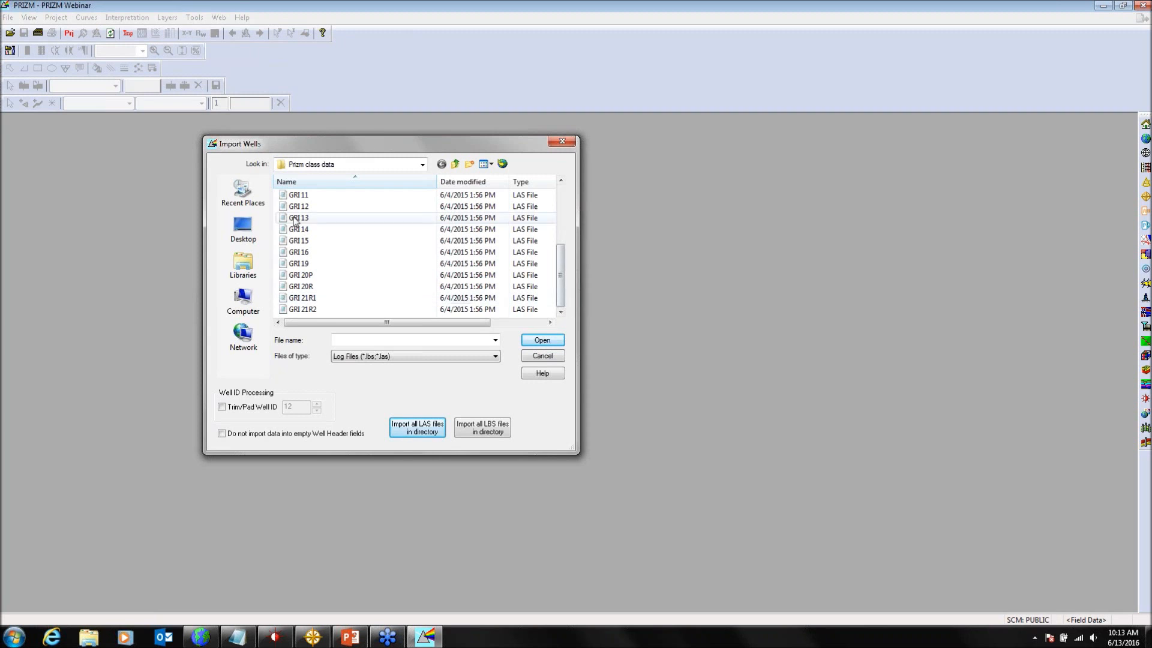
left_click(321, 276)
left_click(320, 310, "shift")
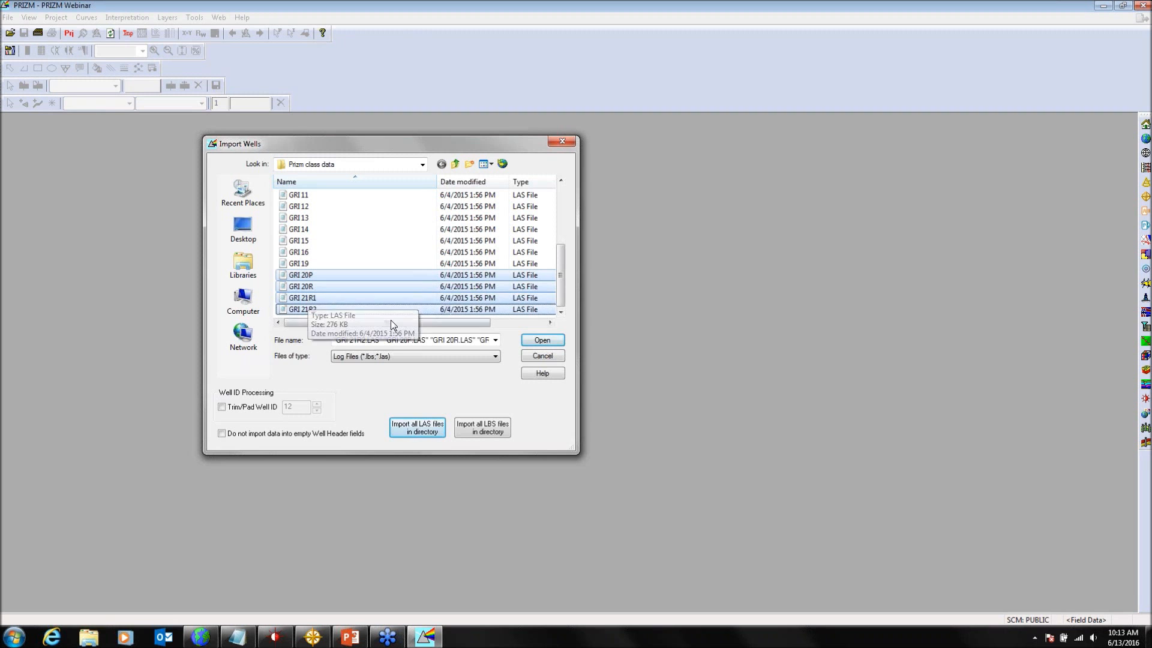
left_click(542, 341)
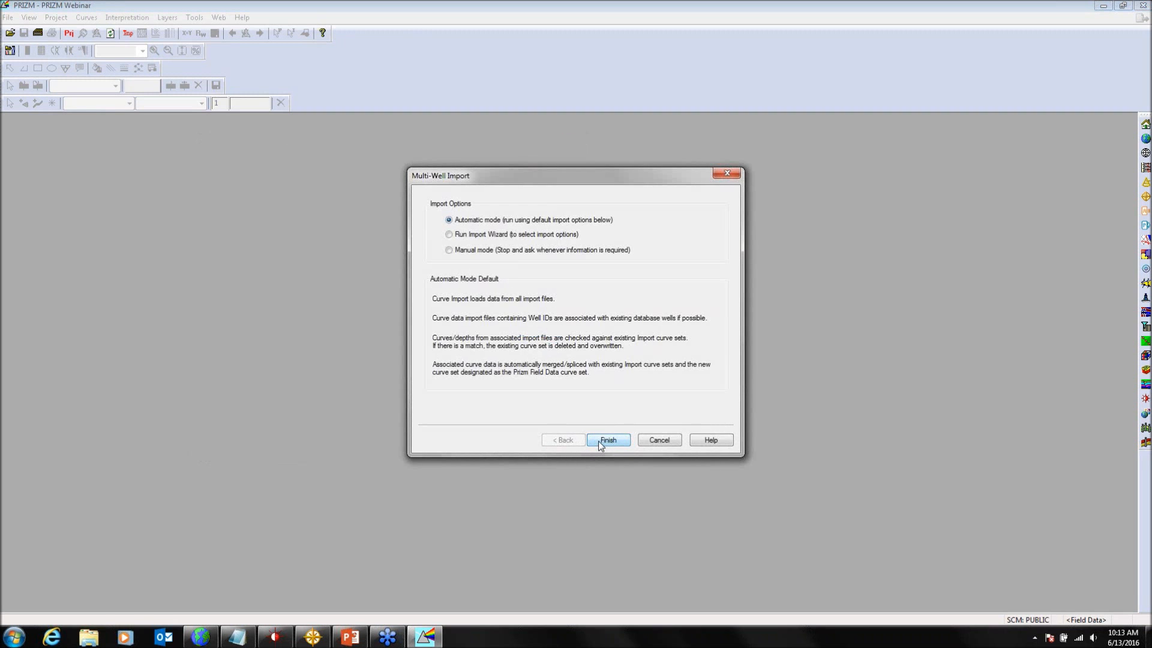
left_click(599, 442)
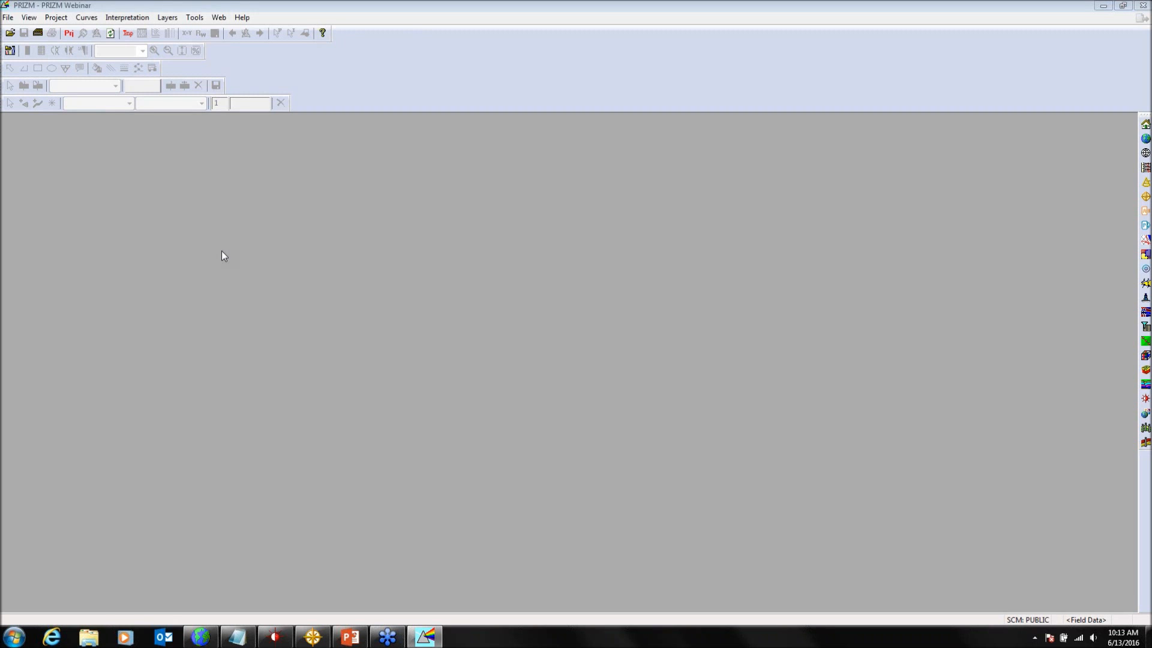
Step: Examine the project's Curve Set Inventory through to the curve sets of wells GRI 20 and GRI 21
left_click(57, 17)
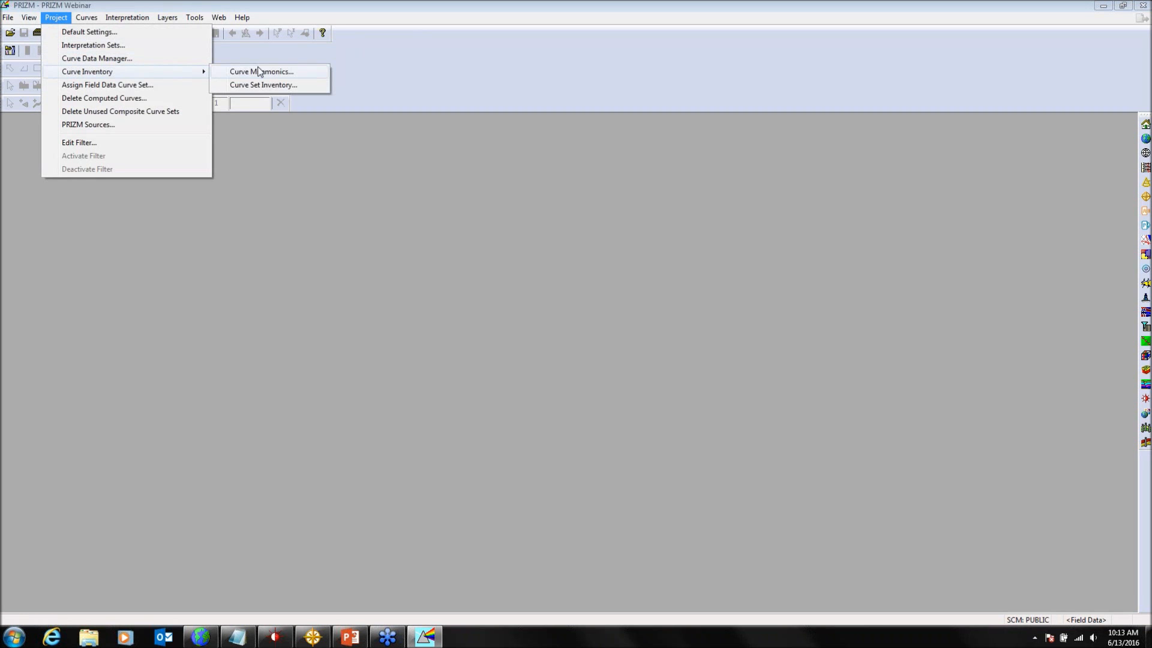
left_click(261, 86)
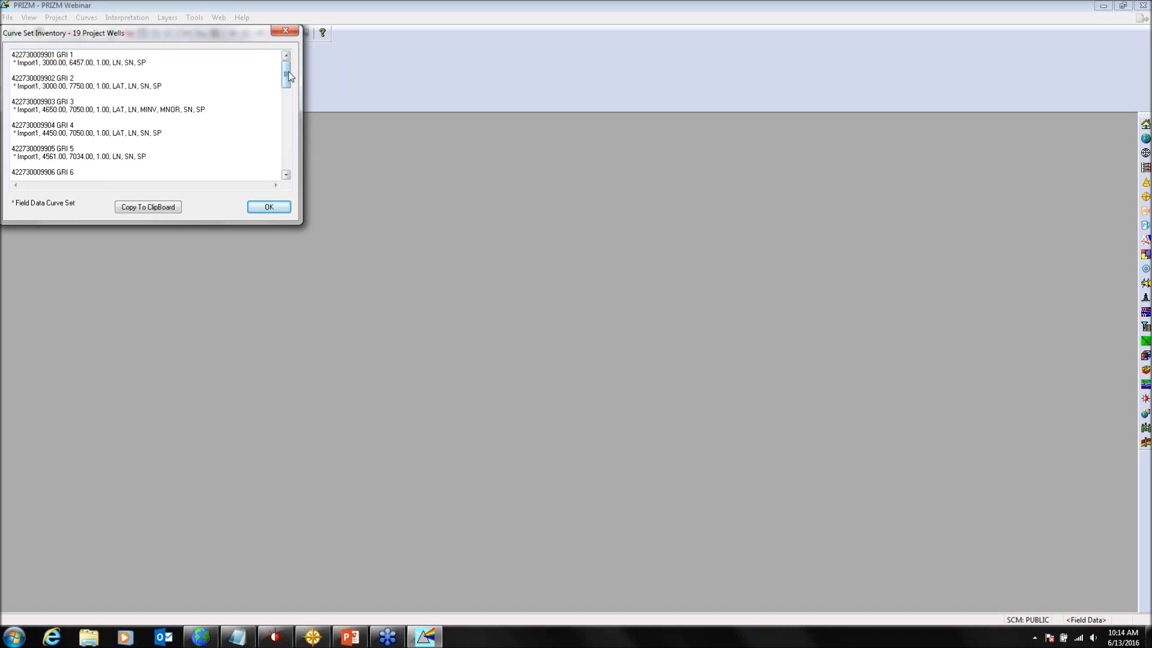
left_click_drag(287, 76, 292, 164)
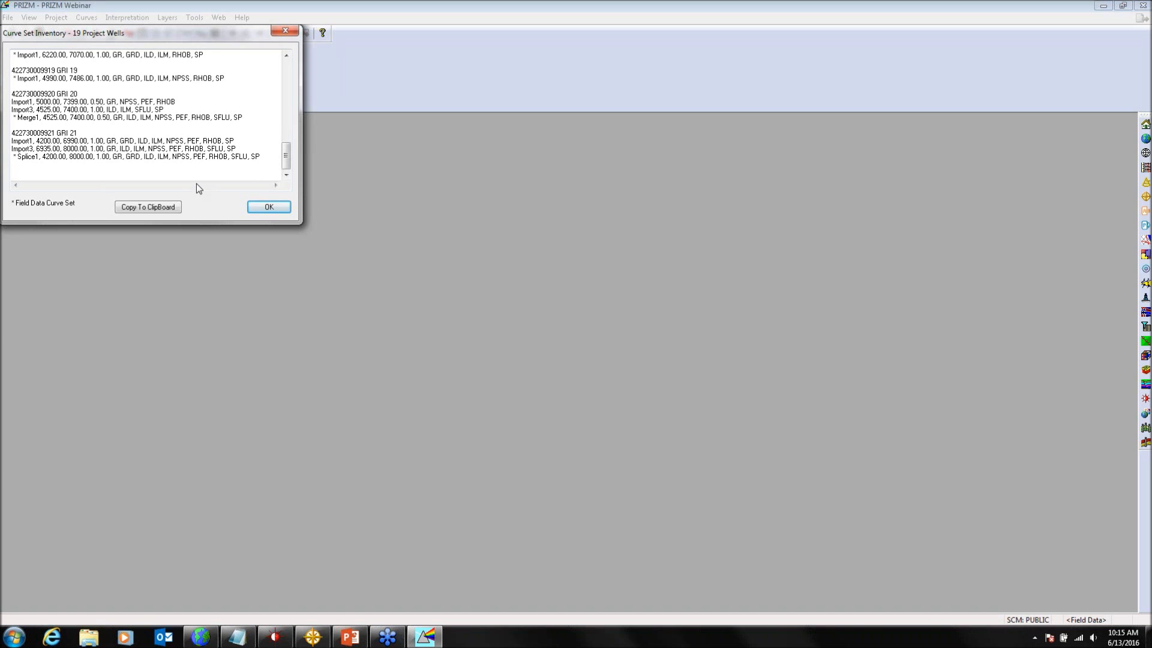
Step: Close the Curve Set Inventory and open the file GRI18.ASC for ASCII curve import
left_click(257, 208)
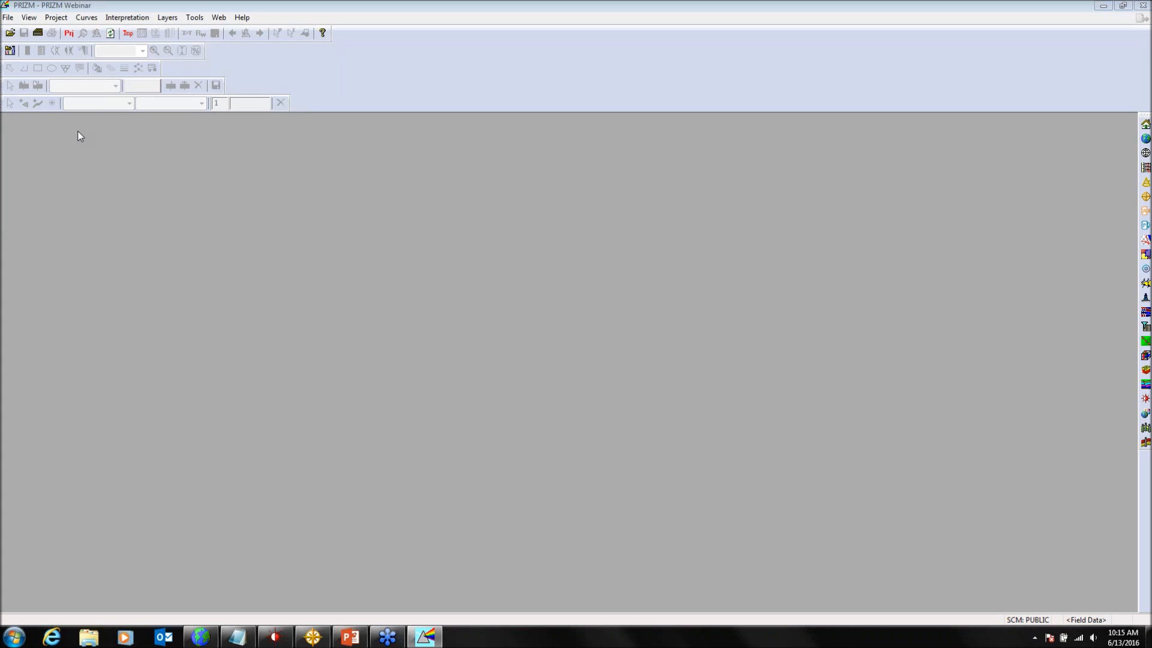
left_click(7, 18)
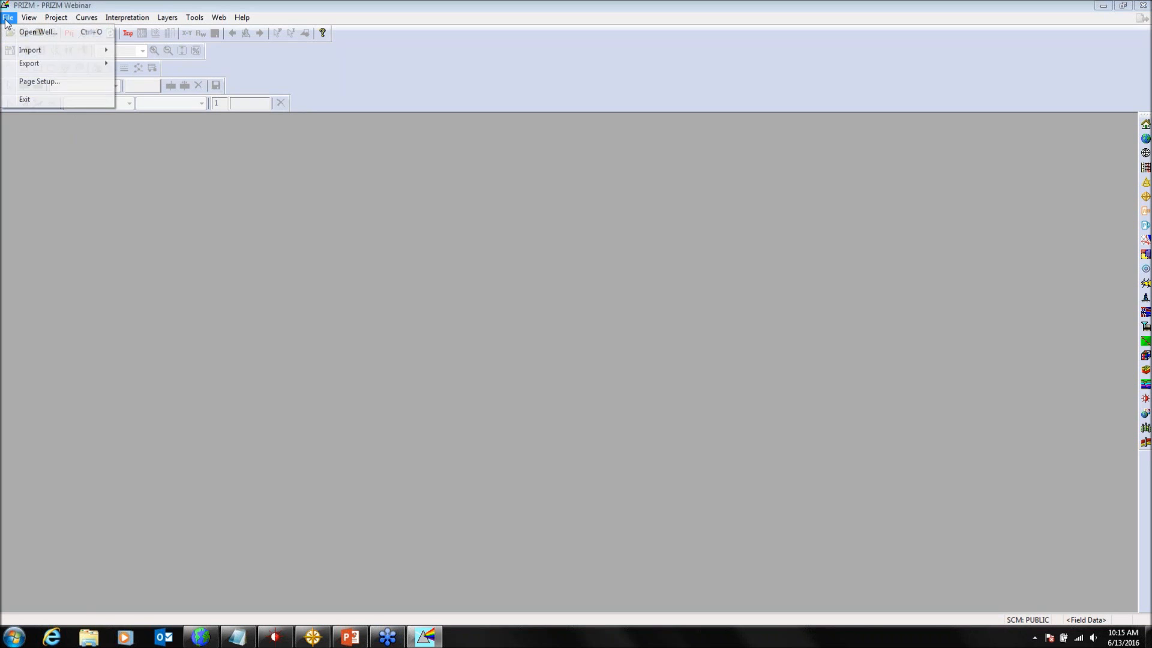
mouse_move(32, 53)
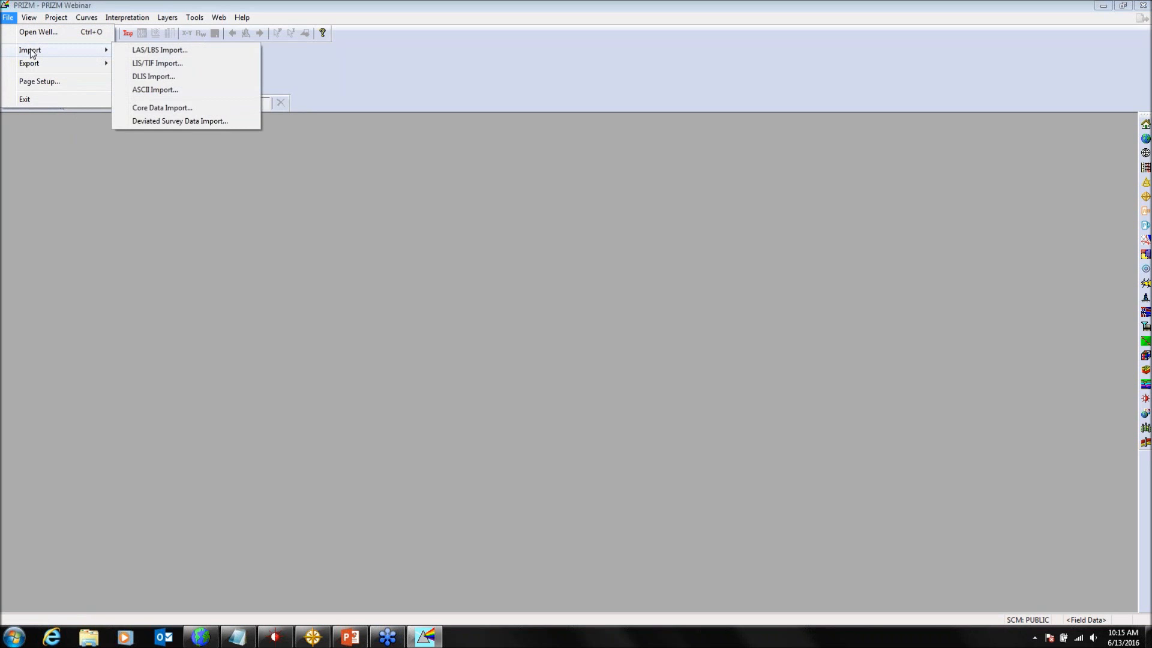
left_click(156, 90)
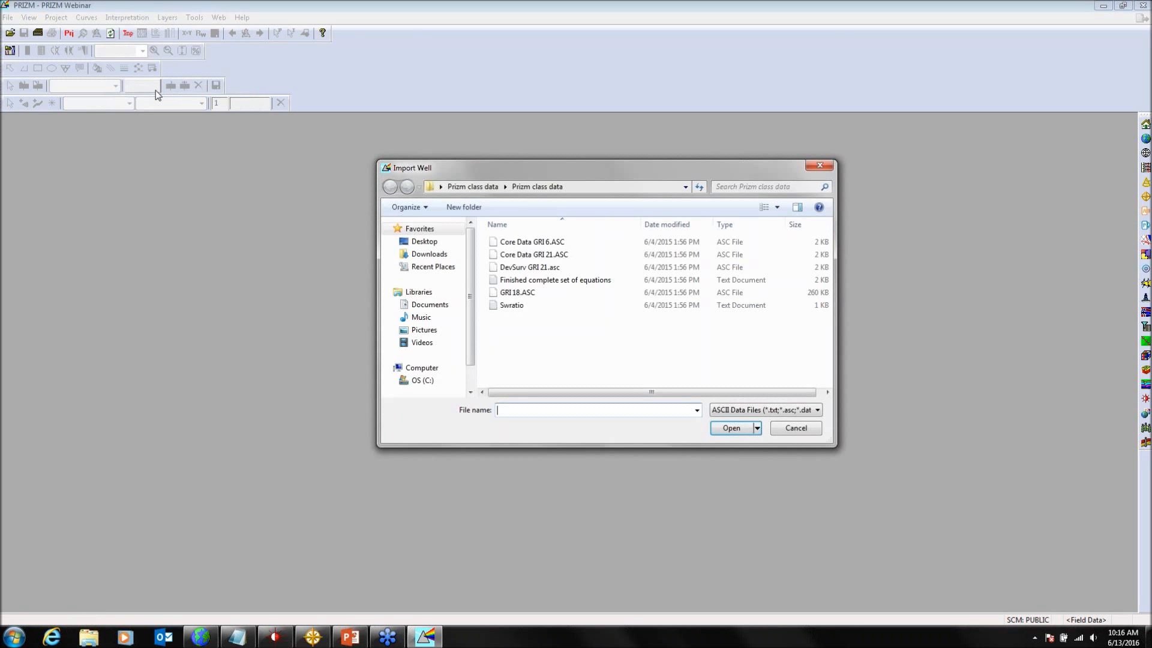
left_click(528, 294)
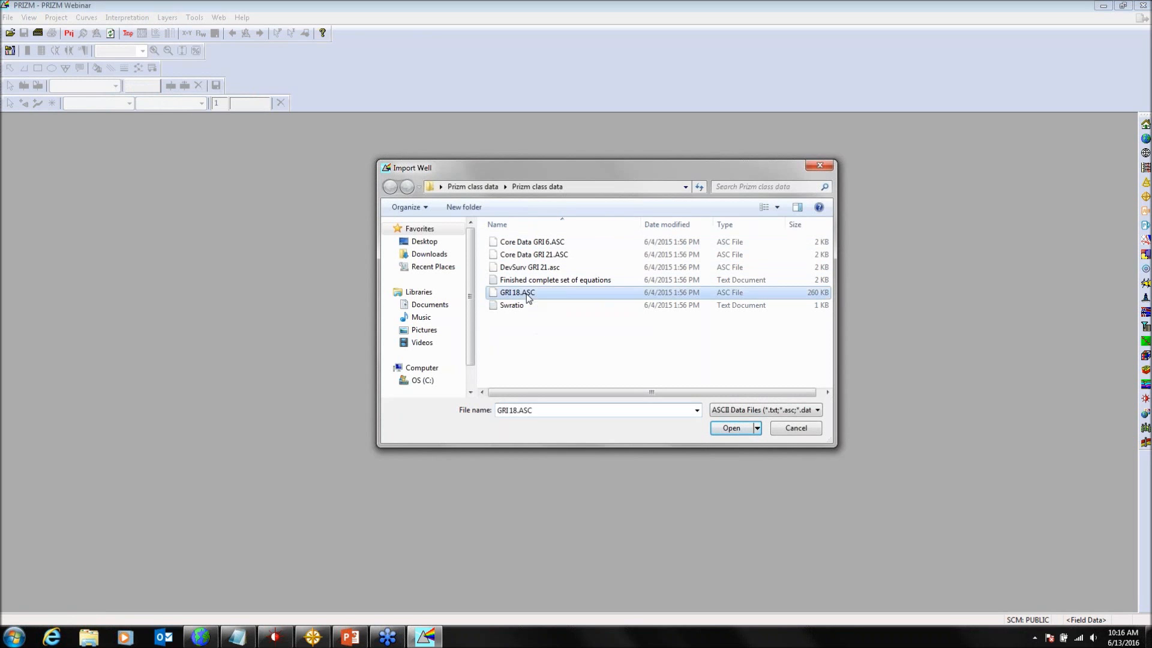
left_click(730, 430)
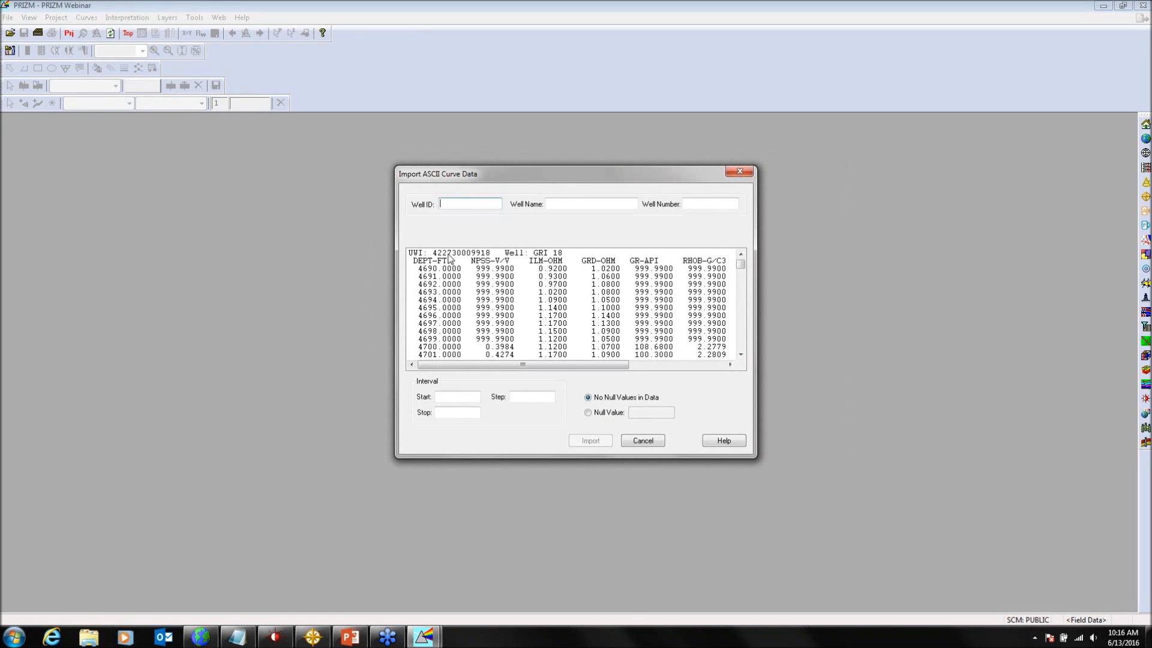
Step: Mark the 4690 ft depth row as the first row of log curve data in the file preview
left_click(452, 254)
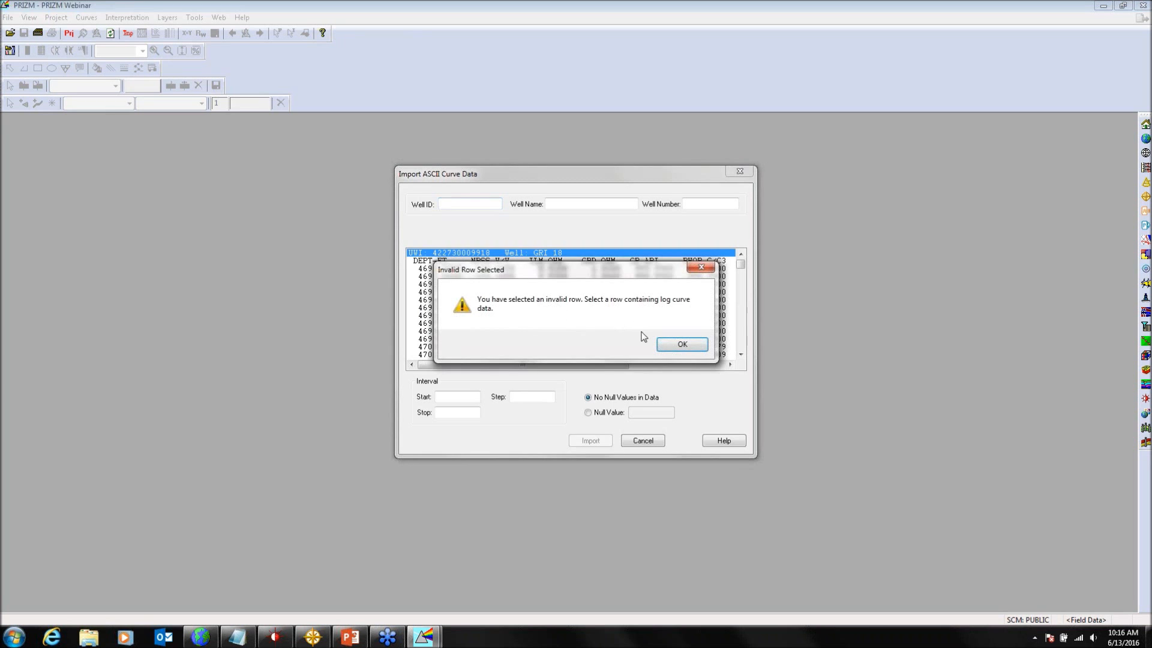
left_click(707, 348)
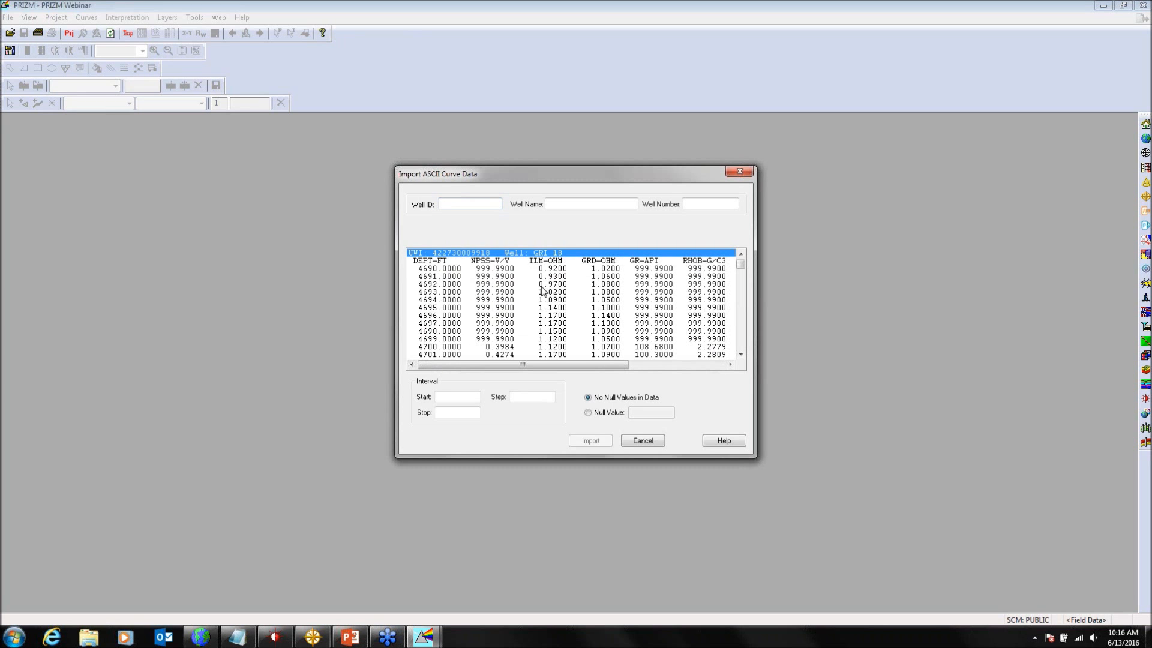
left_click(445, 268)
left_click(459, 203)
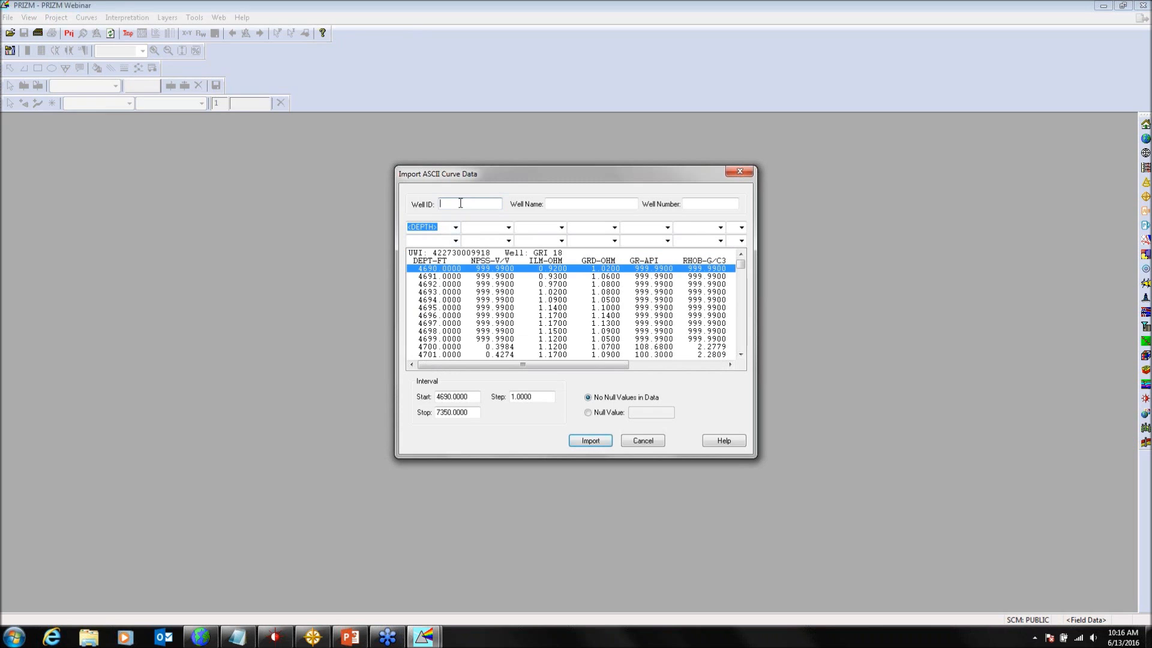
type("422730009918")
left_click(576, 204)
type("GRO")
key("BackSpace")
type("I")
key("Tab")
type("18")
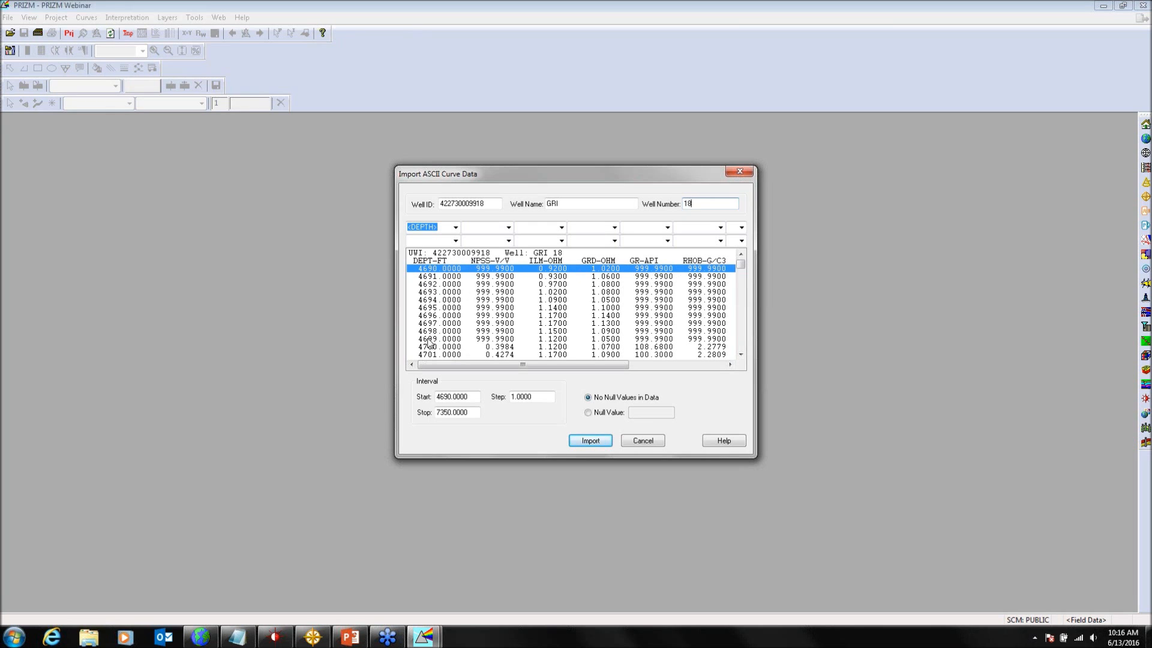
Step: Set the depth column's unit to Feet and assign the second column to curve NPSS in V/V
left_click(455, 240)
left_click(448, 252)
left_click(508, 228)
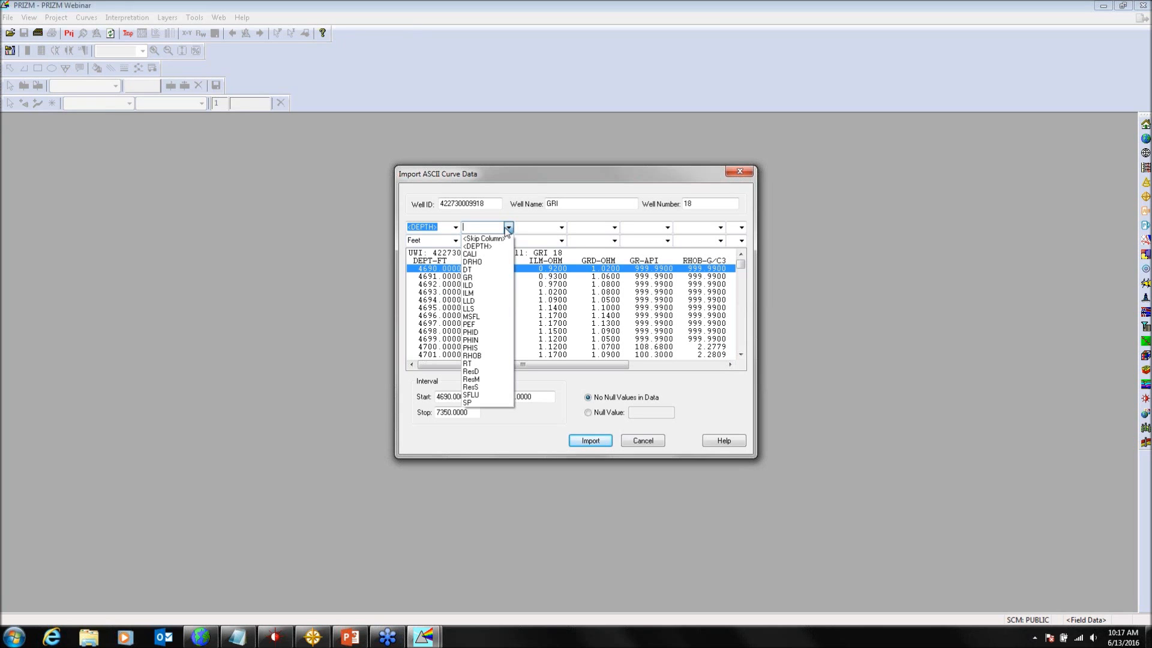
left_click(487, 227)
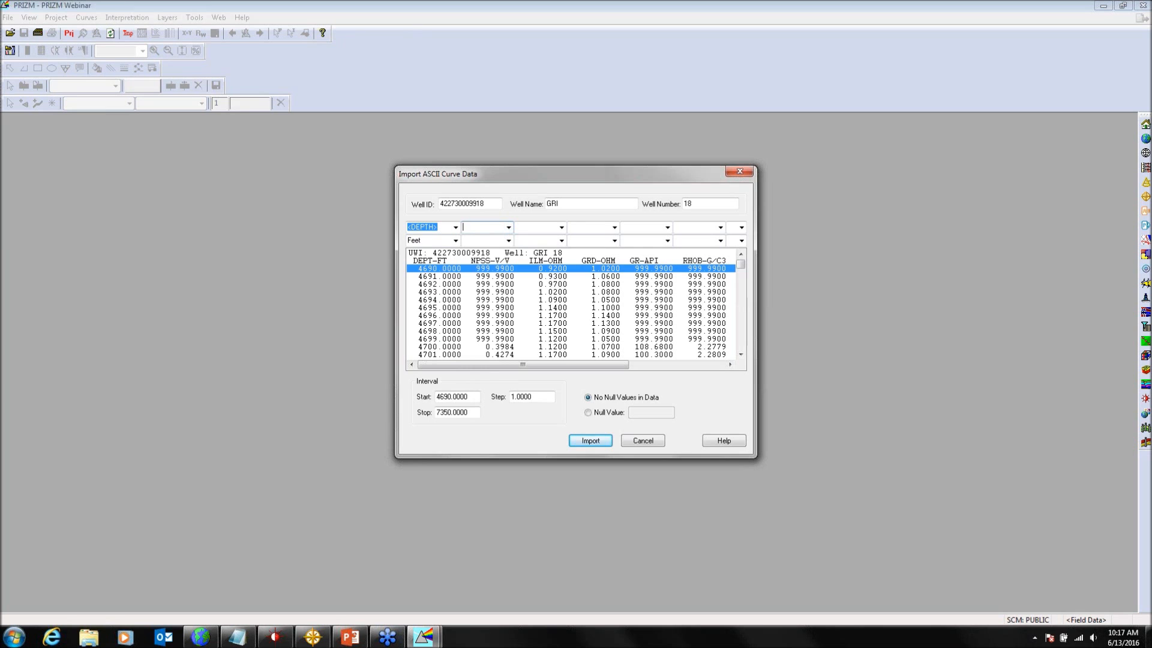
type("NPSS")
left_click(508, 240)
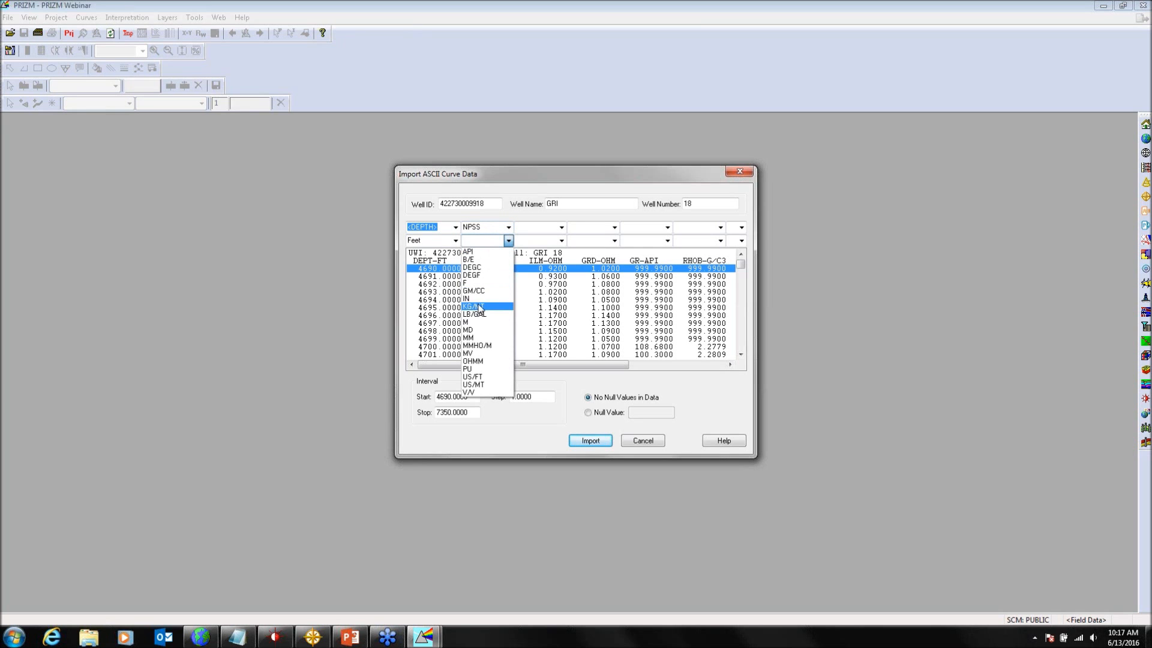
left_click(474, 392)
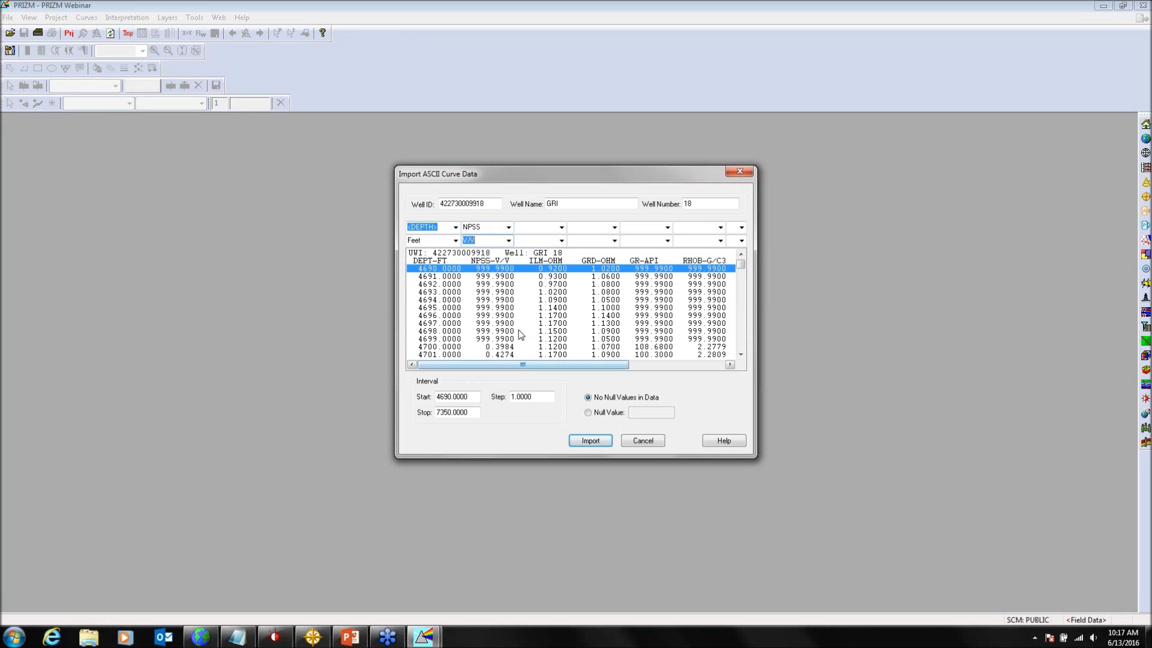
Step: Assign the third column to curve ILM and the fourth to curve GRD, with GRD in OHMM
left_click(561, 227)
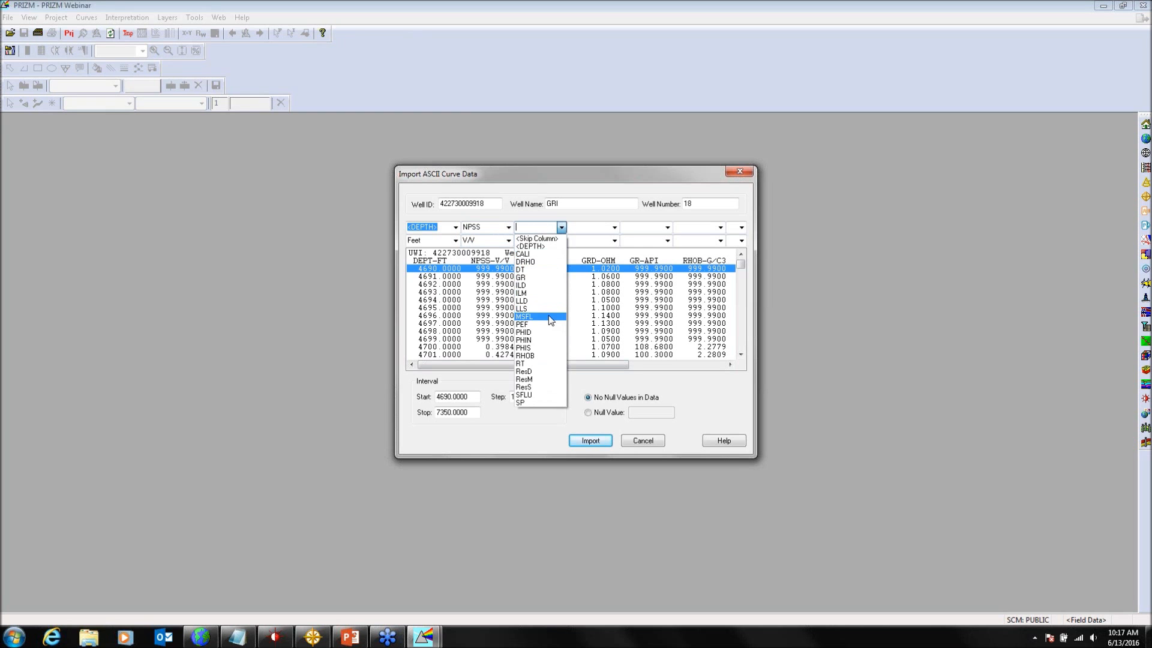
left_click(537, 292)
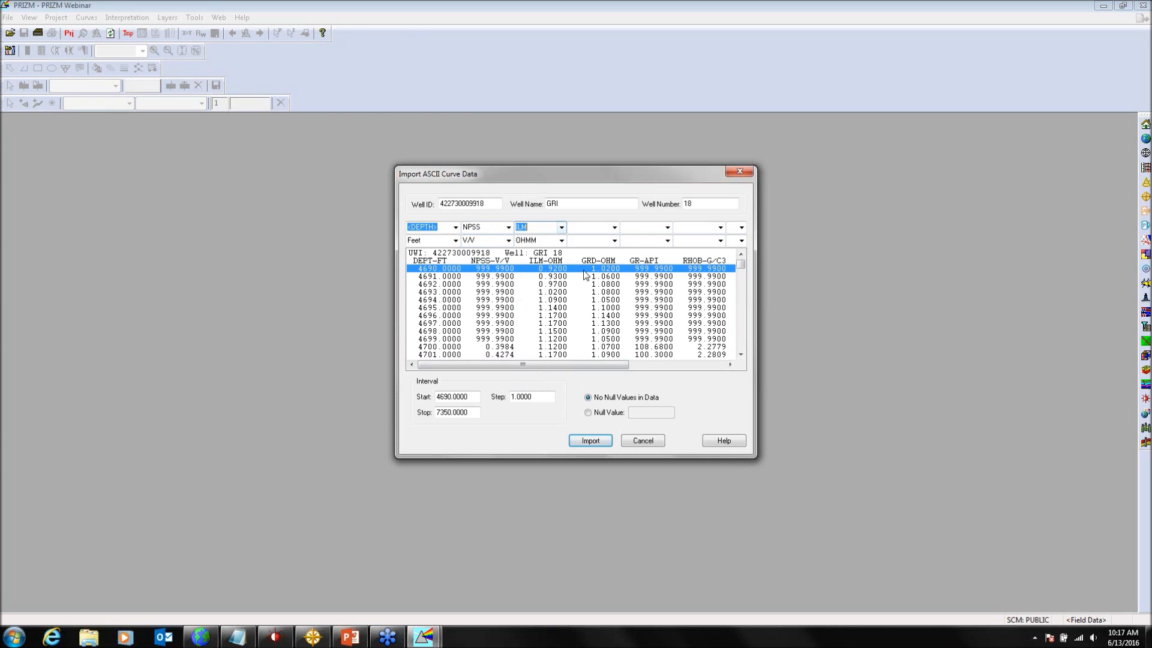
left_click(614, 227)
left_click(615, 227)
type("GRD")
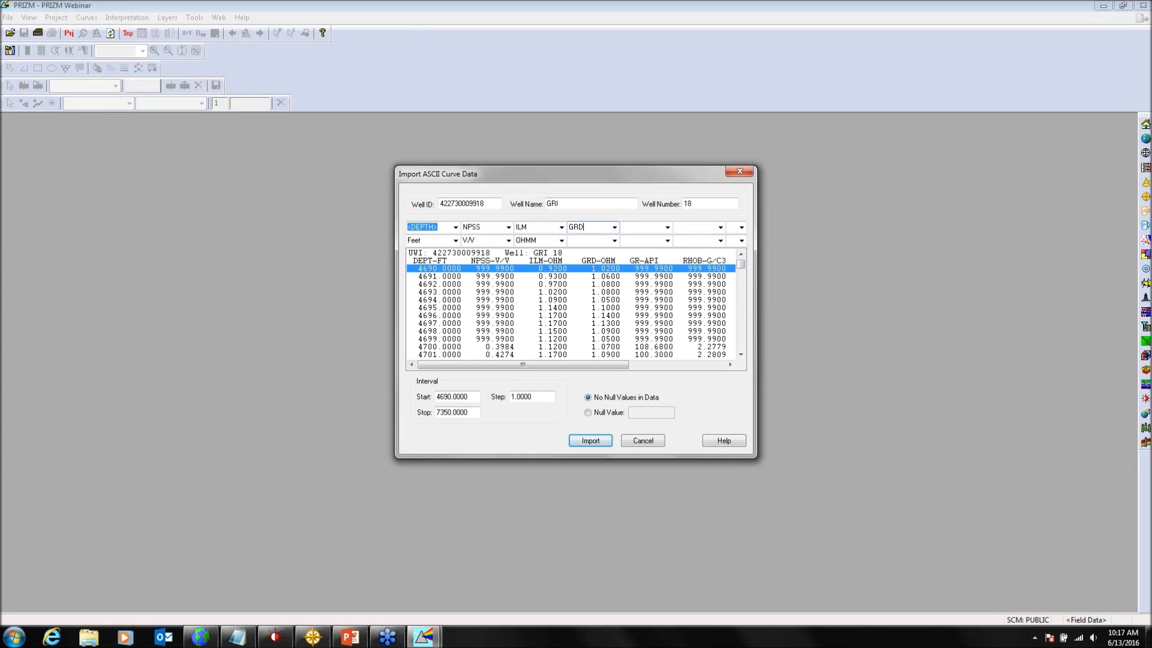
left_click(615, 240)
left_click(597, 361)
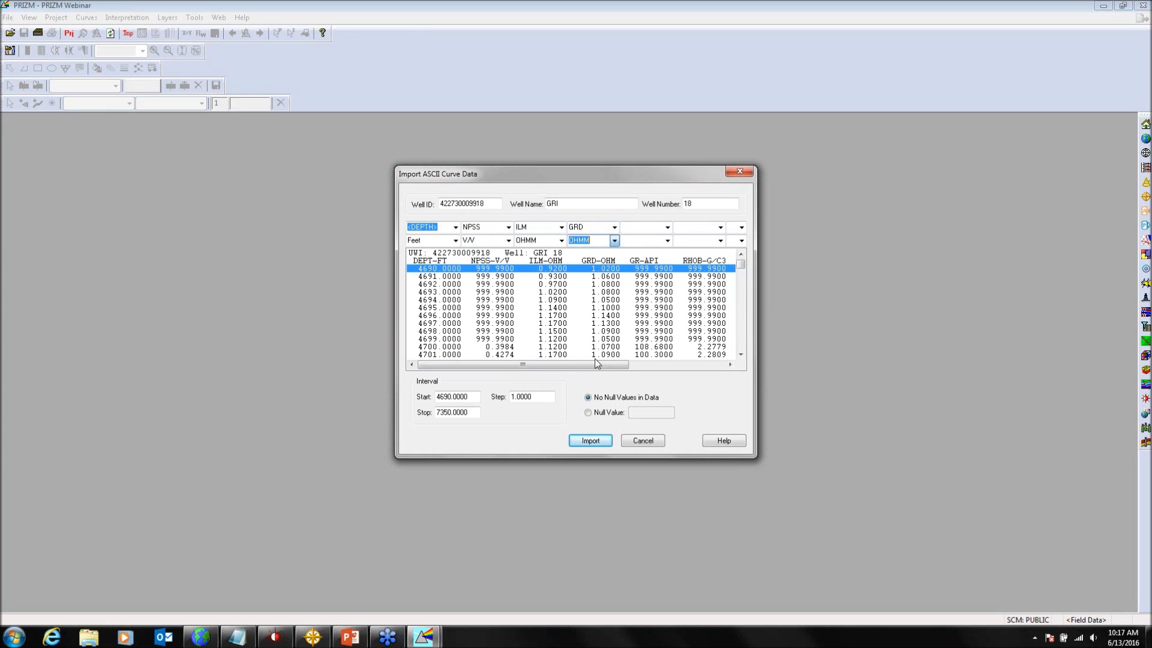
Step: Assign the GR-API column to curve GR and the RHOB-G/C3 column to curve RHOB
left_click(667, 228)
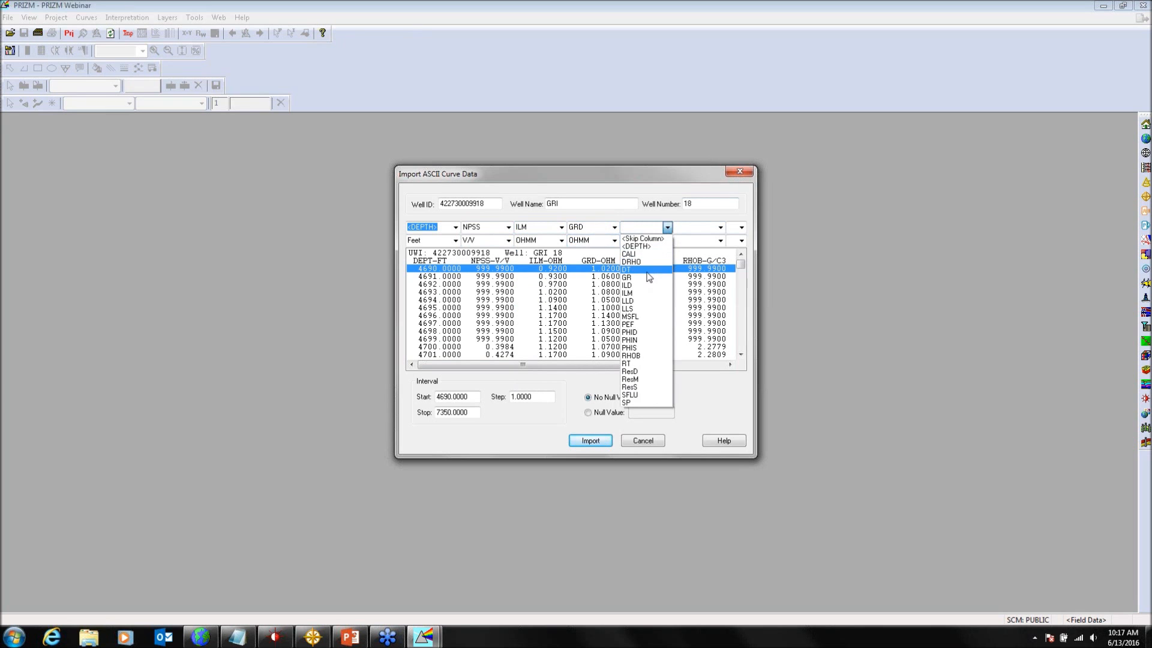
left_click(653, 277)
left_click(720, 227)
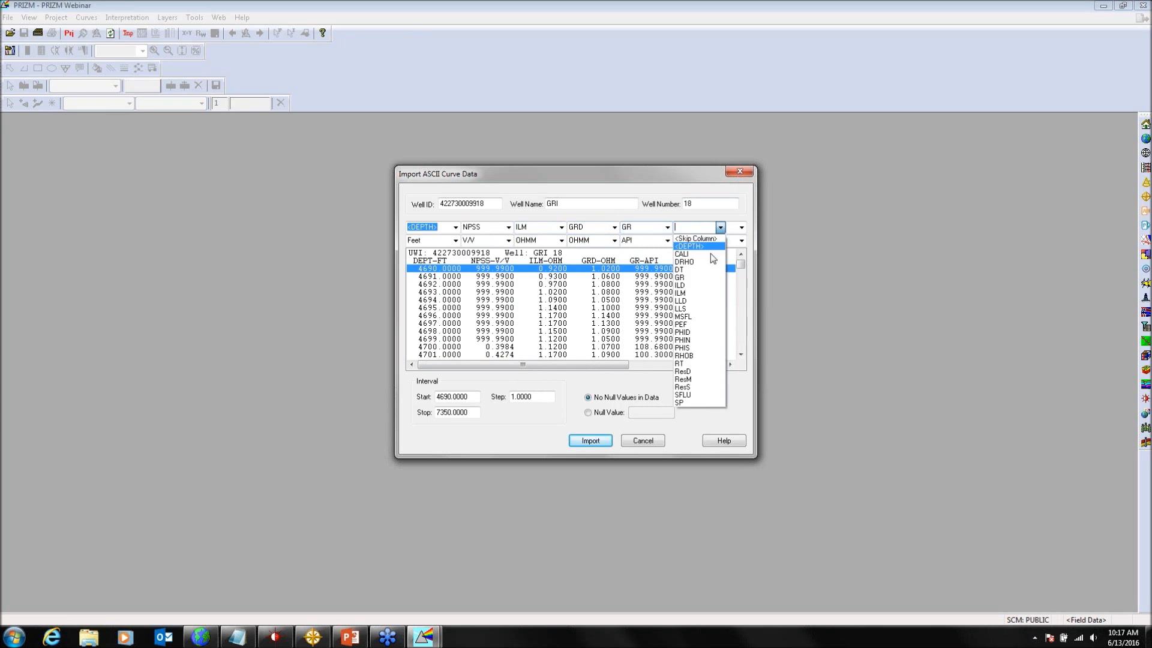
left_click(694, 359)
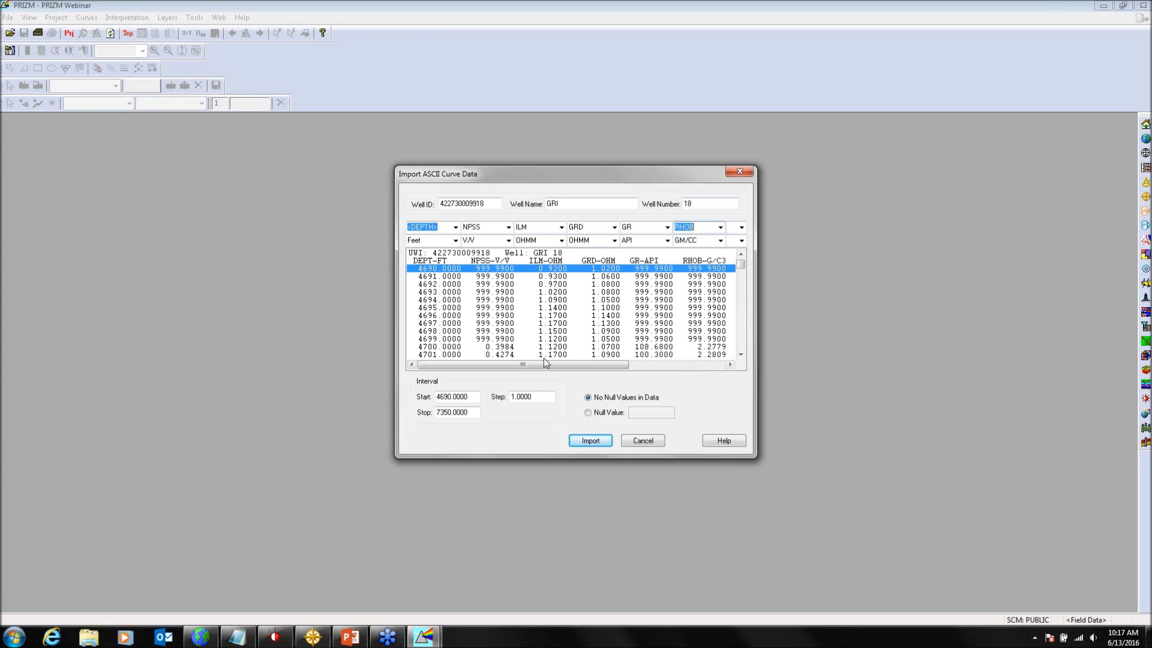
Step: Assign the last three data columns to the curves PEF, SP and ILD
left_click_drag(546, 365, 664, 362)
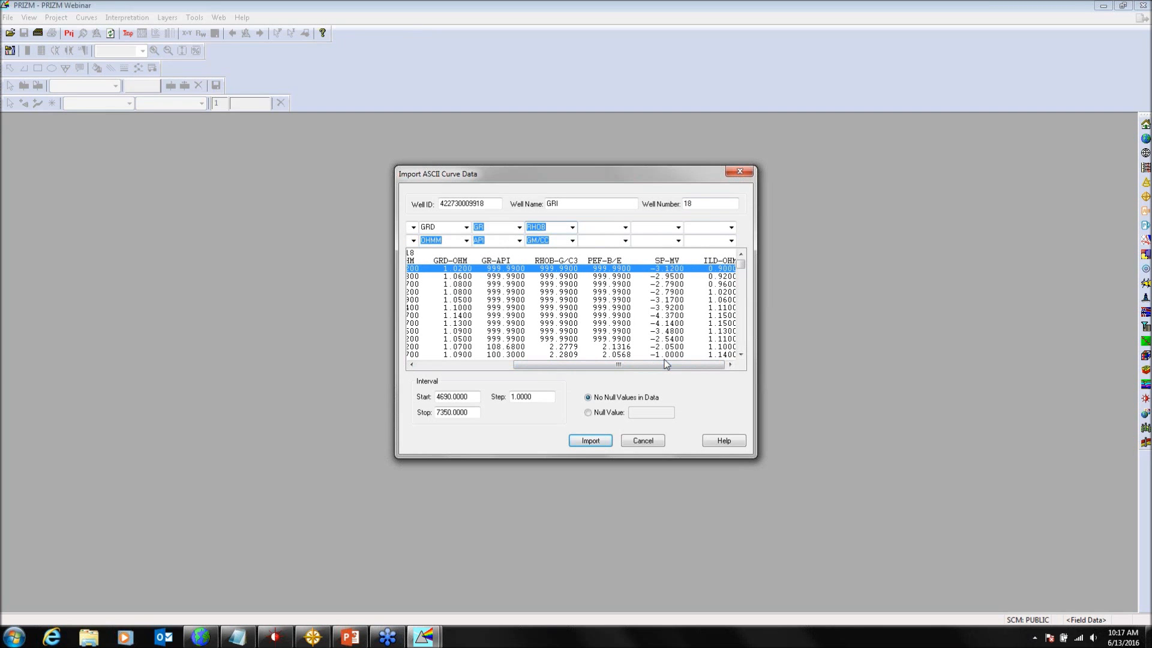
left_click(625, 227)
left_click(599, 326)
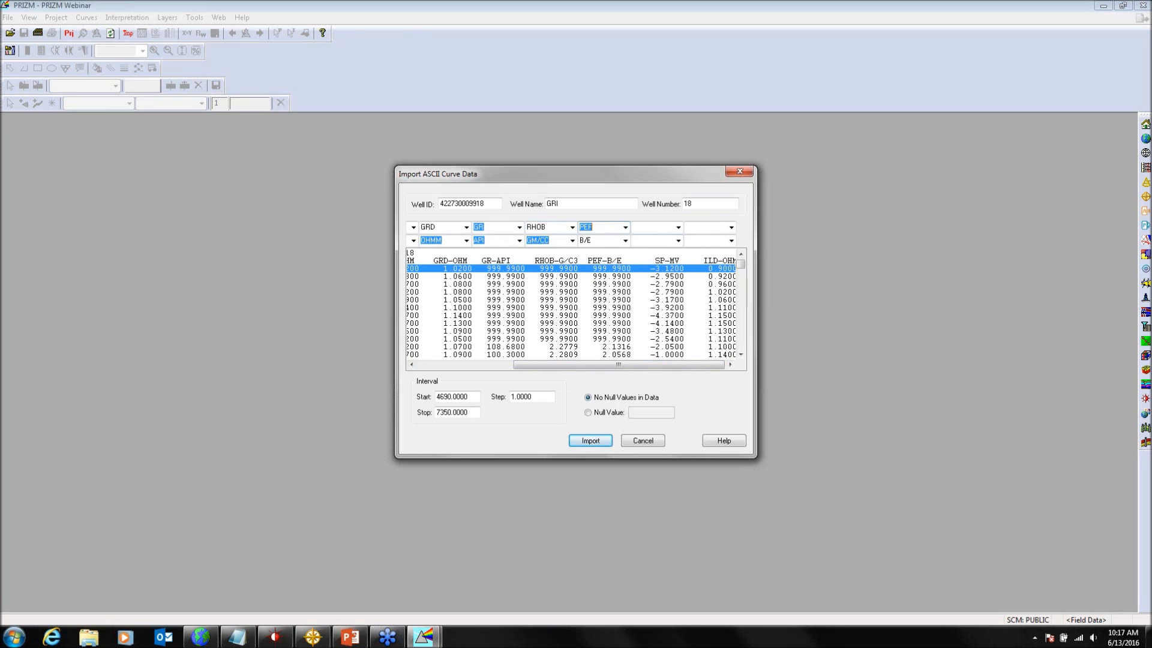
left_click(678, 227)
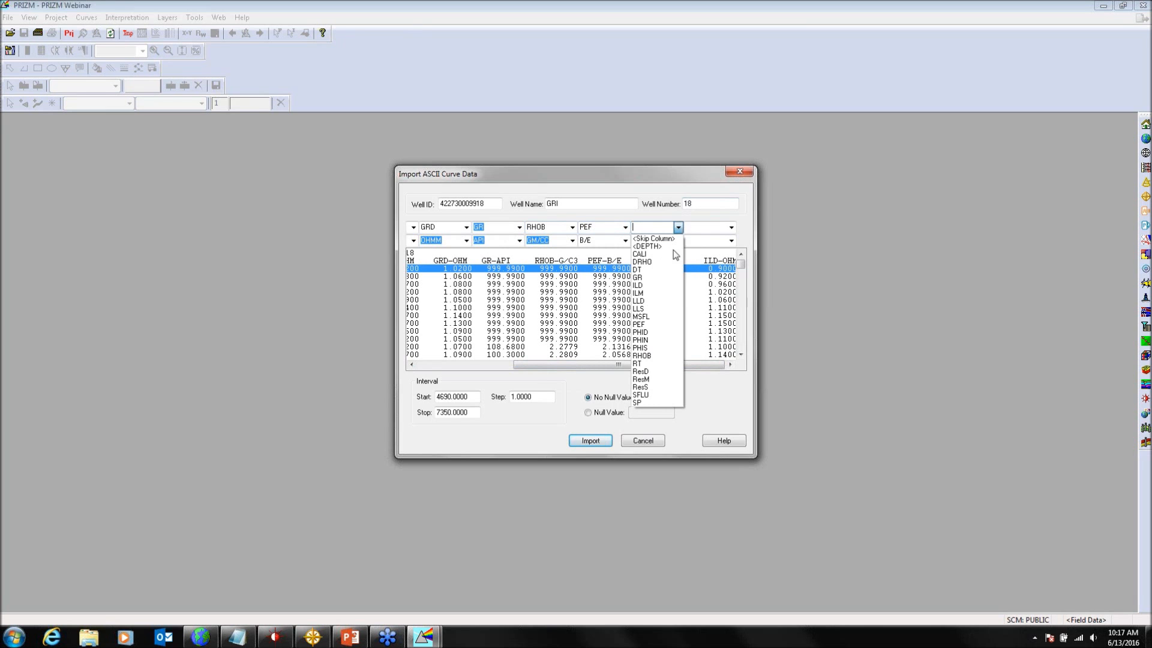
left_click(638, 403)
left_click(731, 228)
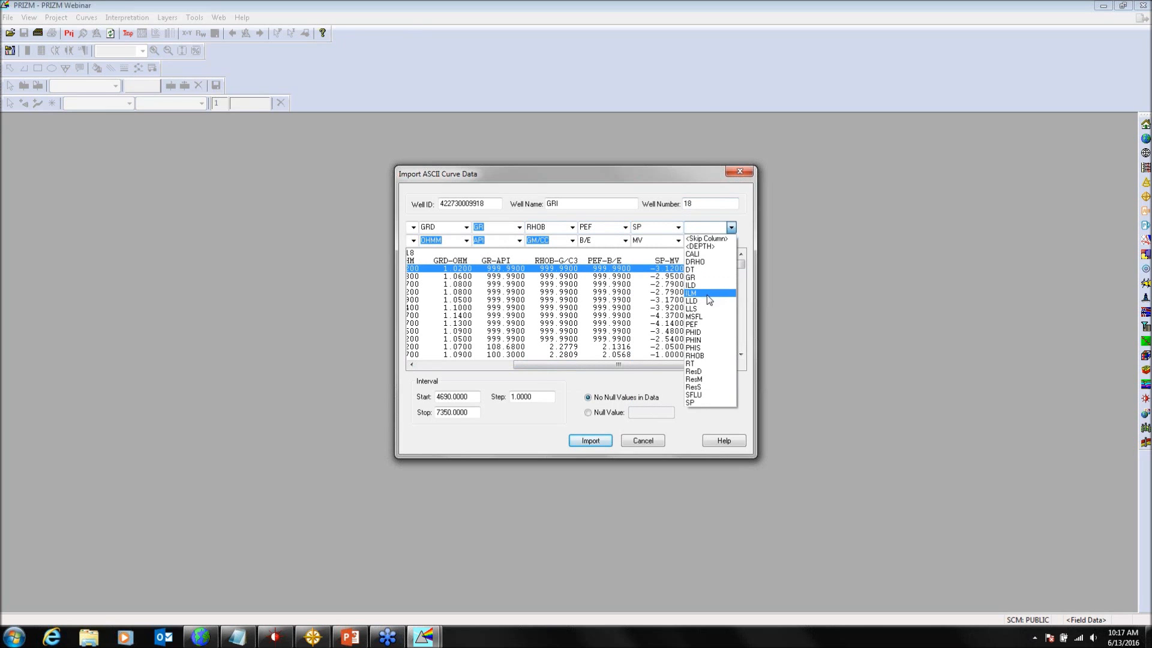
left_click(702, 286)
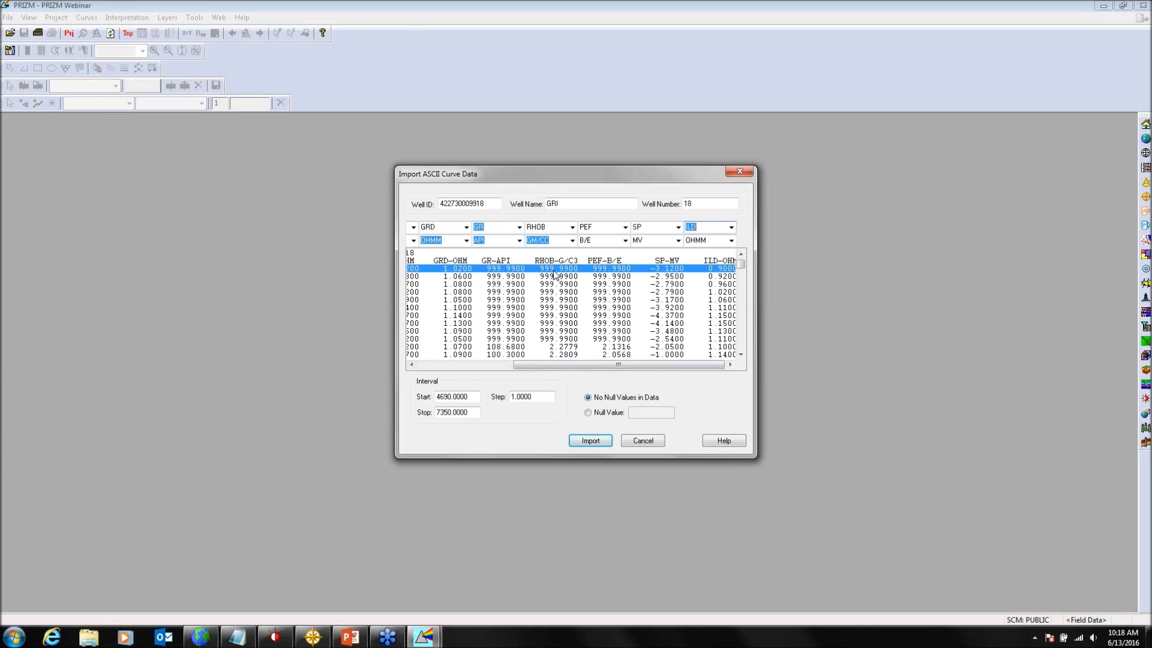
Step: Set the null value to 999.9900 and import the curve data into a new well, GRI 18
left_click(604, 412)
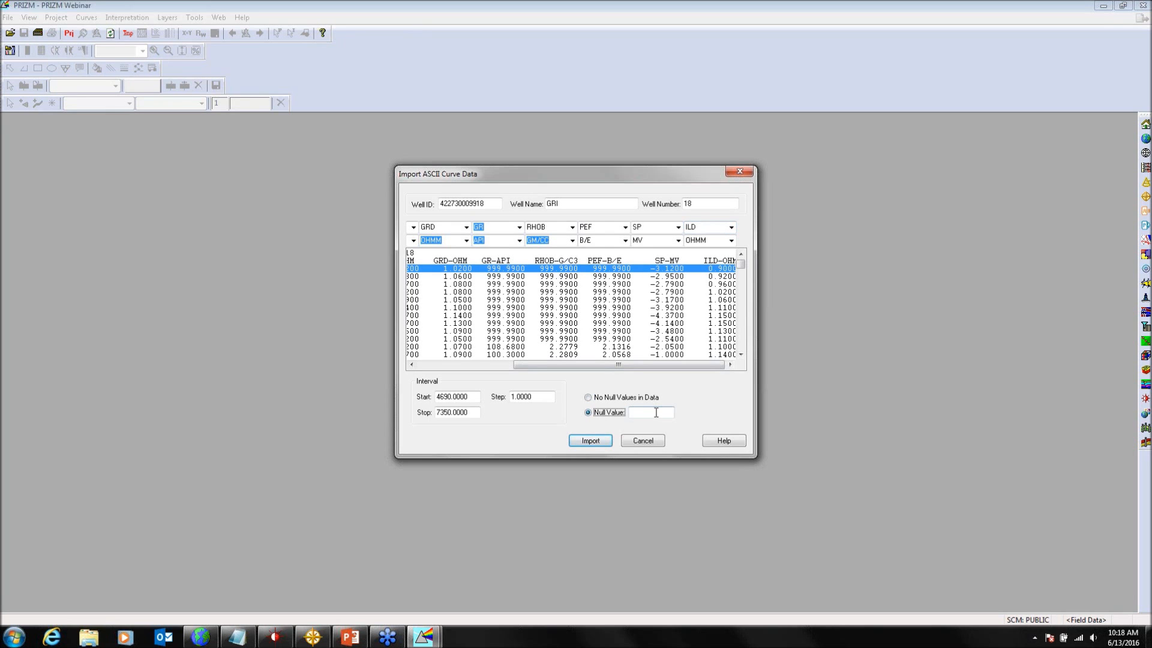
left_click(656, 412)
type("999.9900")
left_click(589, 441)
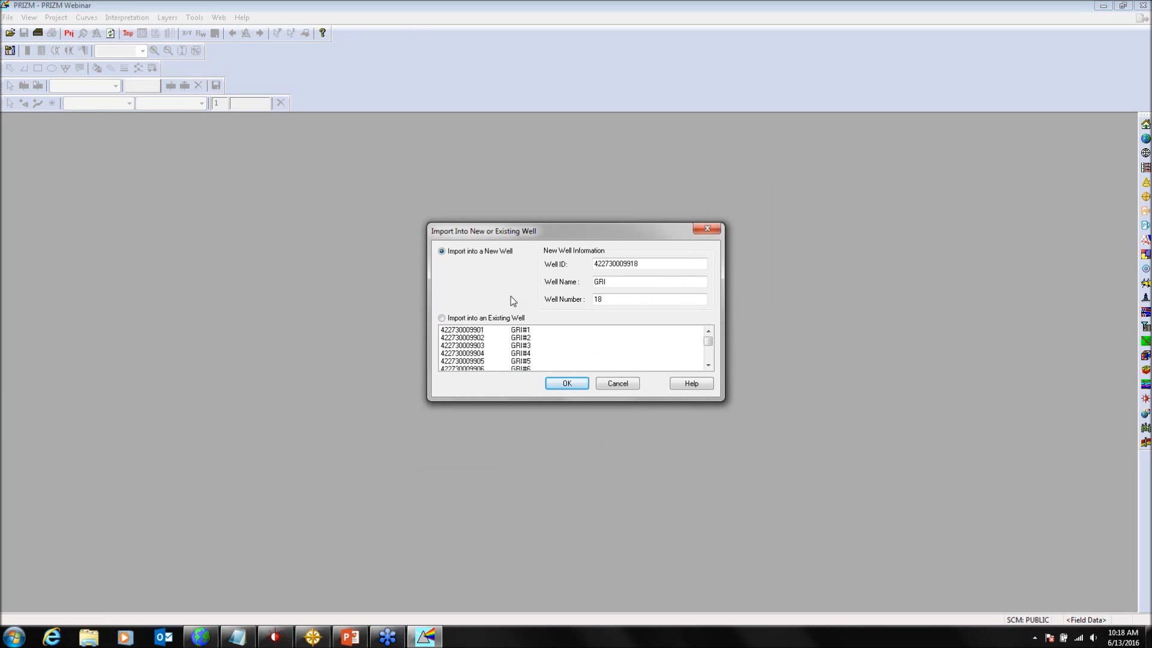
left_click_drag(710, 346, 710, 363)
left_click(554, 390)
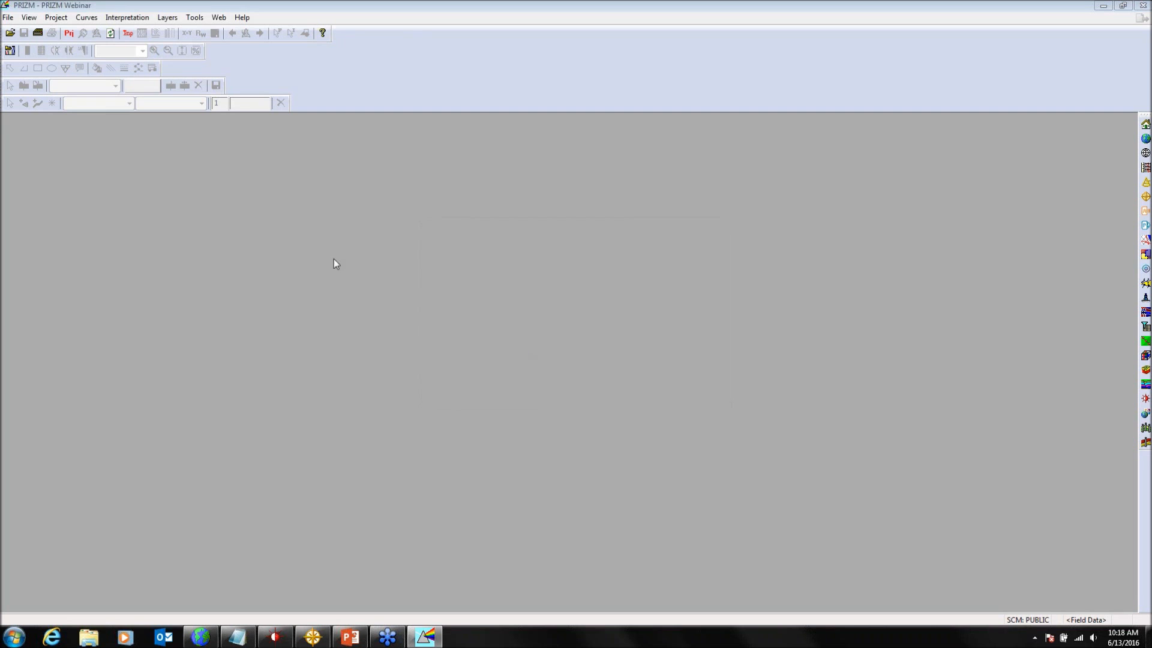
Step: Examine the curve set of well GRI 18 in the project's Curve Set Inventory, then close the inventory
left_click(64, 18)
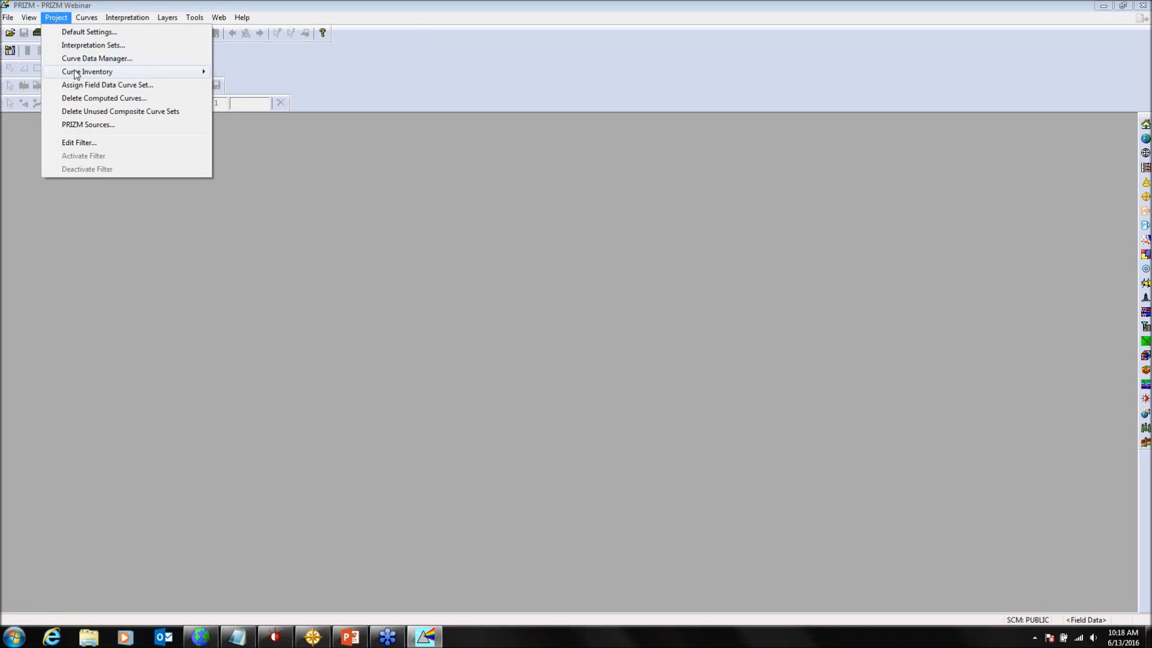
mouse_move(76, 73)
left_click(258, 85)
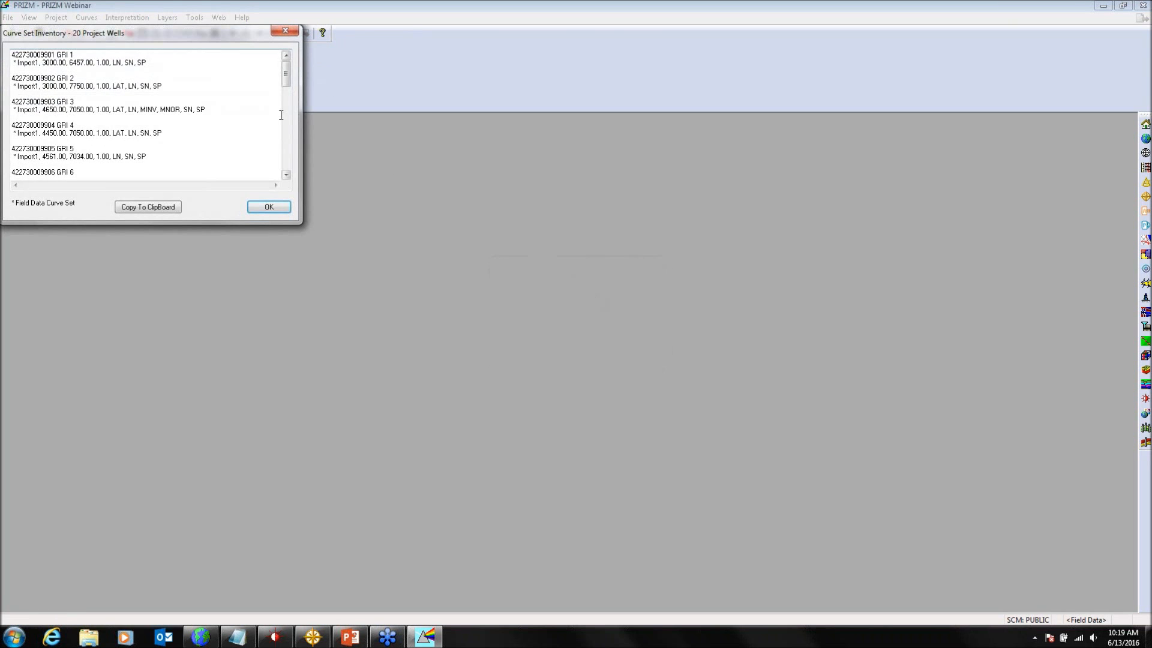
scroll(24, 91, "down", 15)
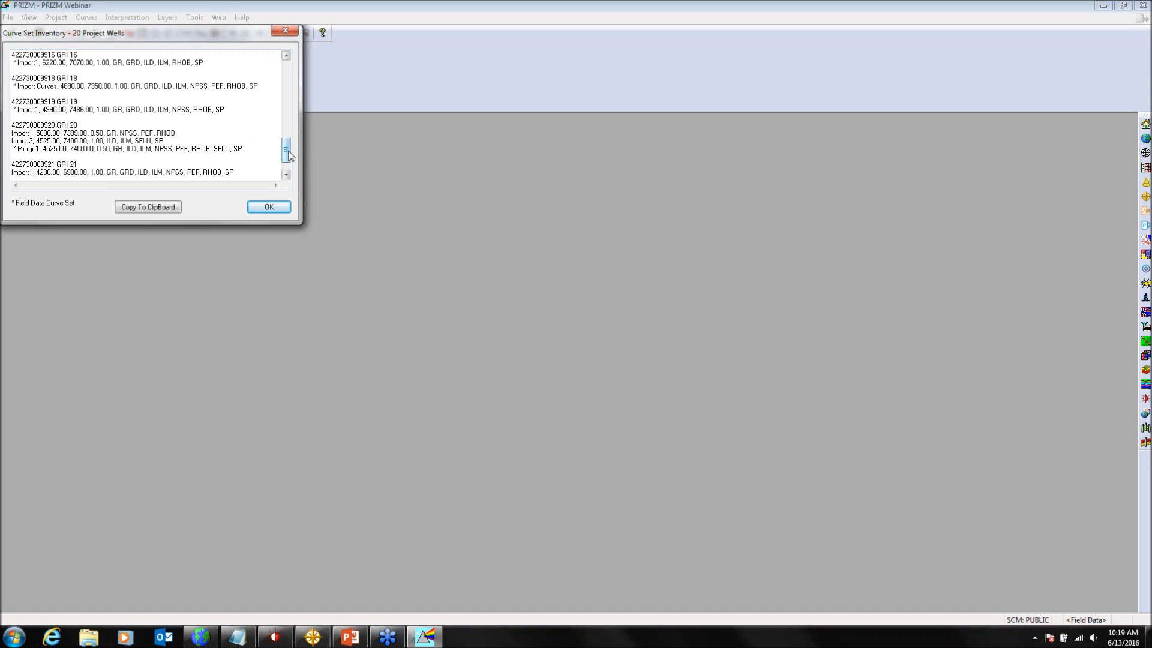
left_click_drag(285, 149, 286, 68)
left_click(285, 32)
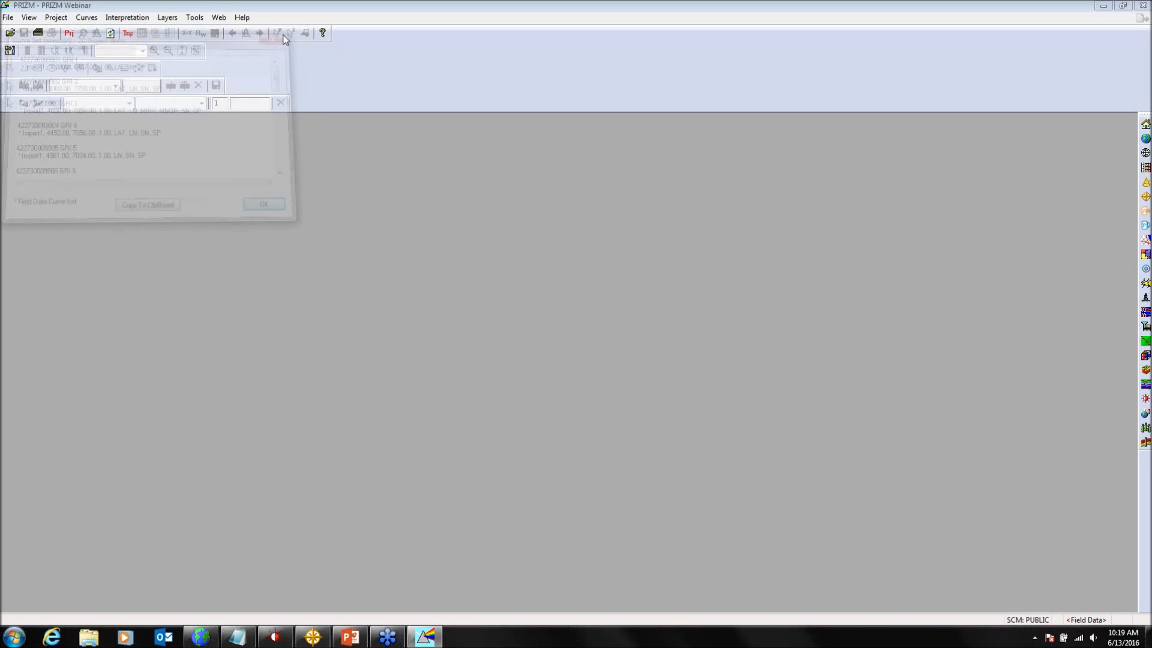
Step: Display the project's curve mnemonics inventory with curve frequencies and default curves
left_click(56, 18)
mouse_move(72, 71)
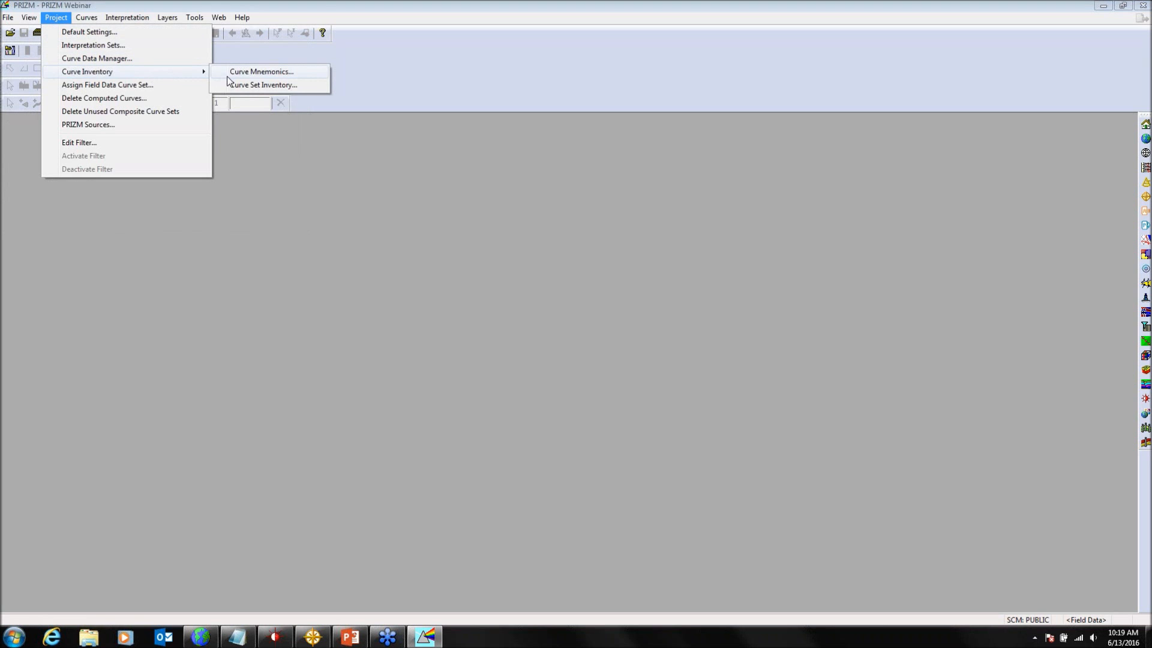
left_click(229, 75)
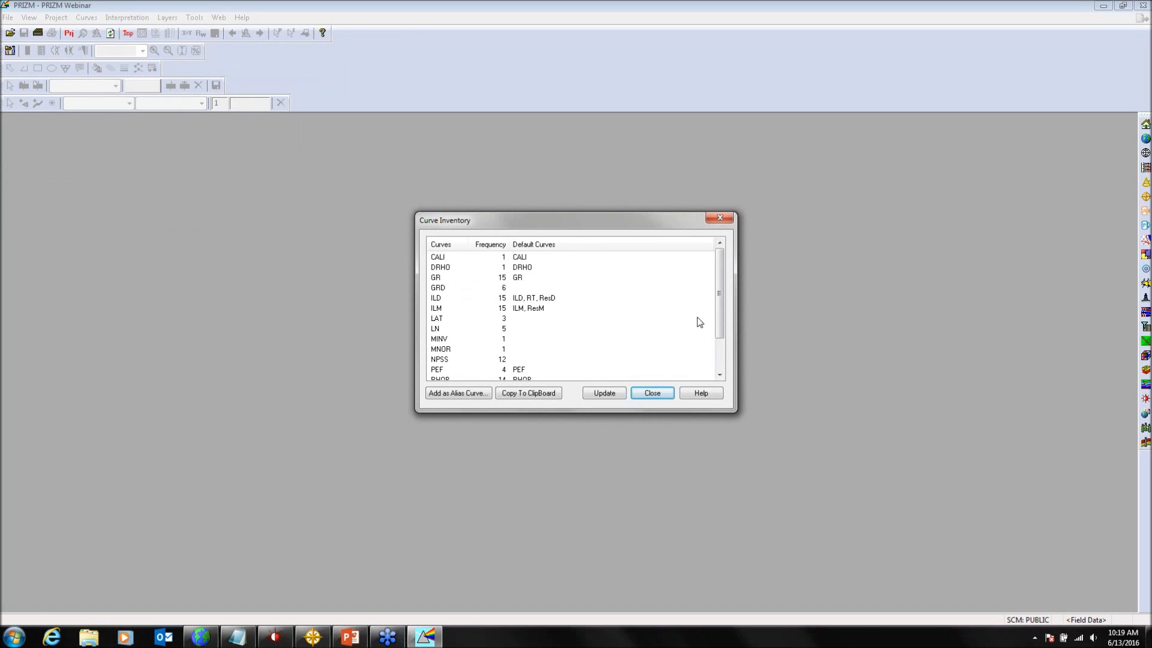
Step: Examine the remaining curve mnemonics in the project's Curve Inventory, then close the inventory
mouse_move(718, 312)
left_mouse_down()
mouse_move(719, 326)
mouse_move(719, 298)
left_mouse_up()
mouse_move(720, 298)
left_mouse_down()
mouse_move(722, 327)
mouse_move(726, 298)
left_mouse_up()
left_click_drag(719, 286, 725, 324)
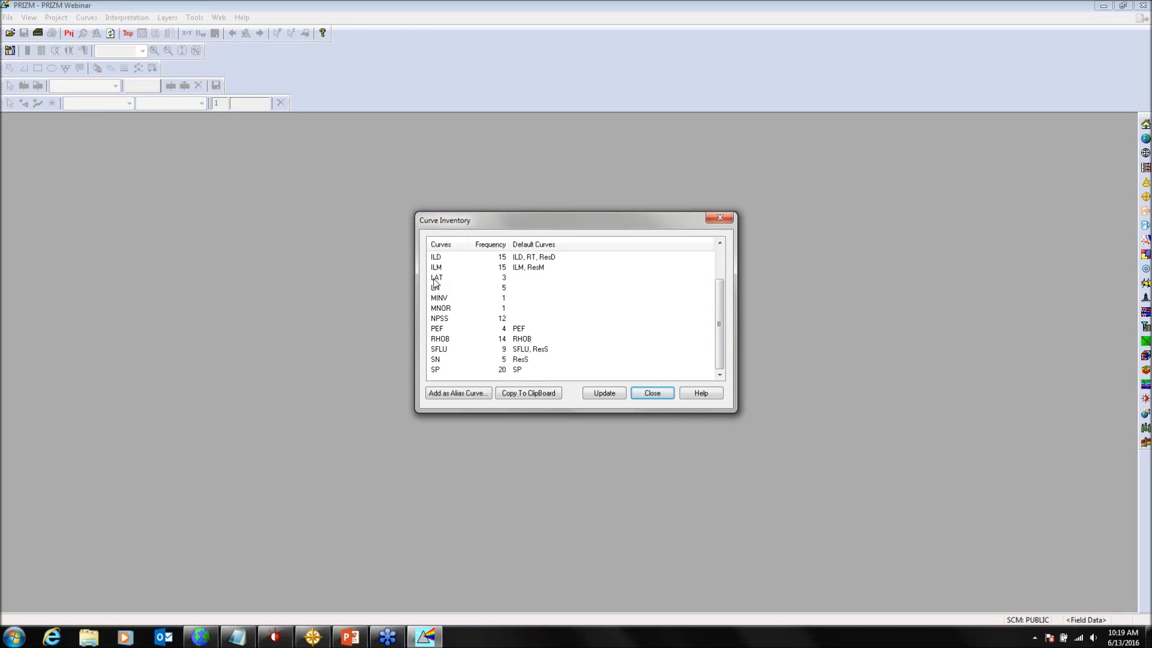
left_click(663, 396)
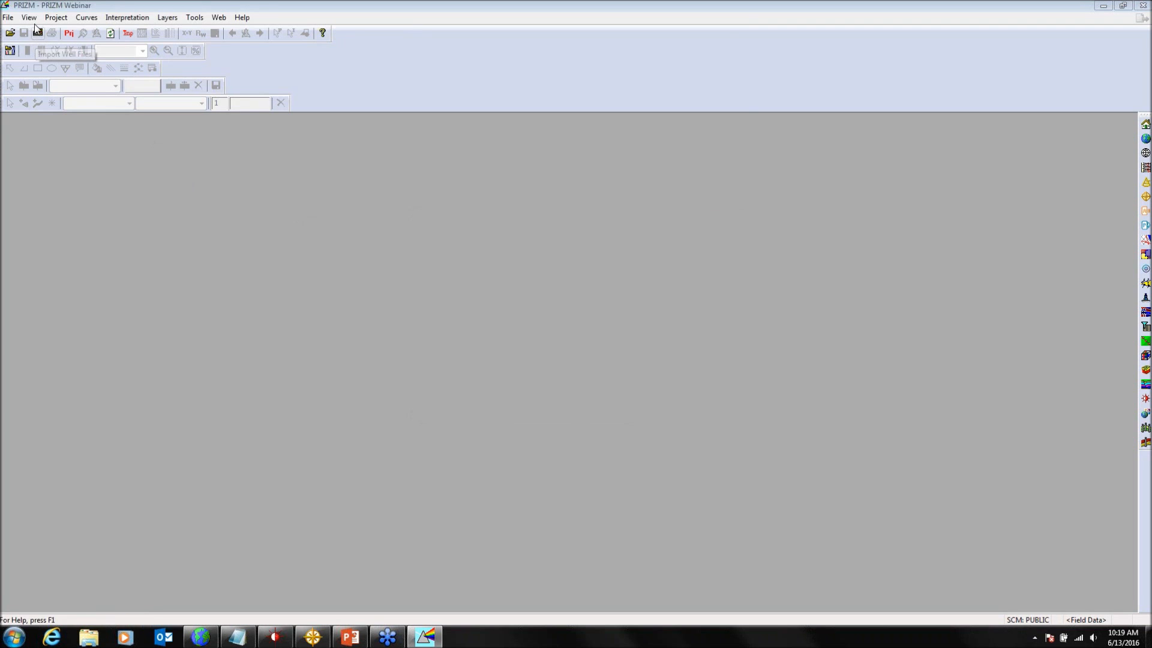
Step: Add NPSS to the curve aliases of the default curve PHIN in the project default settings
left_click(53, 22)
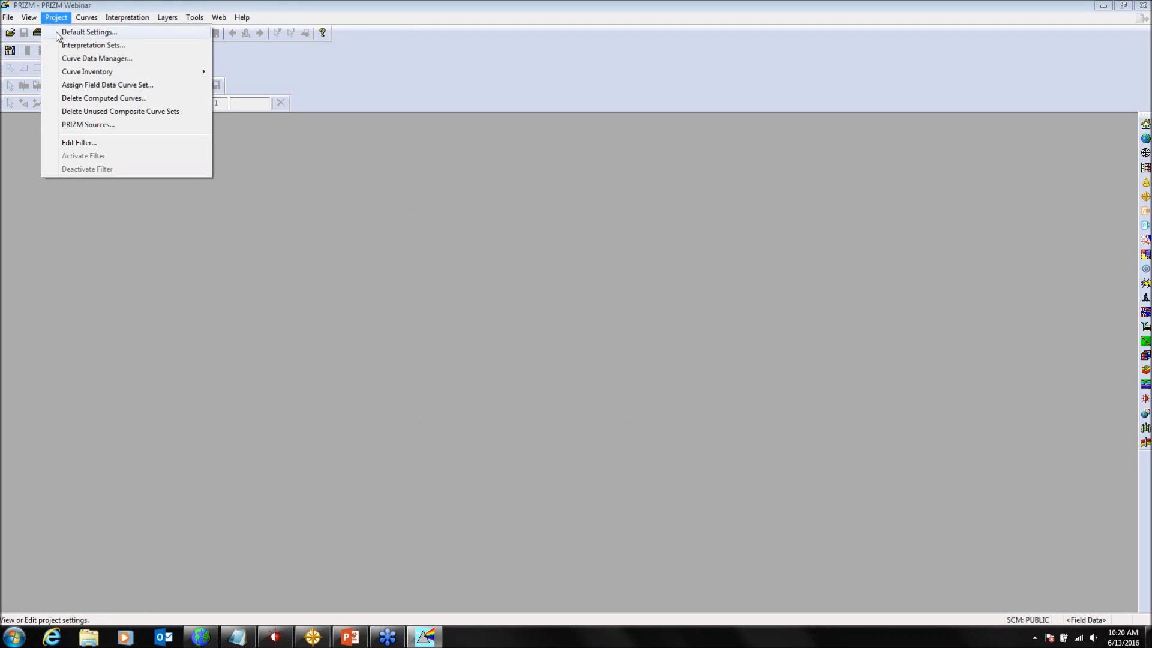
left_click(58, 33)
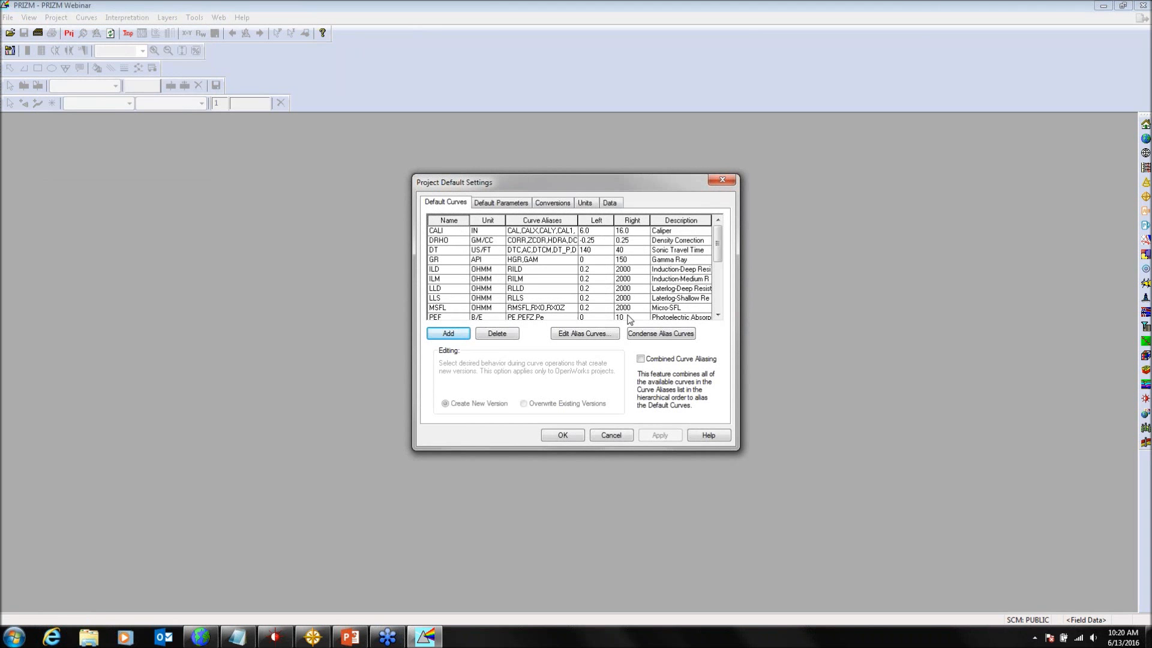
left_click_drag(720, 250, 722, 303)
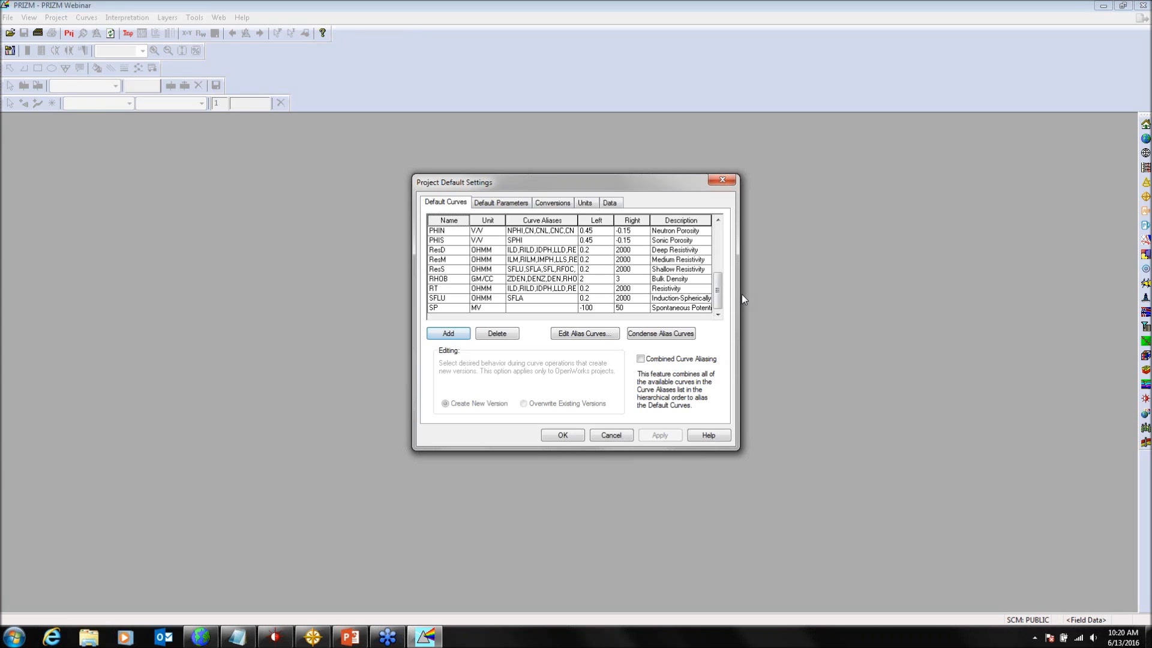
left_click_drag(720, 283, 721, 254)
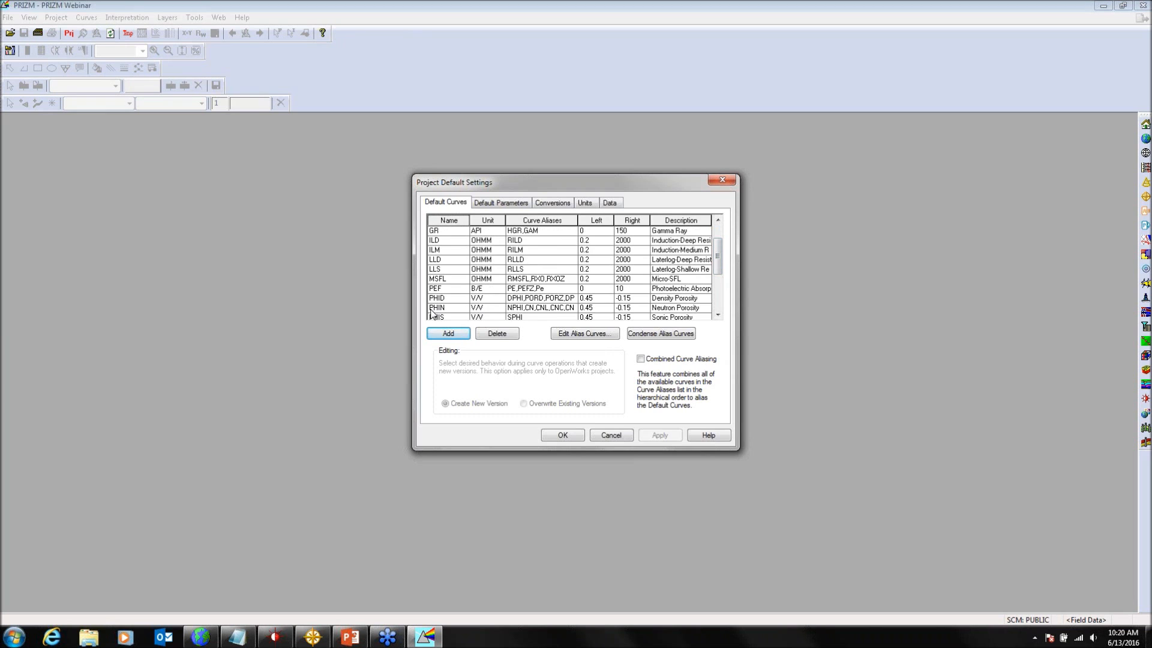
left_click(515, 307)
double_click(560, 310)
type(",NPSS")
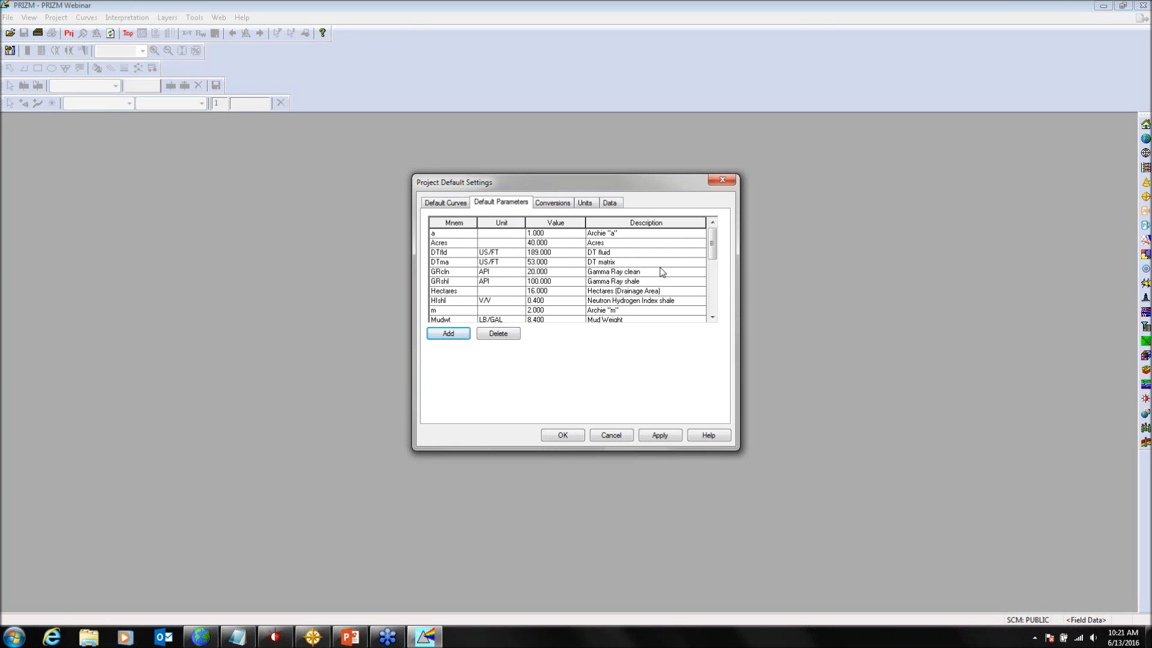
Step: Review the project's default parameters, unit conversions and units, then accept the default settings
left_click_drag(712, 243, 720, 297)
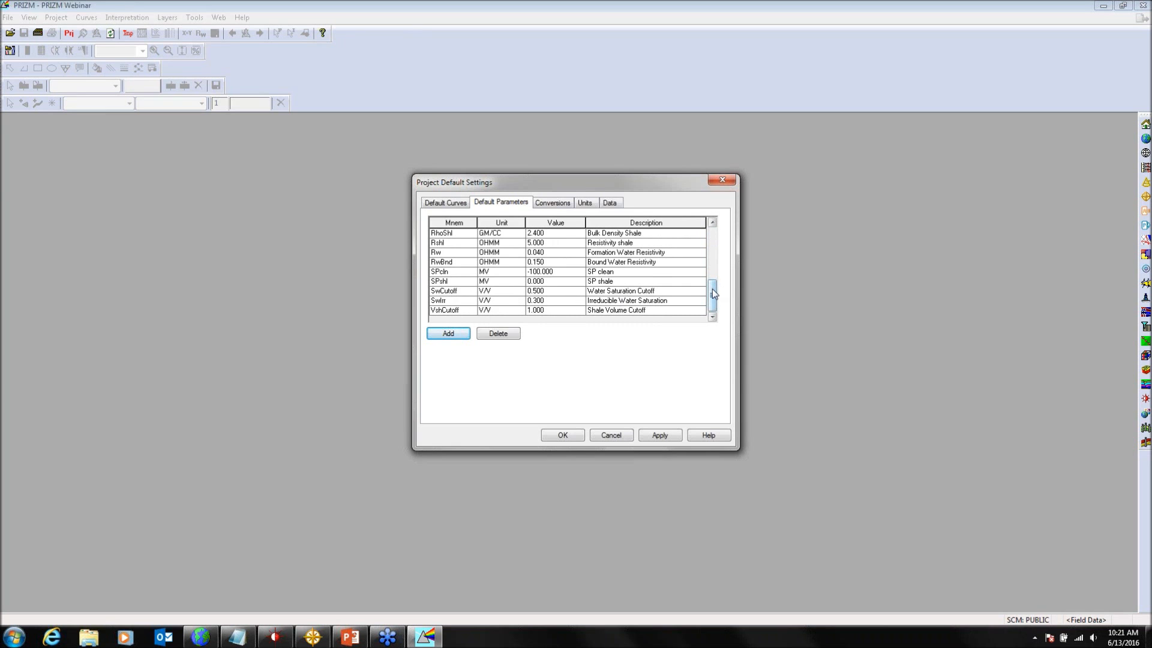
left_click_drag(712, 293, 713, 242)
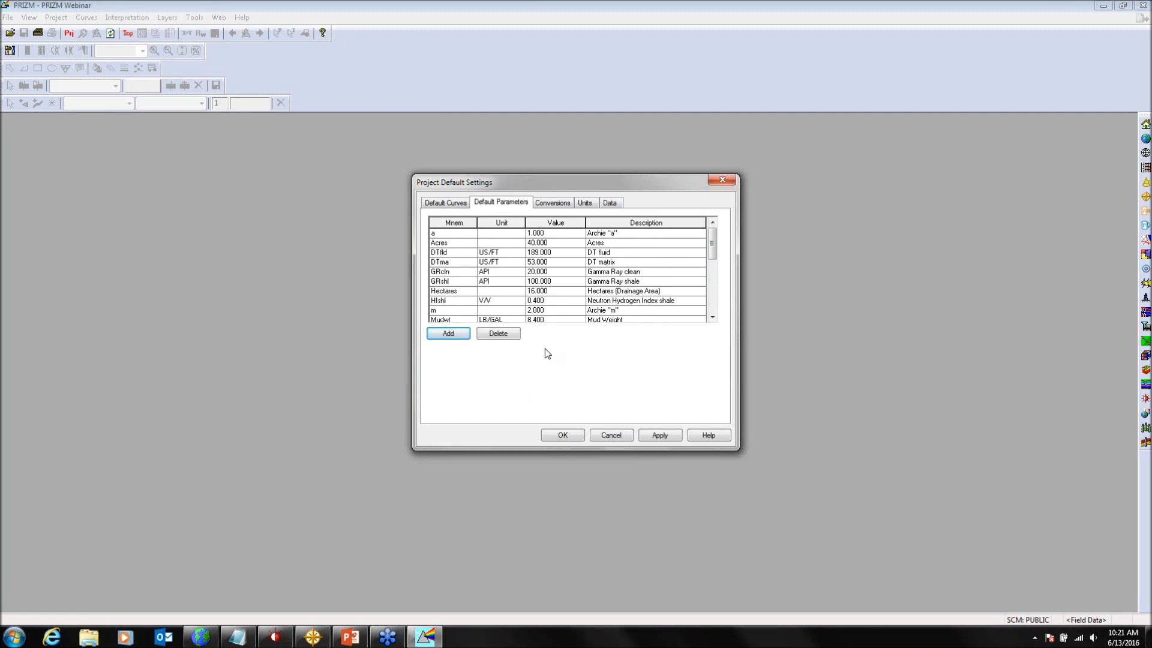
left_click(552, 204)
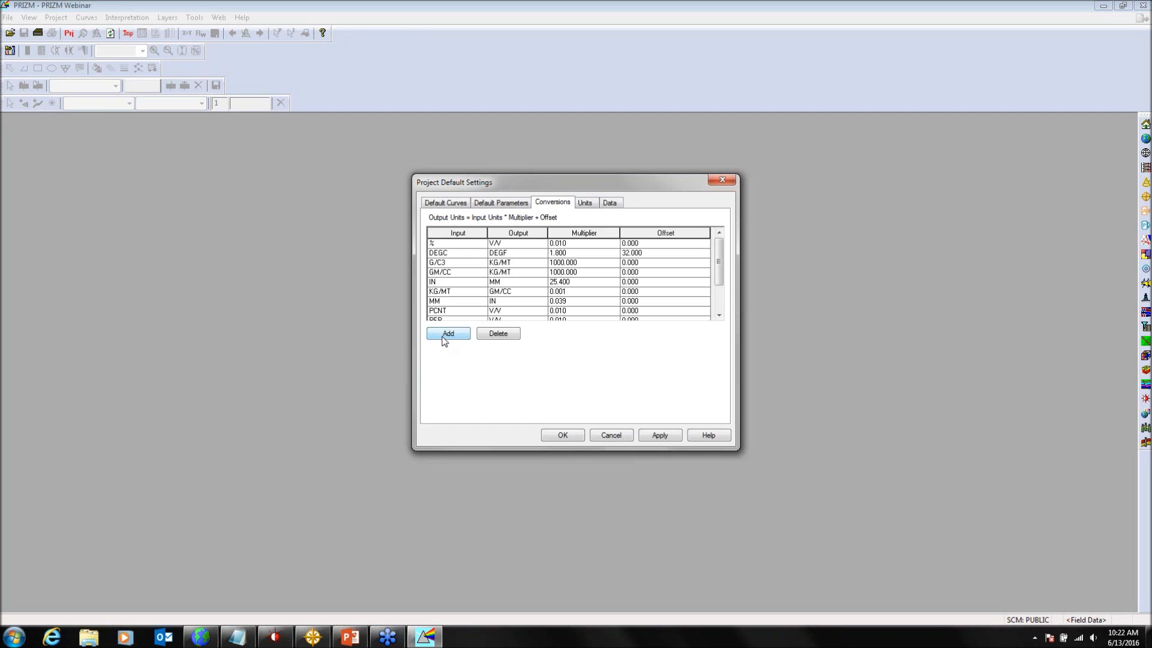
left_click(584, 204)
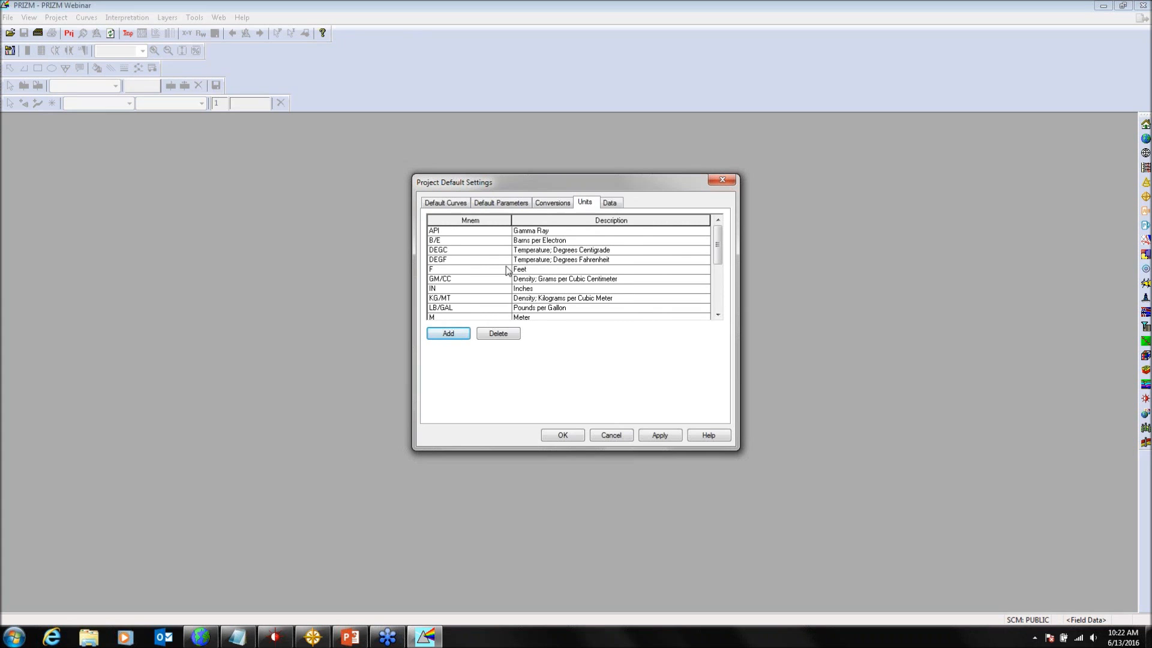
left_click_drag(716, 253, 716, 311)
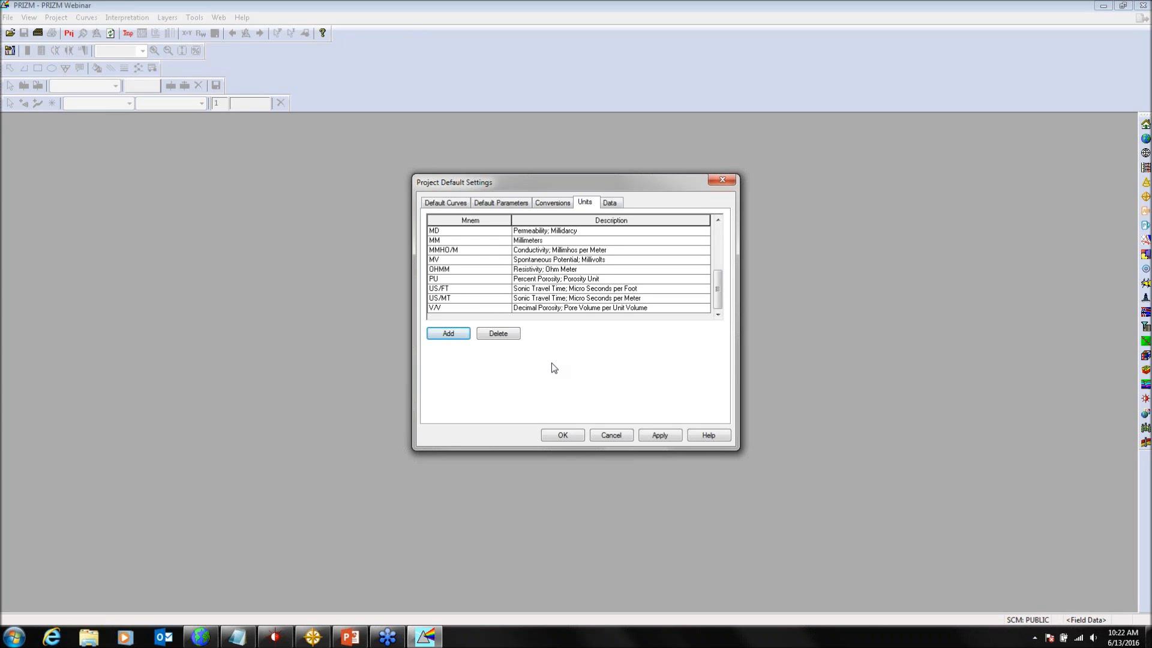
left_click(571, 436)
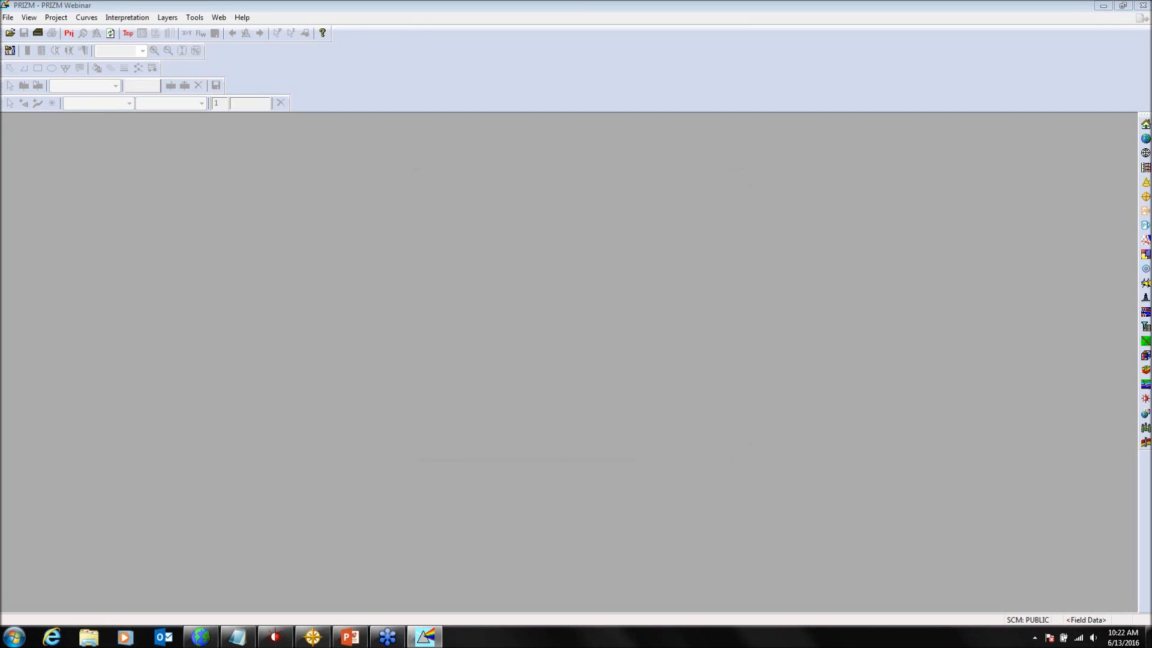
Step: Add the LN curve from the project's curve mnemonics inventory as an alias of the default curve ResD
left_click(50, 22)
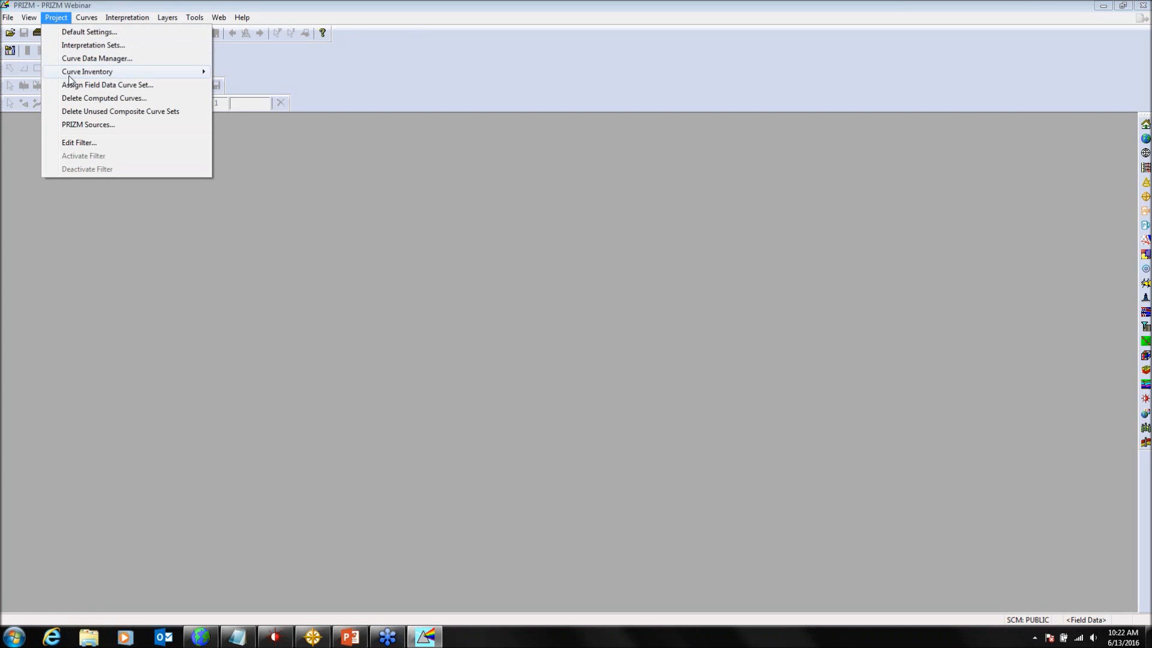
mouse_move(70, 74)
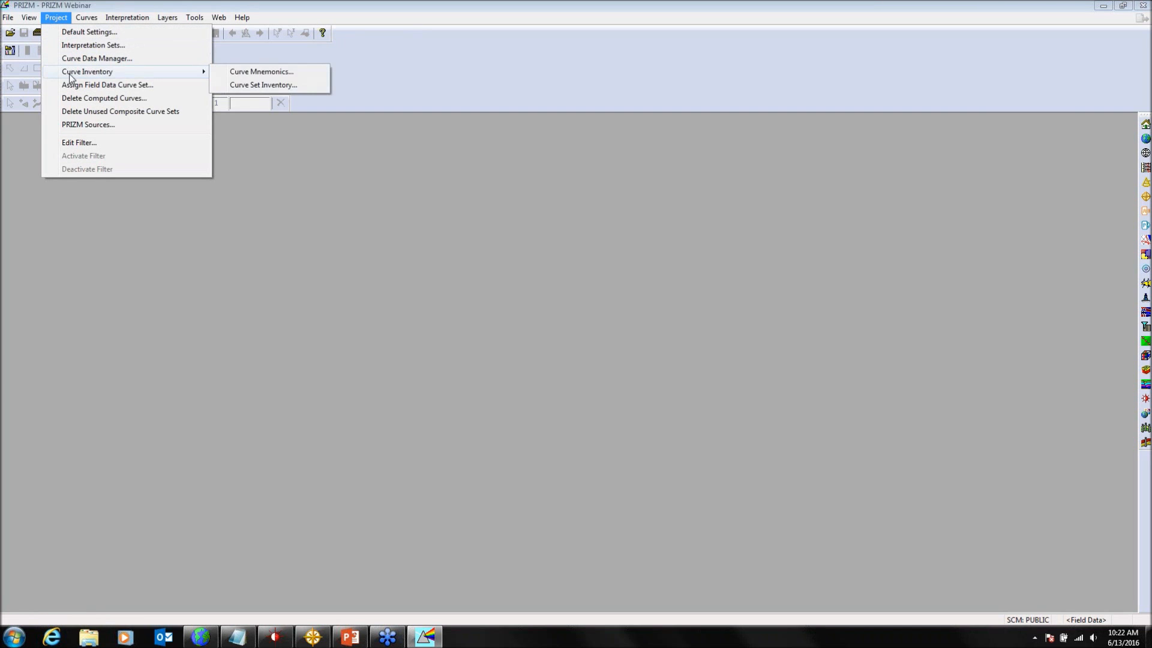
left_click(222, 71)
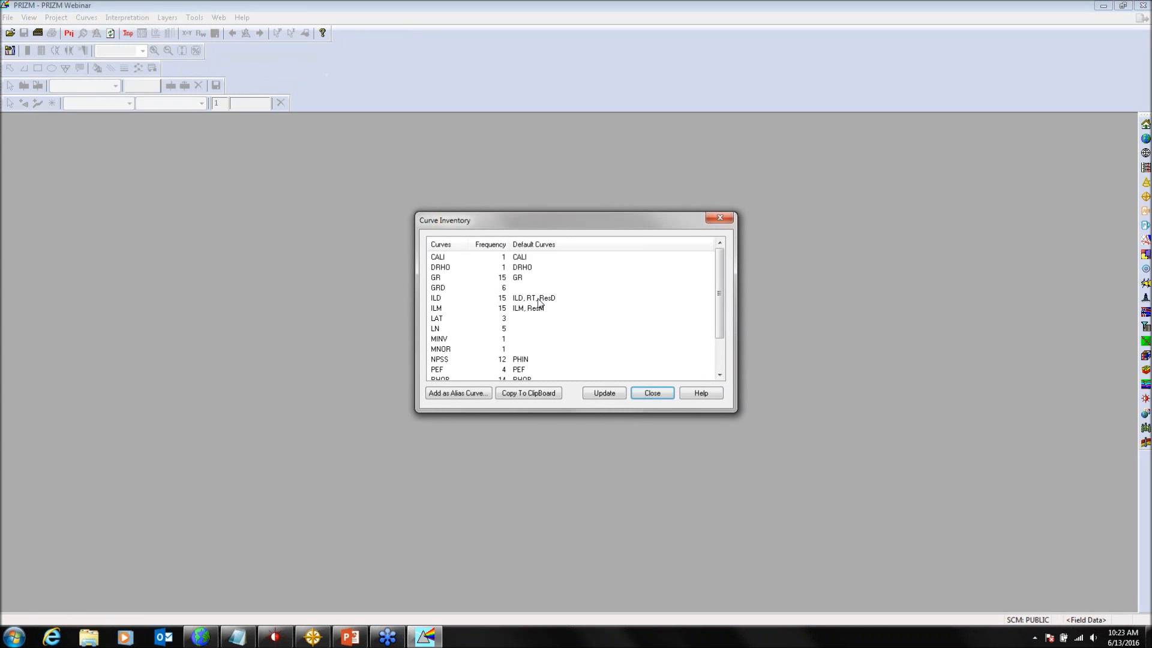
left_click(436, 330)
left_click(455, 393)
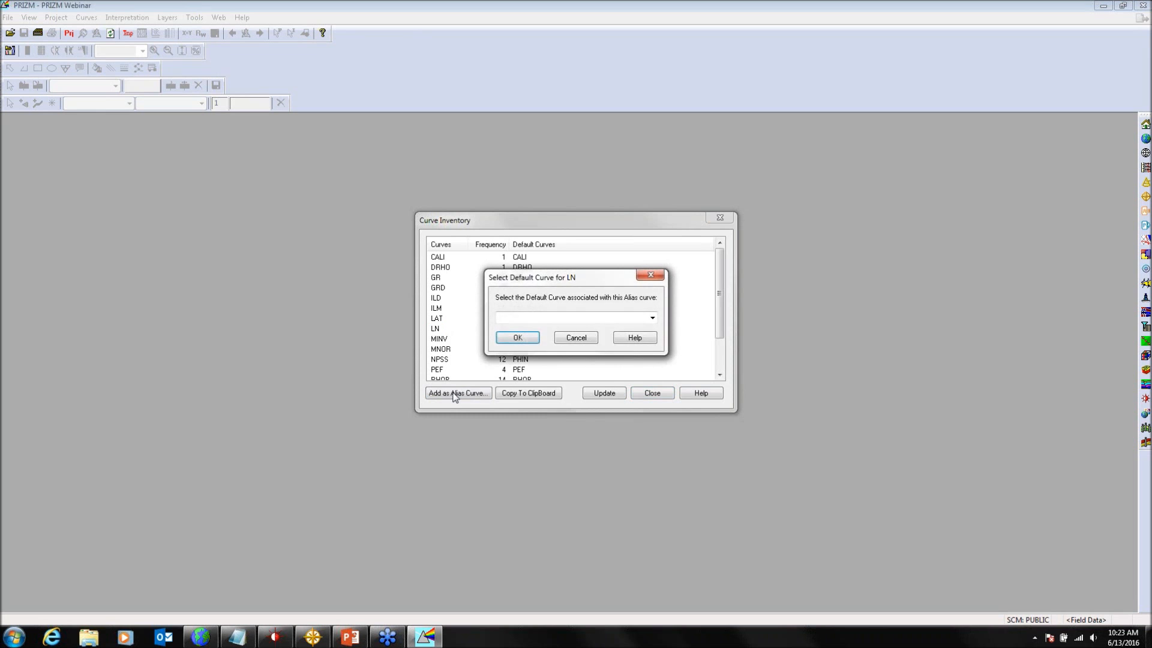
left_click(657, 321)
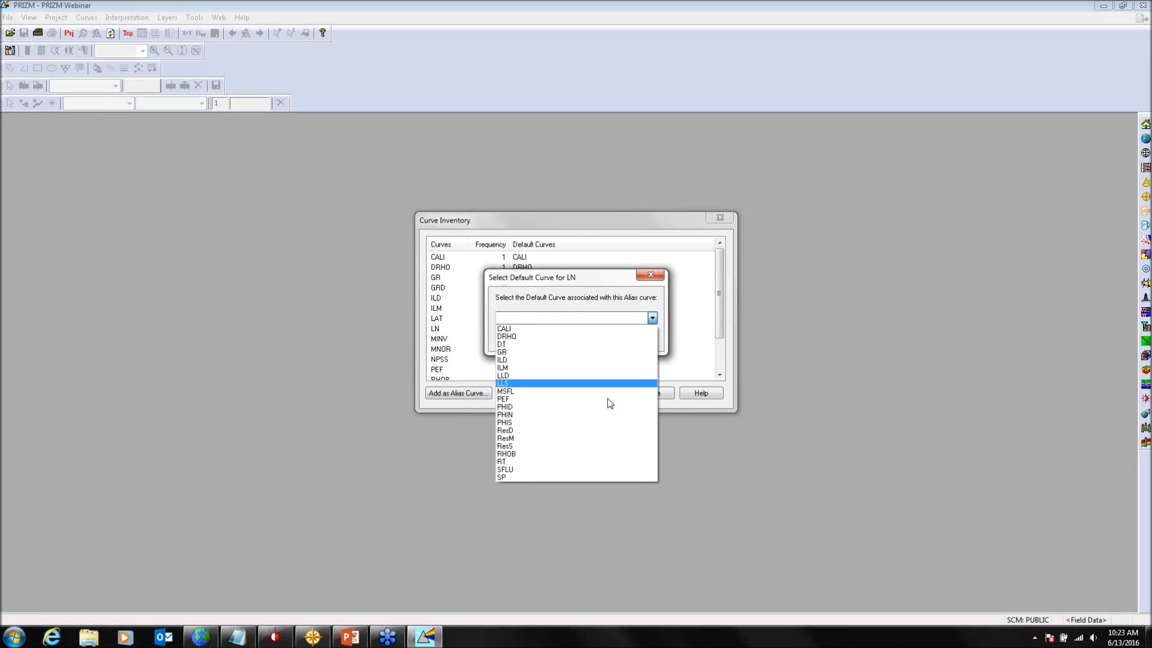
left_click(531, 431)
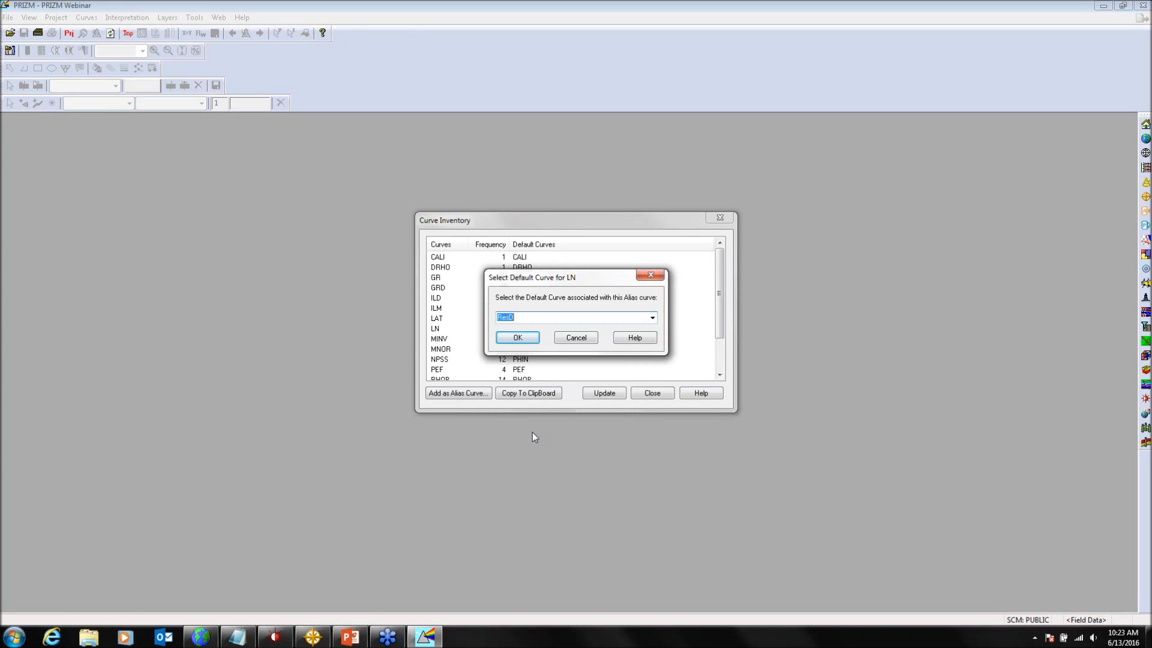
left_click(518, 337)
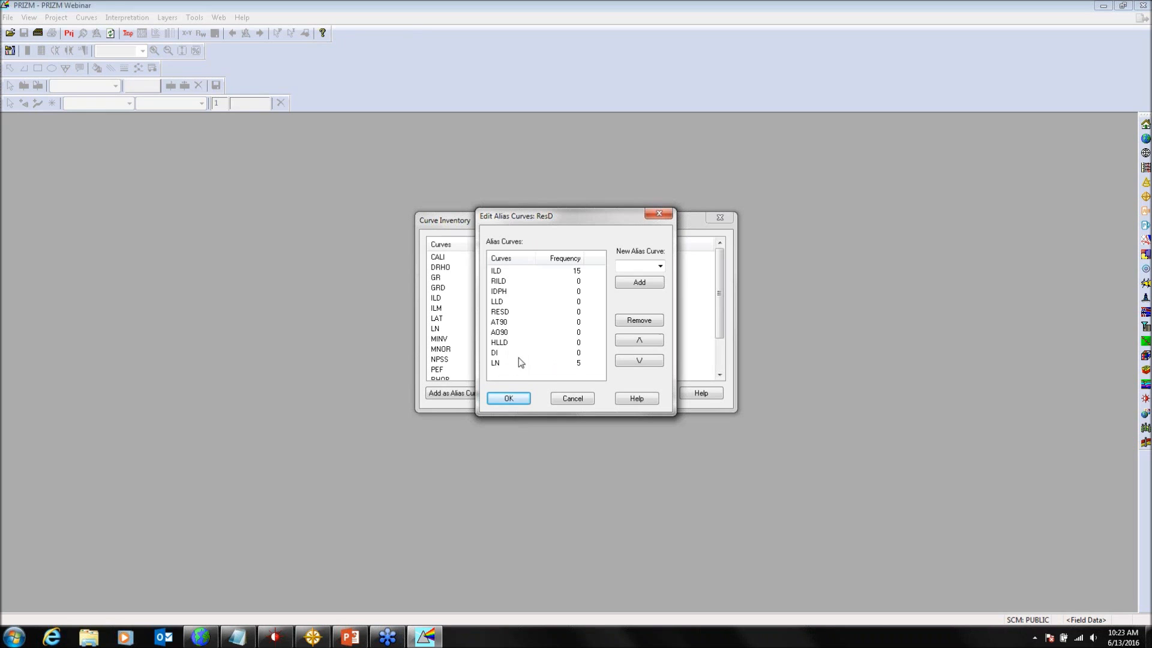
Step: Add LAT as another alias curve of ResD, accept the alias list and close the Curve Inventory
left_click(660, 265)
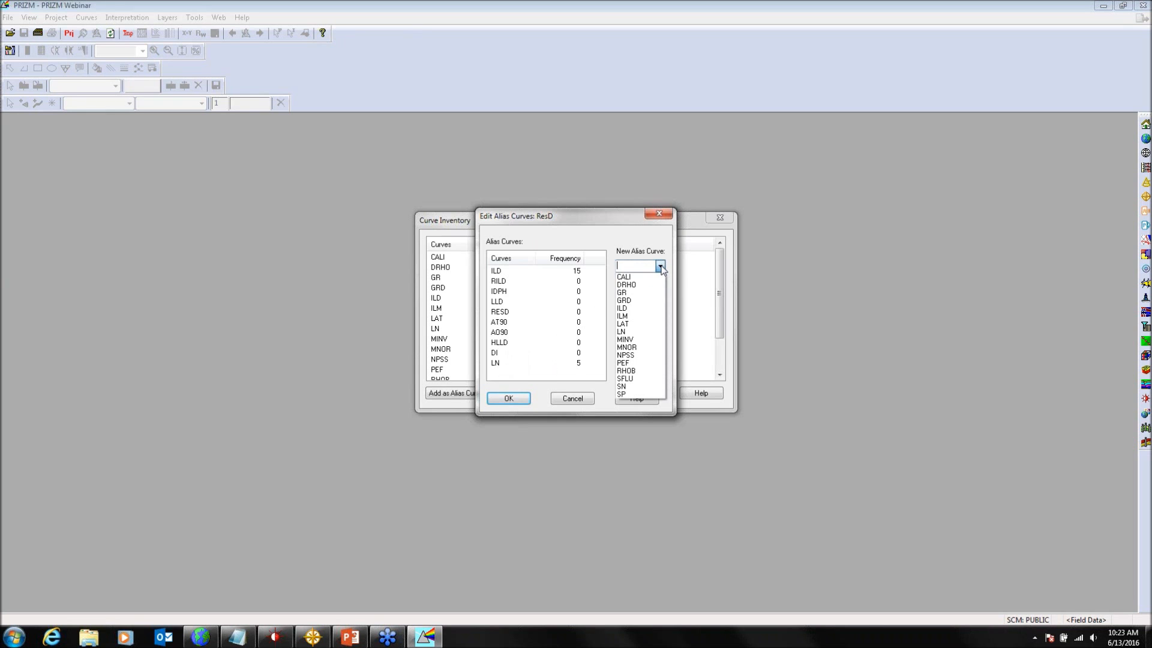
left_click(640, 323)
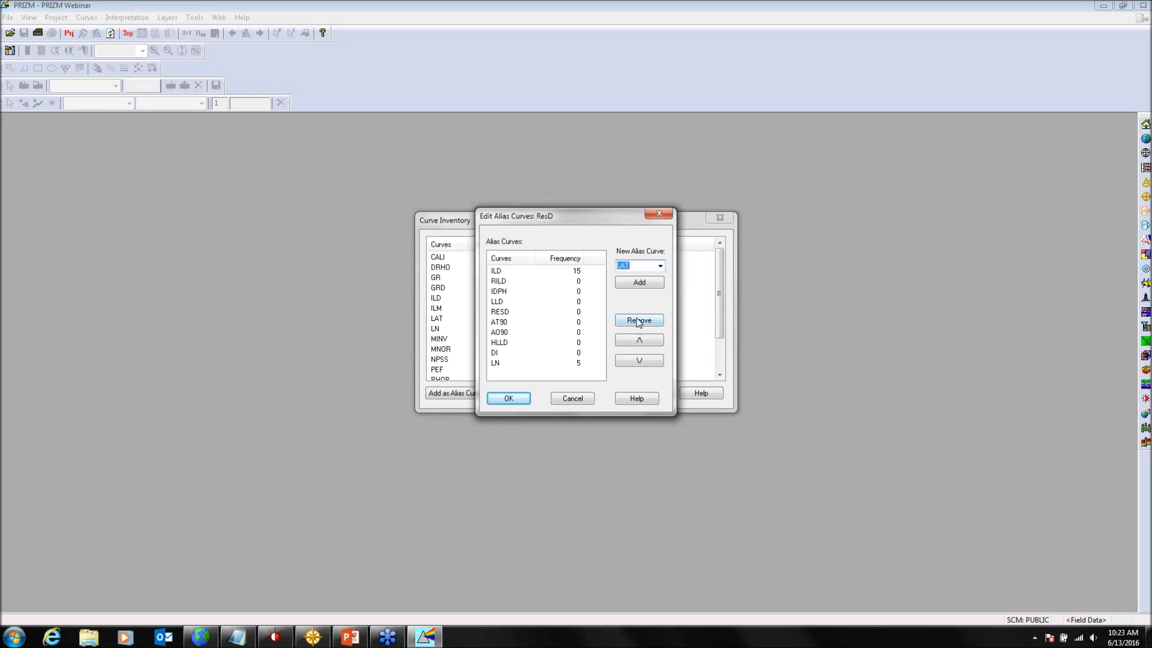
left_click(640, 283)
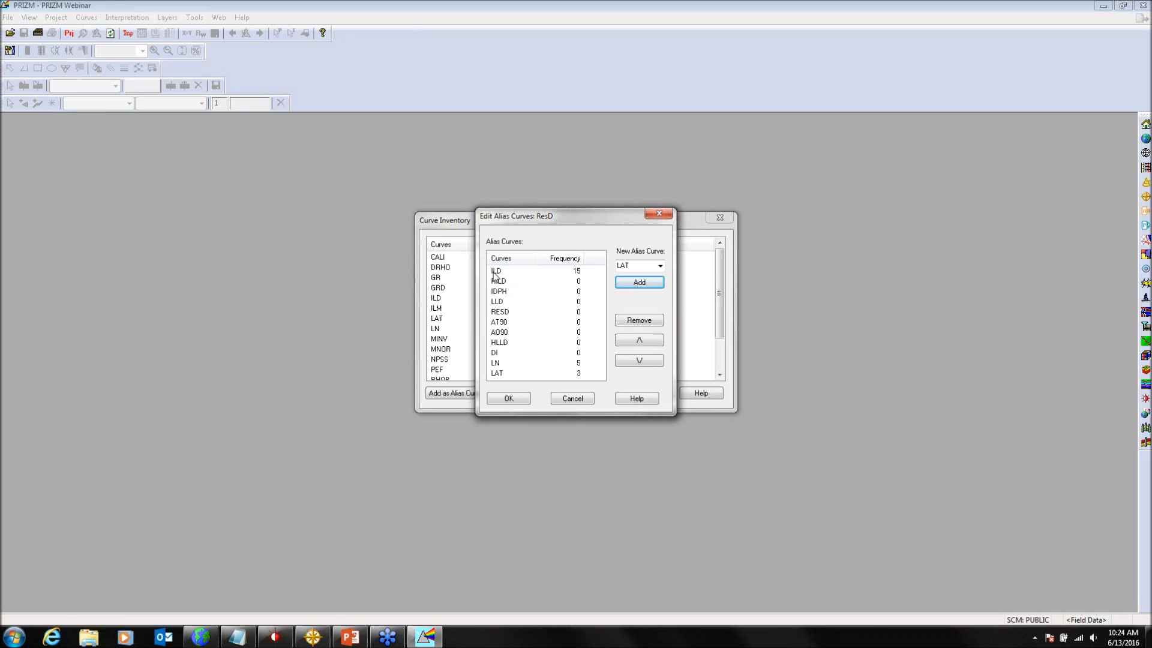
left_click(495, 364)
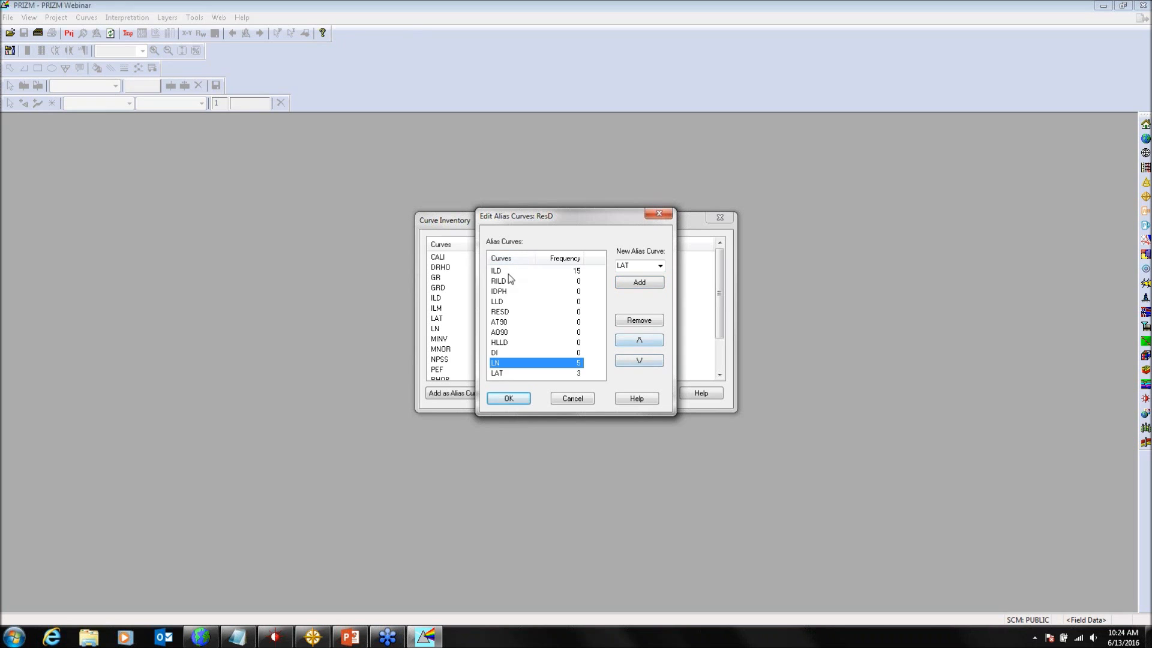
left_click(519, 398)
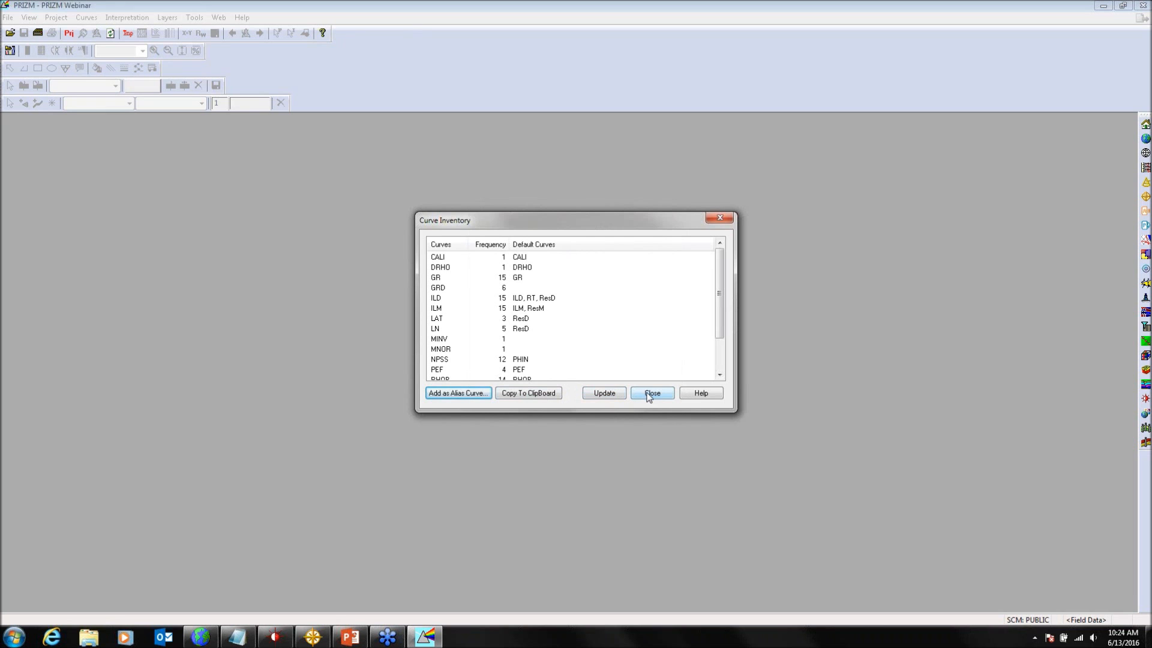
left_click(650, 395)
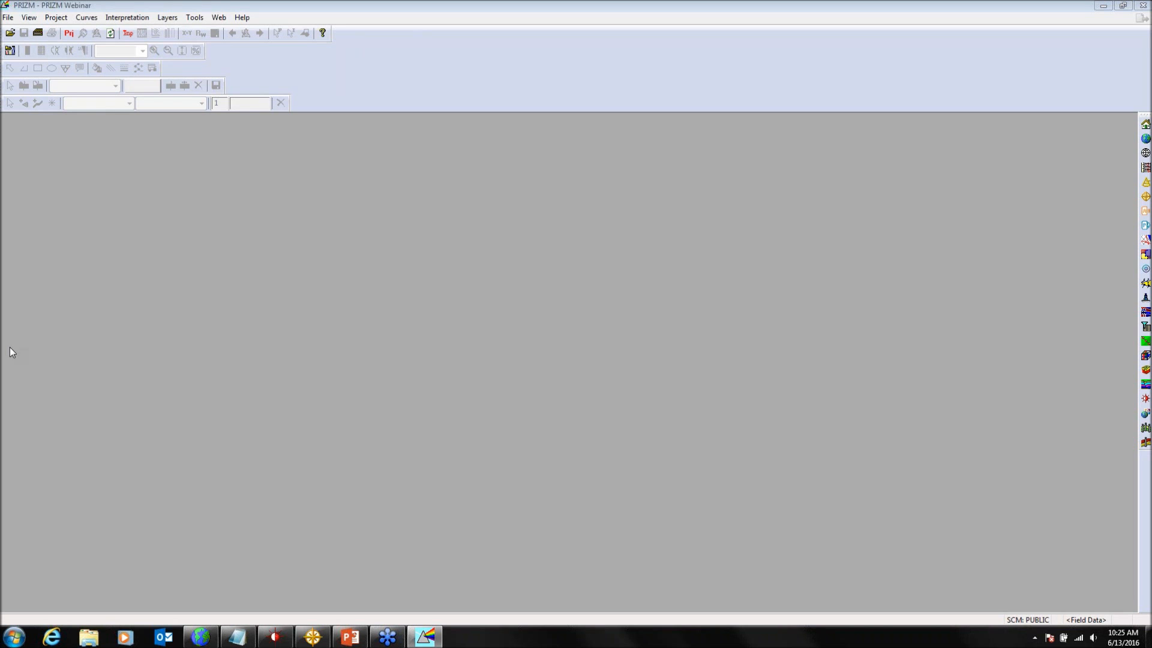
Step: Open well GRI 1 with the Field Data curve set, leaving the option to show all wells off
left_click(10, 34)
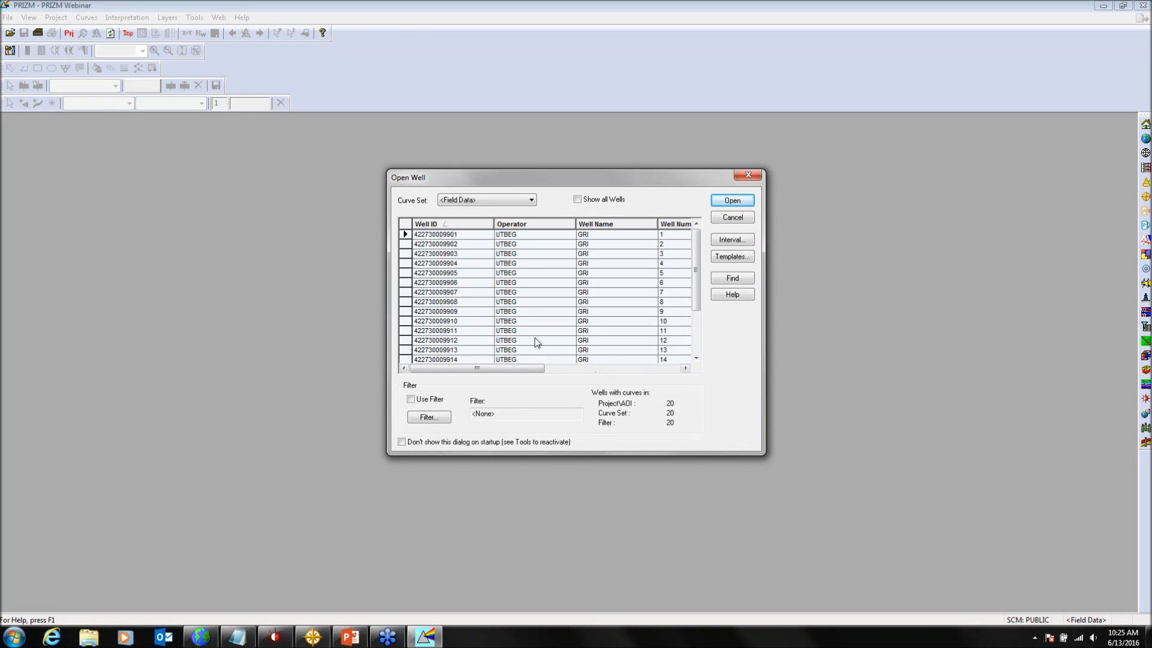
left_click(576, 200)
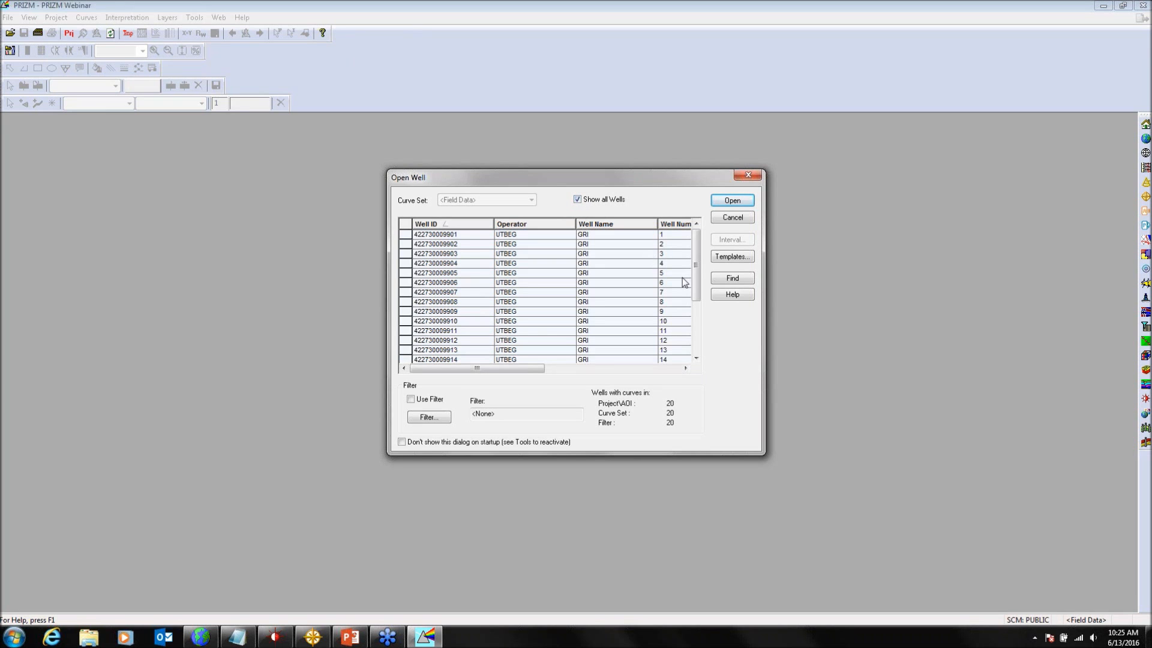
mouse_move(696, 274)
left_mouse_down()
mouse_move(696, 319)
mouse_move(696, 273)
left_mouse_up()
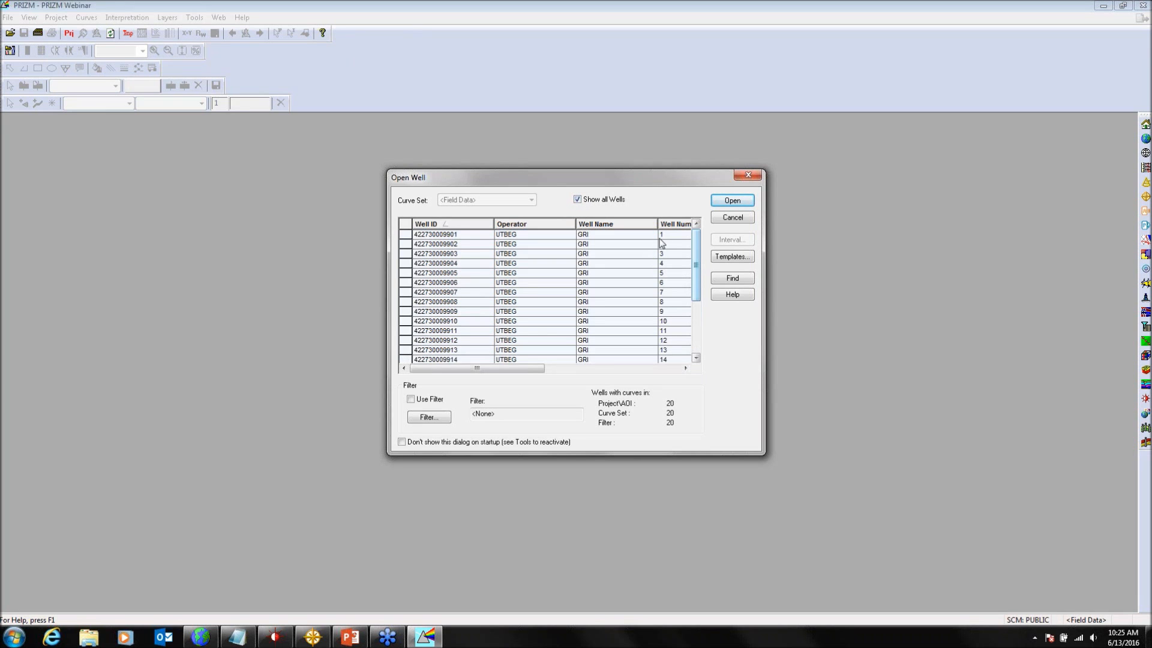
left_click(579, 201)
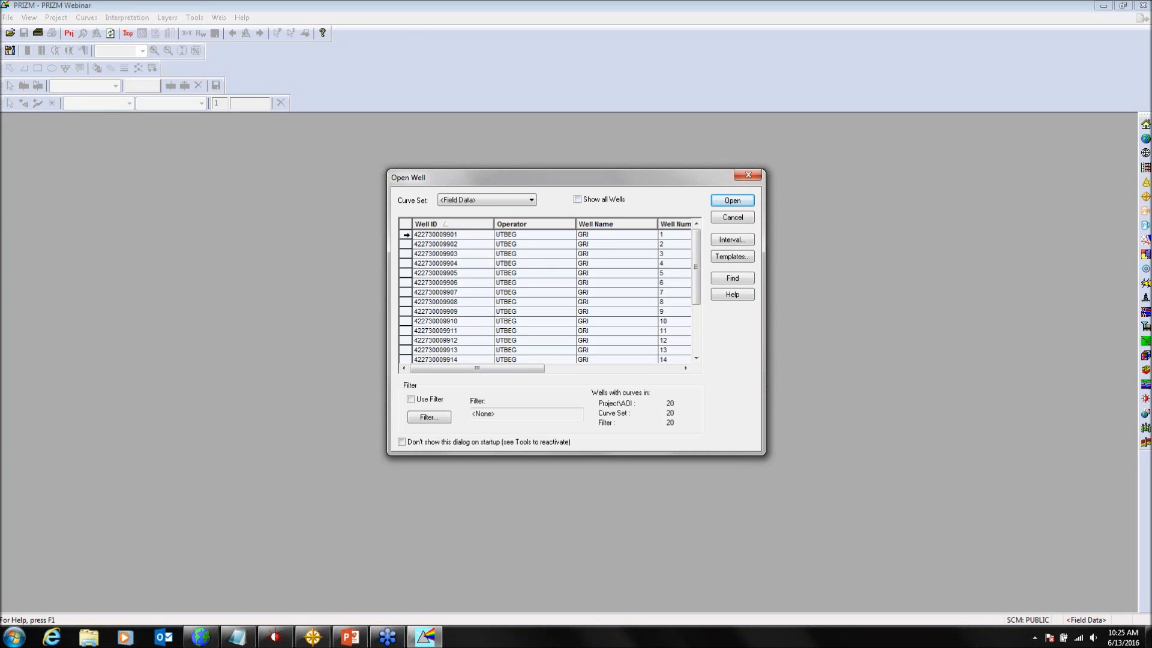
left_click(405, 235)
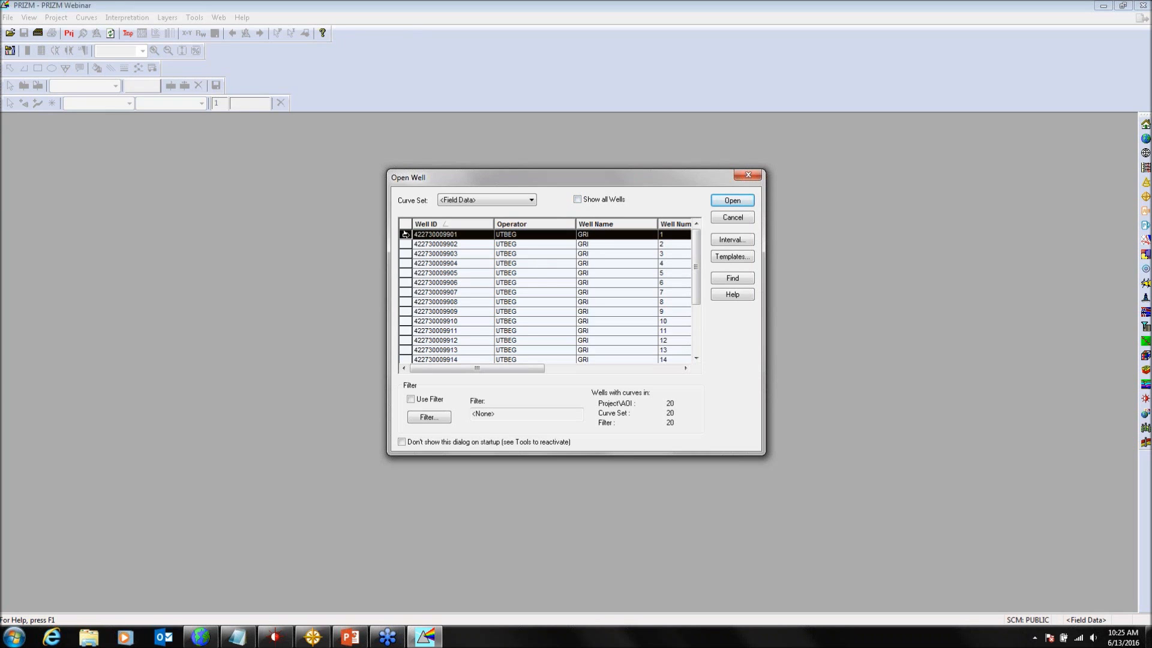
left_click(743, 206)
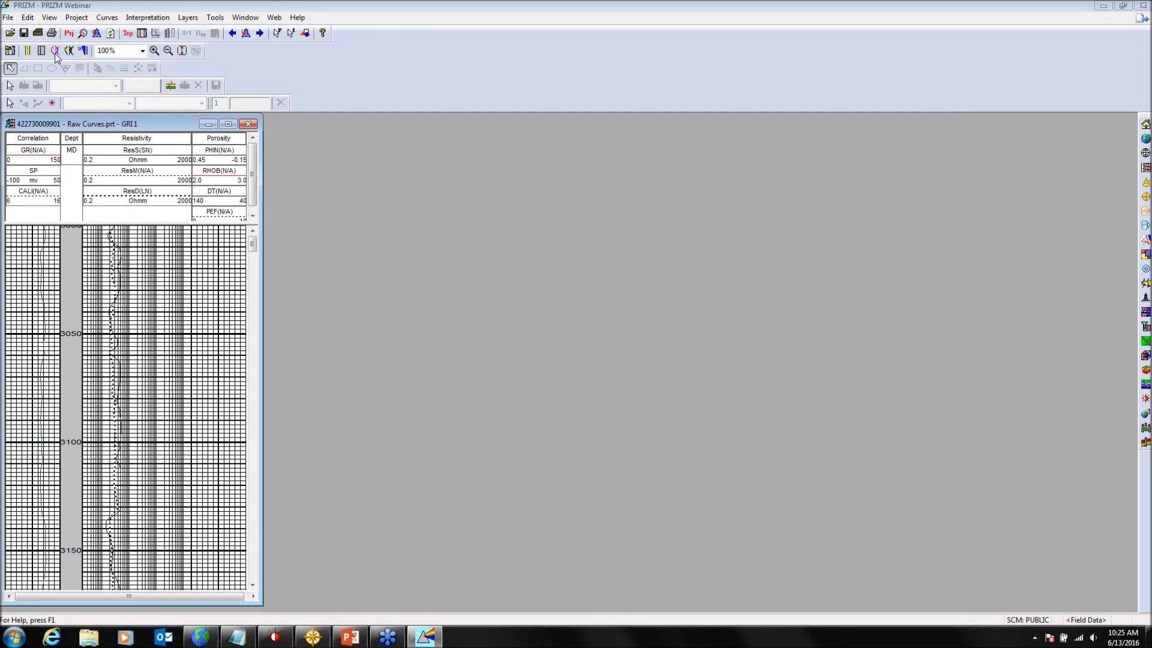
Step: Display the project's Default interpretation set with its log, crossplot and report templates, moving the dialog higher on the screen
left_click(35, 17)
mouse_move(77, 17)
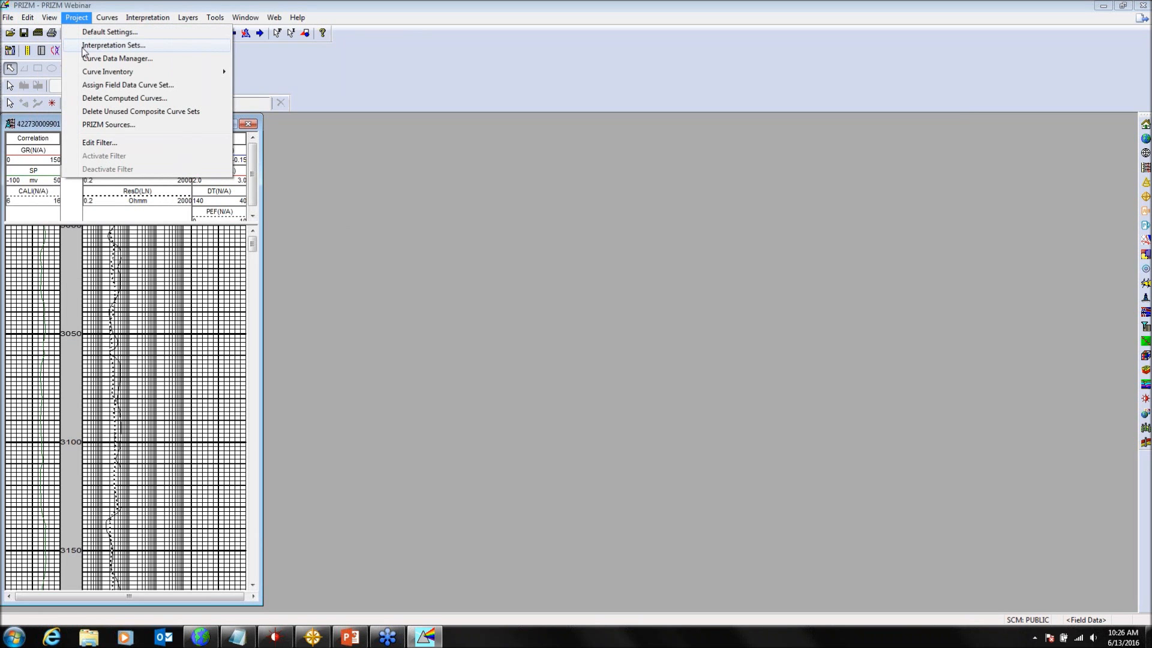
left_click(83, 45)
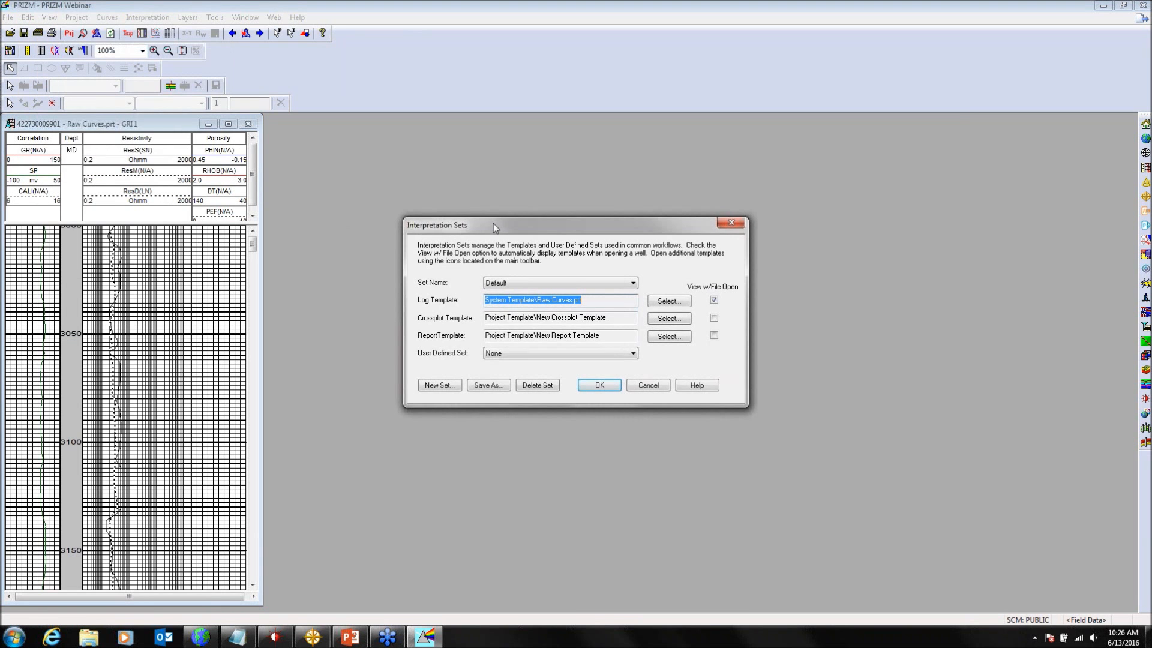
left_click_drag(497, 207, 496, 130)
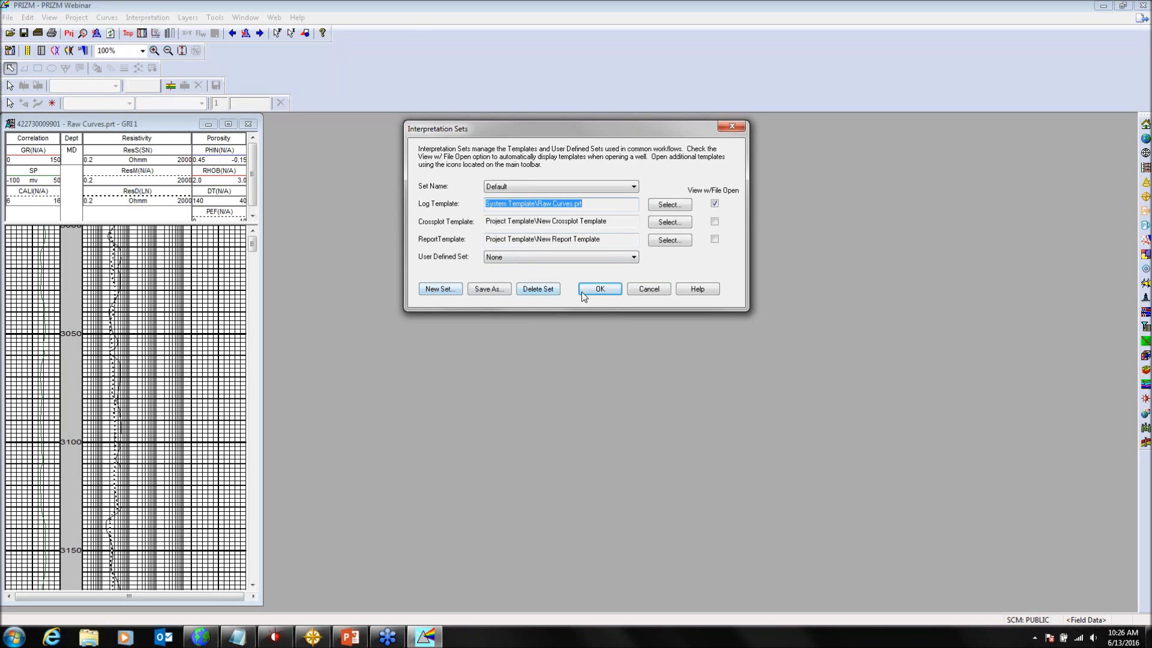
Step: Close the Interpretation Sets dialog without changes and make the GRI 1 log window slightly taller
left_click(647, 289)
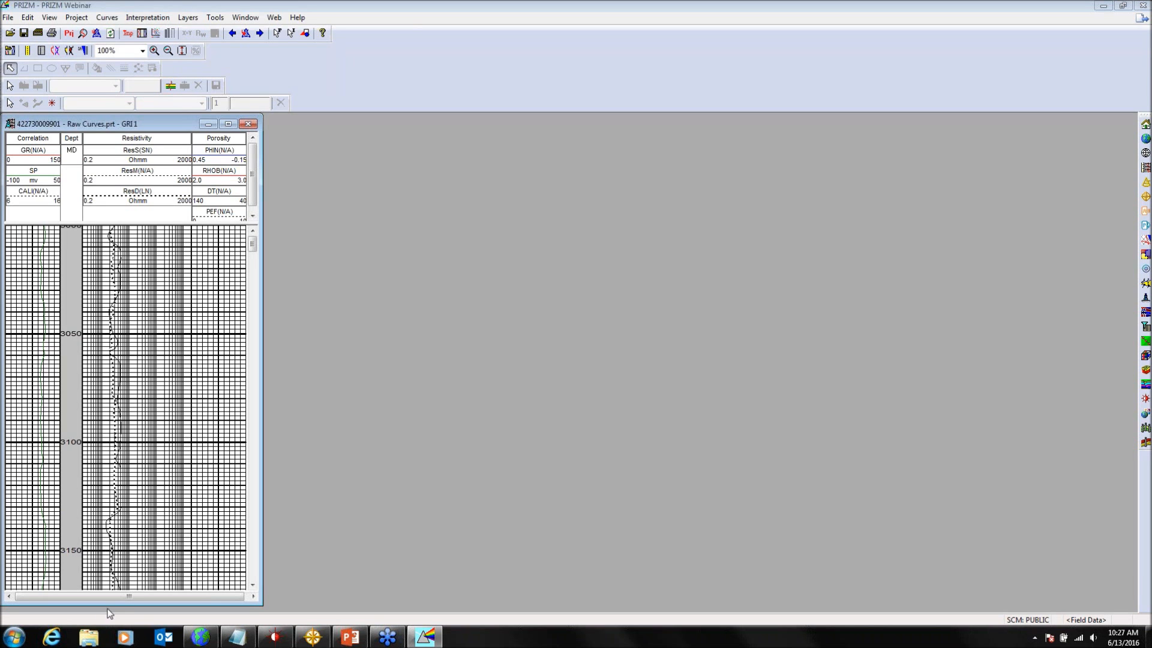
left_click_drag(109, 605, 108, 611)
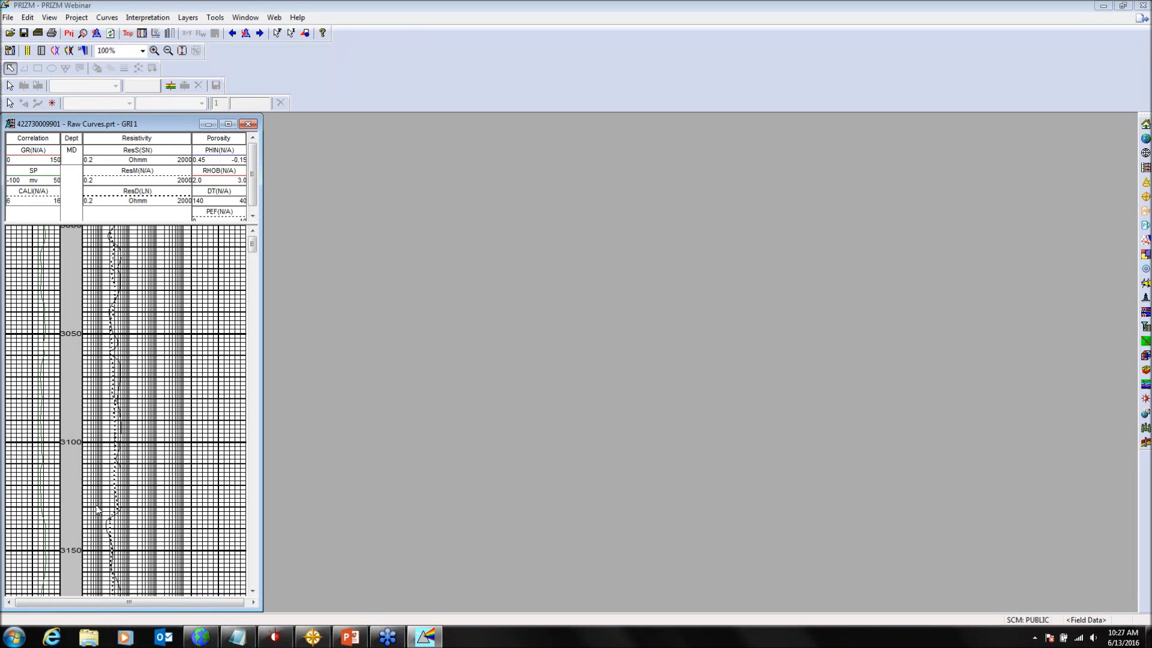
right_click(53, 264)
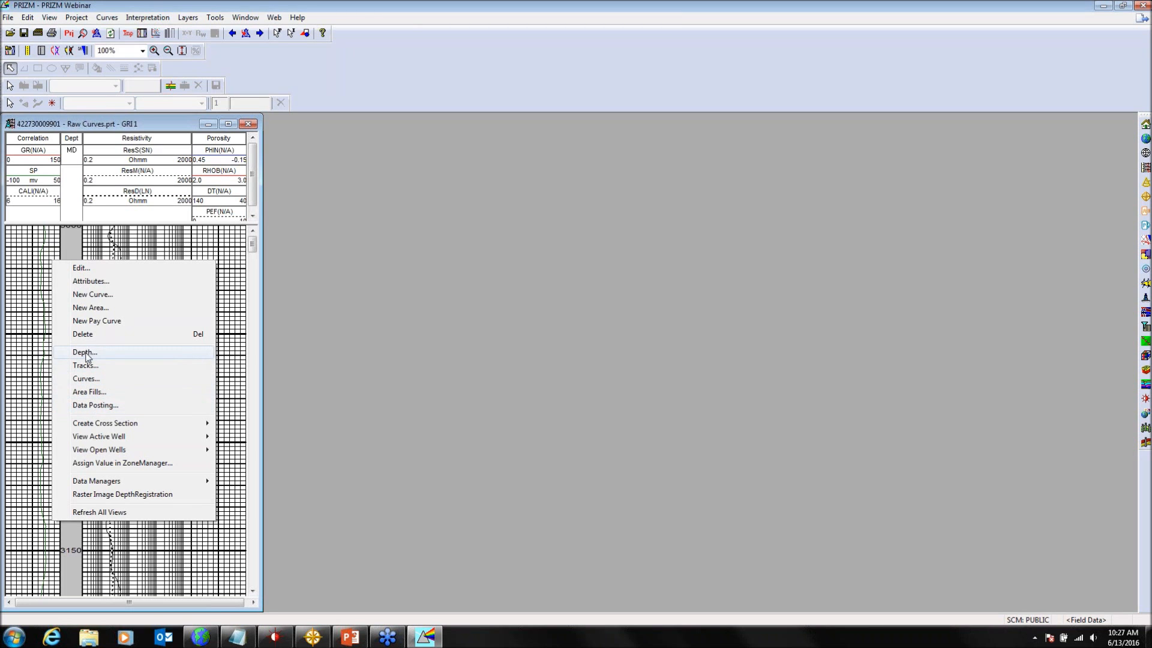
left_click(310, 283)
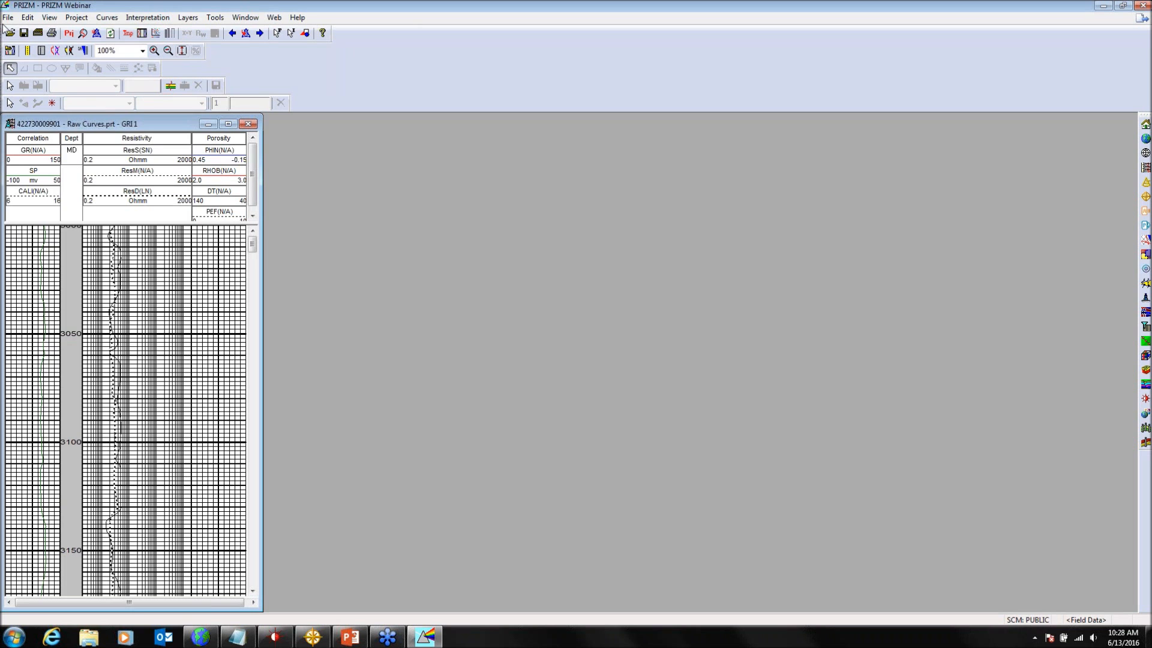
Step: In the log template's depth properties, set the horizontal grid lines to 0 ft medium and 10 ft thin, and apply them
left_click(27, 17)
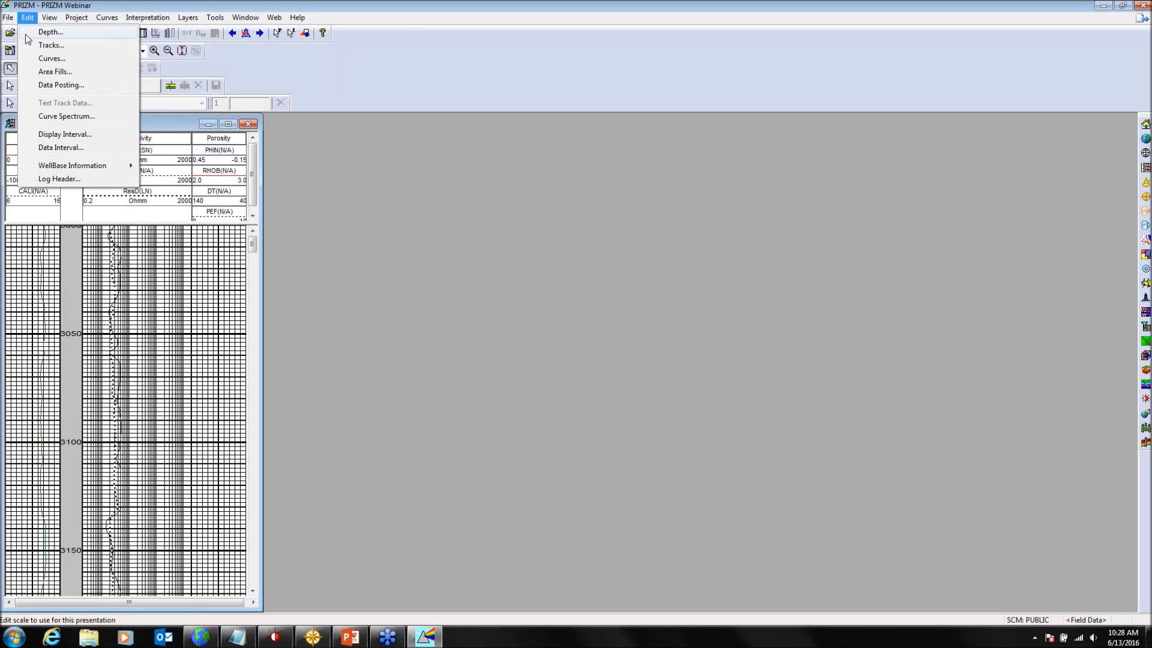
left_click(27, 34)
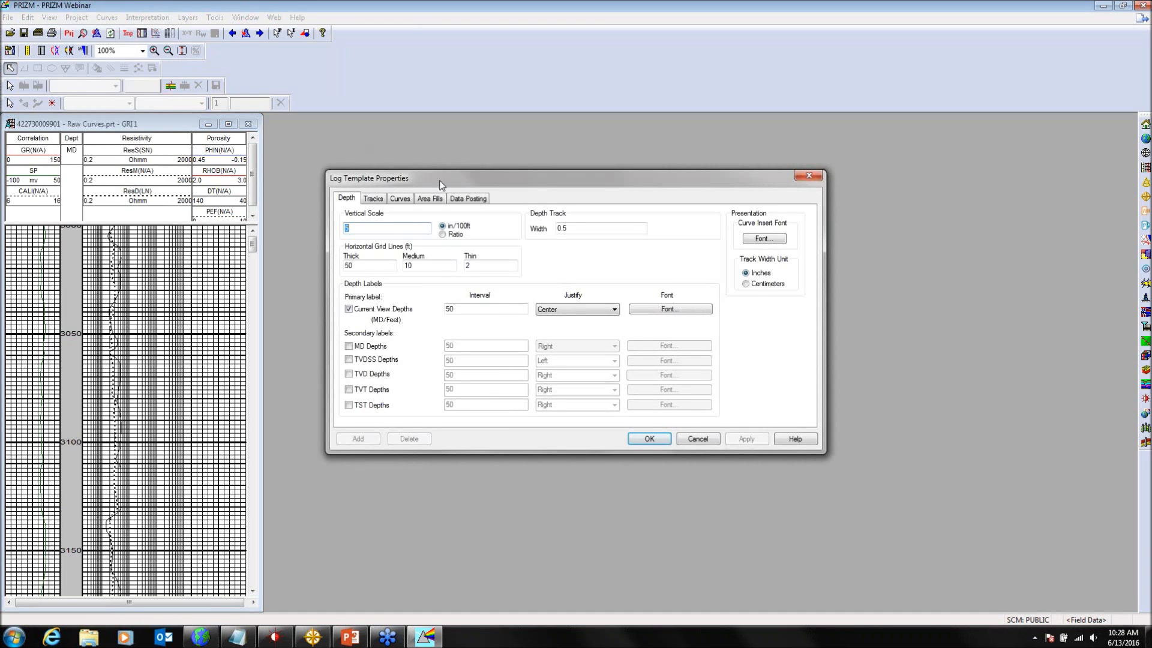
left_click_drag(440, 184, 447, 162)
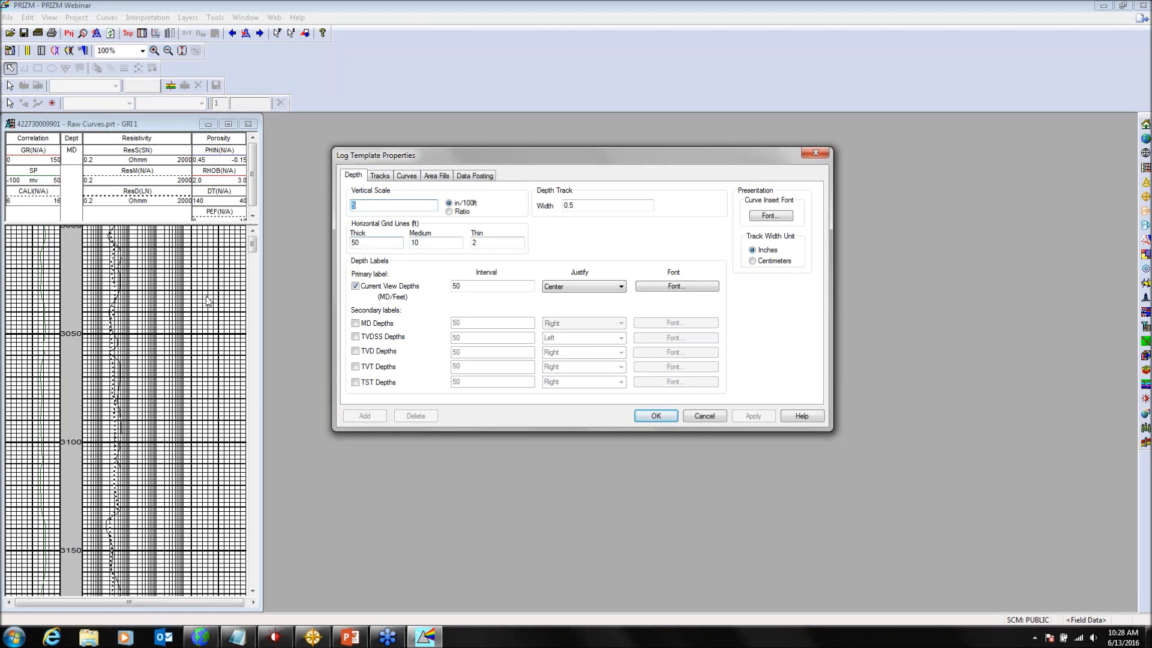
double_click(427, 242)
type("0")
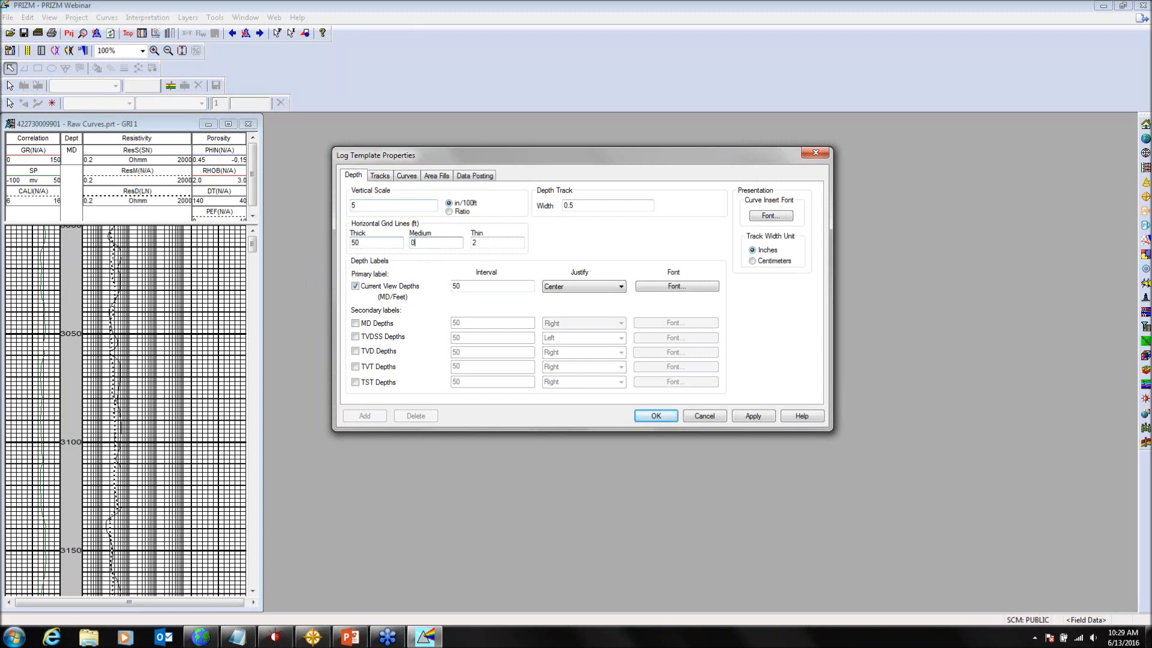
key("Tab")
type("10")
left_click(757, 419)
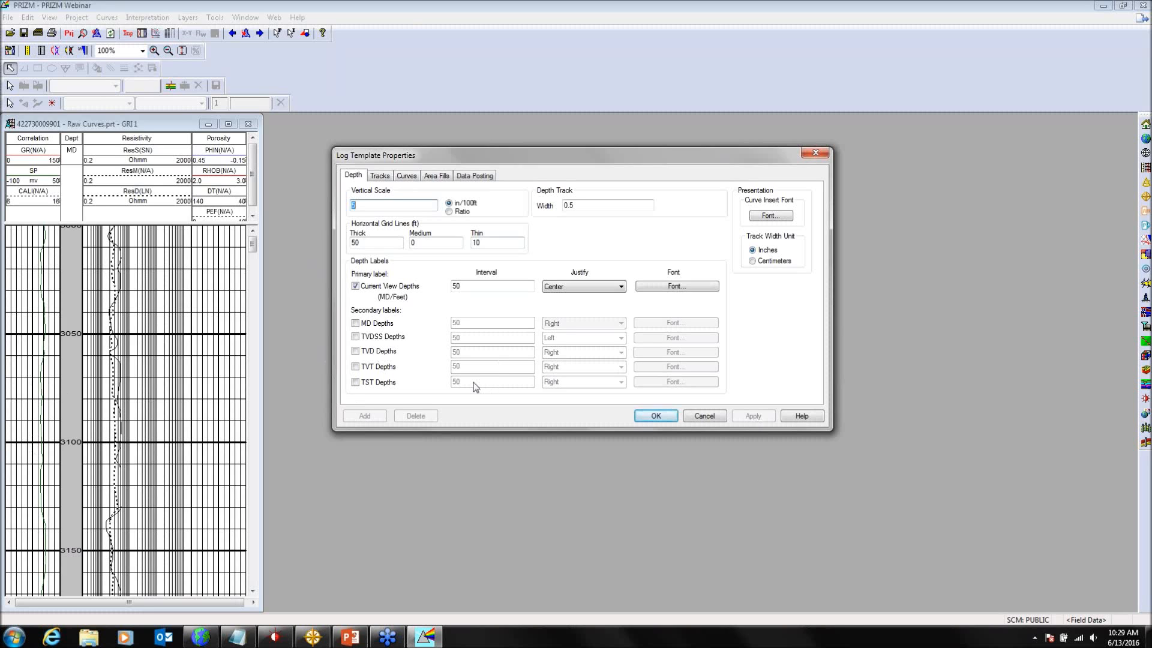
Step: Set the Correlation track's grid to 5 vertical lines in the track attributes
left_click(380, 176)
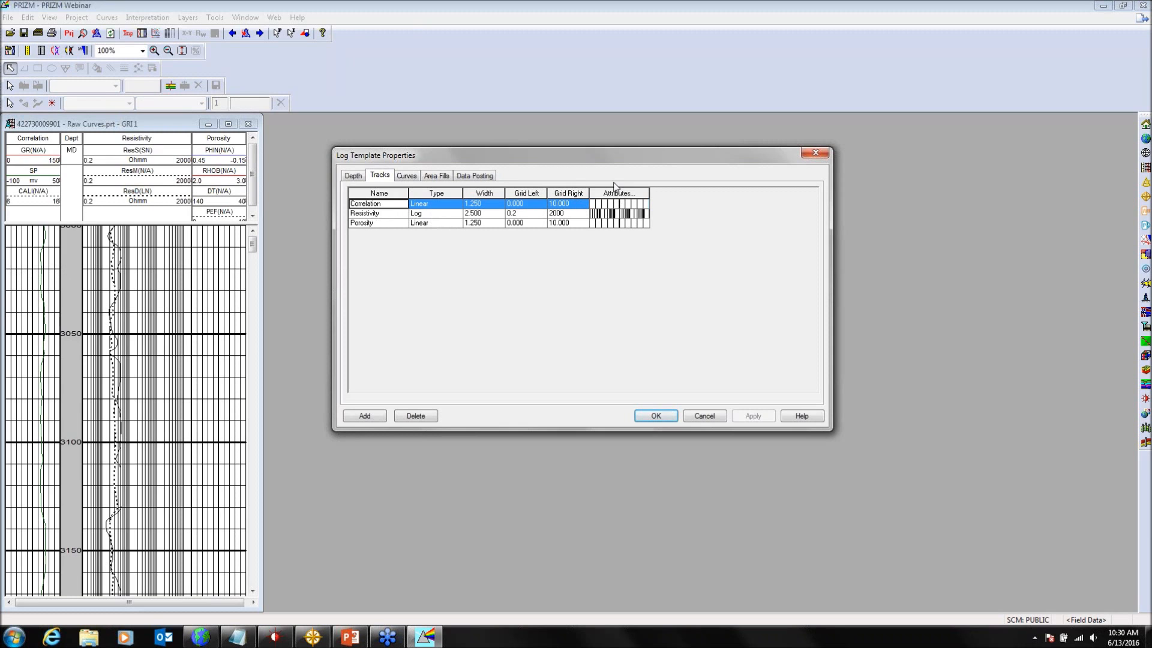
left_click(621, 205)
left_click(621, 207)
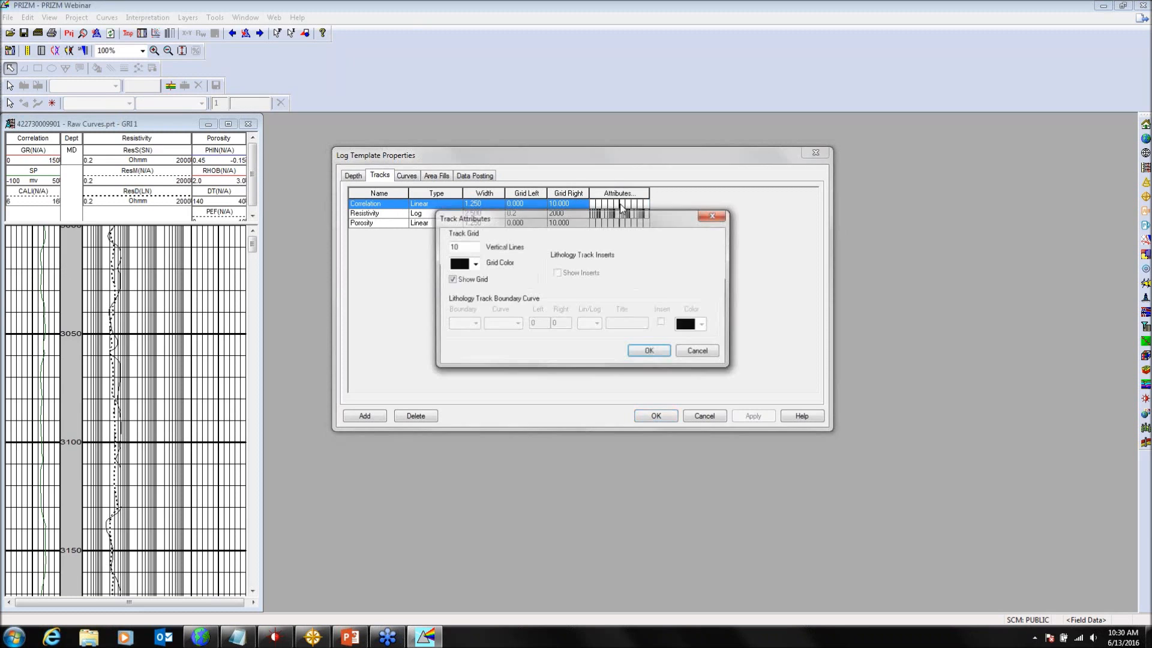
double_click(462, 247)
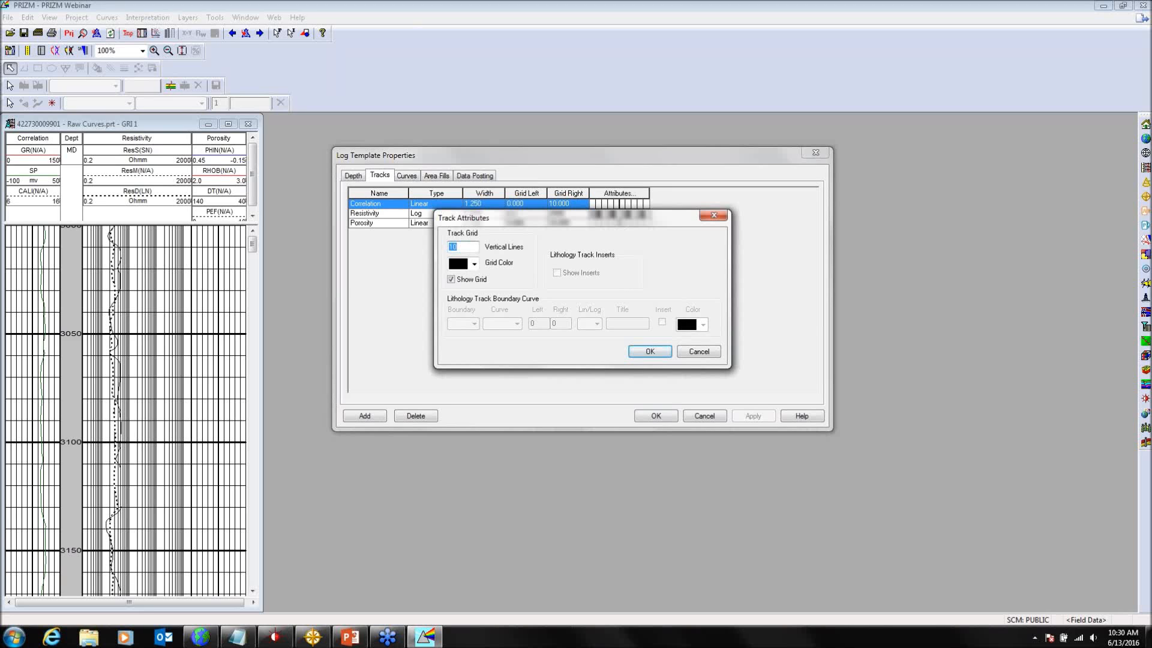
type("5")
left_click(667, 353)
Step: Set the Resistivity track's grid to 5 vertical lines
left_click(617, 214)
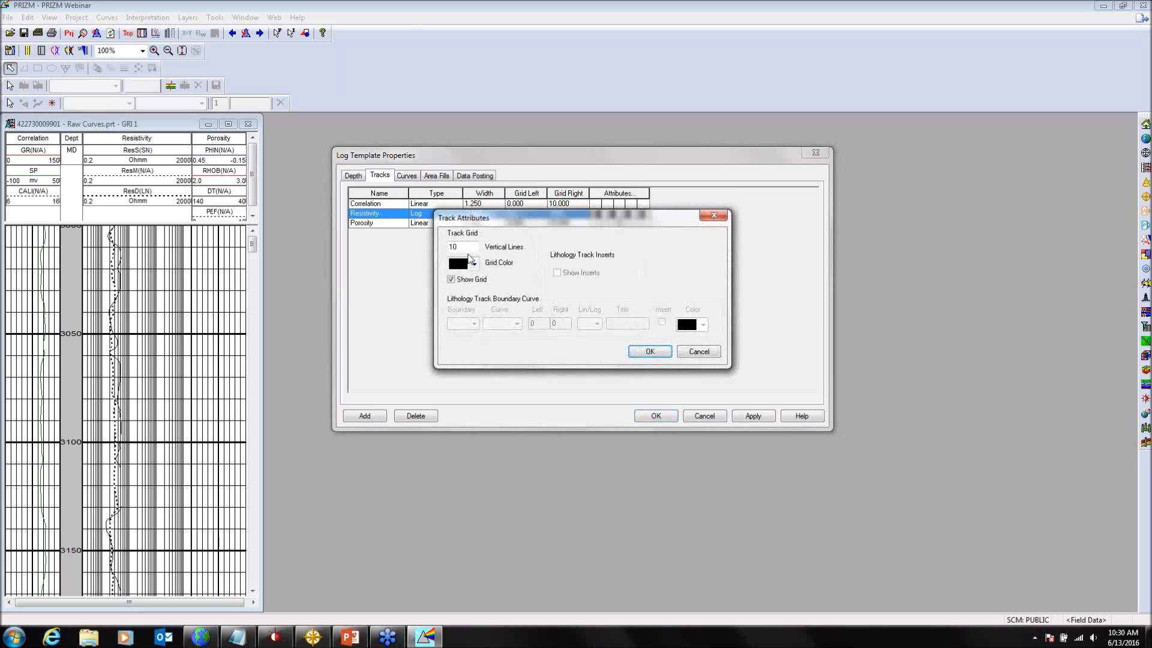
double_click(463, 247)
key("BackSpace")
type("5")
left_click(649, 351)
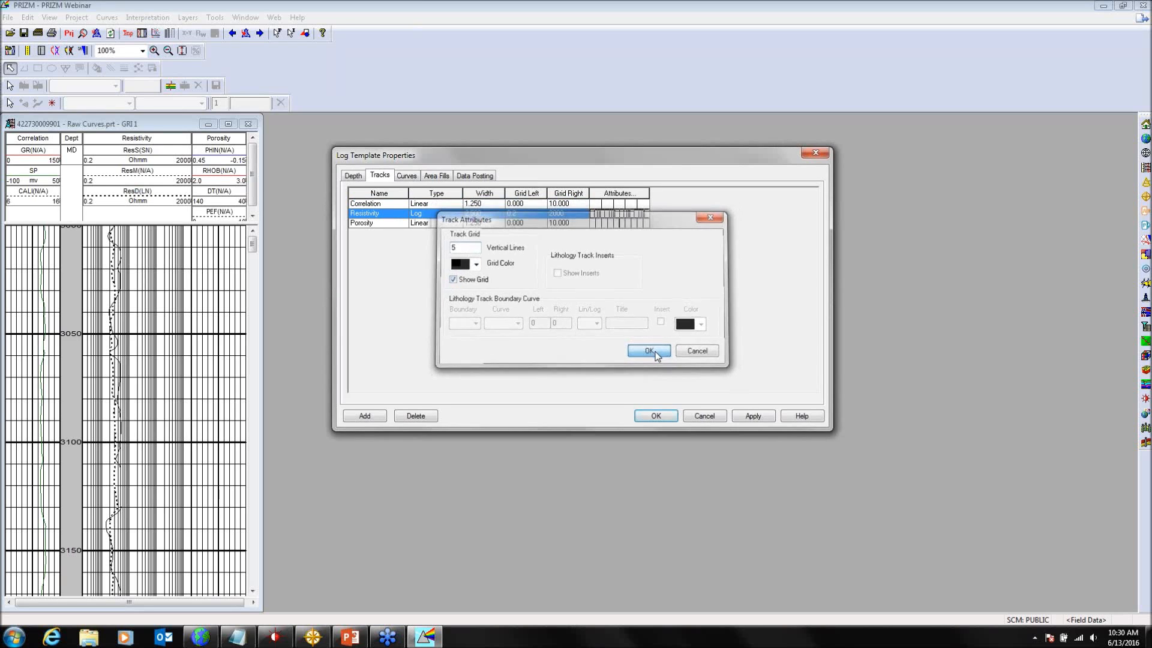
Step: Set the Porosity track's grid to 5 vertical lines and apply the track changes to the log
left_click(622, 226)
type("5")
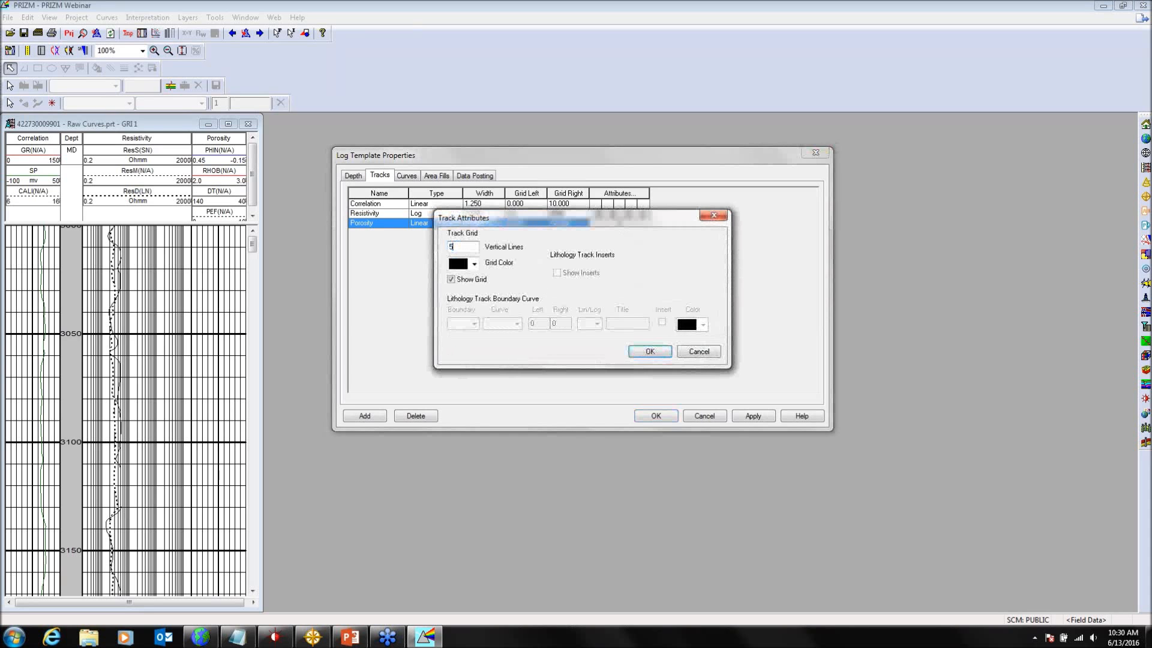
left_click(648, 352)
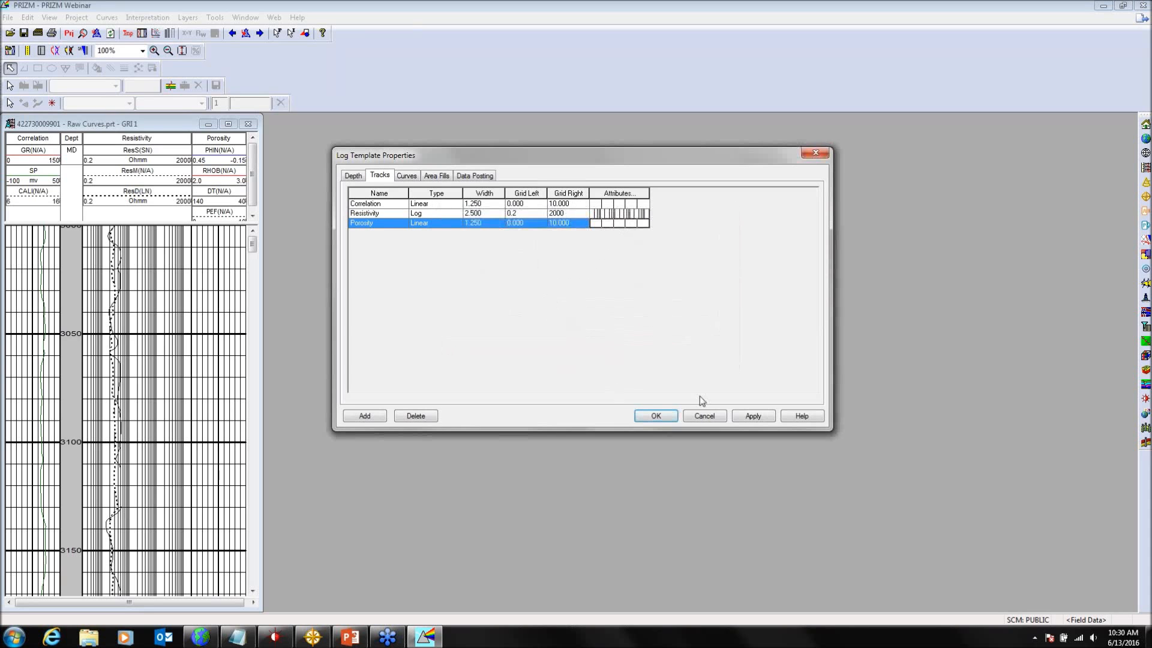
left_click(771, 417)
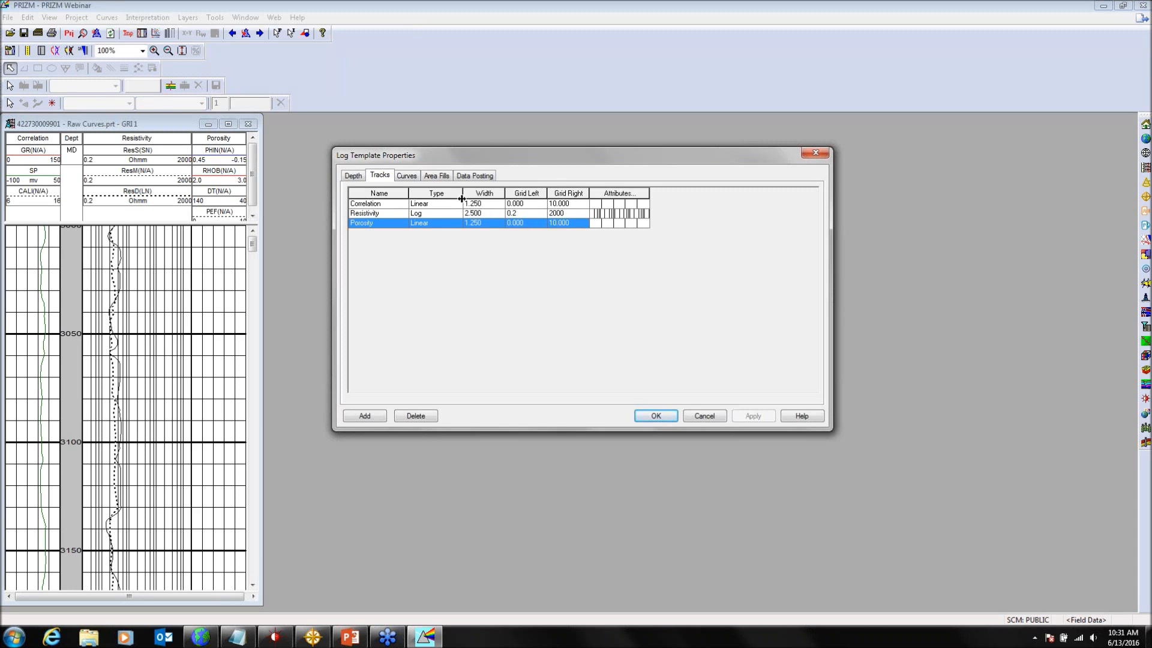
Step: Review the template's curve list, then add an area fill with the Sandstone pattern to the Correlation track
left_click(408, 176)
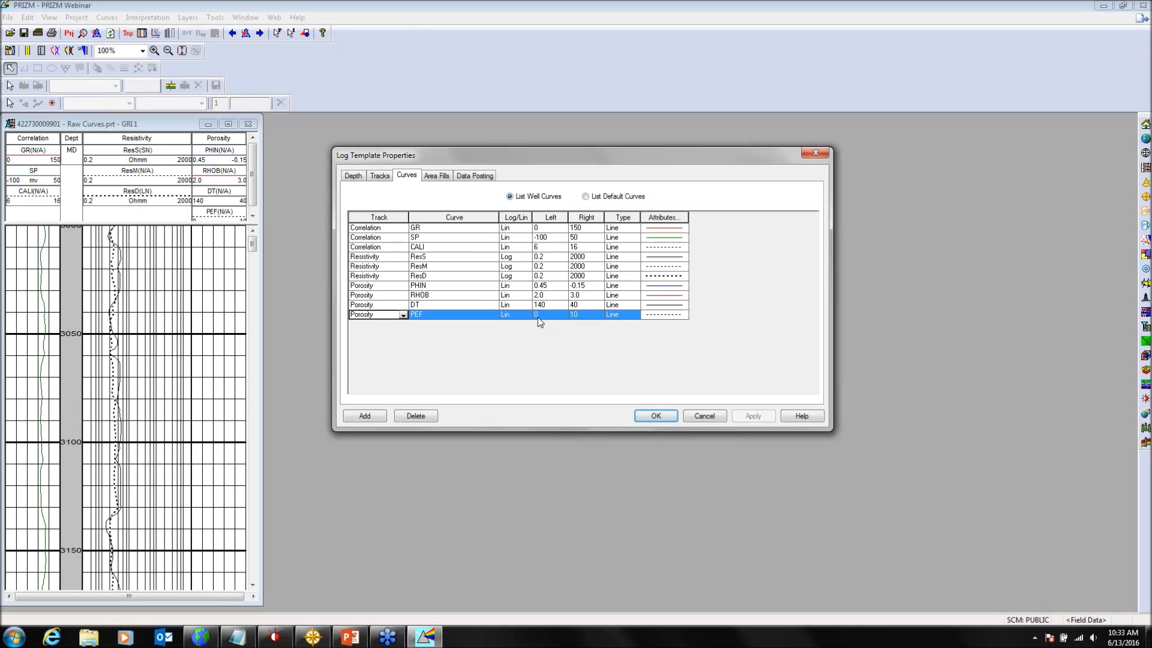
left_click(436, 177)
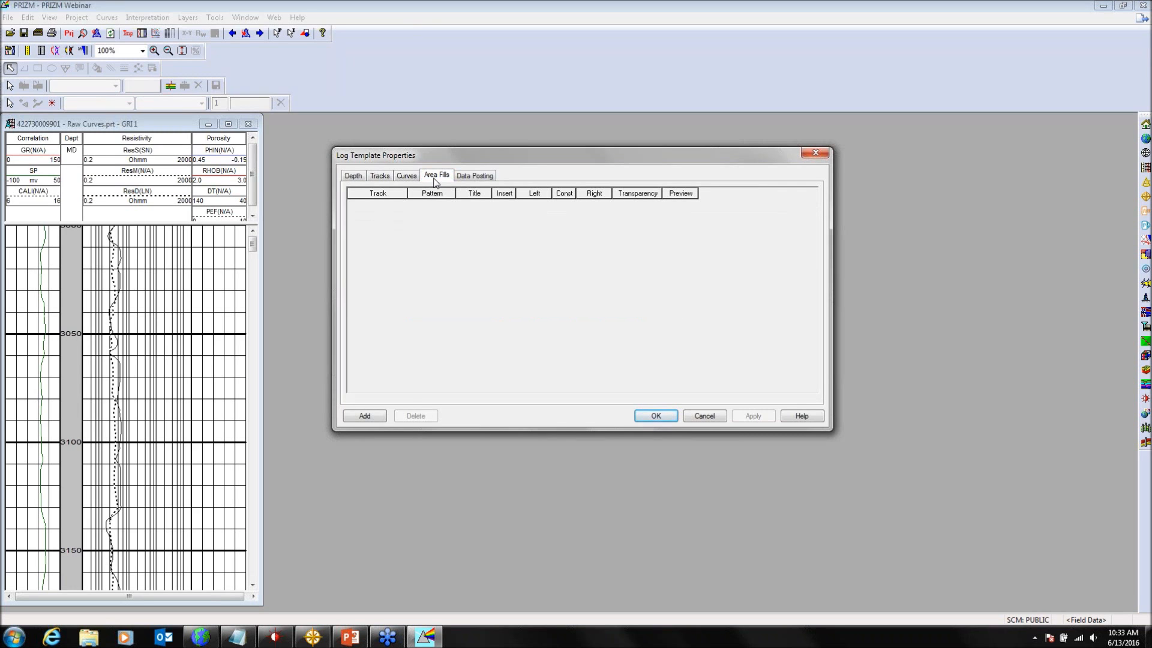
left_click(363, 416)
left_click(361, 416)
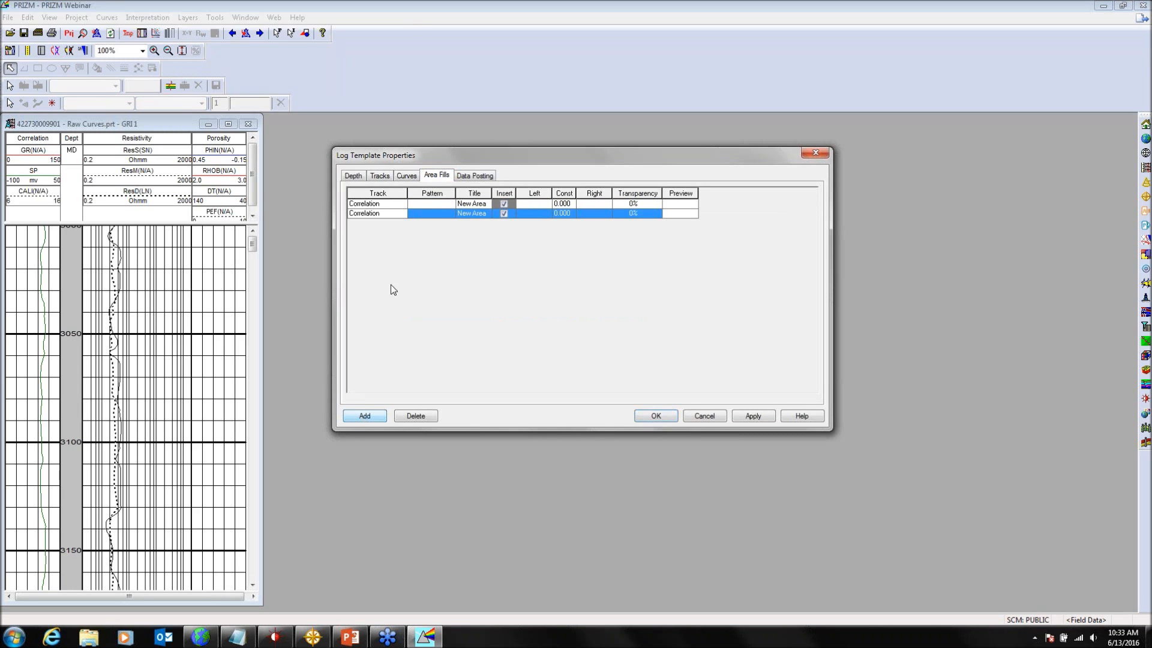
left_click(442, 208)
left_click(450, 205)
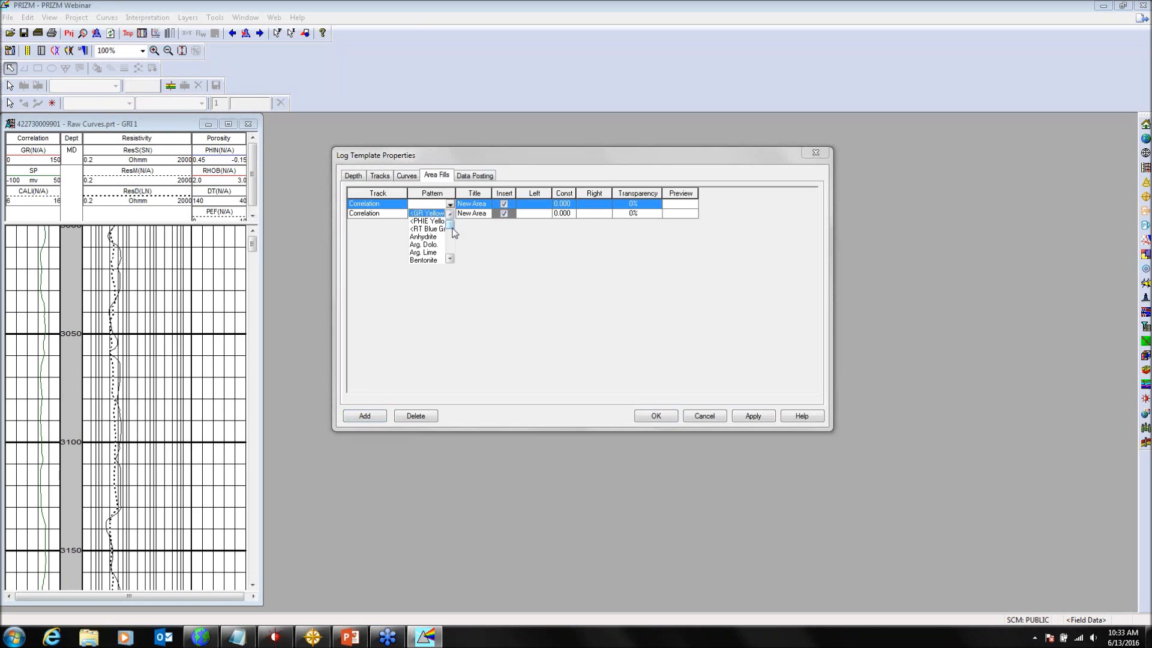
left_click_drag(452, 227, 442, 251)
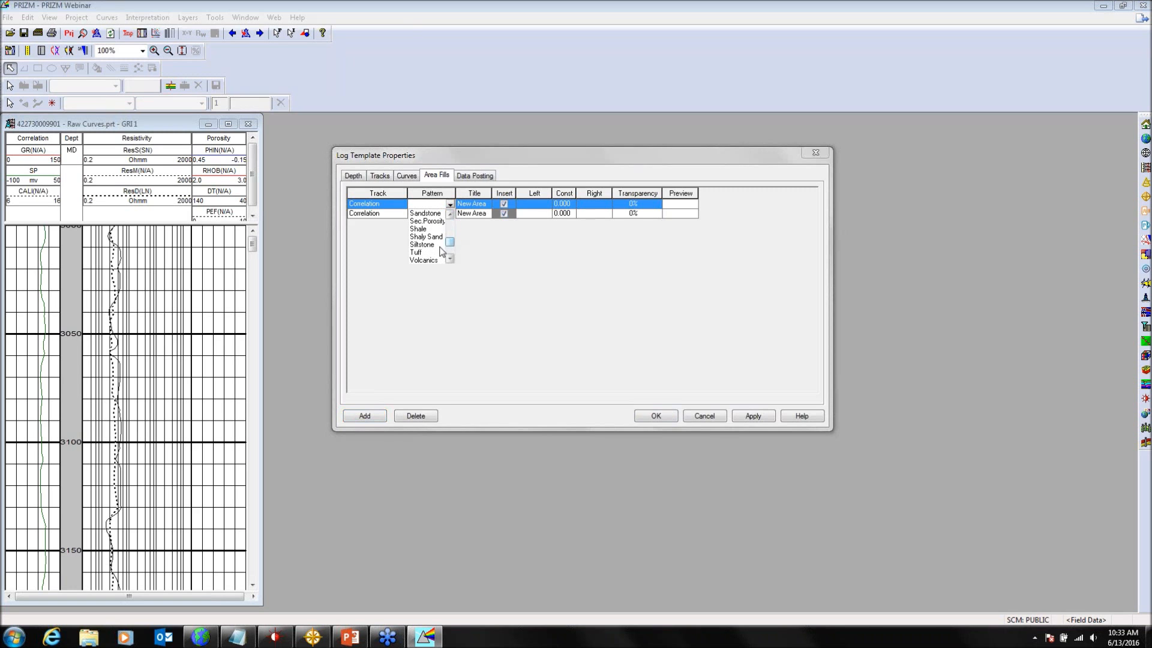
left_click(424, 214)
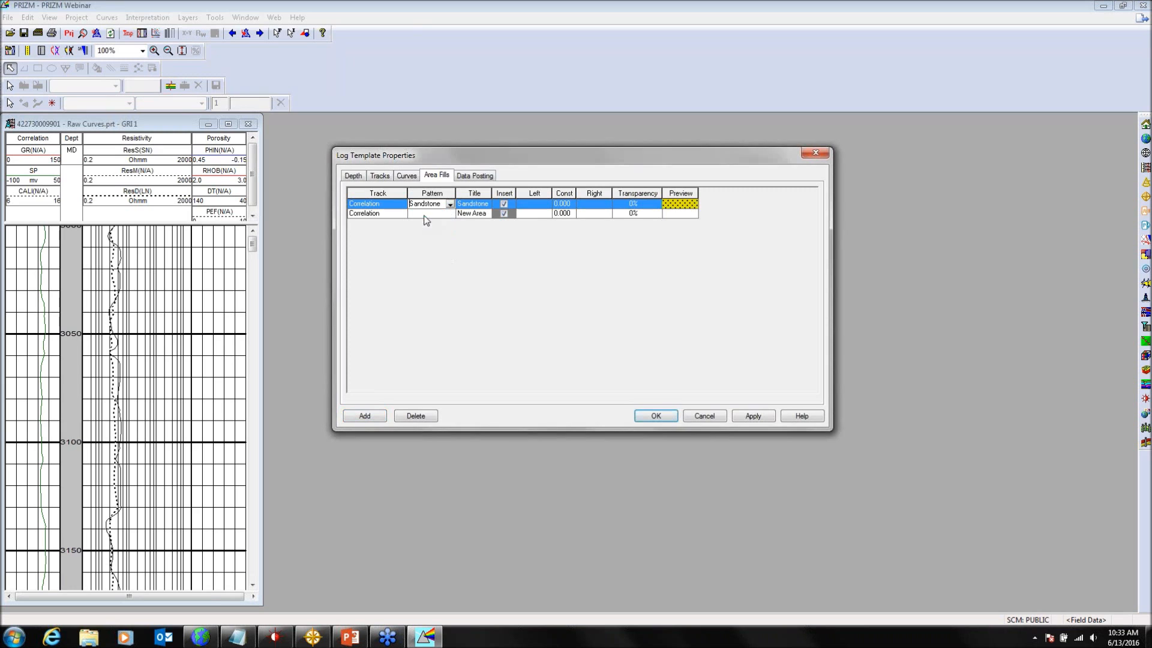
Step: Bound the Sandstone fill by the SP curve on its left and a constant of -10 on its right, and apply it
left_click(546, 207)
left_click(547, 207)
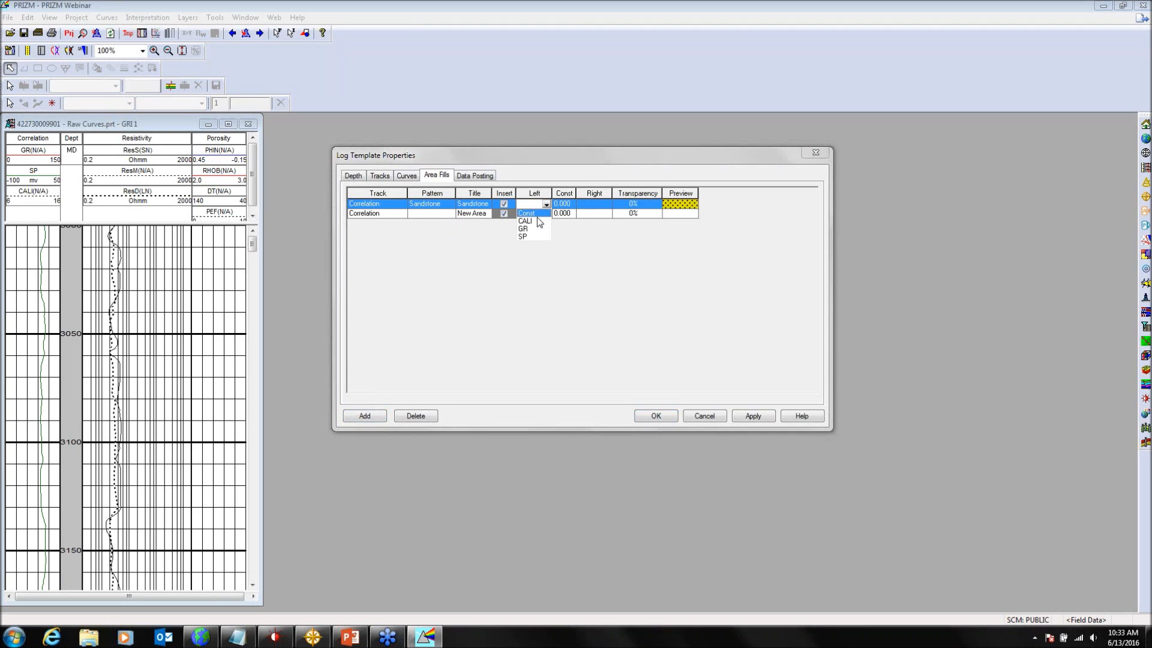
left_click(527, 238)
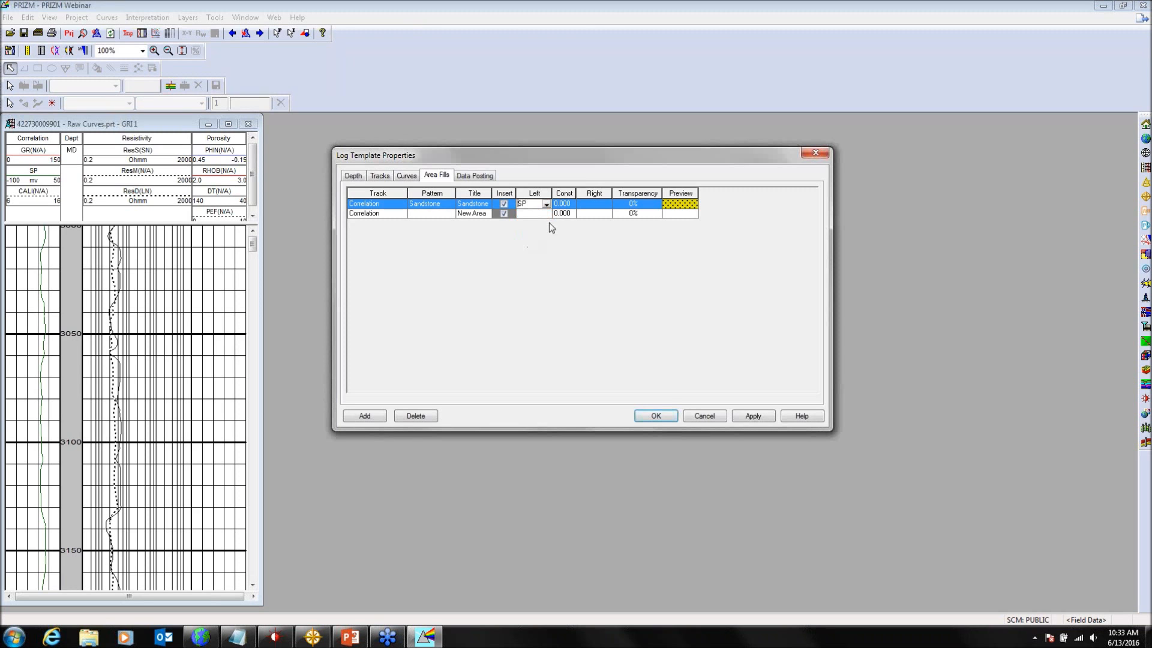
left_click(603, 209)
left_click(605, 205)
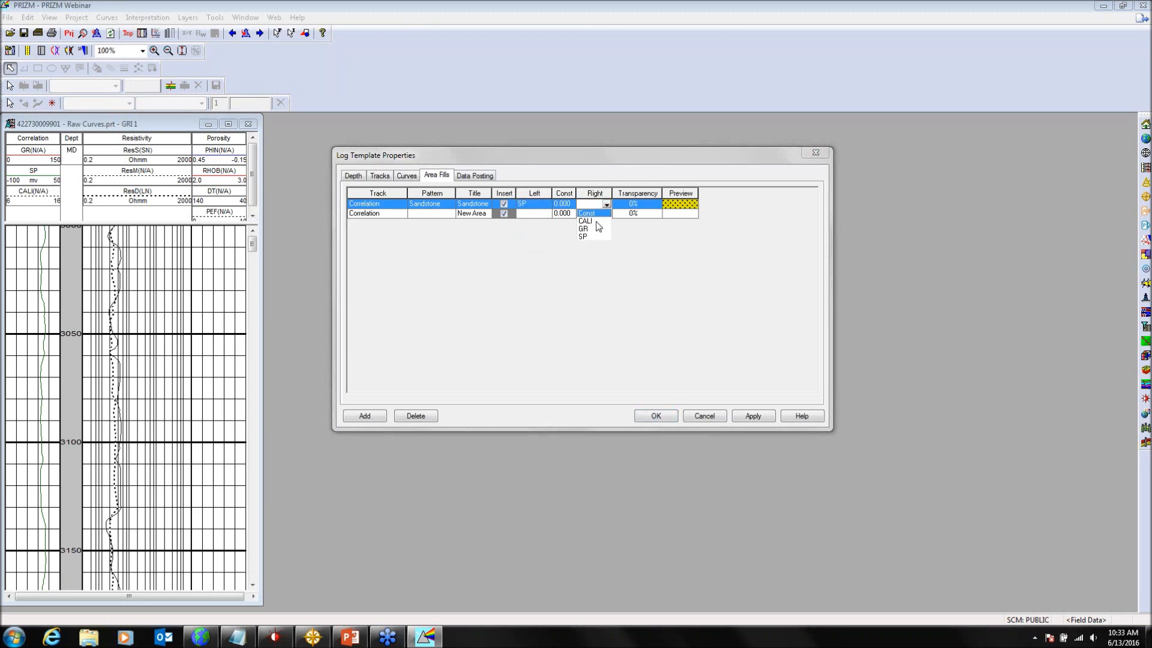
left_click(587, 214)
left_click(566, 203)
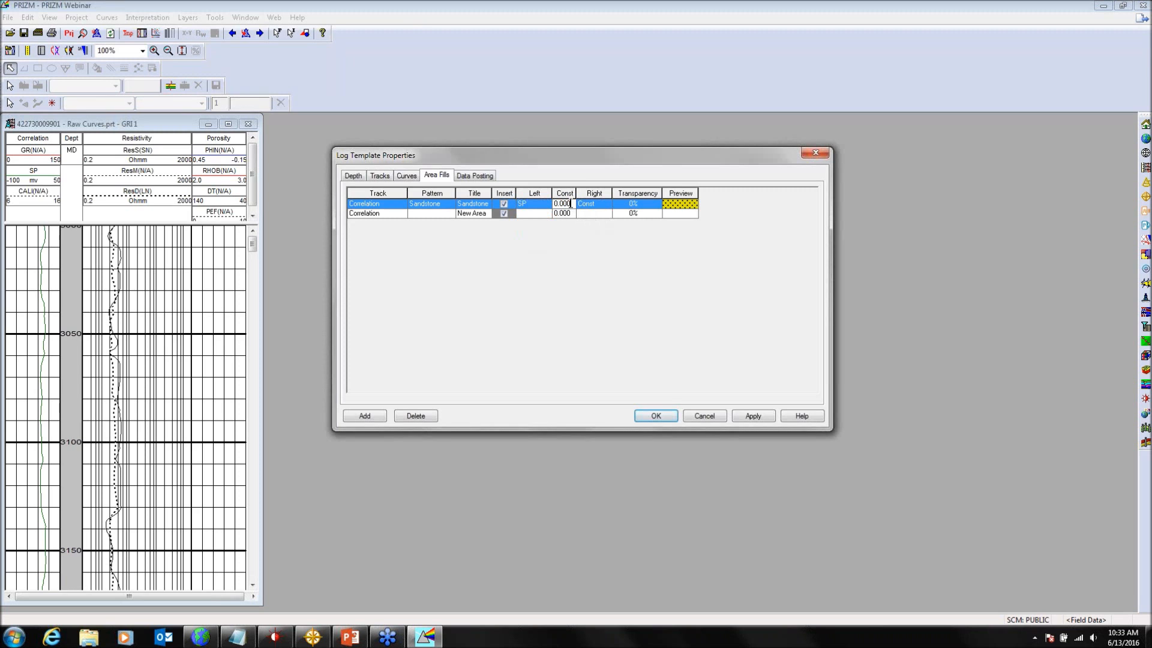
left_click_drag(570, 204, 553, 203)
type("-10")
left_click(753, 416)
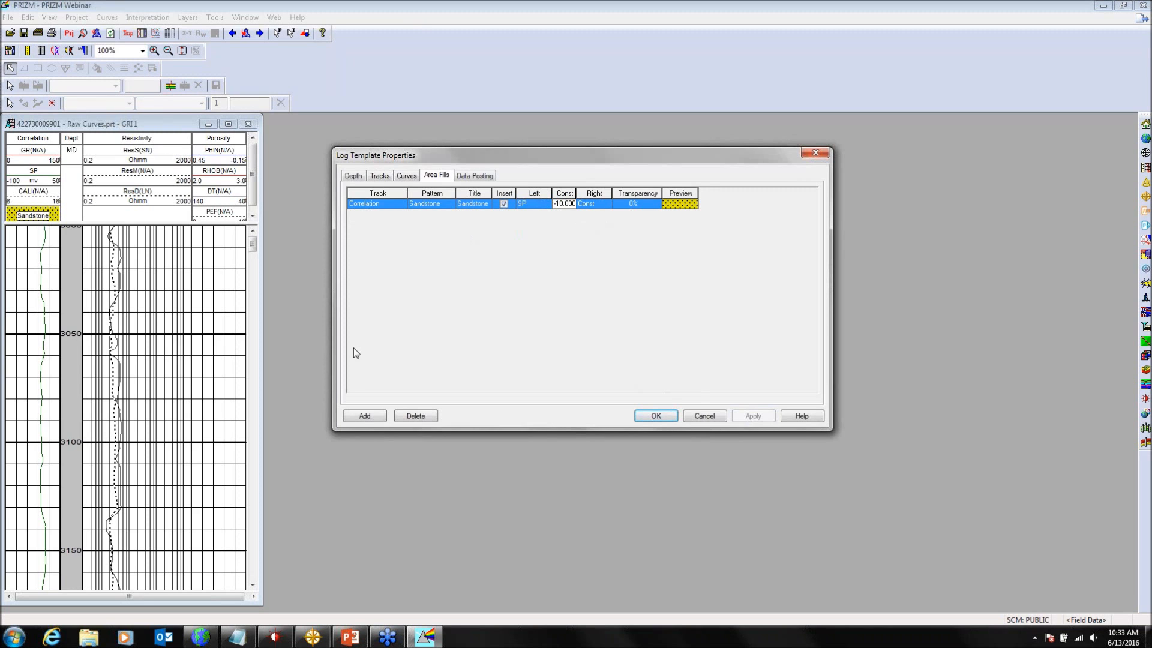
Step: Add another area fill, assigned to the Resistivity track with the Red pattern
left_click(368, 416)
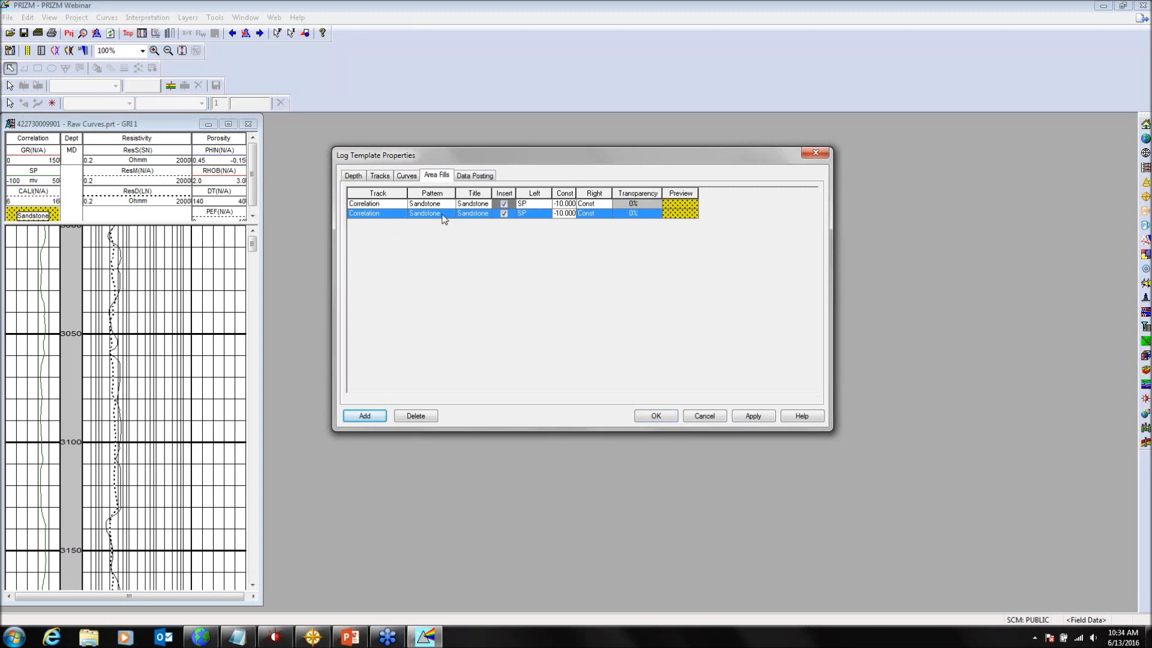
left_click(402, 216)
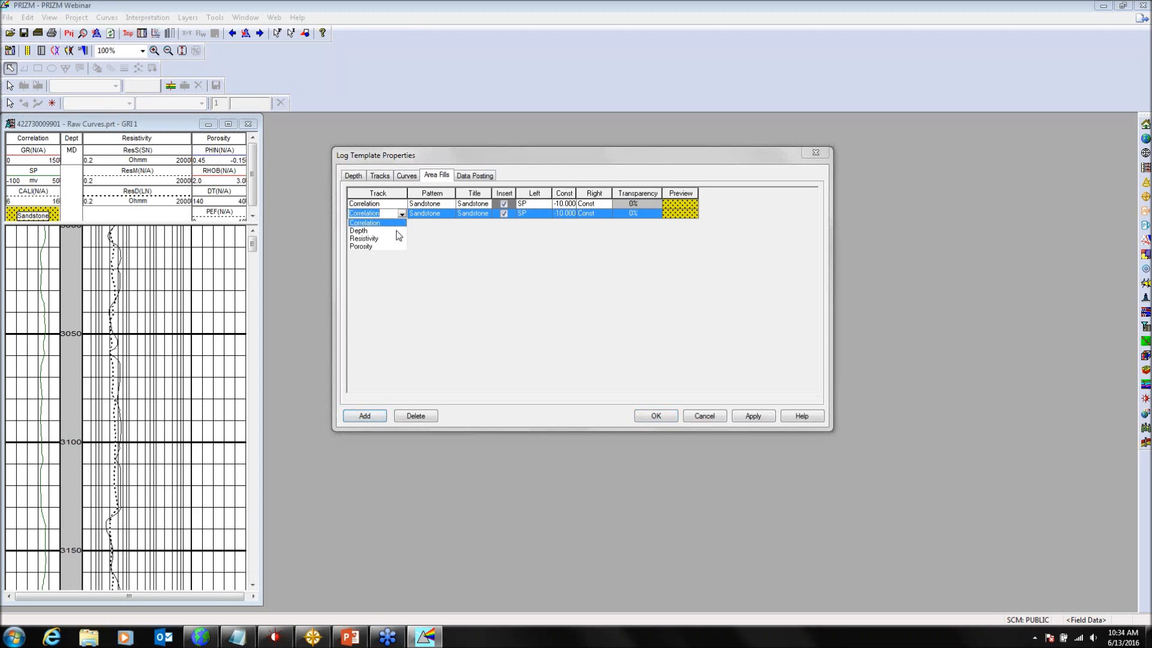
left_click(379, 239)
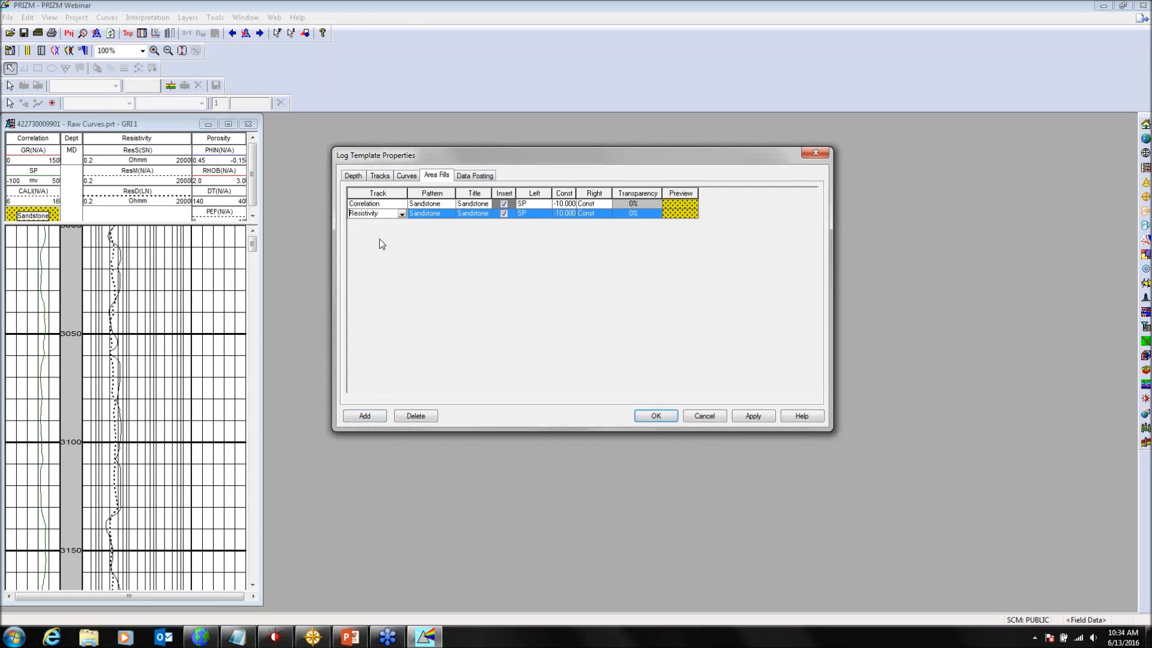
left_click(454, 217)
left_click_drag(450, 227, 451, 258)
left_click(418, 246)
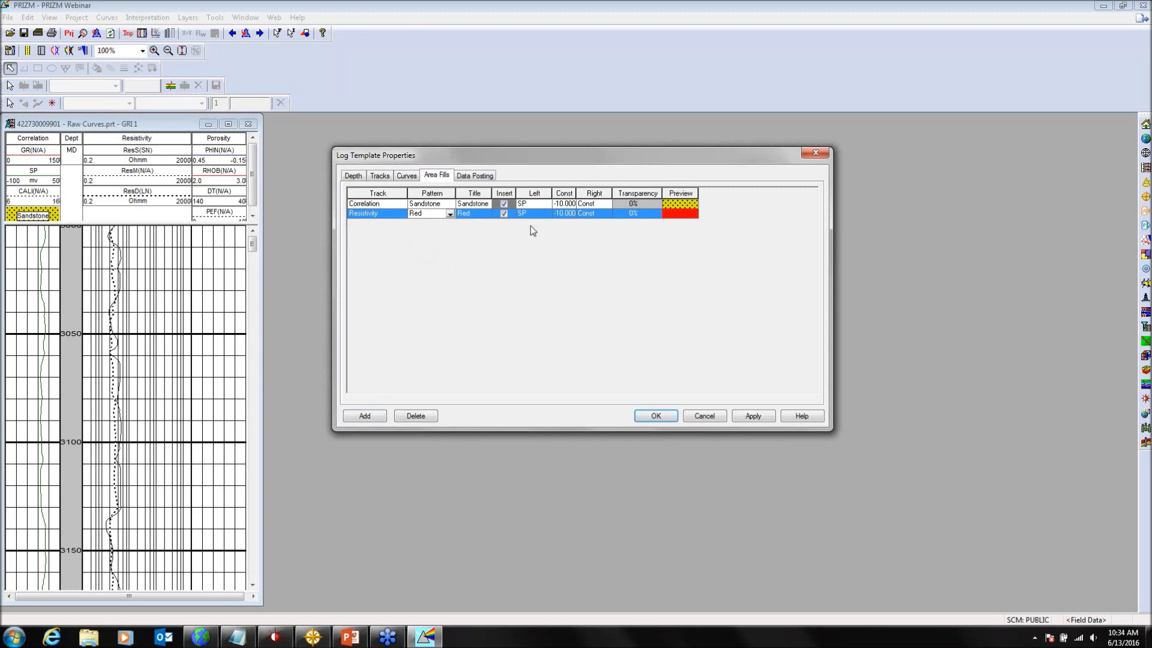
Step: Bound the Resistivity track's Red fill by ResD on its left and ResS on its right, and apply it to the log
left_click(542, 215)
left_click(546, 215)
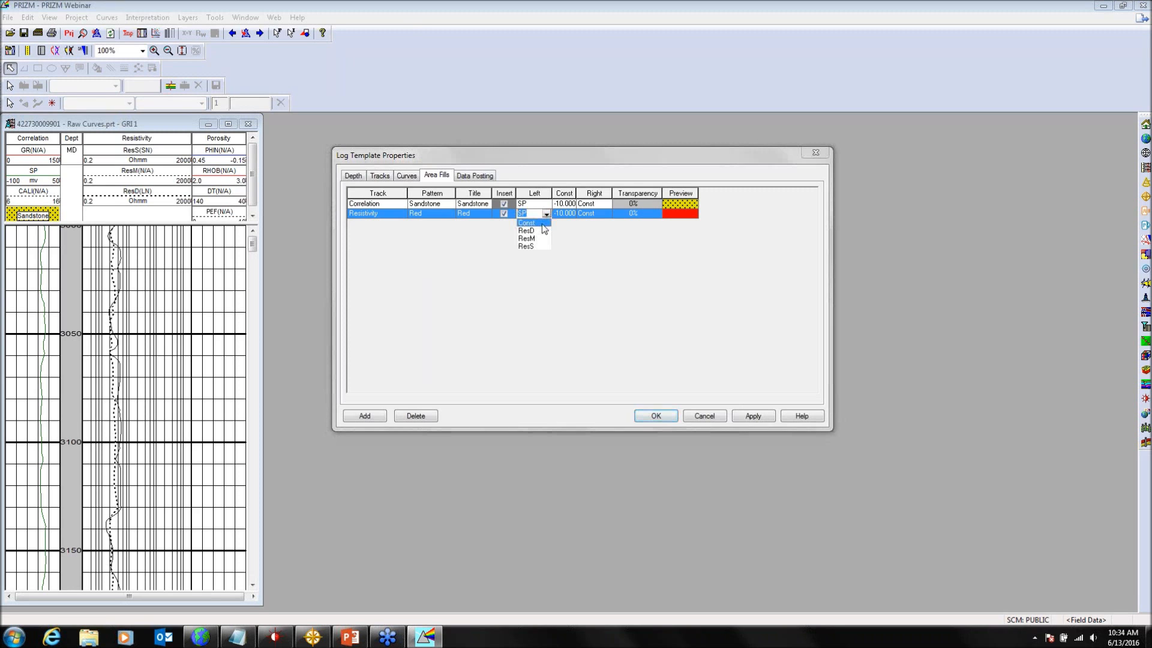
left_click(530, 231)
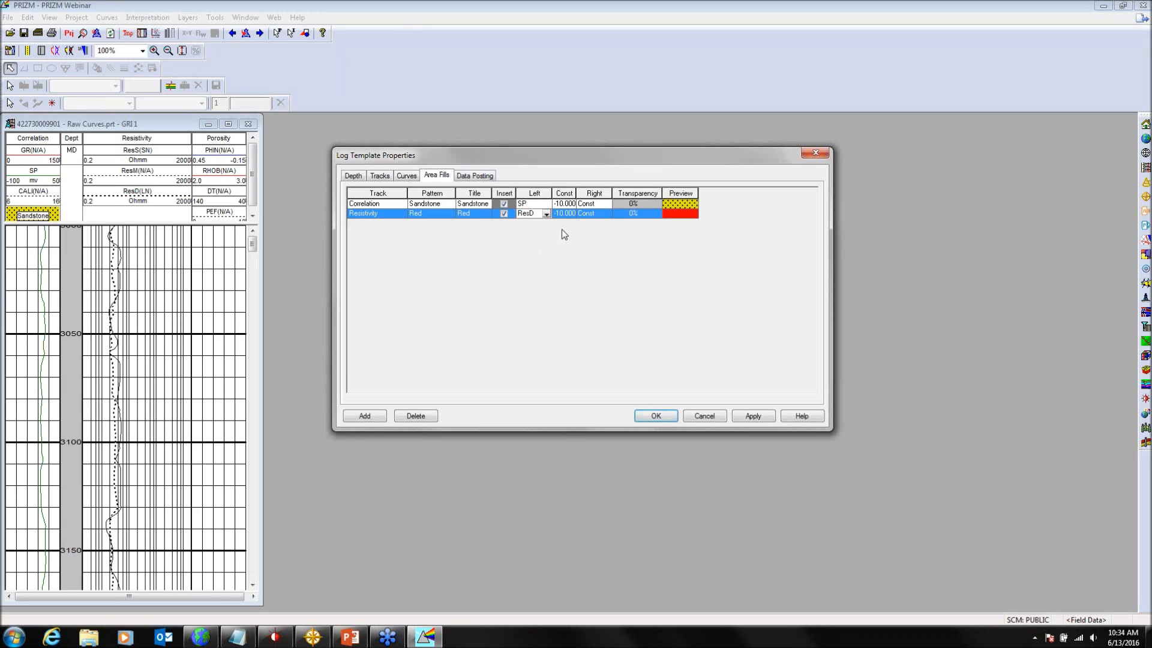
left_click(605, 216)
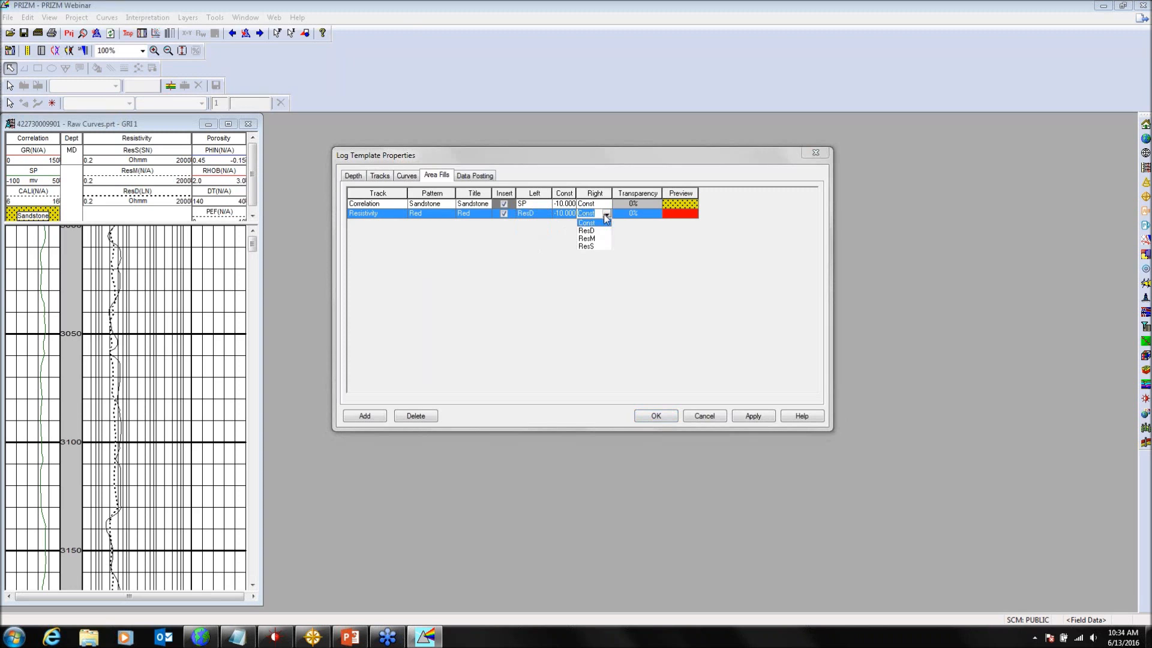
left_click(590, 247)
left_click(571, 215)
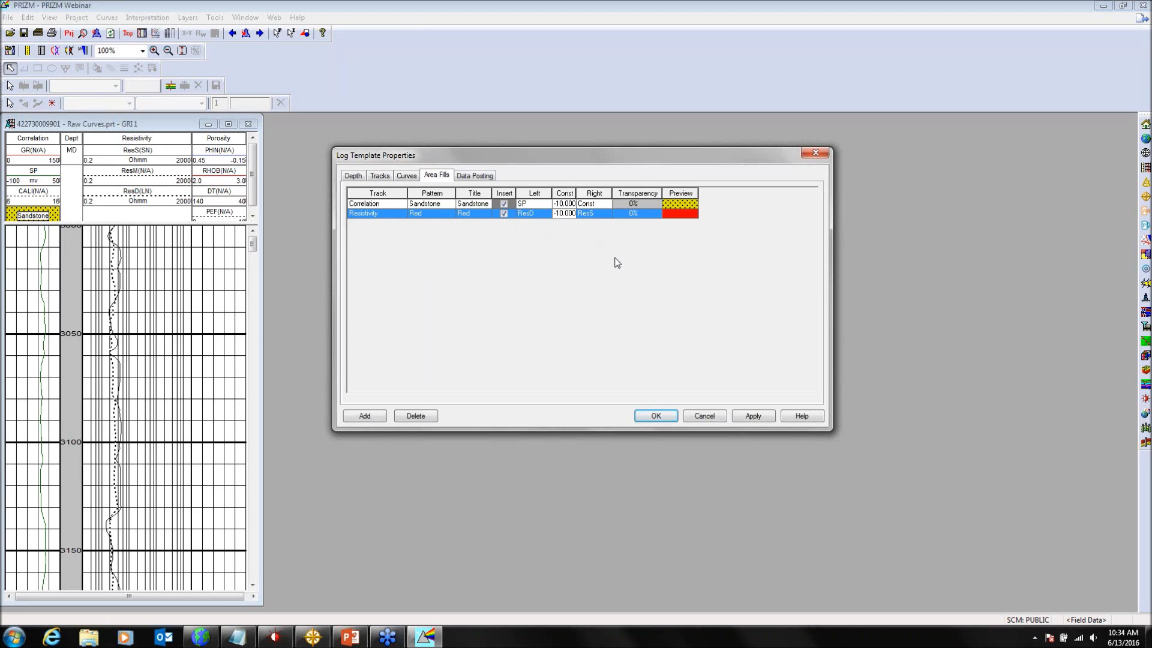
left_click(754, 416)
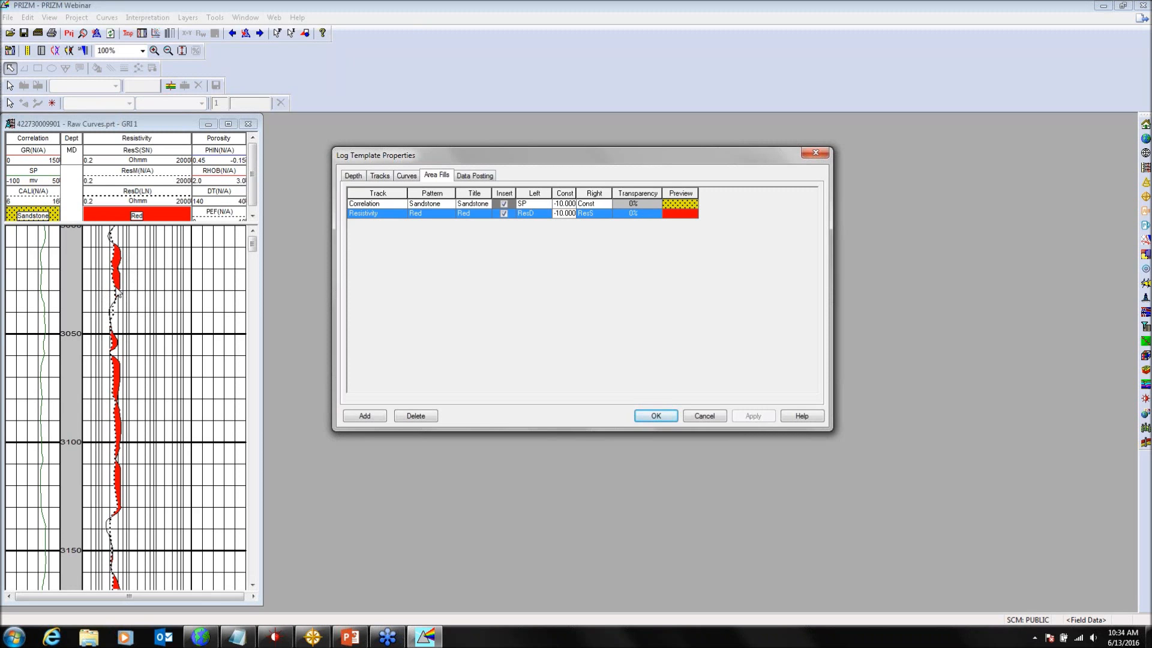
left_click(655, 416)
left_click_drag(252, 235, 255, 326)
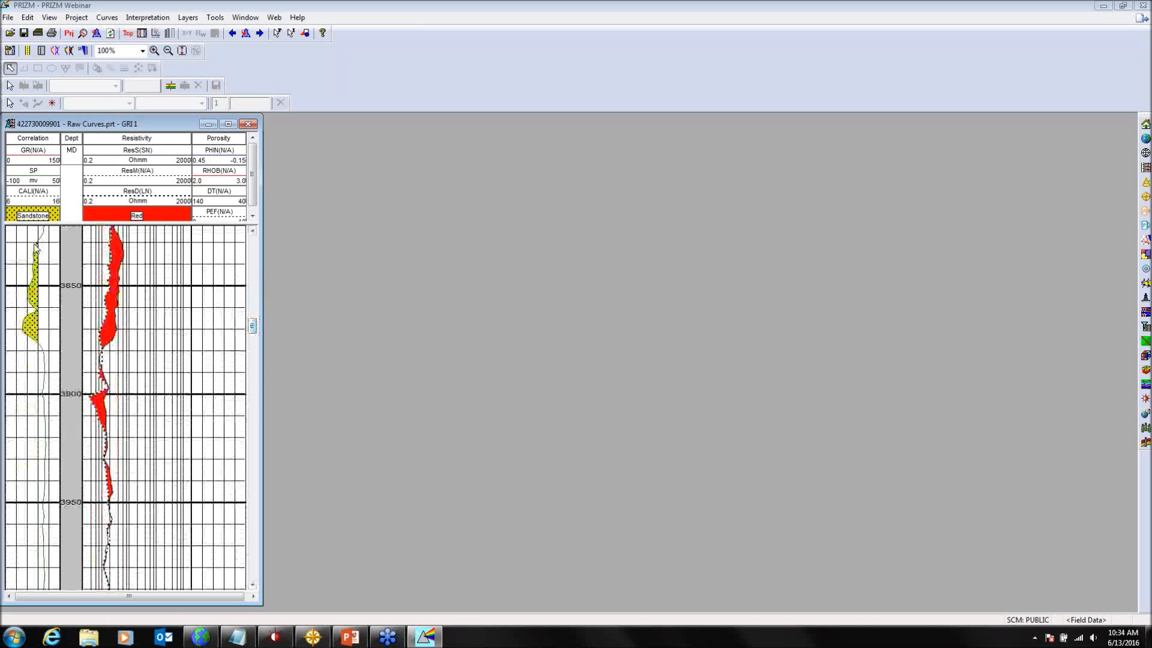
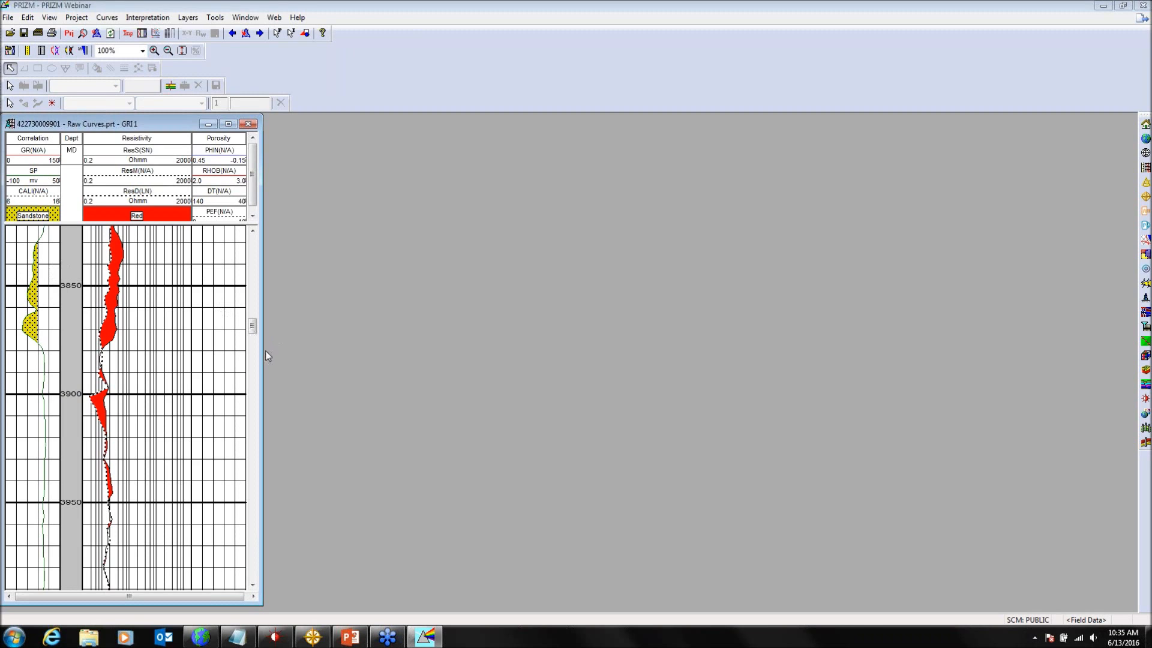
Step: Add a data posting to the Correlation track with Perforation as its annotation
left_click_drag(262, 350, 338, 350)
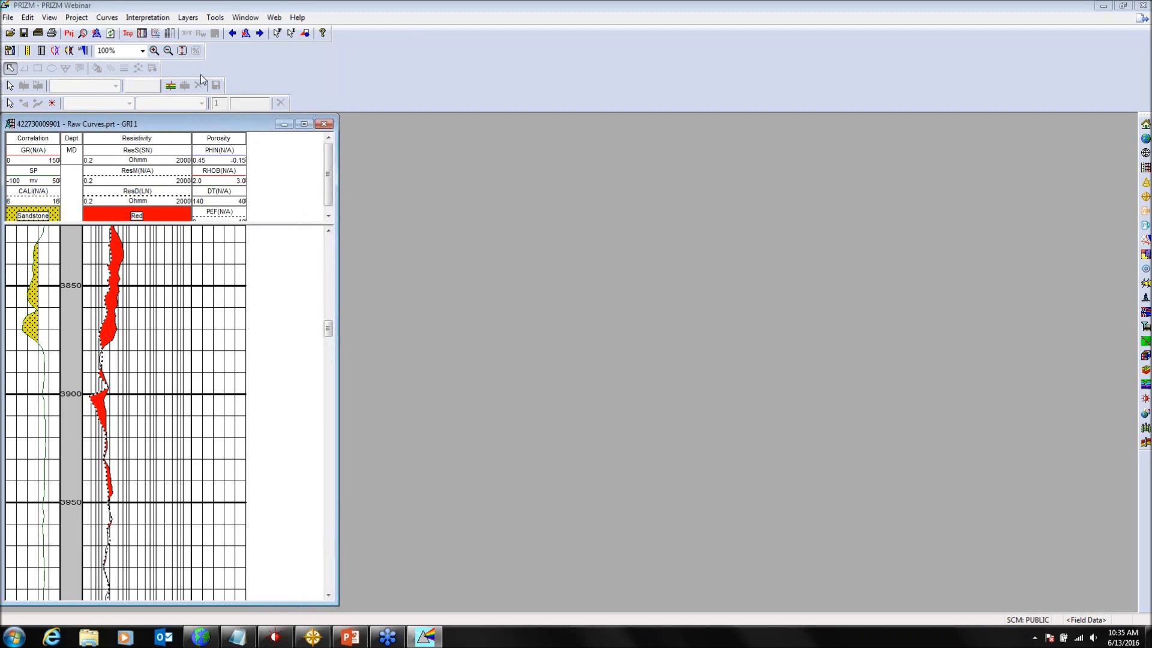
right_click(78, 385)
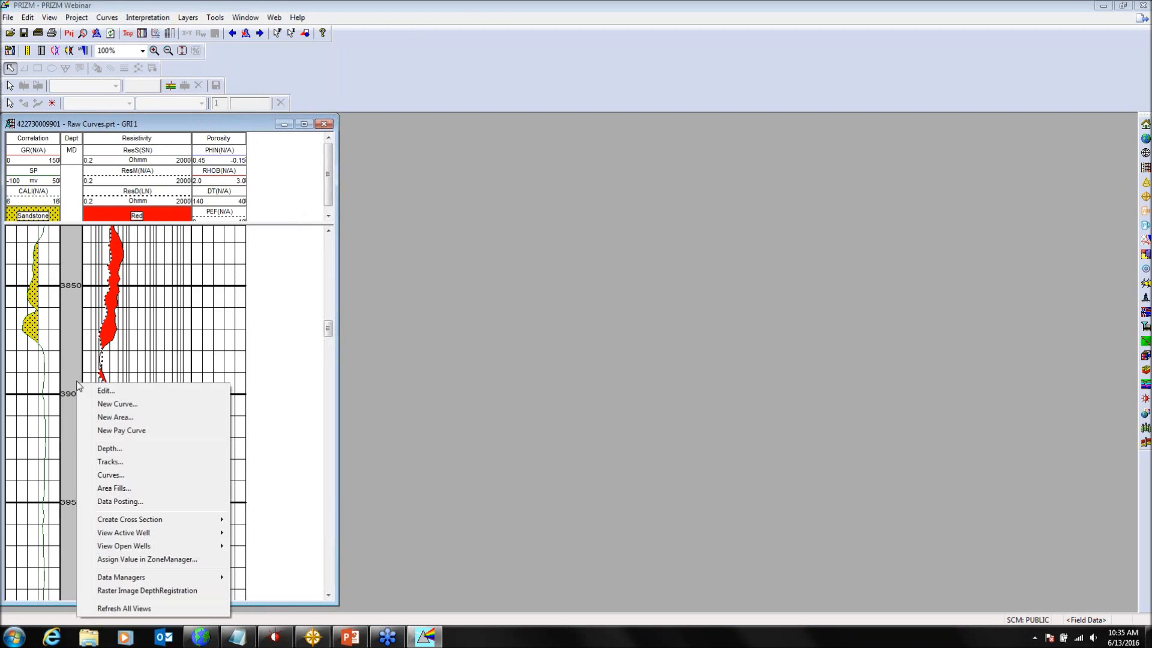
left_click(120, 501)
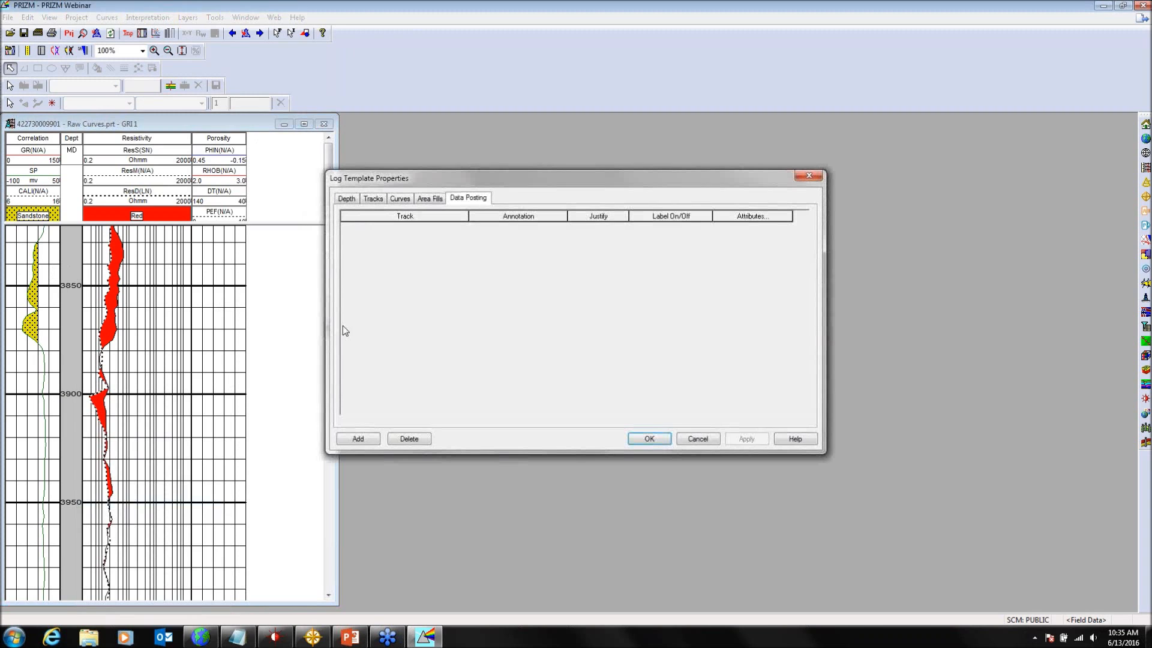
left_click(367, 441)
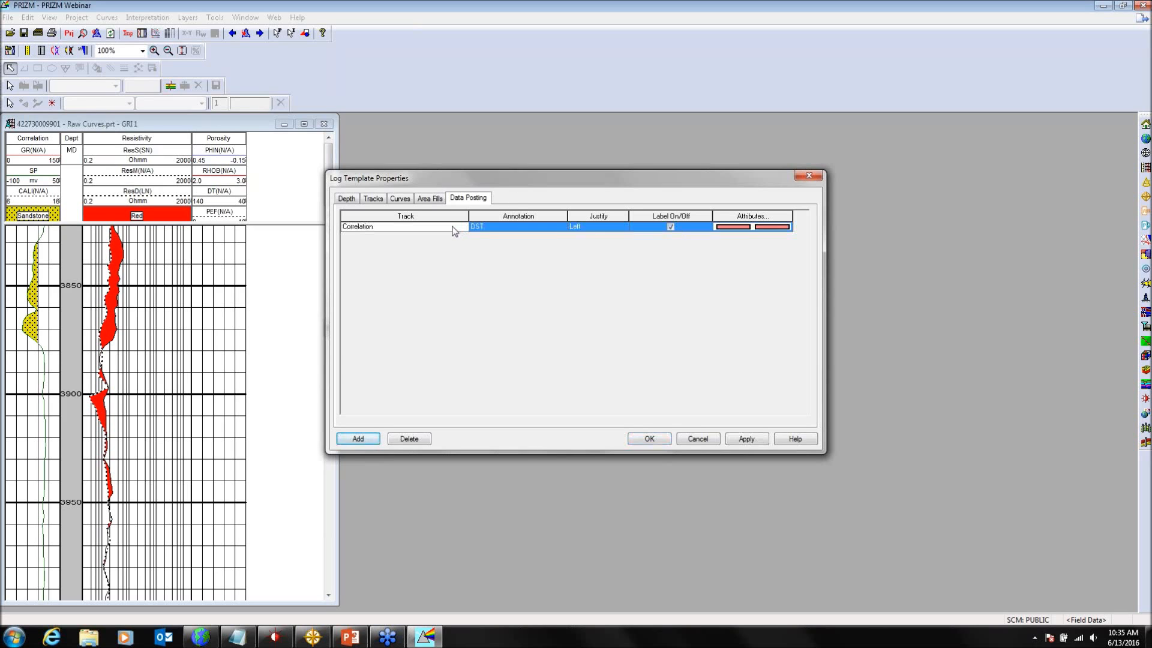
left_click(564, 226)
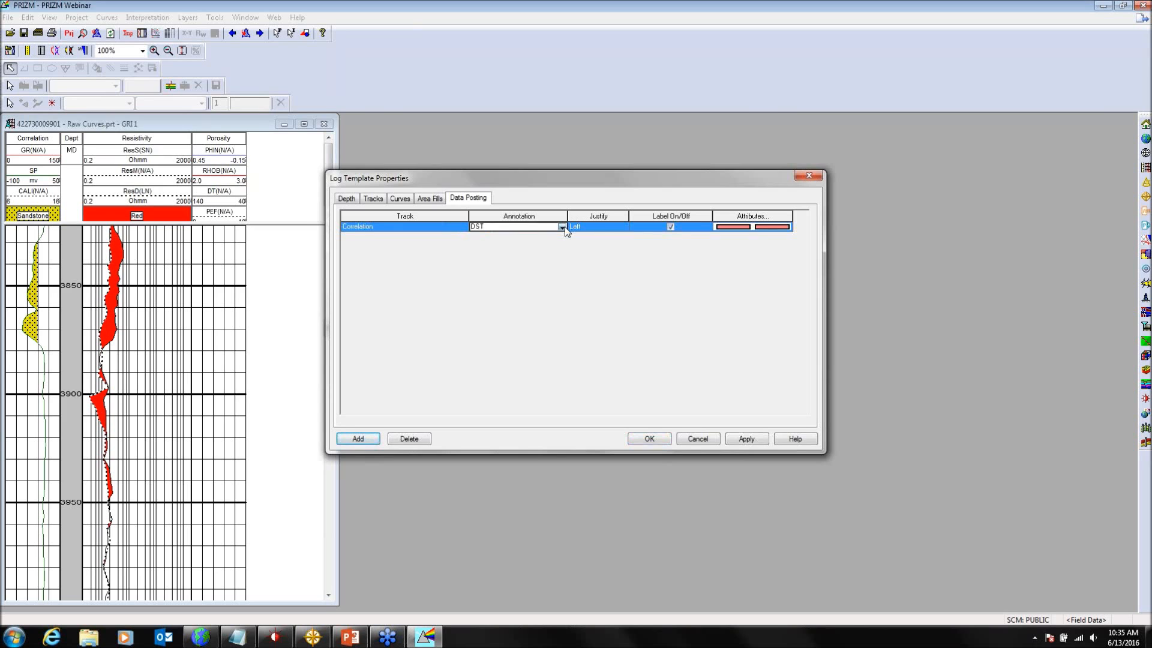
left_click(562, 227)
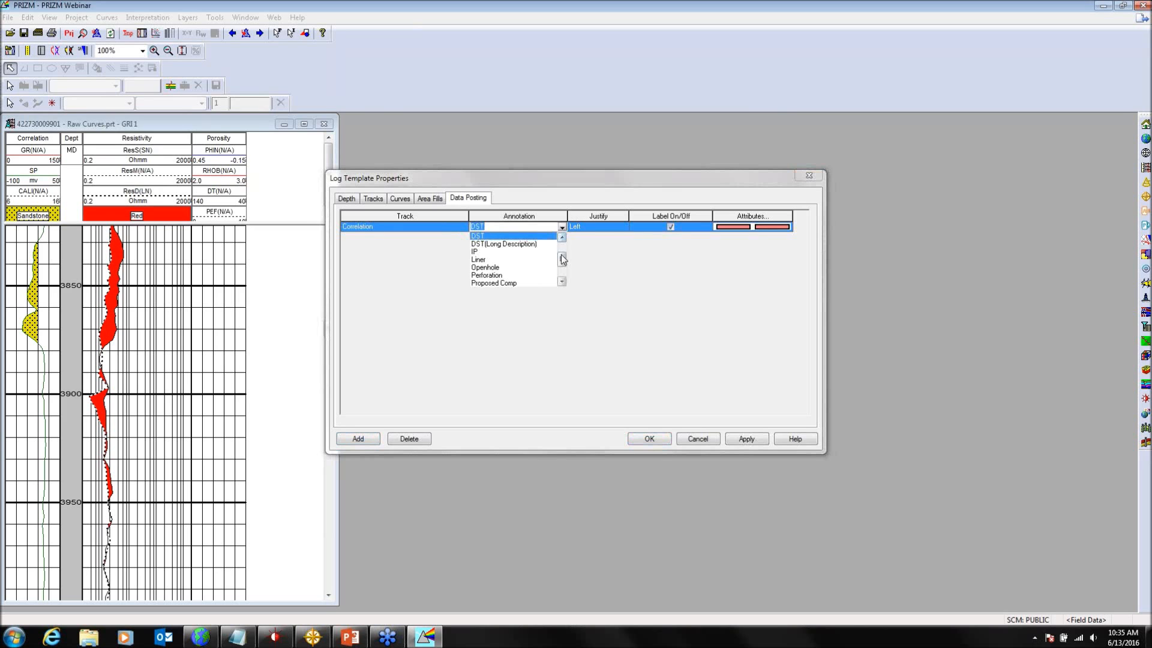
left_click(495, 275)
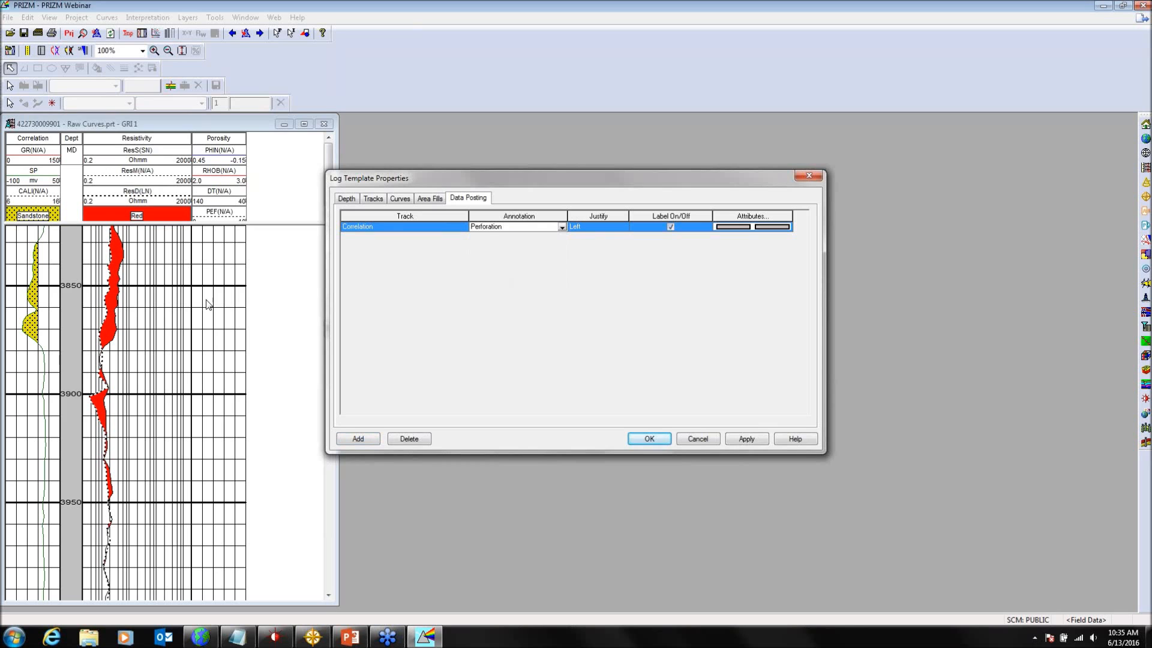
Step: Set the Perforation posting's symbol and label background colors to dark green and accept the template changes
left_click(742, 227)
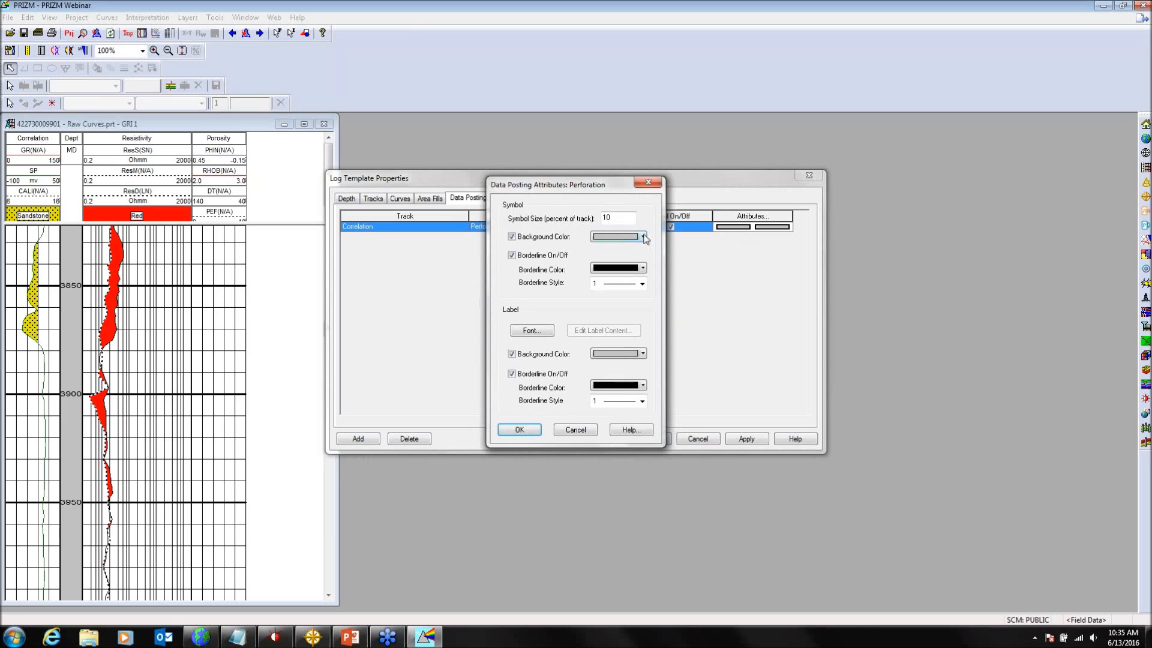
left_click(643, 236)
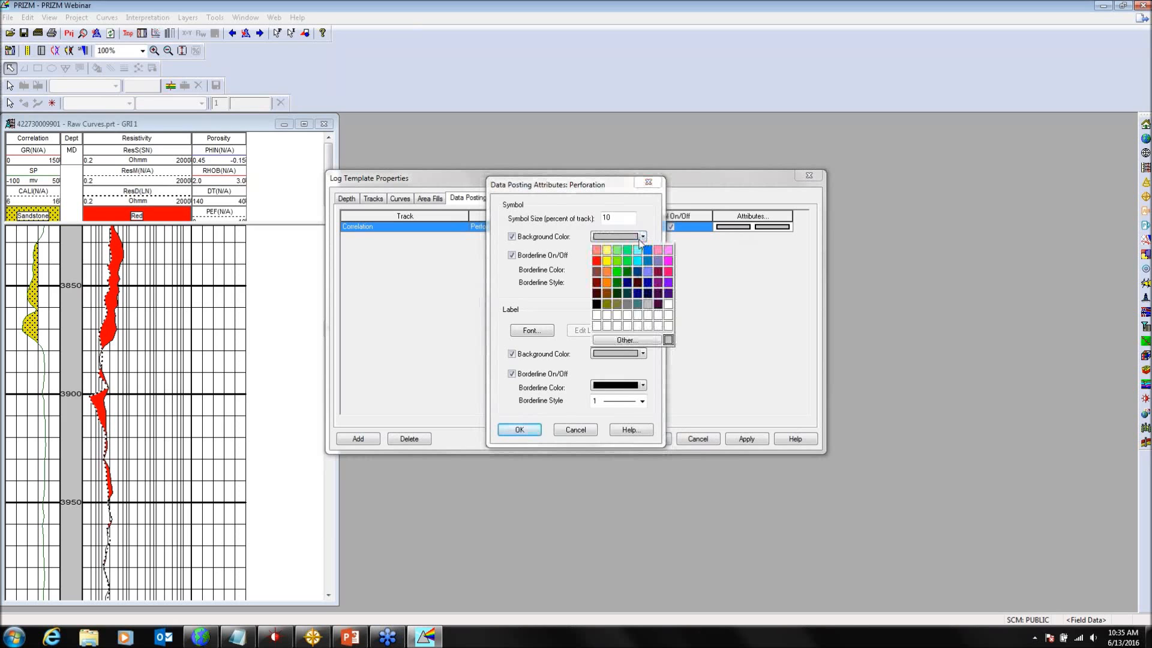
left_click(618, 282)
left_click(642, 354)
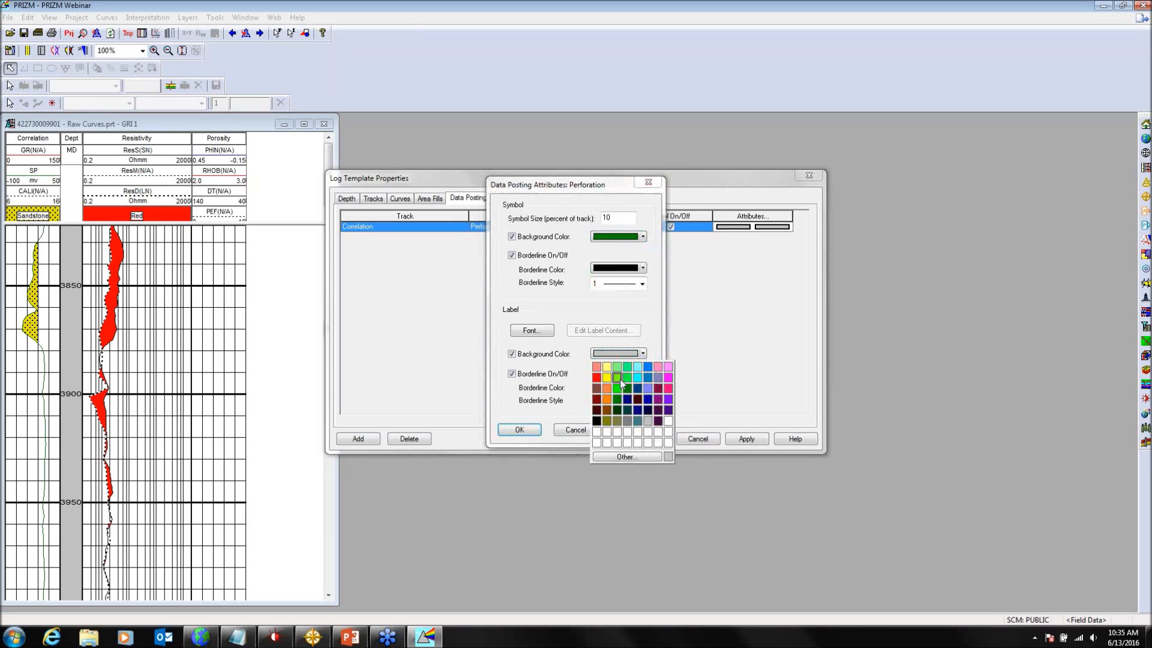
left_click(618, 401)
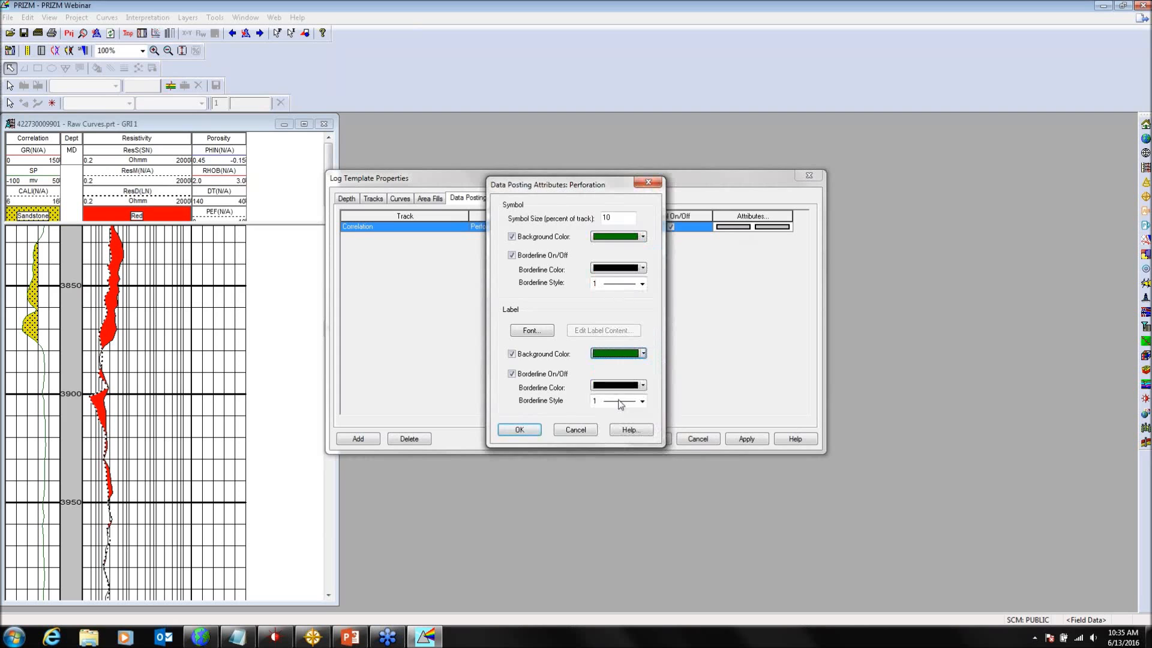
left_click(522, 430)
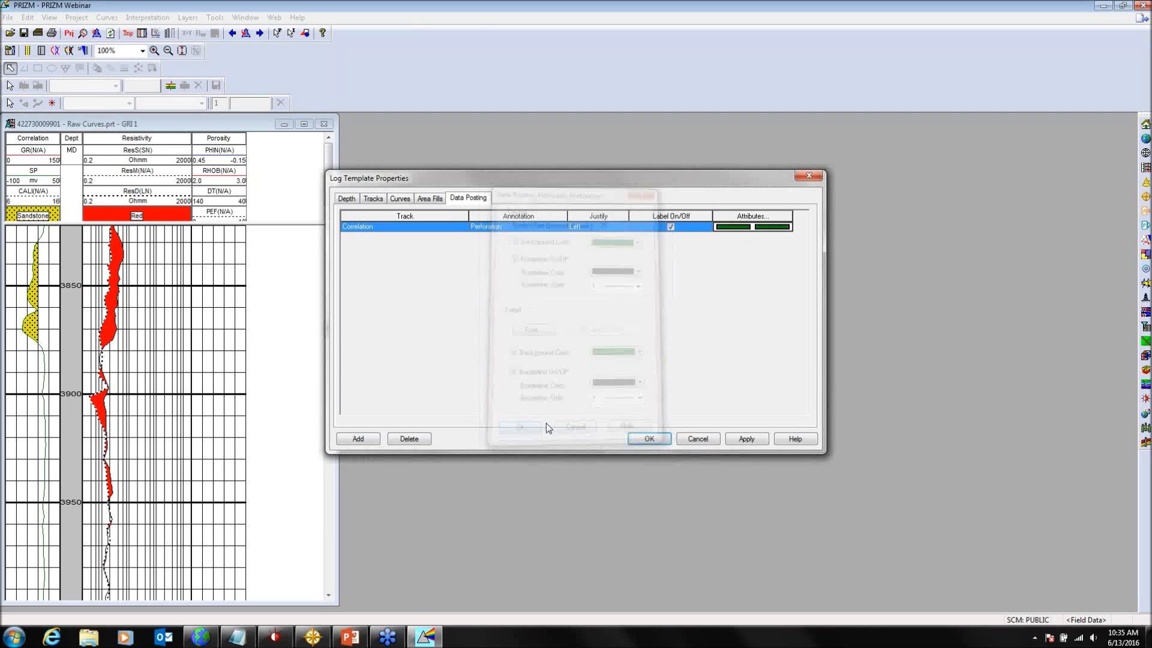
left_click(649, 439)
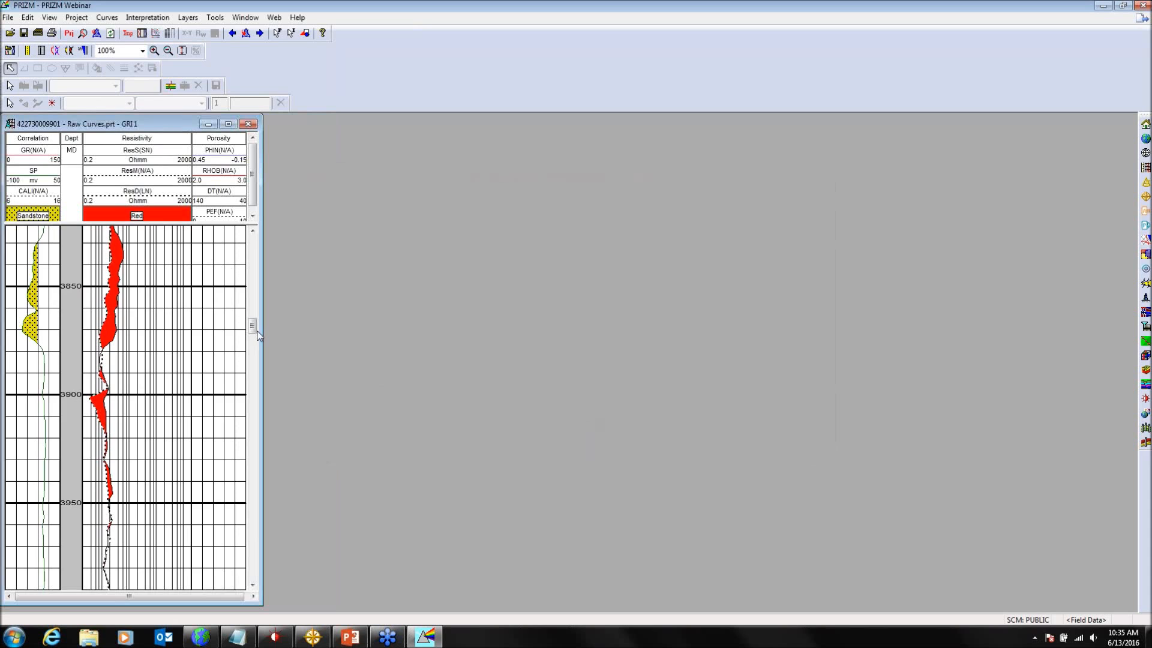
scroll(258, 335, "down", 10)
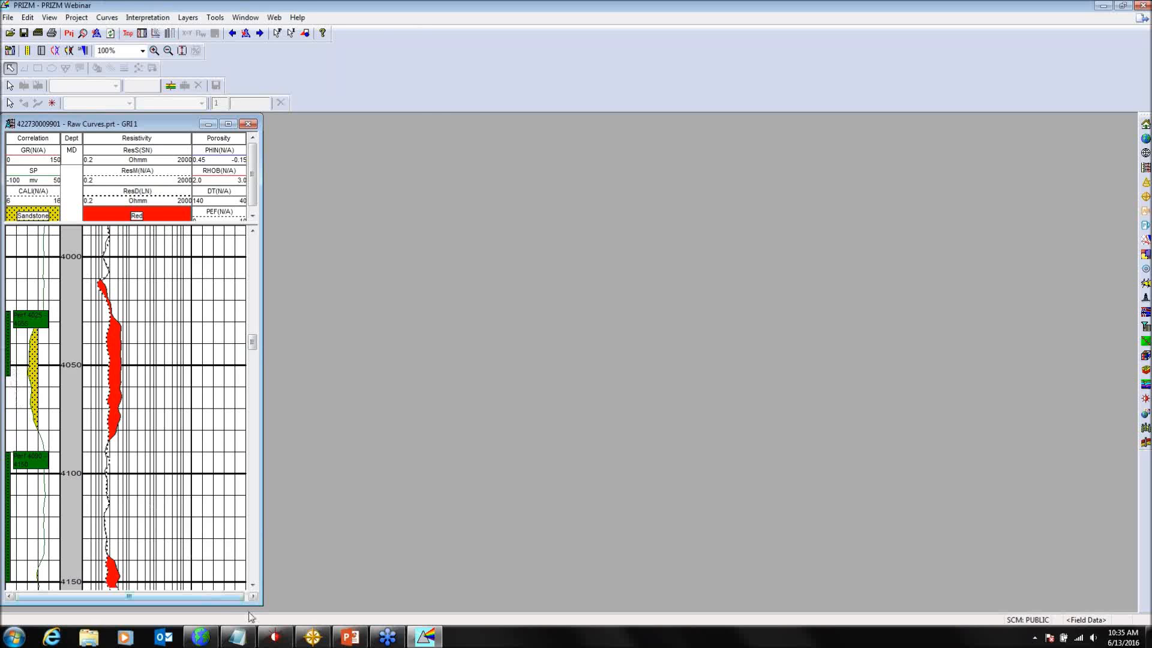
Step: Examine the well's completion perforation records in WellBase Information Manager, then return to the PRIZM log
left_click(275, 637)
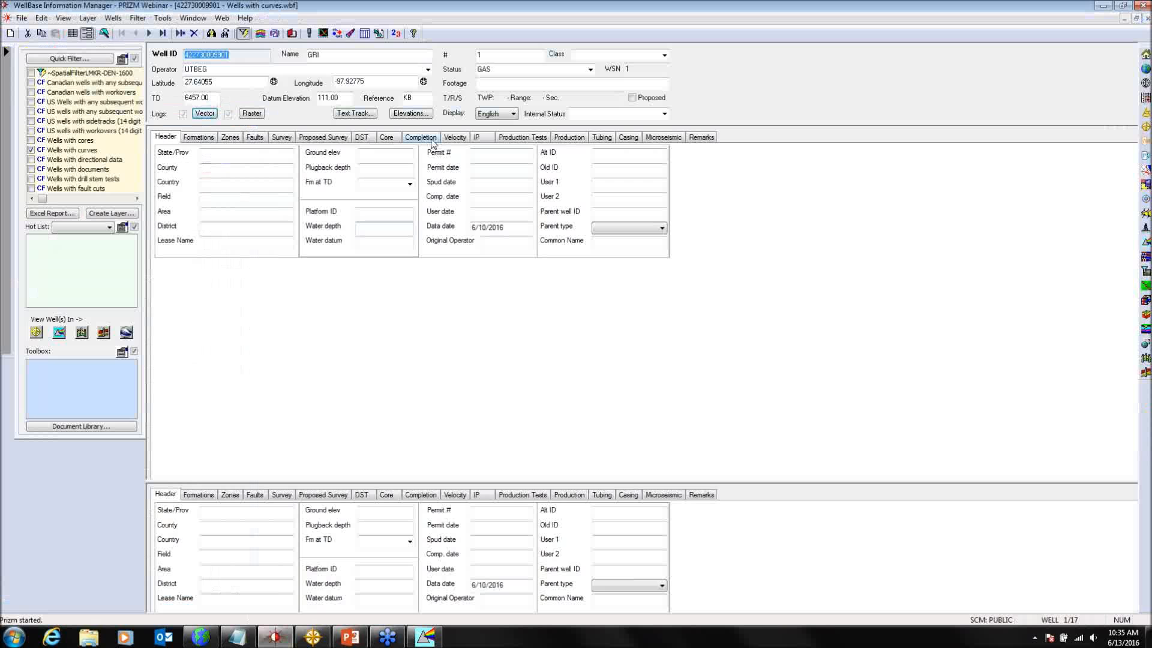
left_click(431, 138)
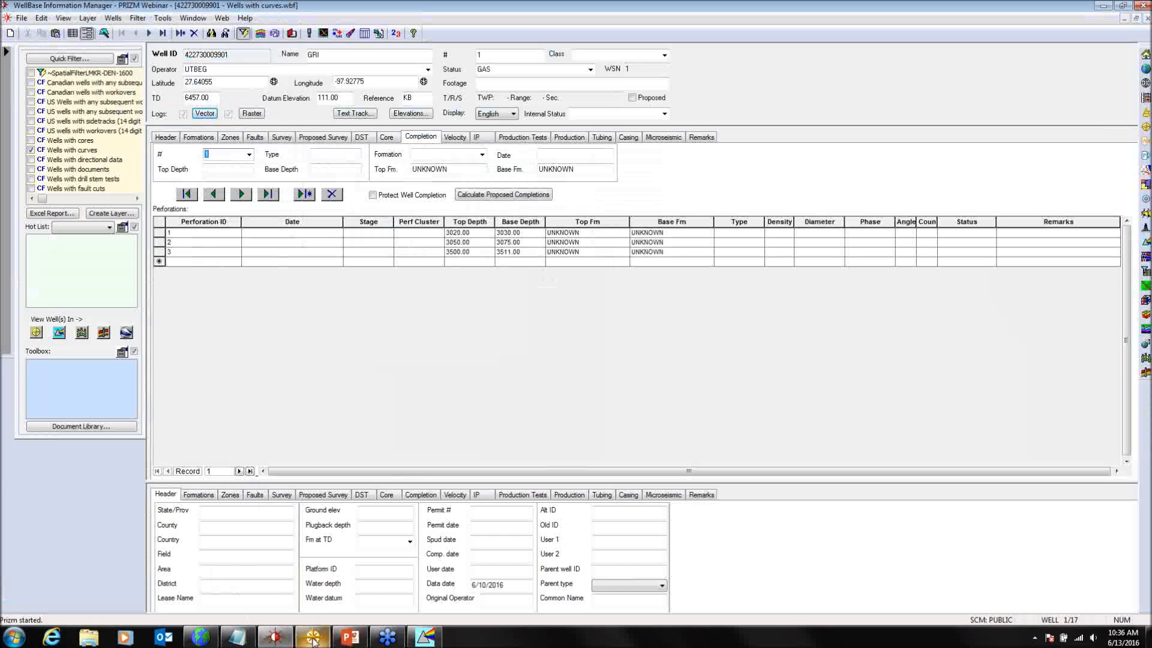
left_click(425, 636)
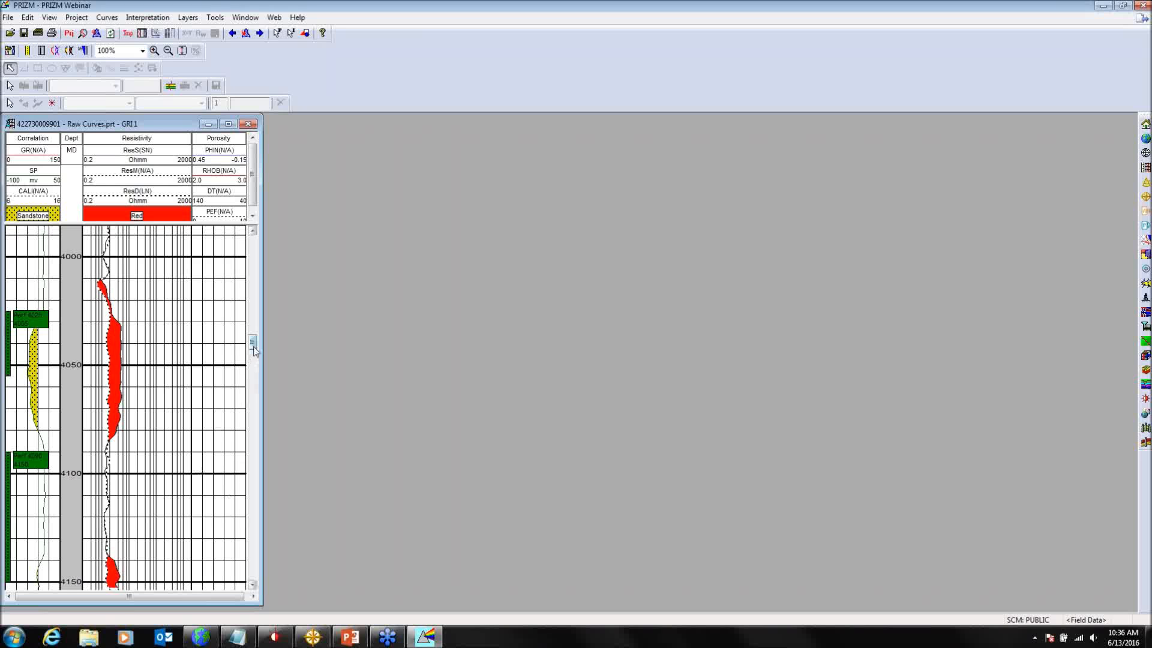
mouse_move(253, 350)
left_mouse_down()
mouse_move(253, 362)
mouse_move(254, 340)
left_mouse_up()
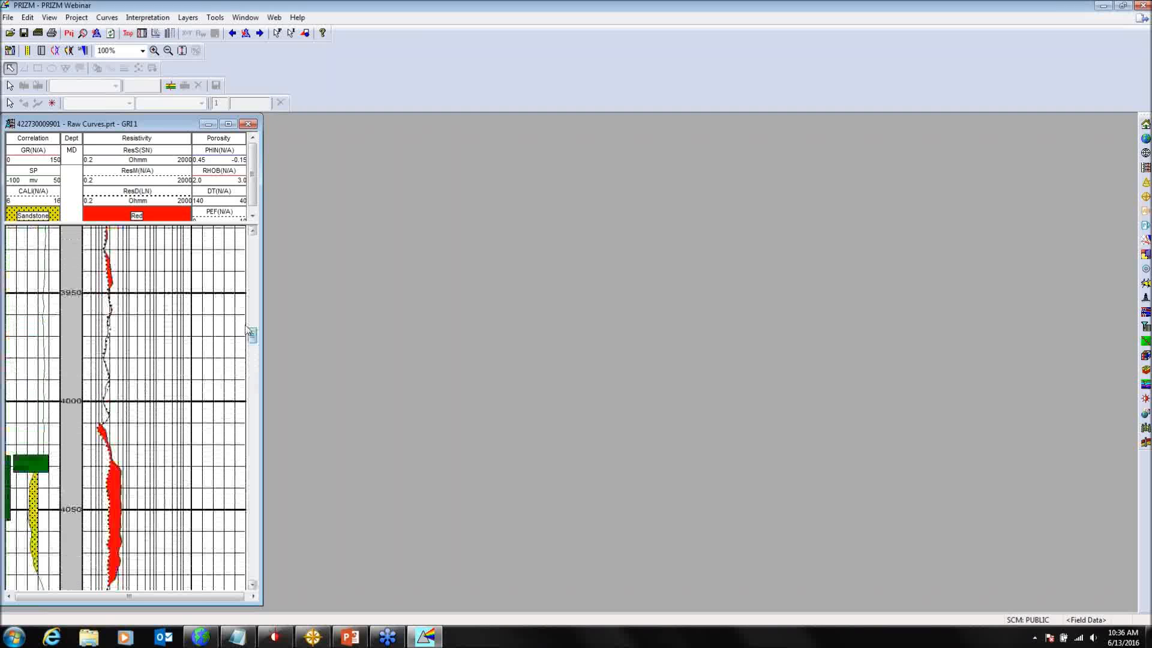
left_click_drag(263, 313, 396, 321)
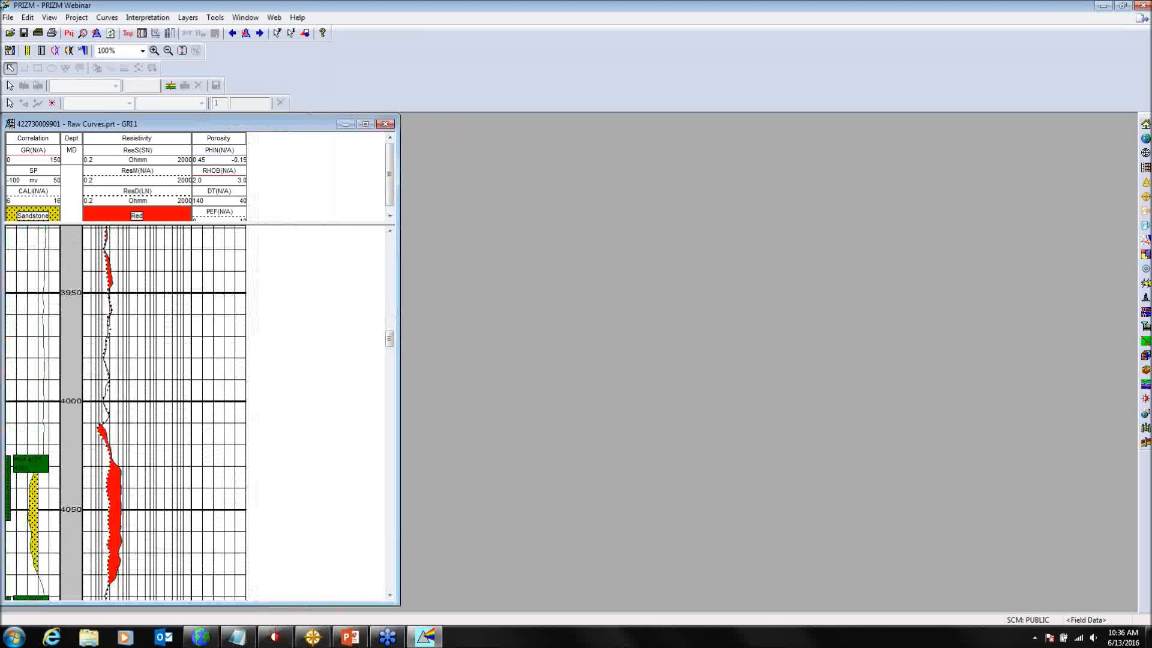
left_click(27, 17)
left_click(50, 45)
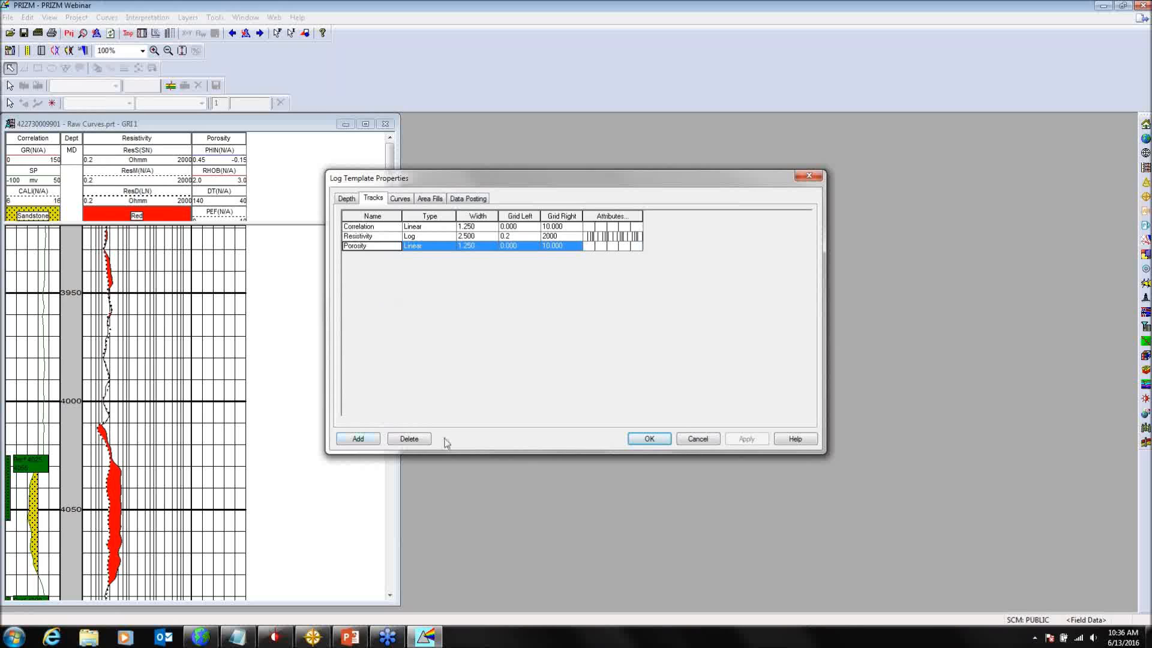
left_click(708, 442)
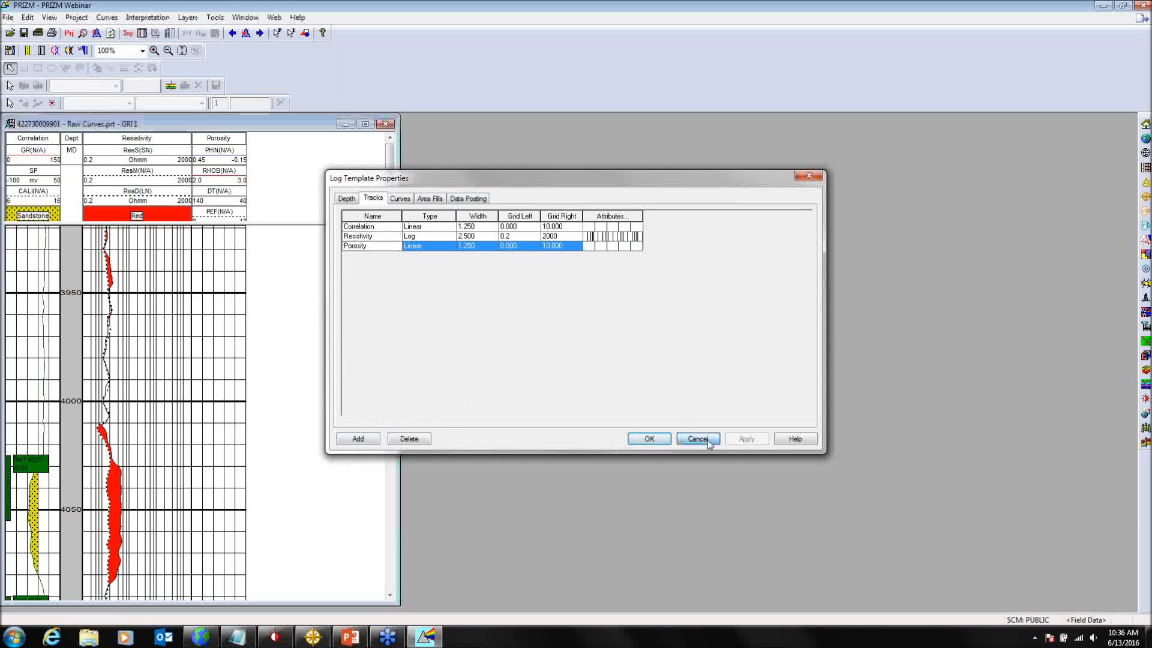
Step: Widen the log window and add a Litho Form Top track beside the Porosity track
left_click_drag(400, 291, 438, 291)
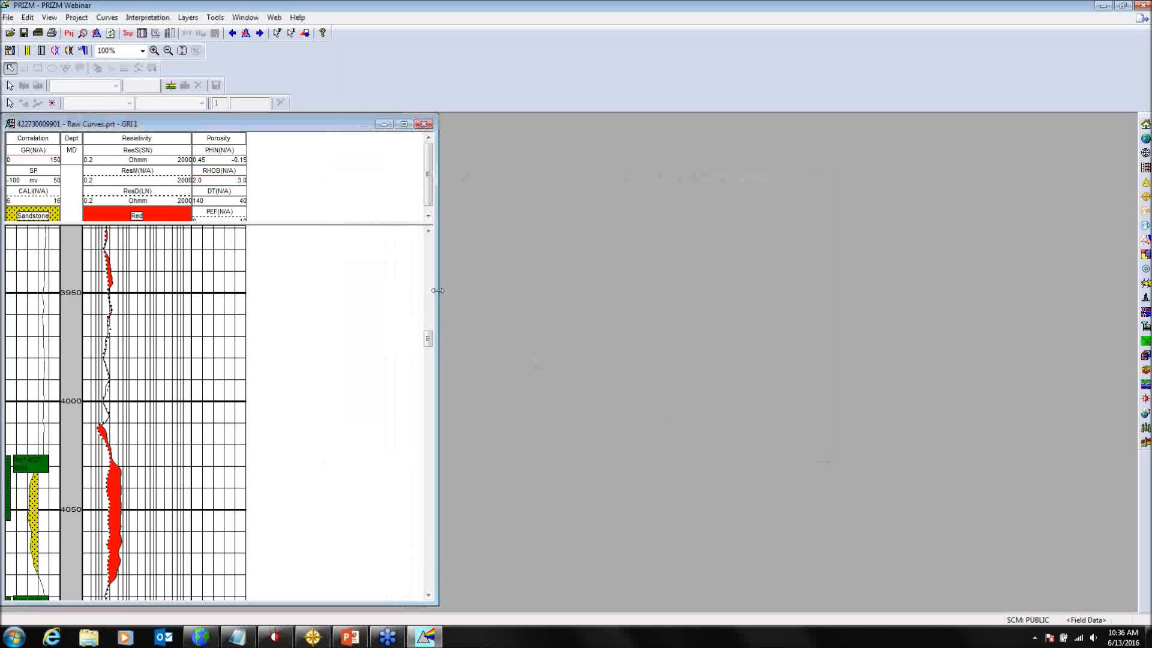
right_click(278, 296)
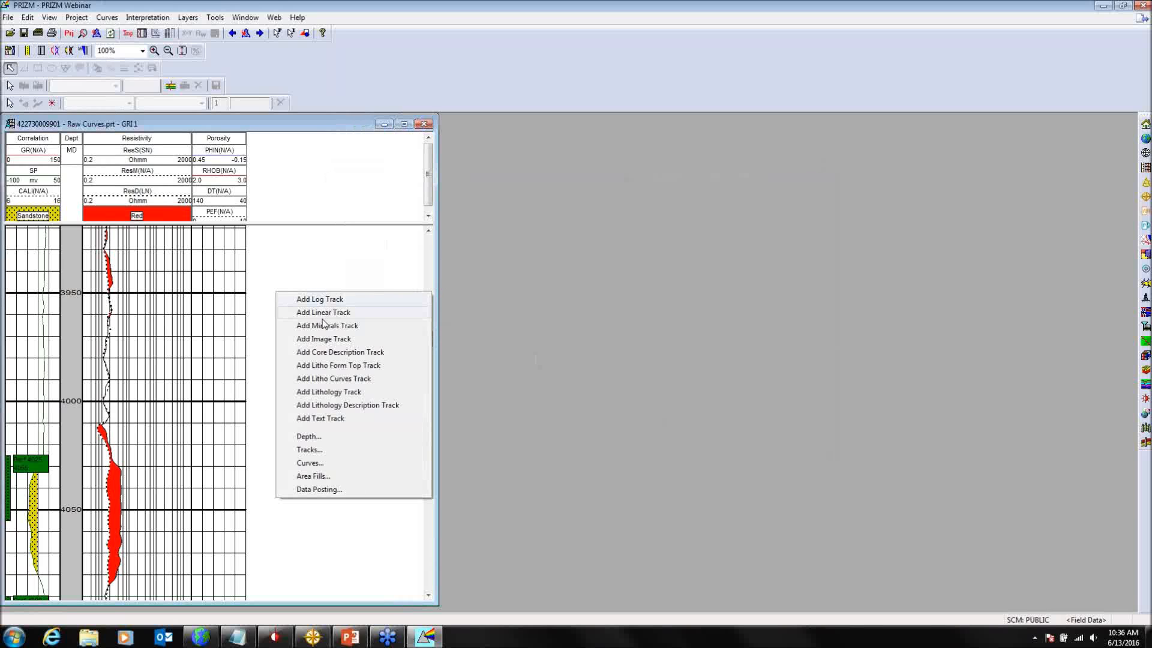
left_click(344, 367)
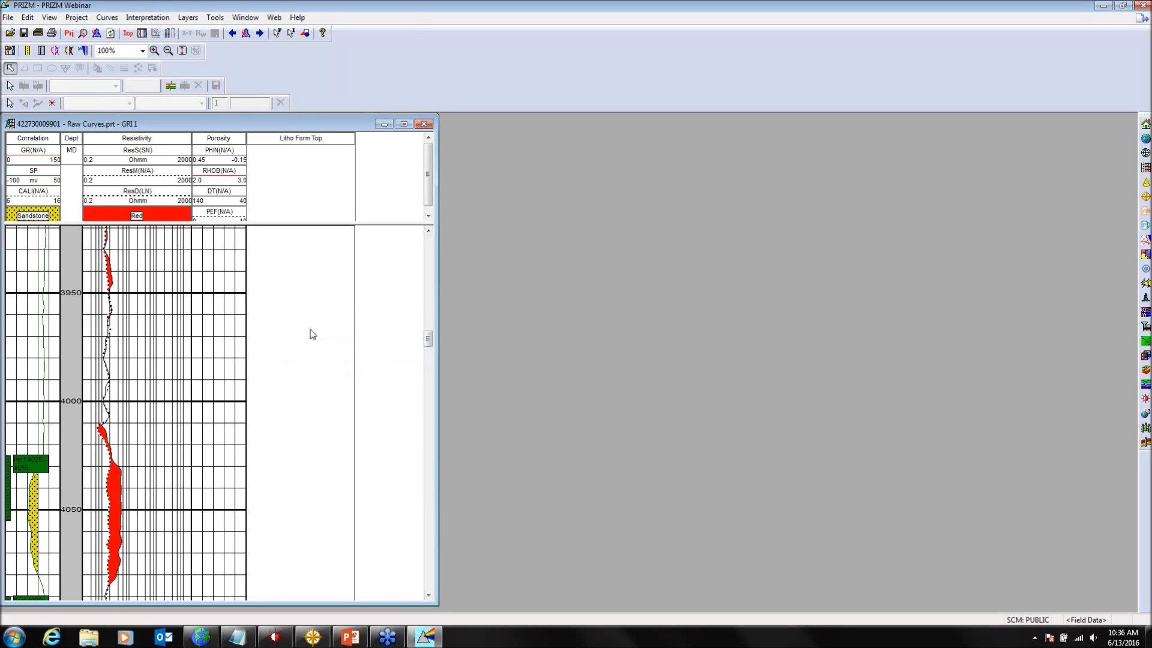
Step: Change the Litho Form Top track's type to Litho Curves in the template's track properties
left_click(30, 19)
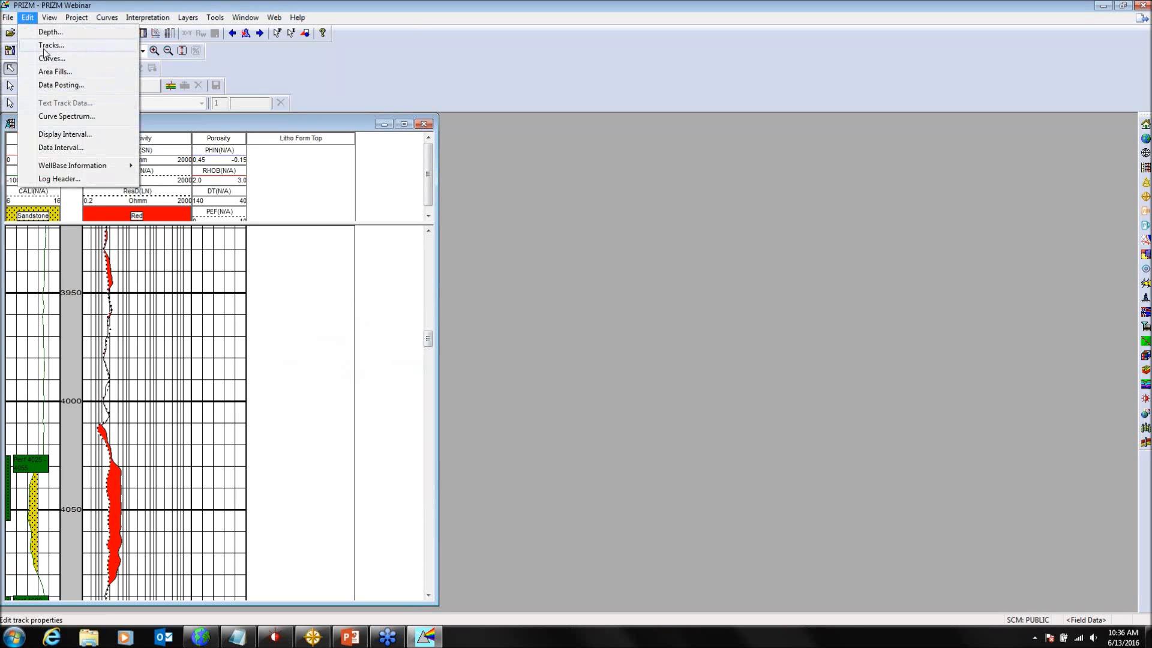
left_click(48, 46)
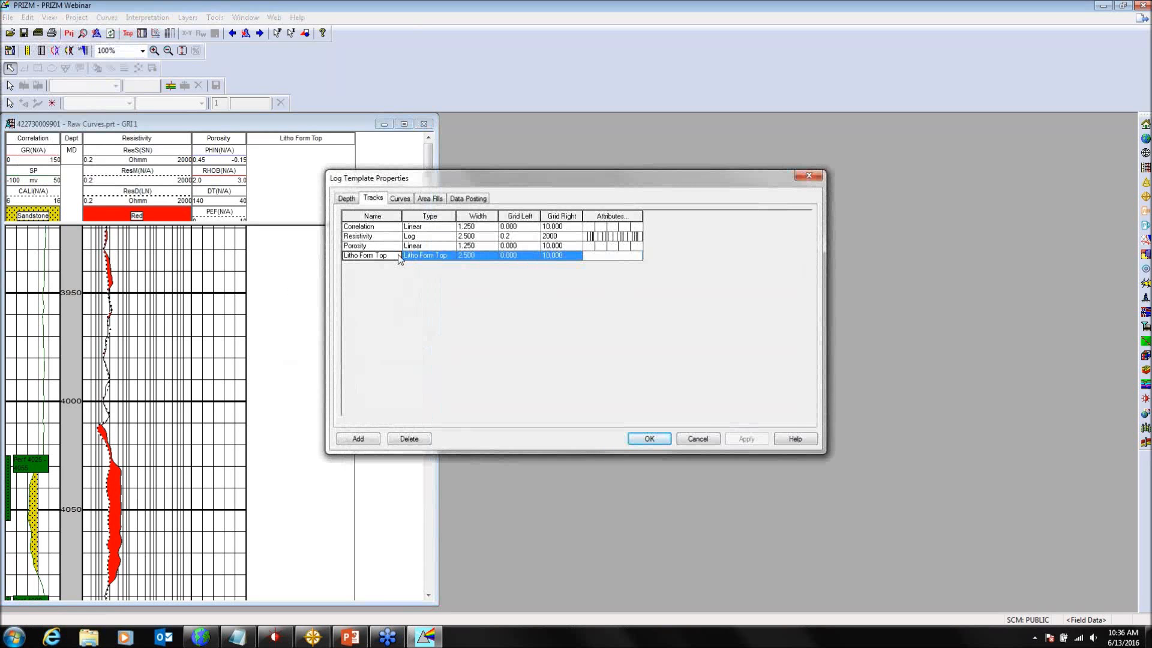
left_click(451, 257)
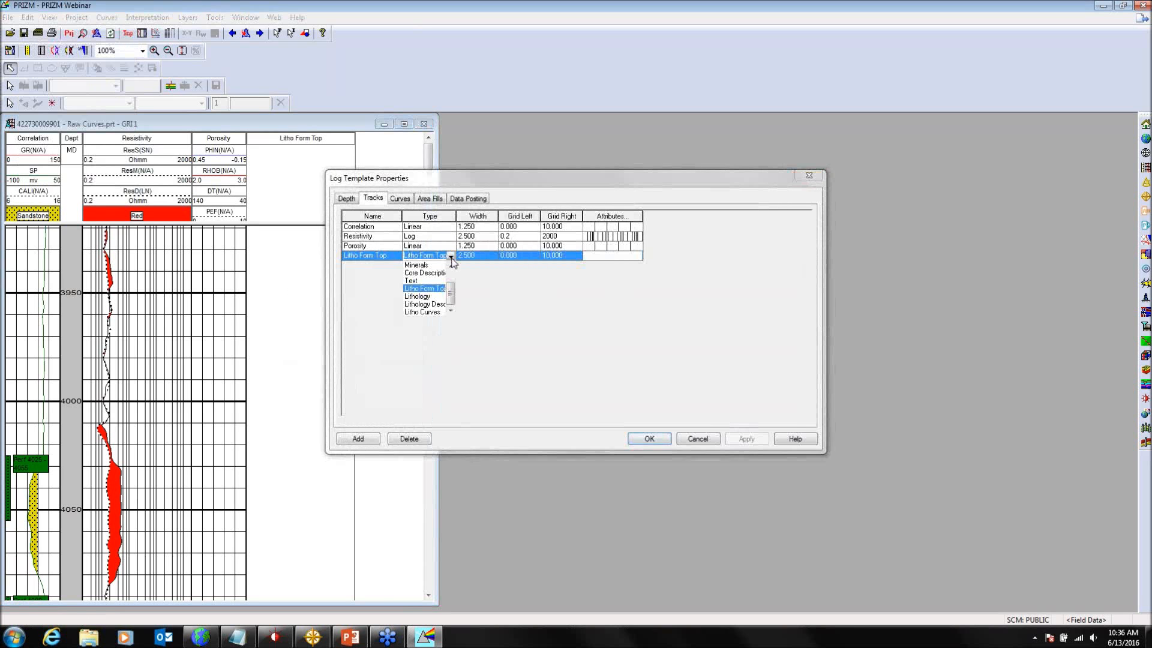
left_click(427, 312)
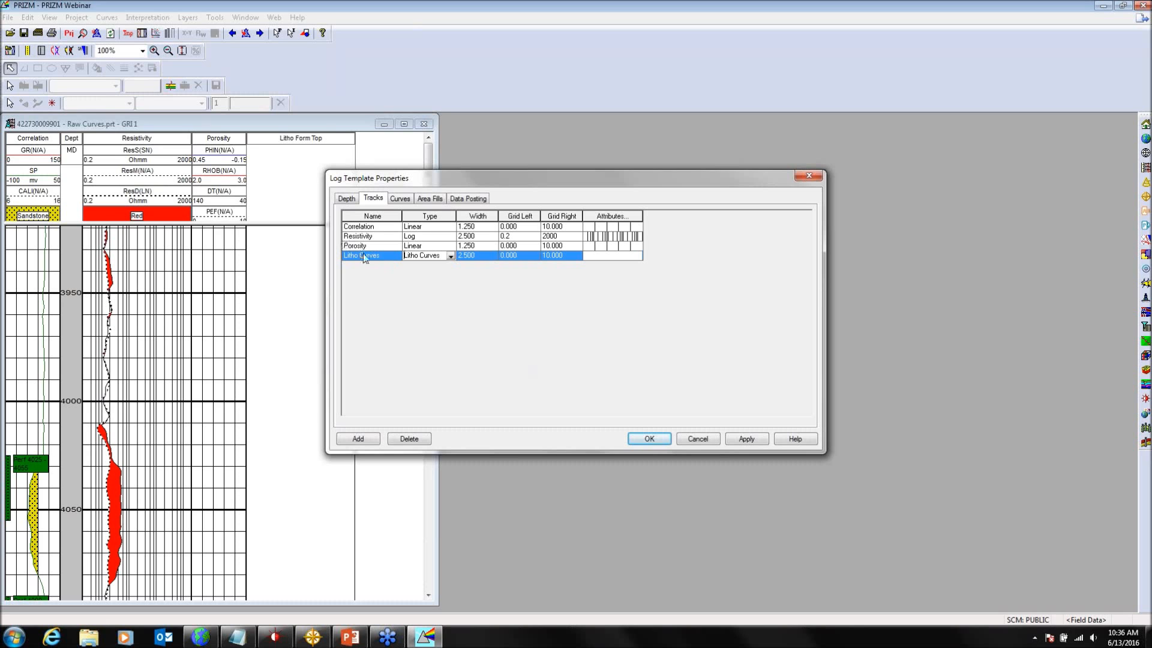
Step: Add two rows to the Litho Curves track's lithology definition and set the curve of both to SP
double_click(609, 260)
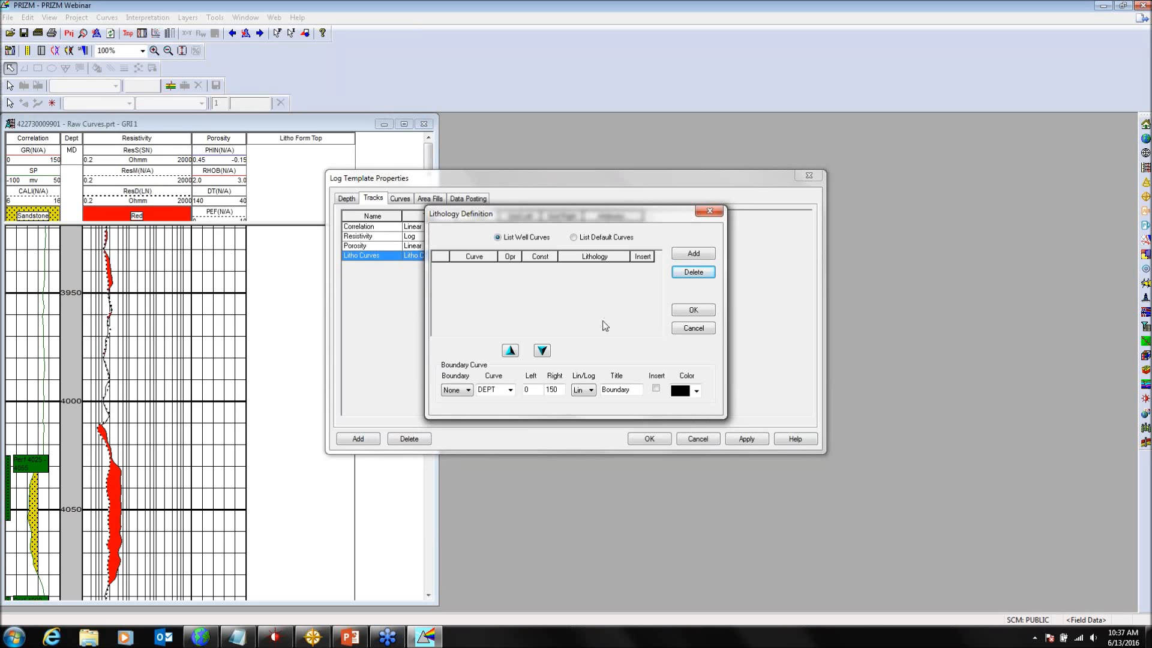
double_click(692, 254)
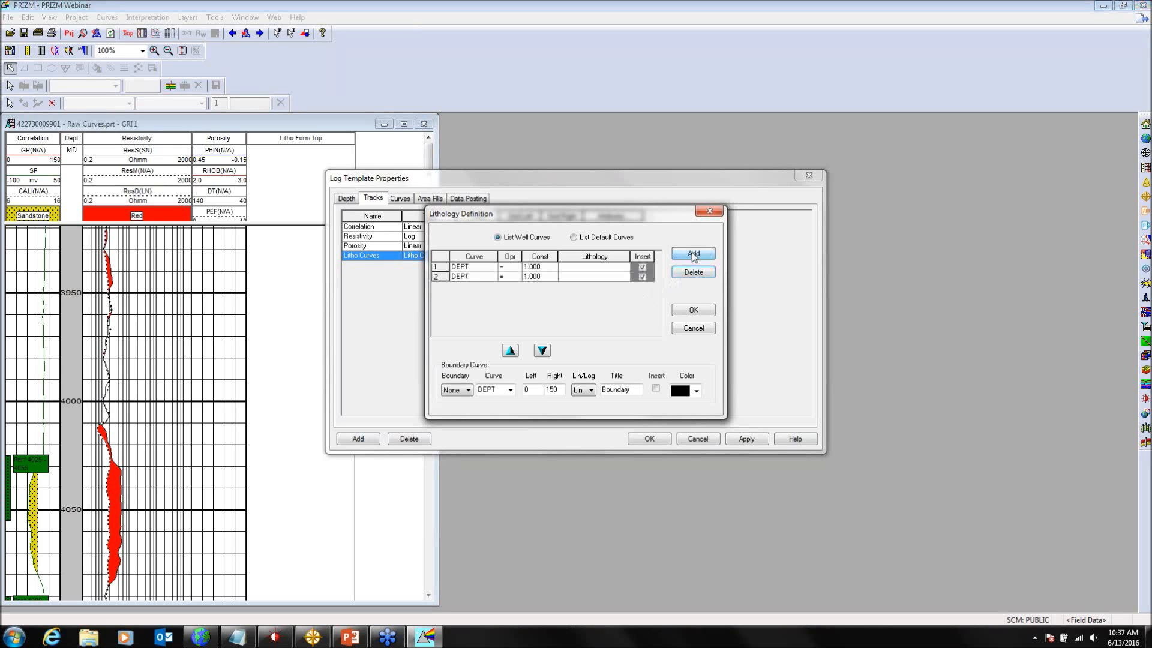
left_click(487, 269)
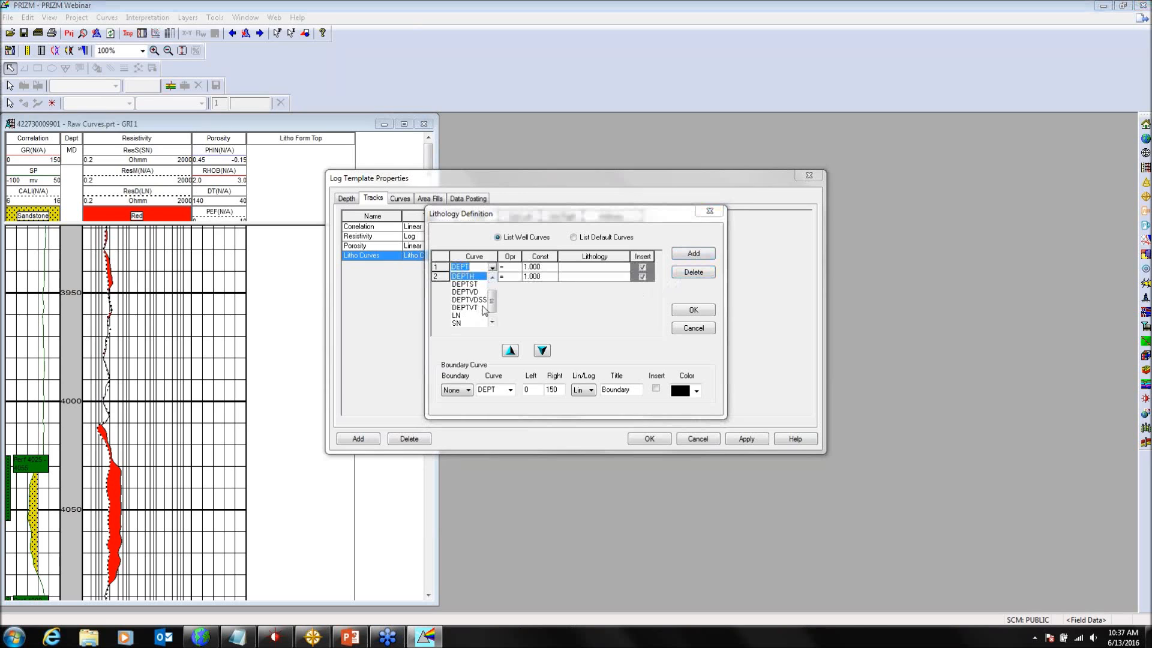
scroll(484, 310, "down", 3)
left_click(484, 289)
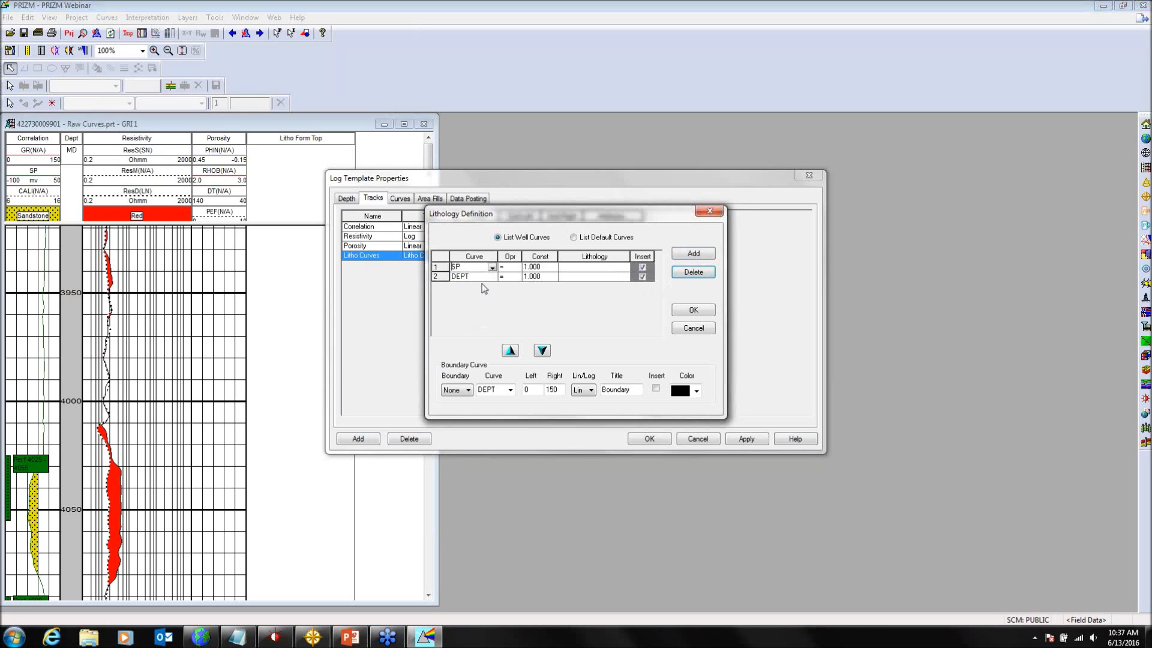
left_click(483, 276)
scroll(493, 329, "down", 2)
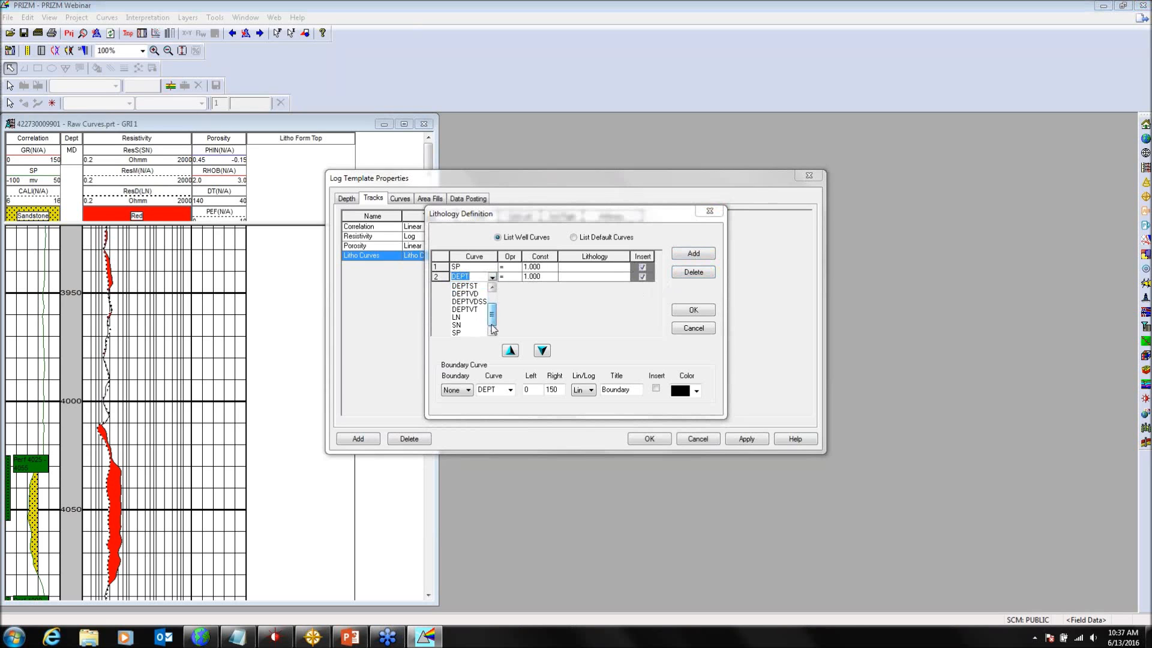
left_click(468, 333)
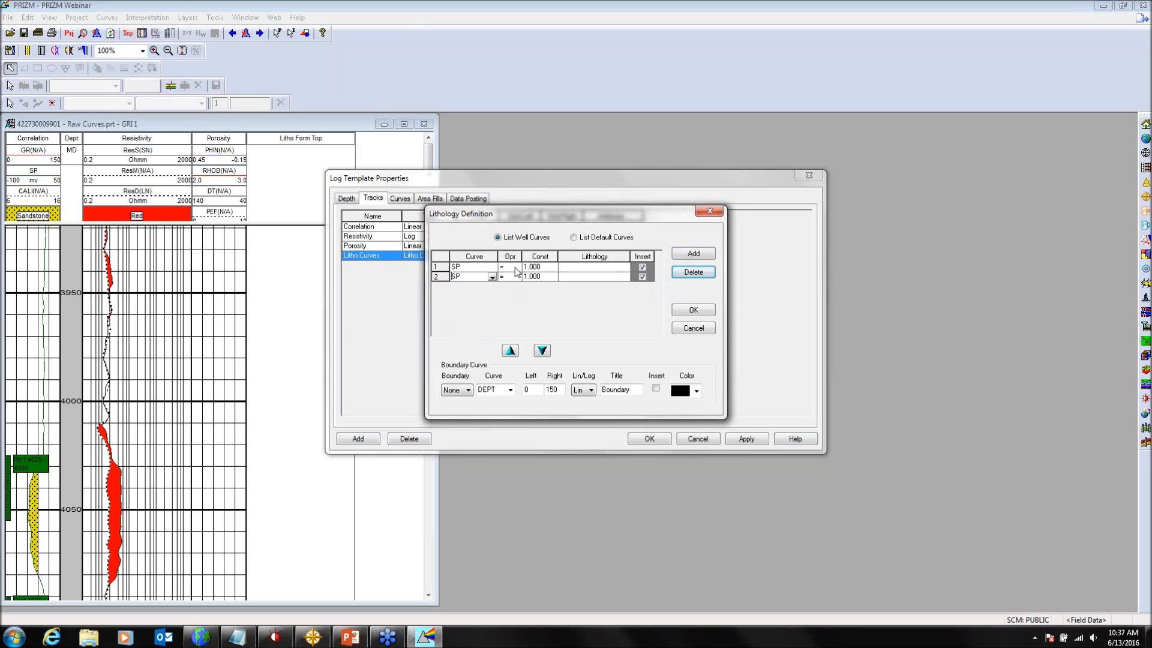
Step: Define the first lithology row as Shale where SP is greater than -10
left_click(516, 269)
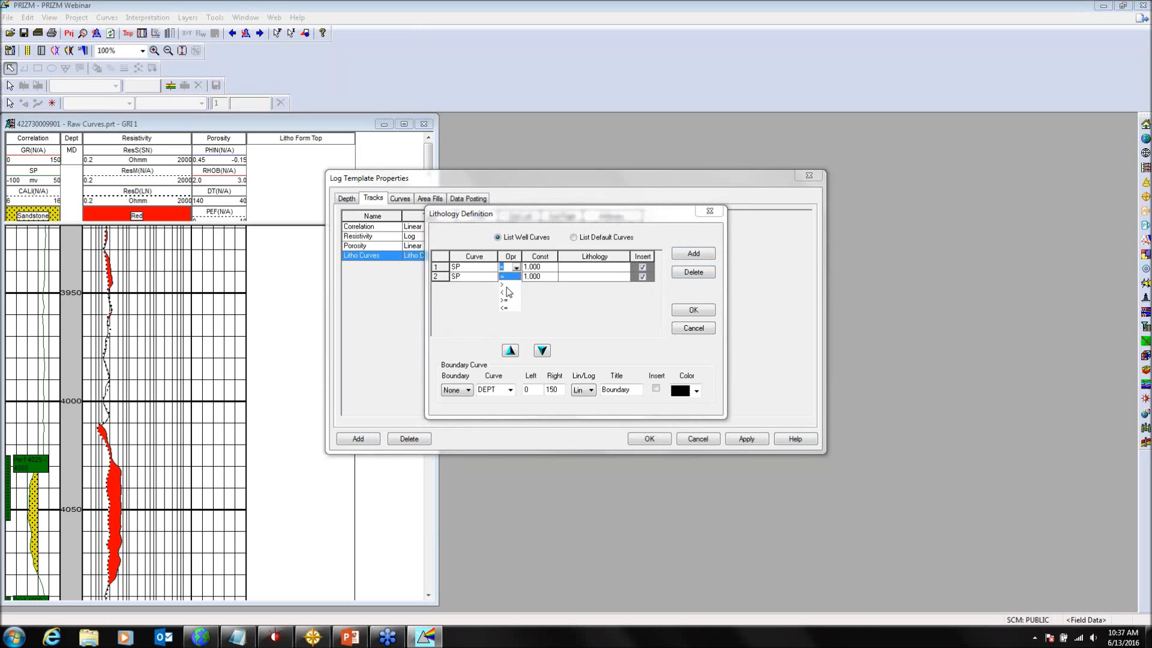
left_click(507, 286)
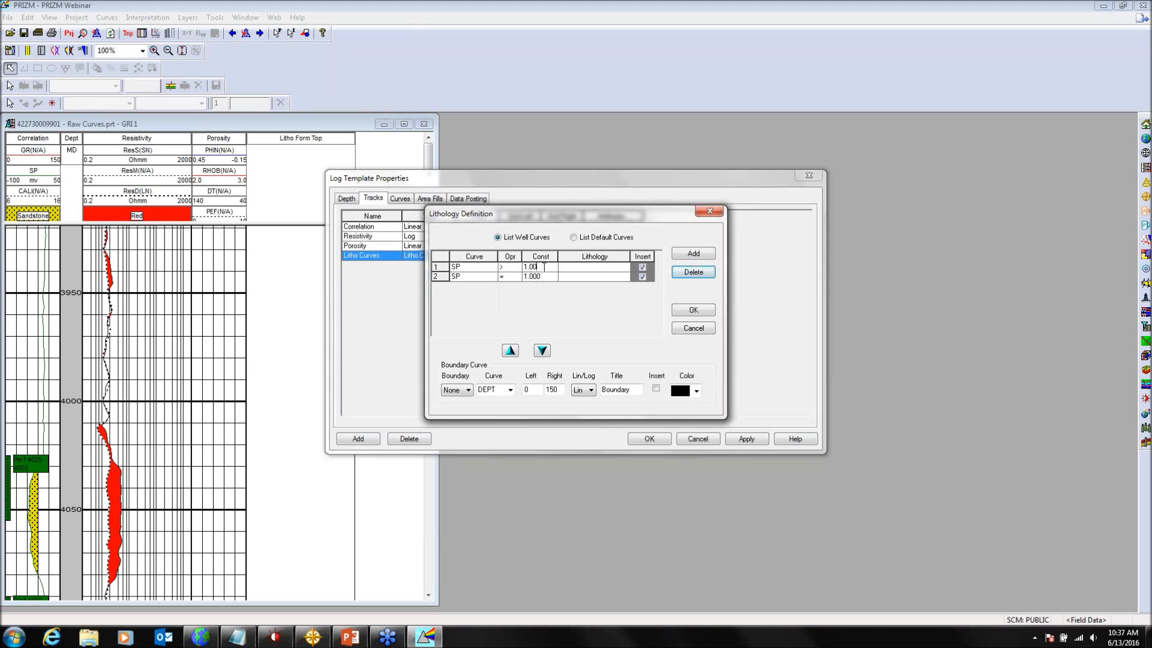
key("BackSpace")
key("BackSpace")
key("BackSpace")
key("BackSpace")
left_click(624, 270)
scroll(624, 303, "down", 10)
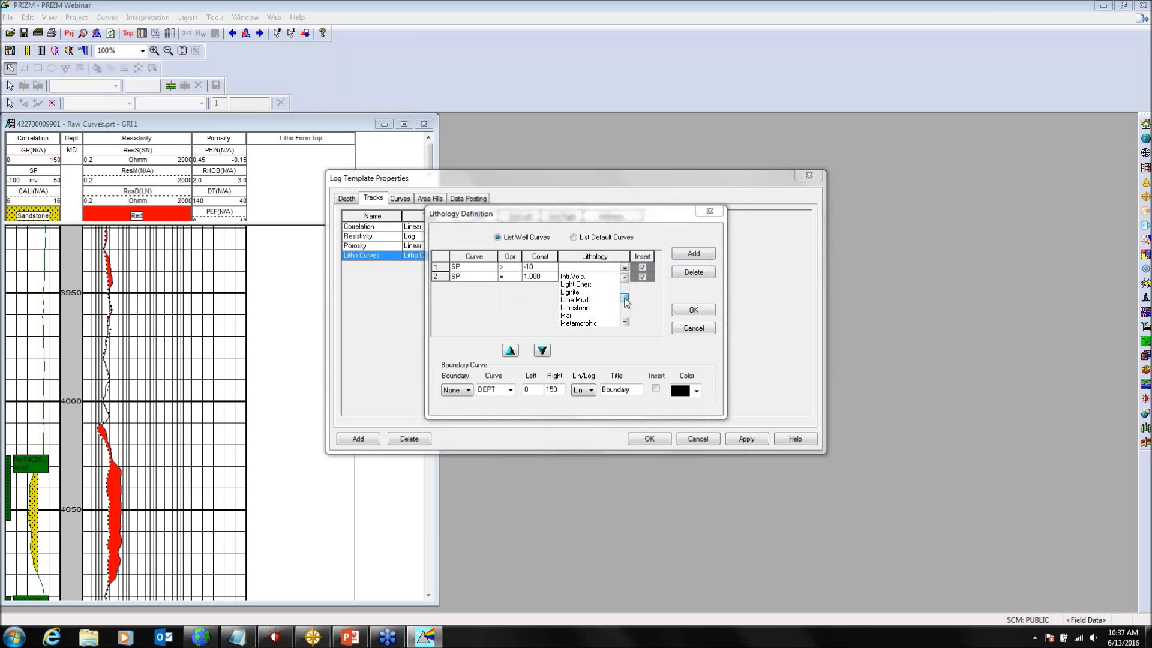
left_click_drag(626, 305, 626, 310)
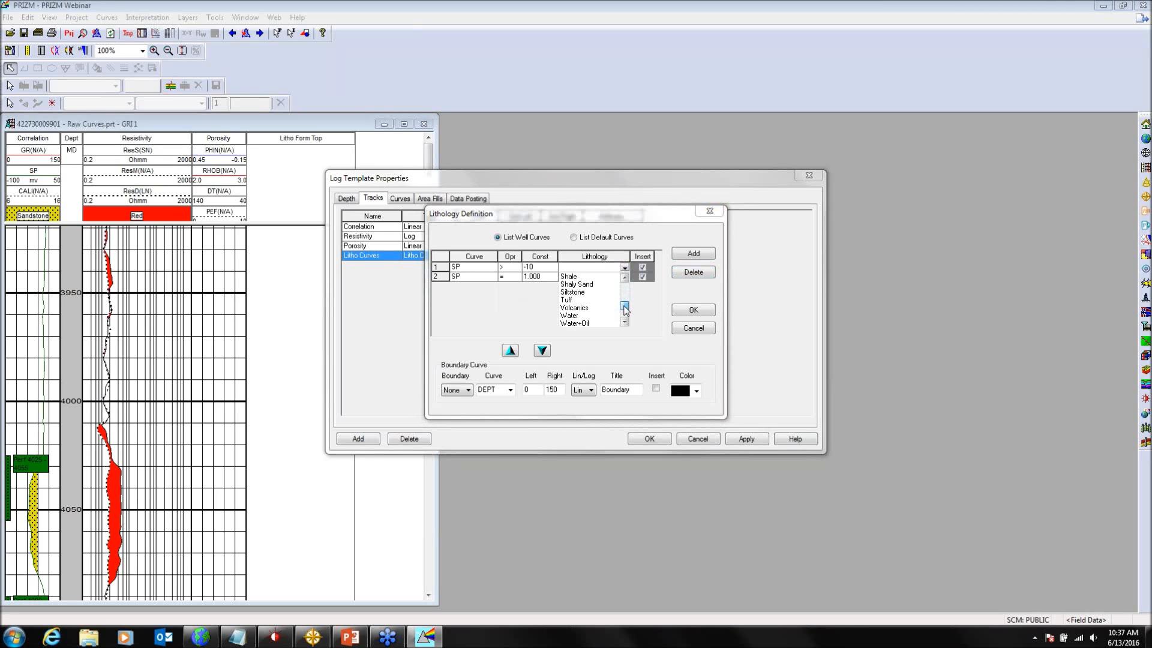
left_click(574, 276)
Step: Define the second lithology row as Sandstone where SP is less than or equal to -10
left_click(520, 277)
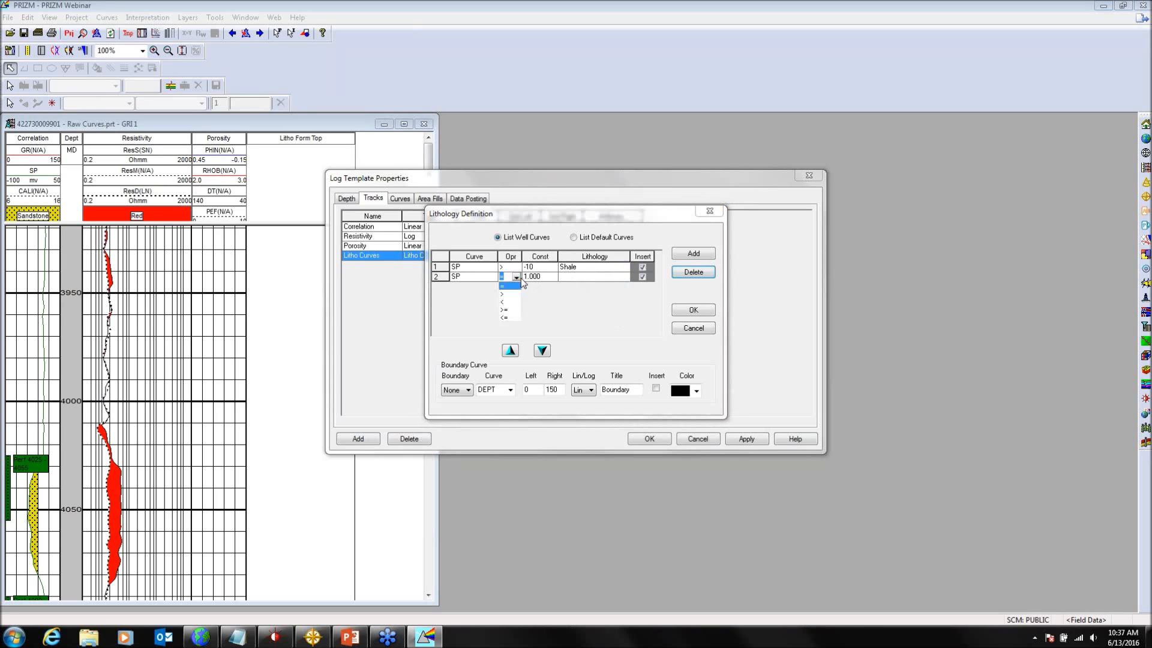
left_click(510, 319)
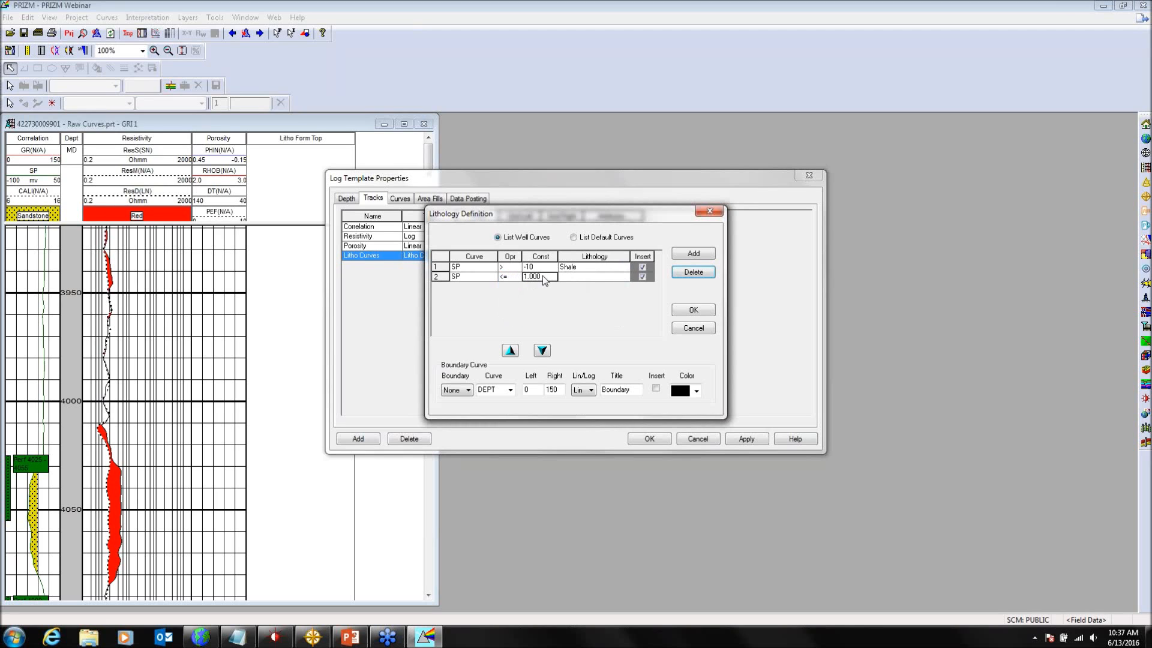
type("-10")
left_click(624, 277)
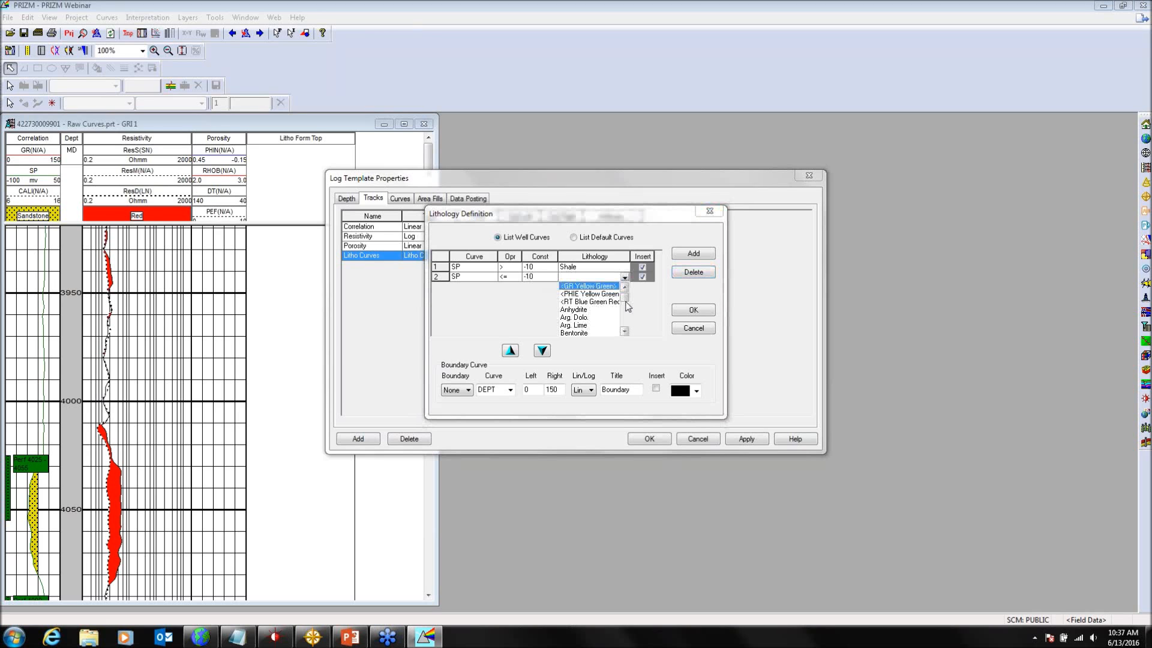
left_click_drag(626, 302, 626, 316)
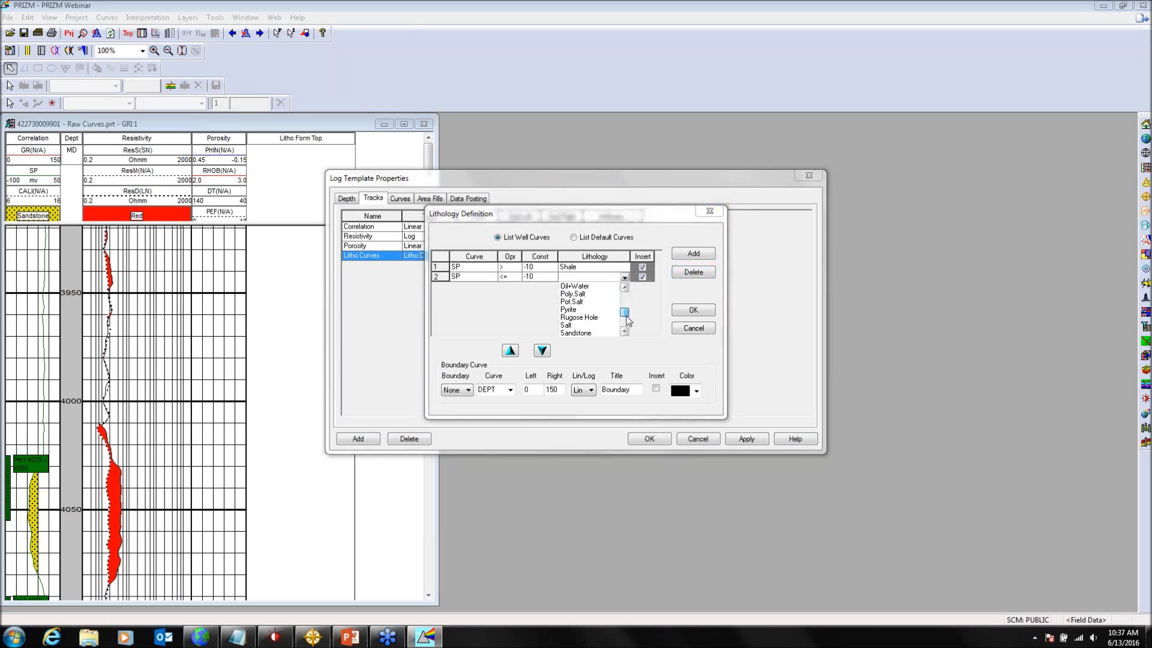
left_click(586, 333)
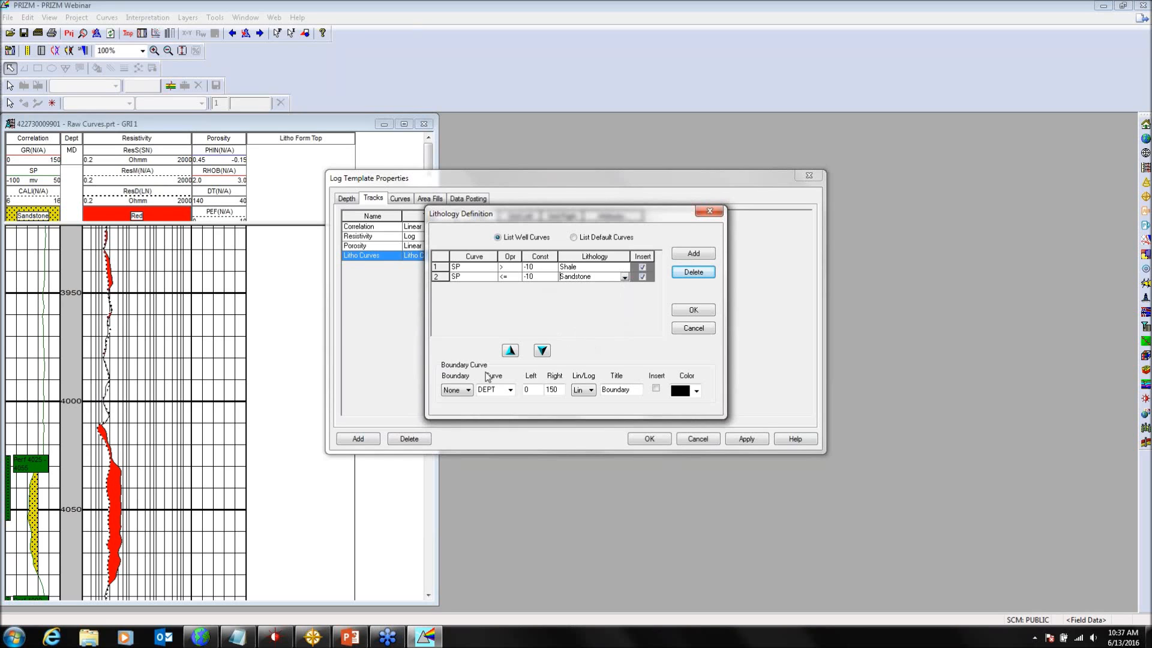
Step: Set the lithology's boundary type to Right and use SP as the boundary curve
left_click(467, 390)
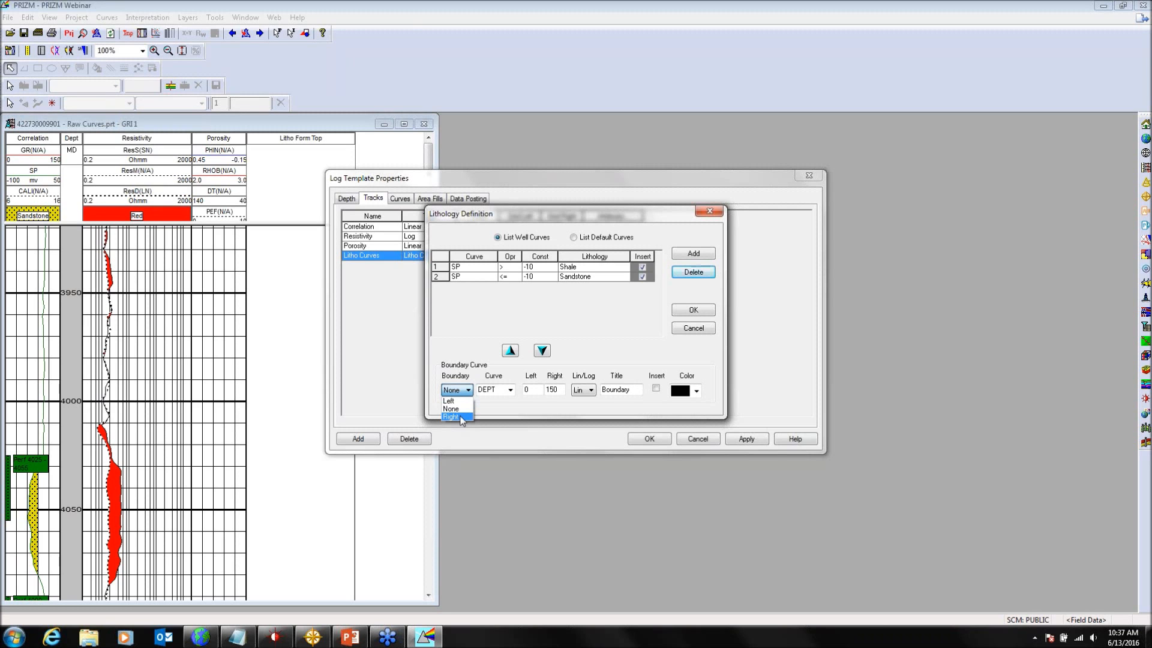
left_click(462, 417)
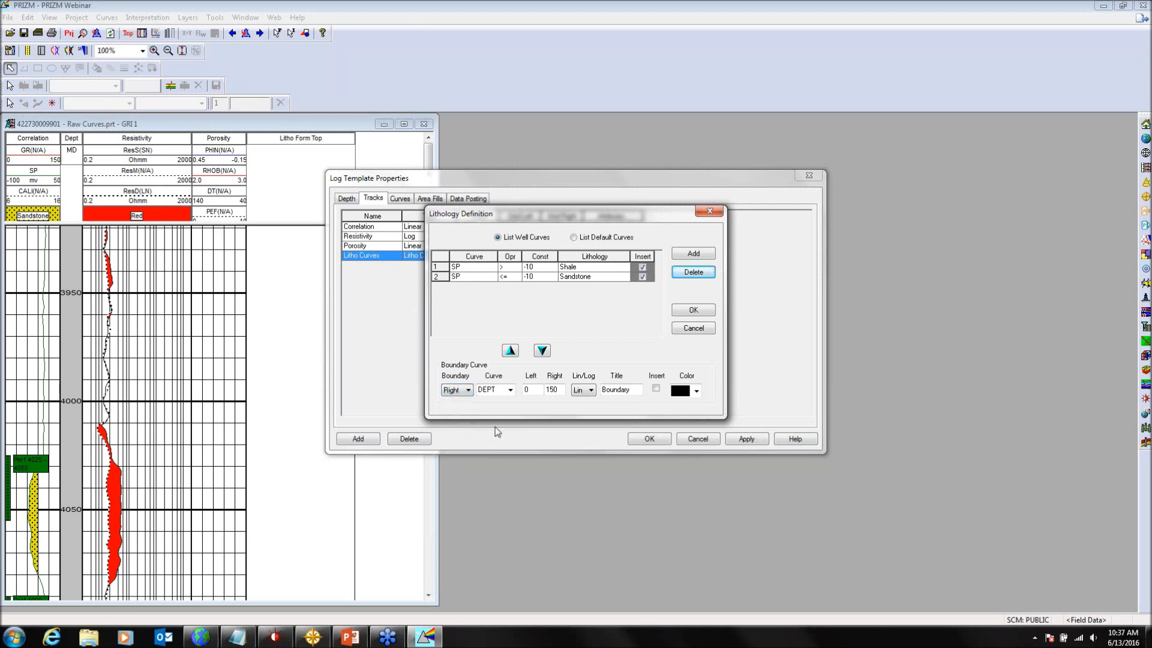
left_click(510, 390)
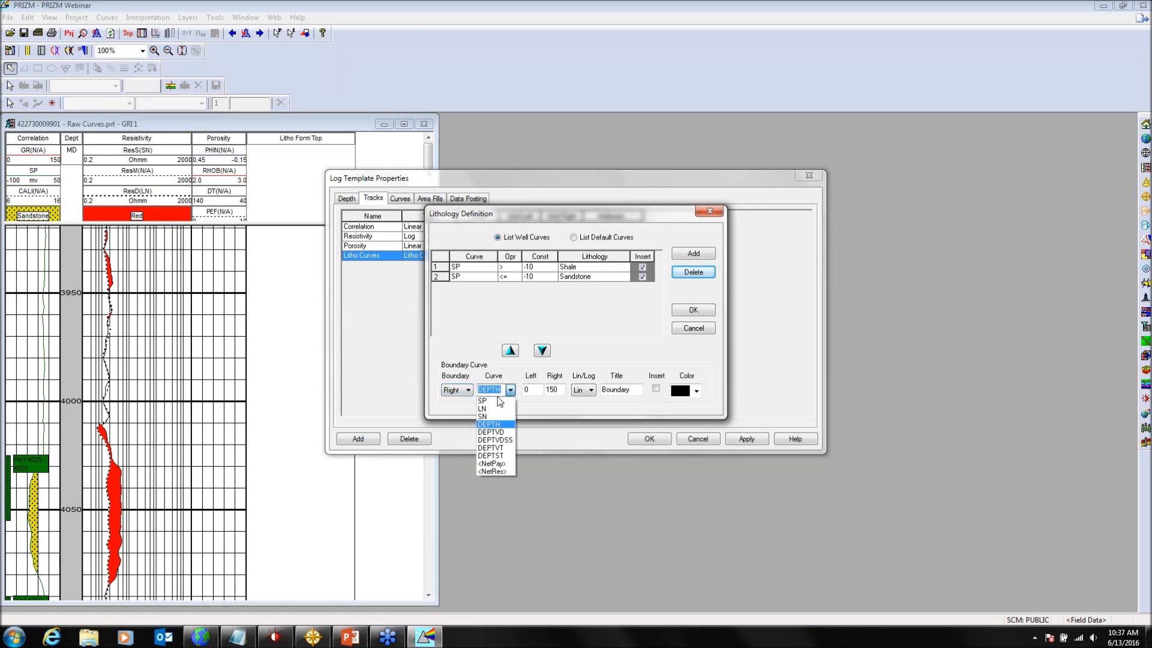
left_click(497, 401)
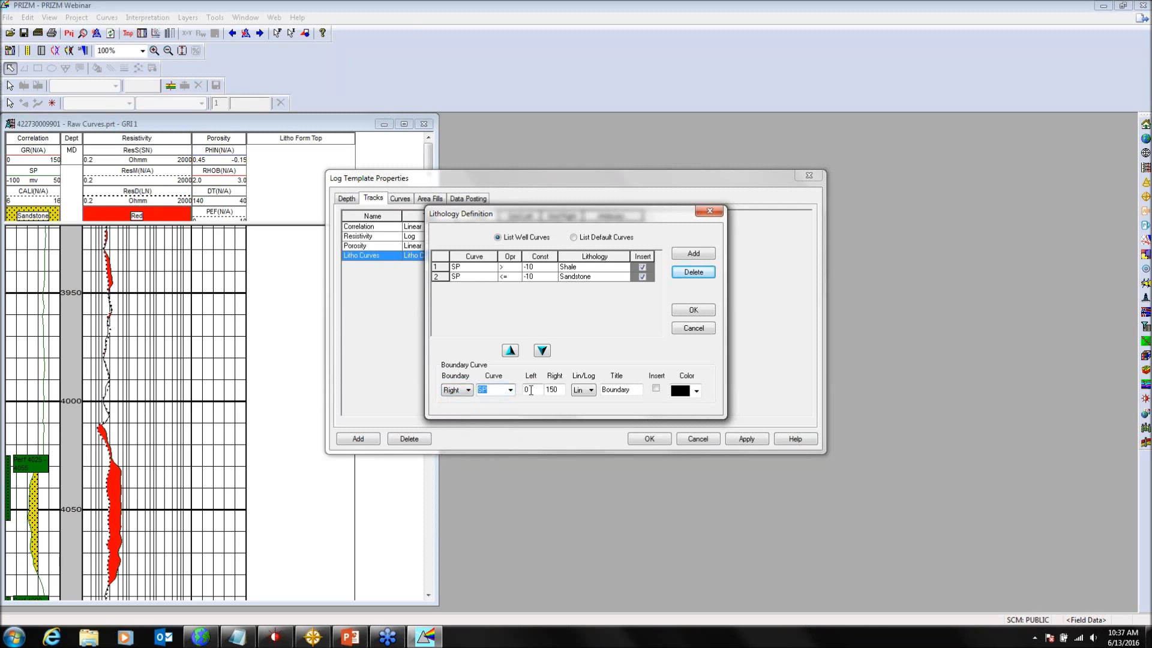
Step: Scale the boundary curve from 50 to -100, turn on its insert, and accept the lithology and template changes
key("Tab")
double_click(551, 390)
type("-100")
left_click(656, 389)
left_click(693, 310)
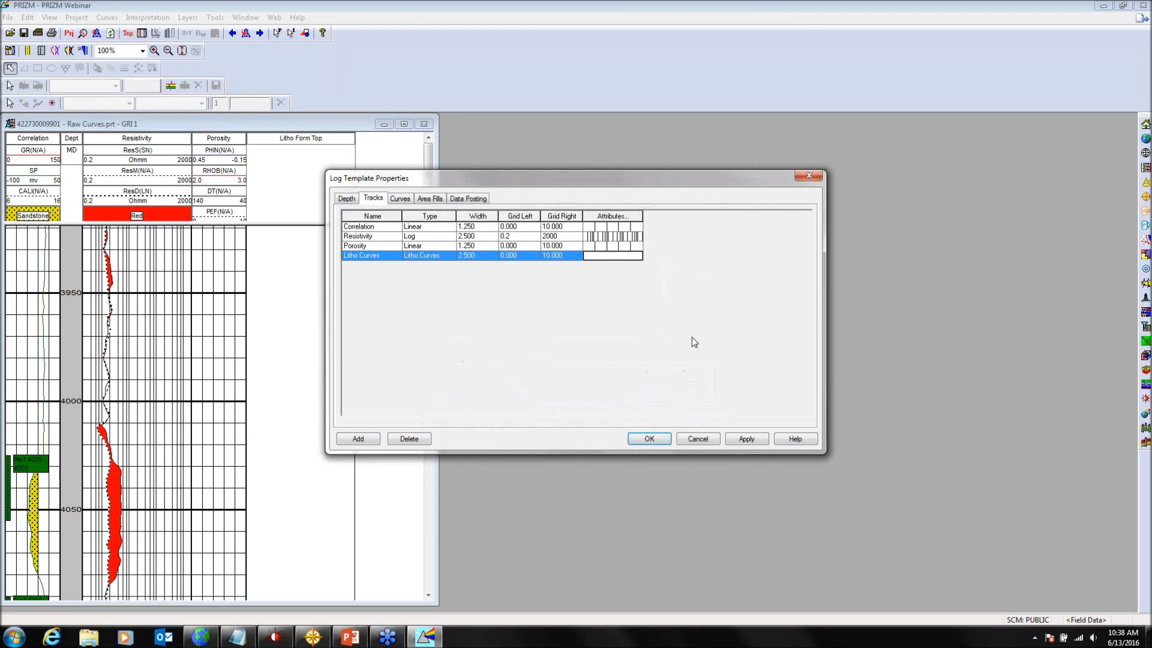
left_click(649, 439)
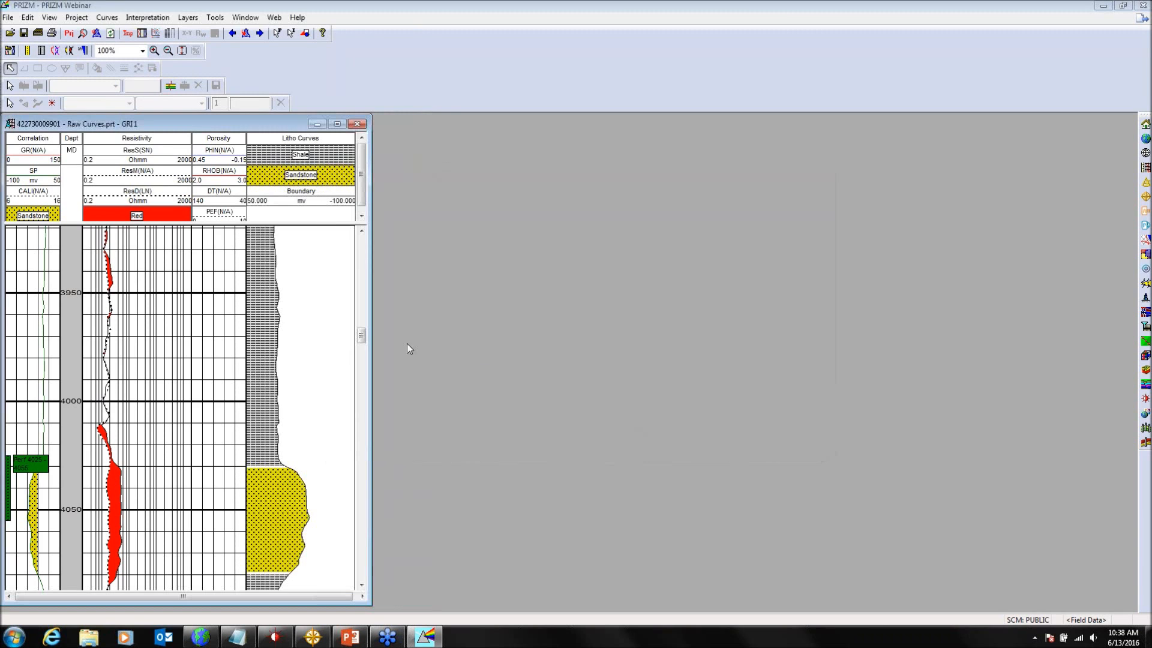
Step: Widen the log window and add an Image track beside the Litho Curves track
left_click_drag(360, 334, 360, 342)
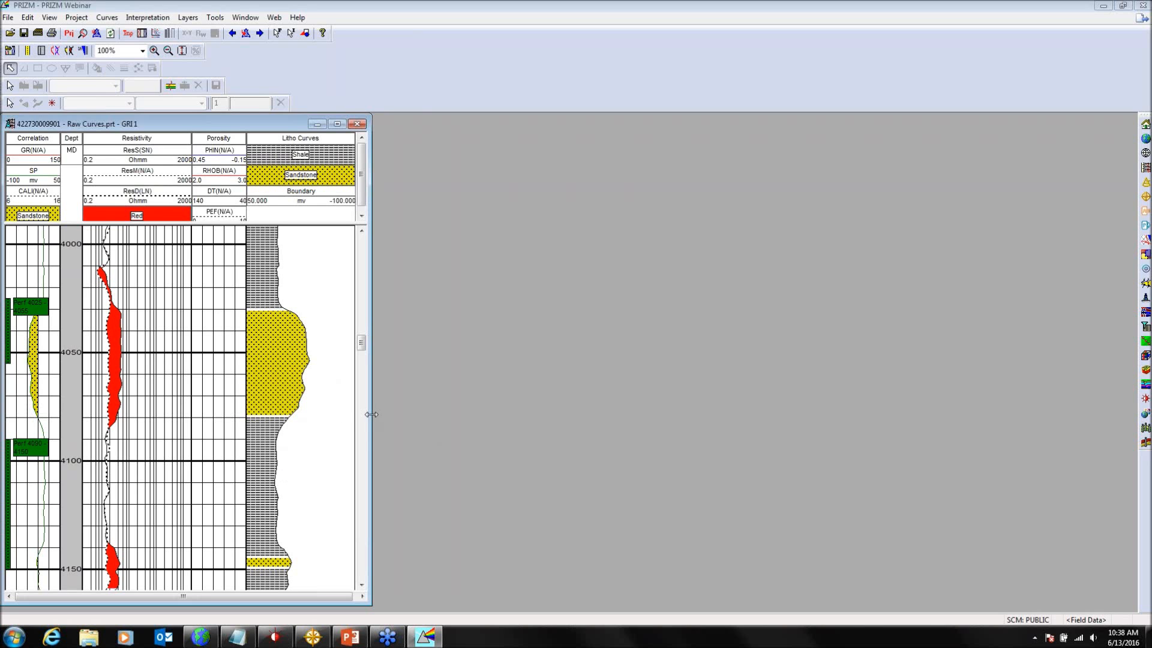
left_click_drag(371, 414, 528, 413)
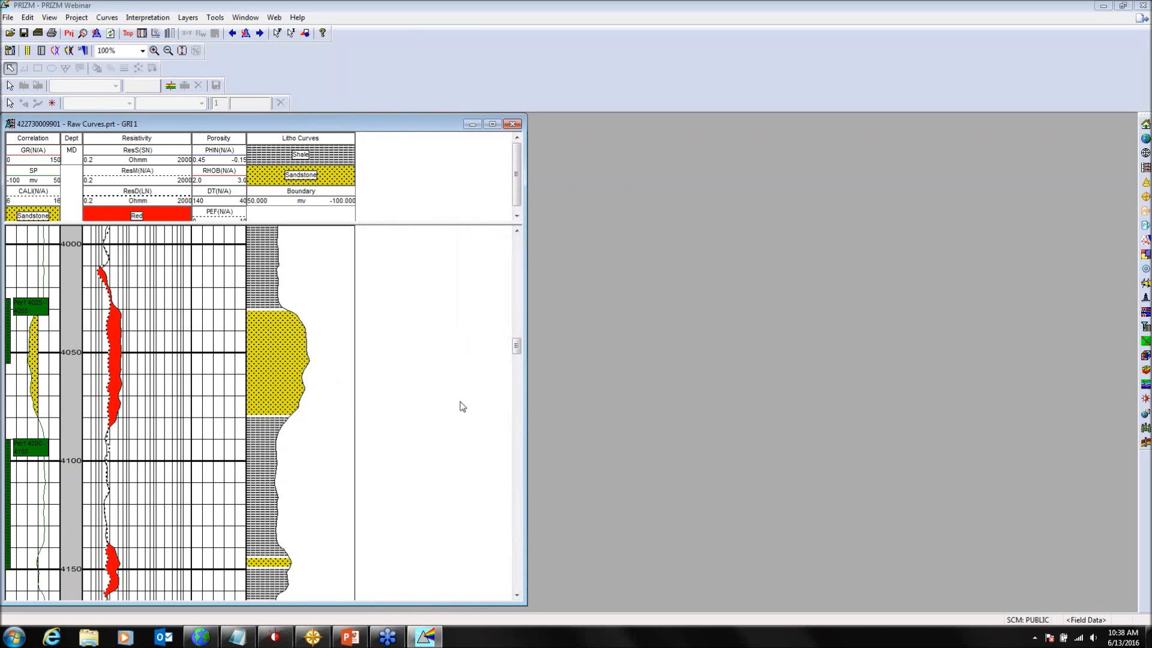
right_click(404, 357)
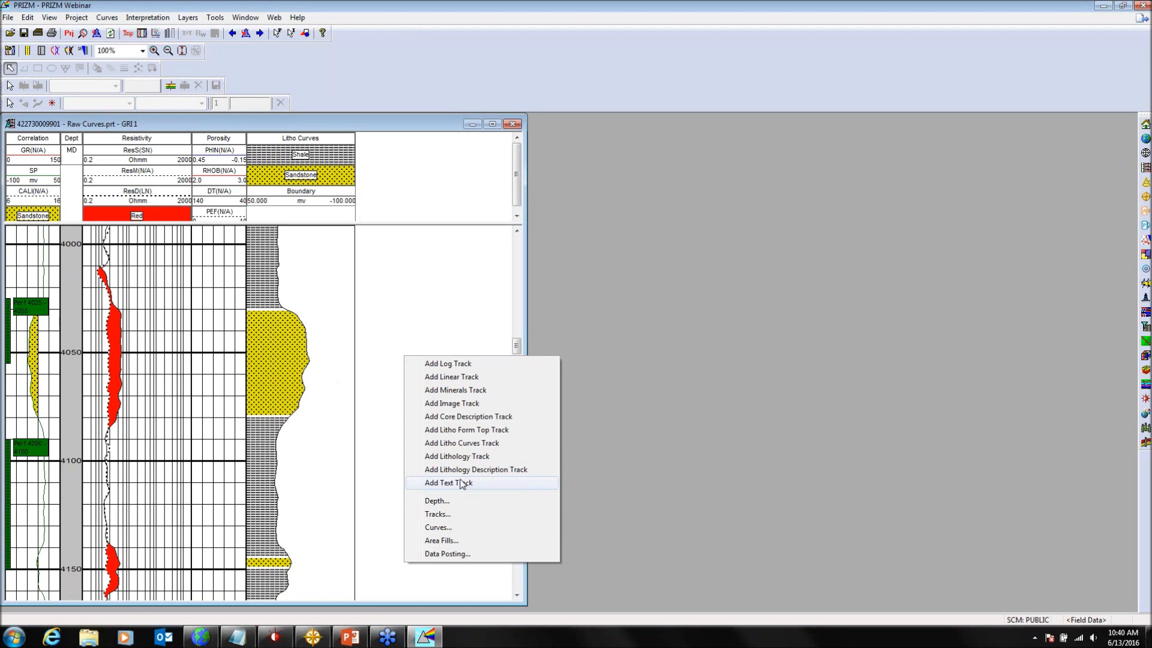
left_click(451, 403)
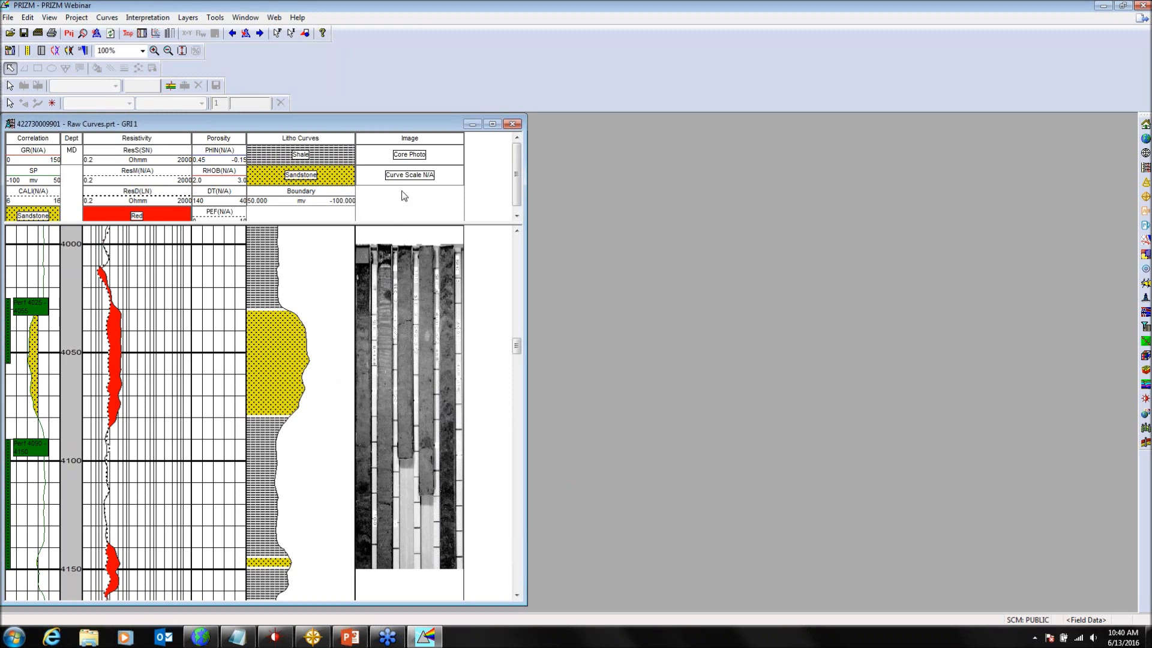
Step: Review the Image track's attributes with the well's own image names listed, keeping <Any> as the selected image
right_click(400, 257)
left_click(430, 266)
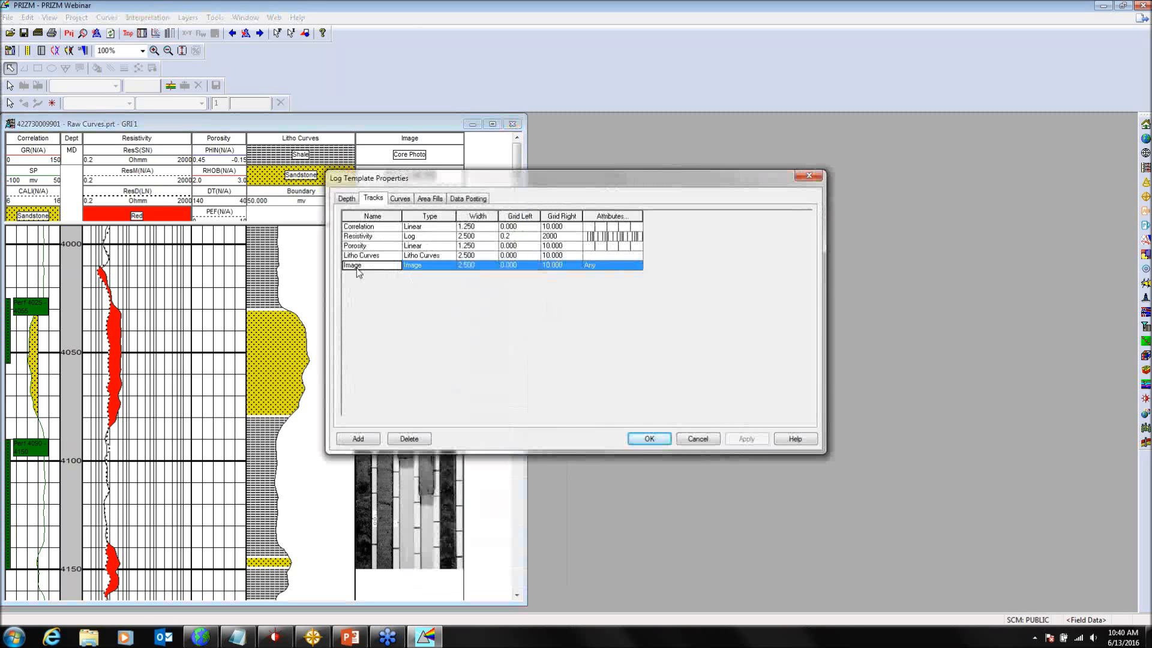
left_click(615, 266)
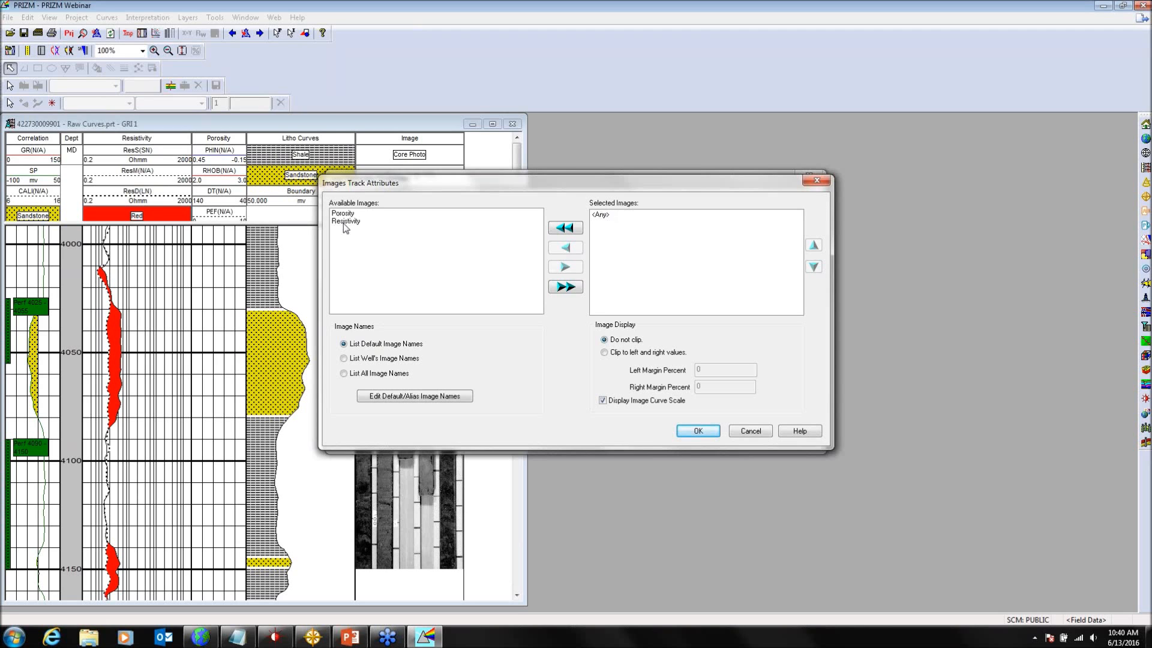
left_click(347, 359)
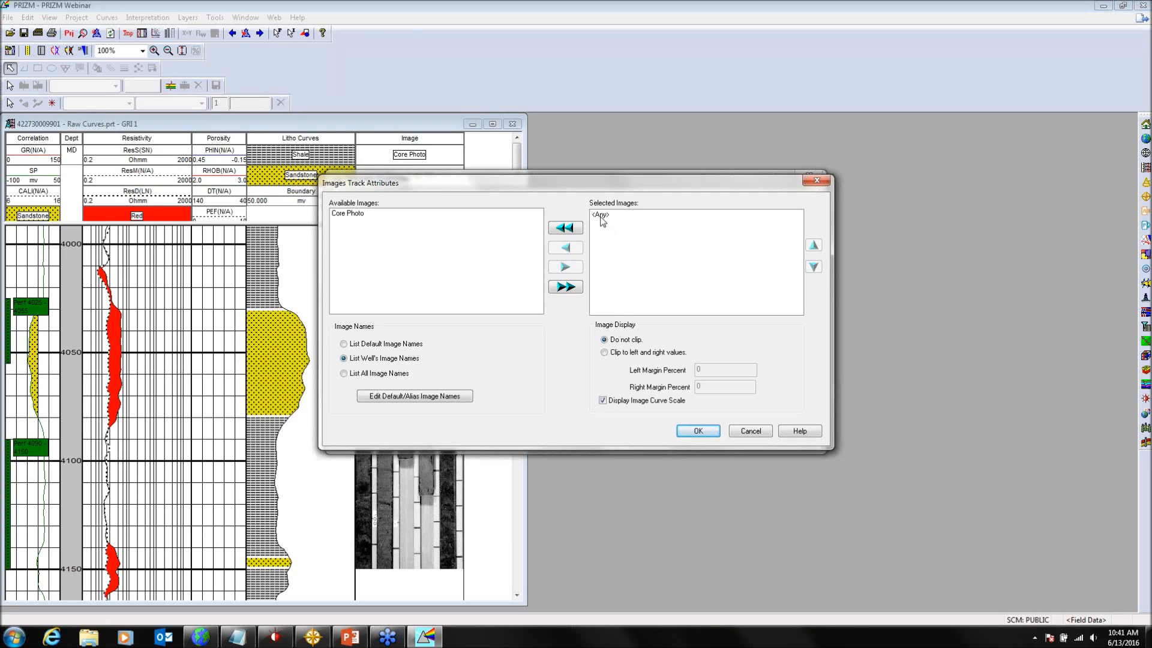
left_click(687, 431)
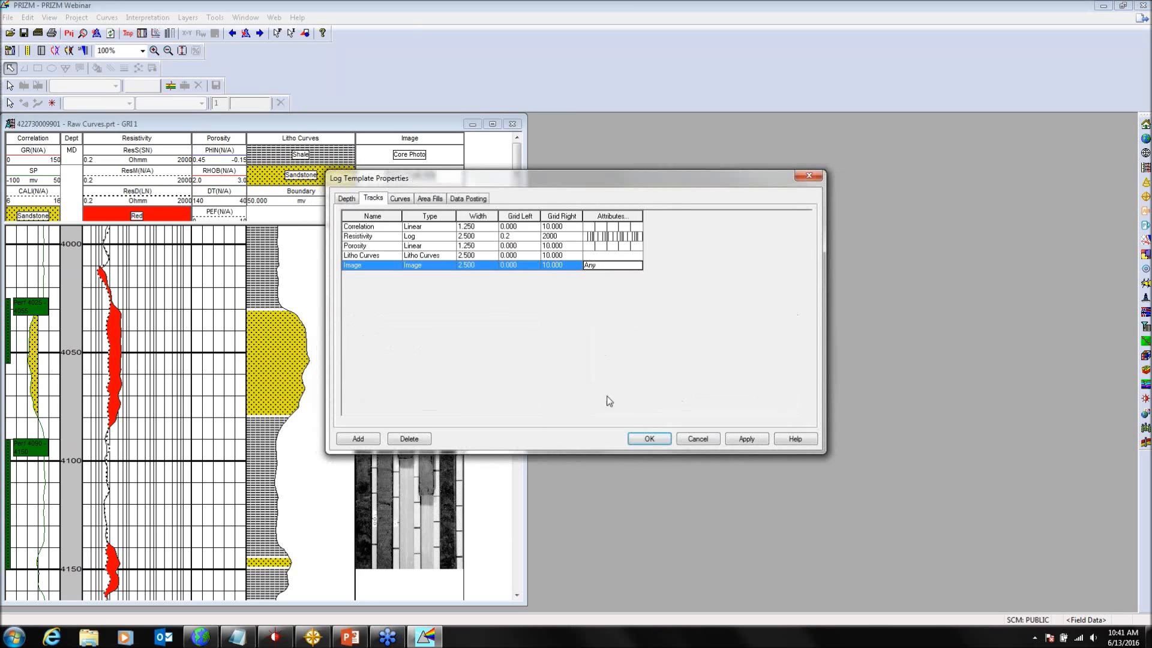
left_click(654, 440)
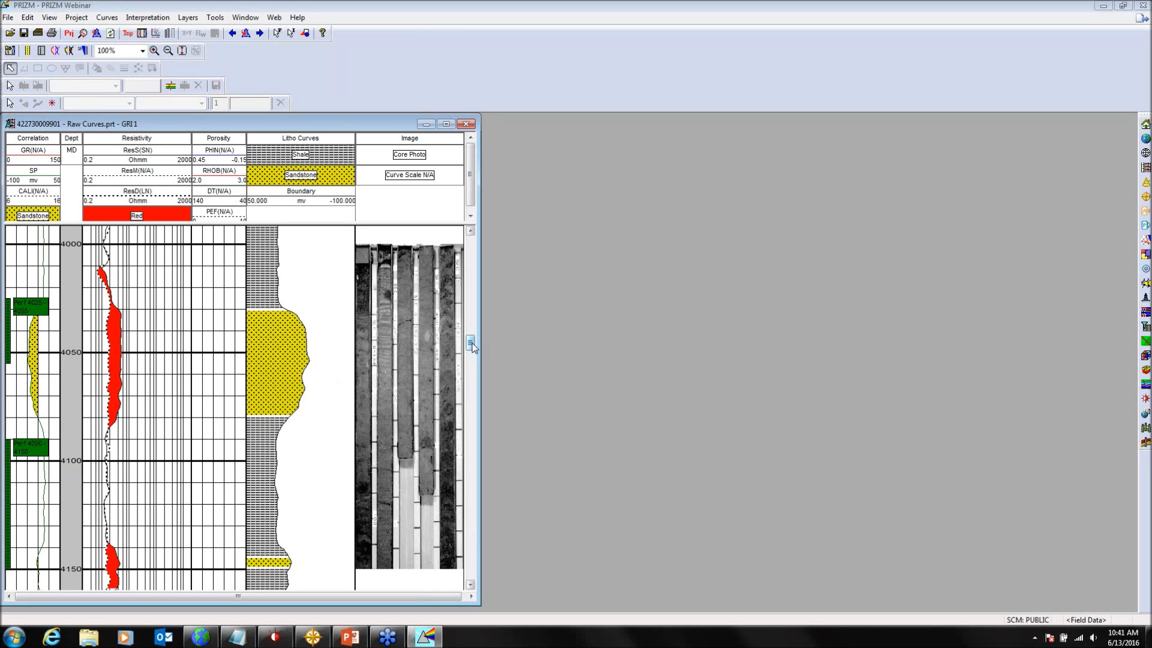
Step: Start a core data import from Core Data GRI 6.ASC into the GRI #6 well
left_click(6, 21)
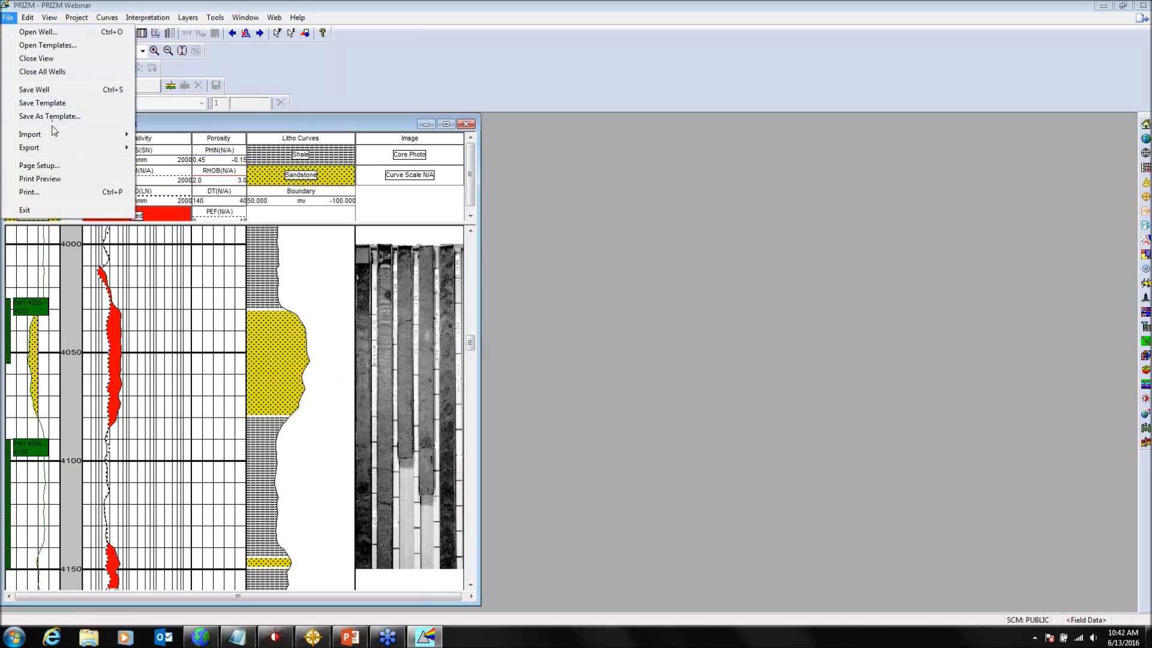
mouse_move(54, 136)
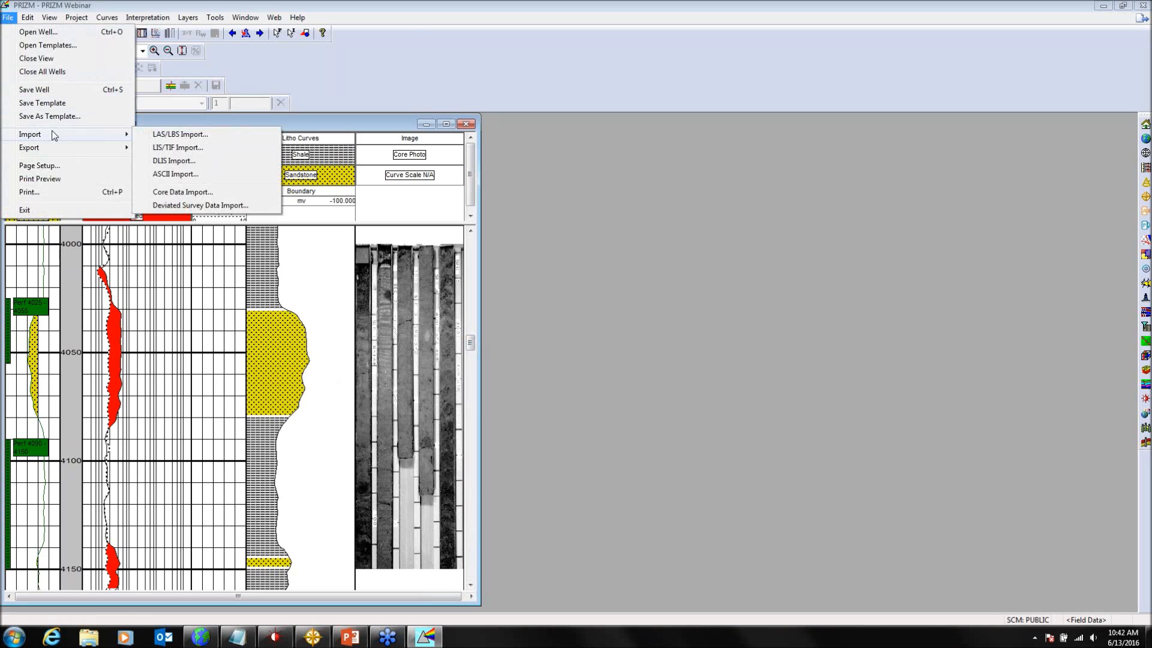
left_click(188, 192)
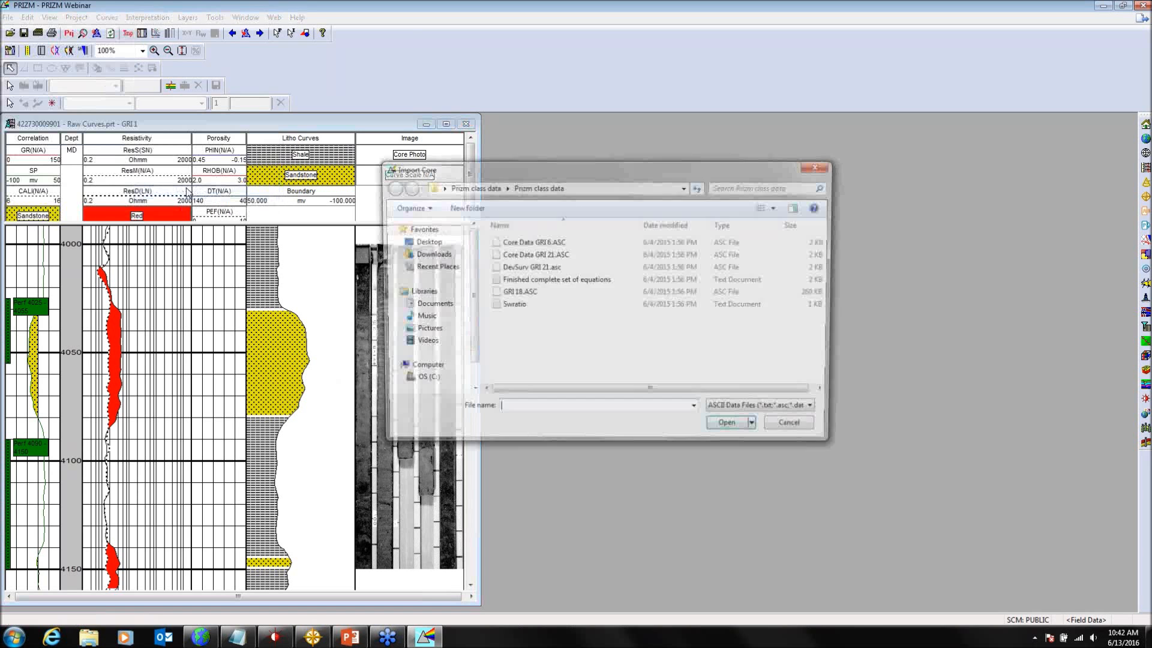
left_click(542, 245)
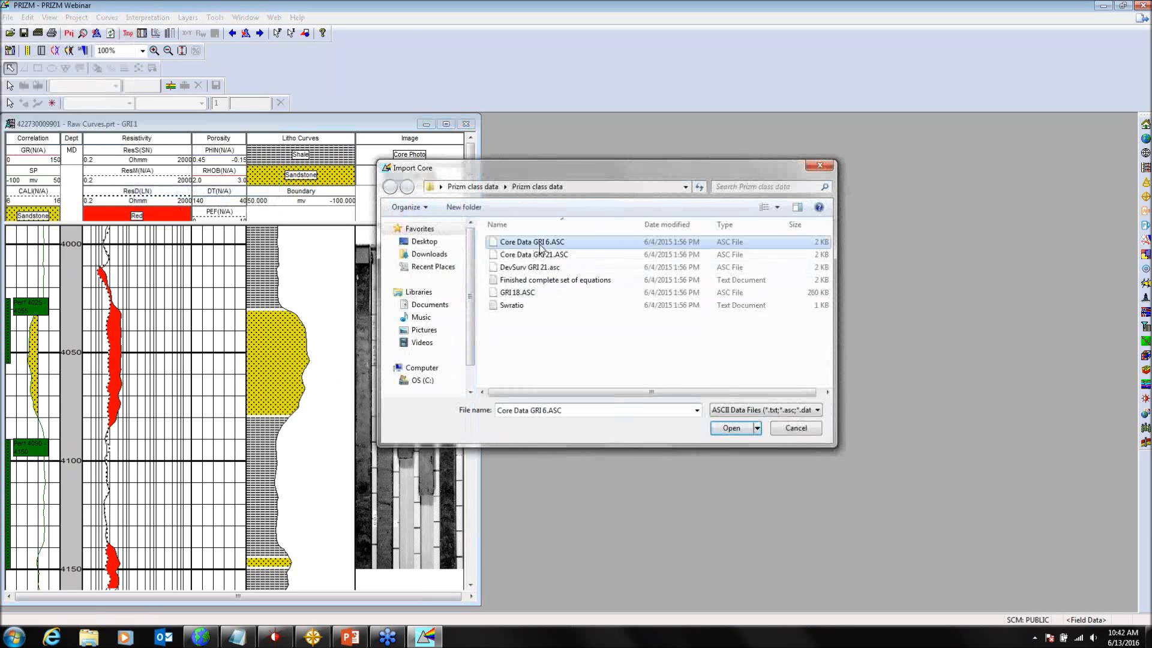
left_click(726, 429)
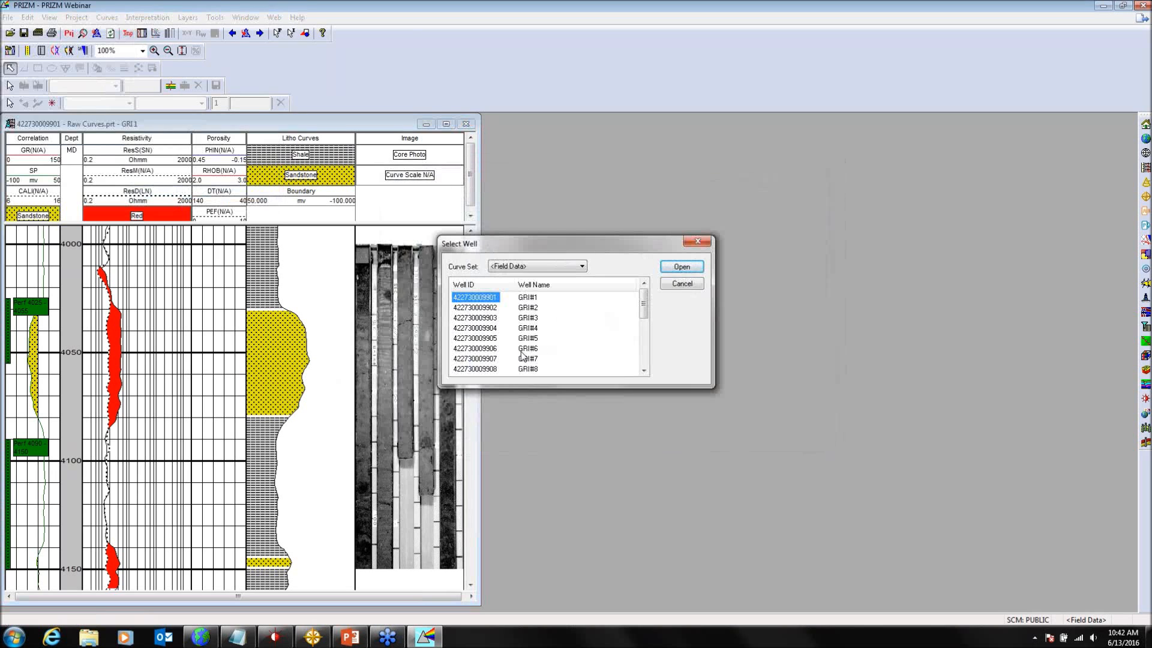
left_click(494, 349)
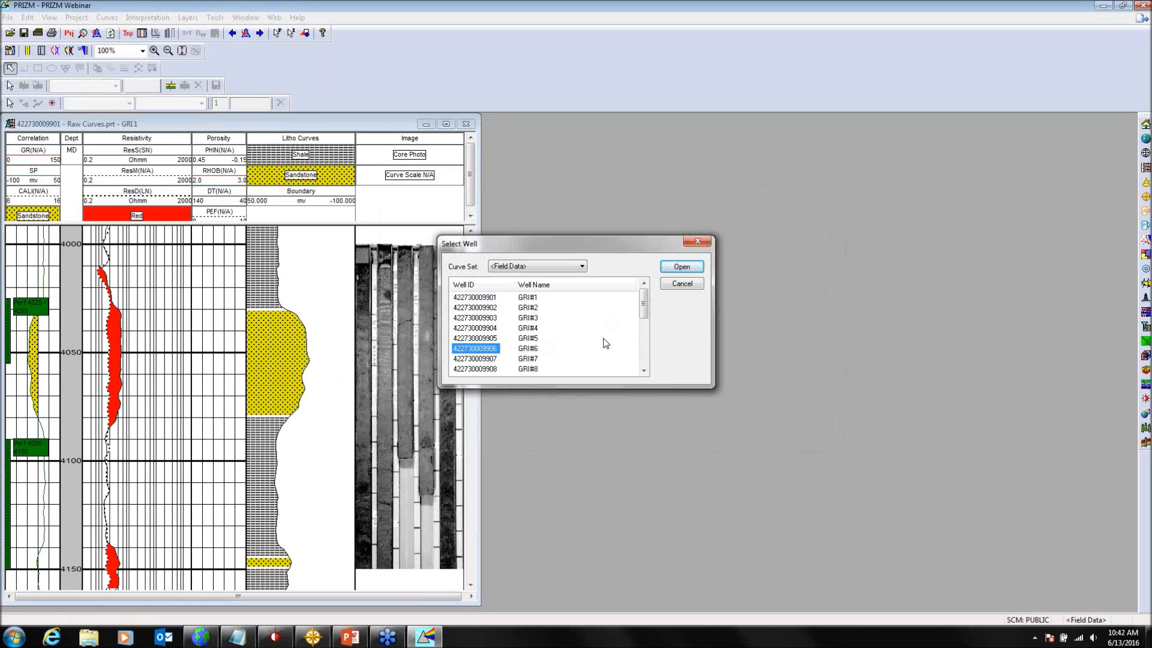
left_click(680, 267)
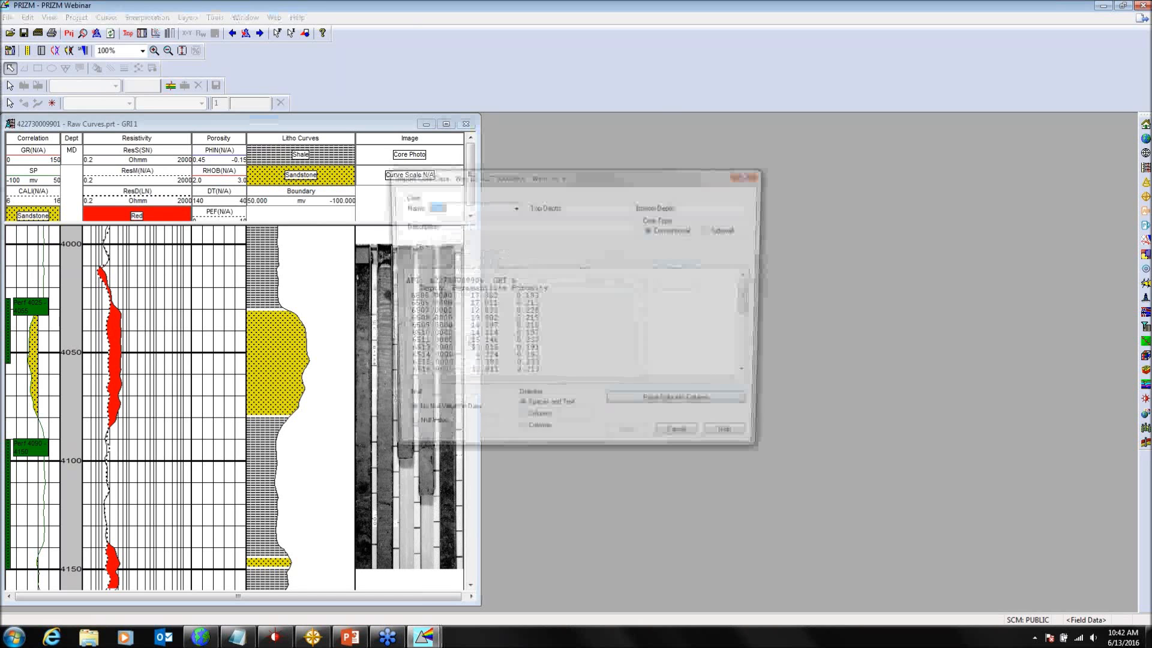
Step: Parse the core data into columns starting at the 6505 depth row, with the depth unit set to Feet
left_click(428, 298)
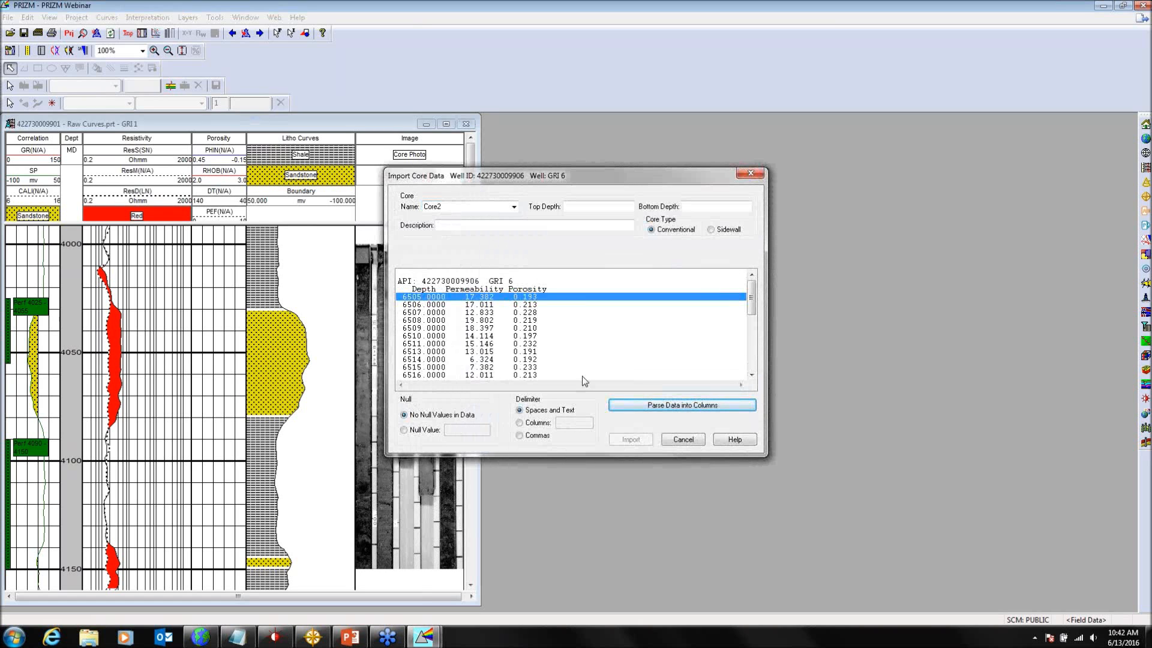
left_click(652, 405)
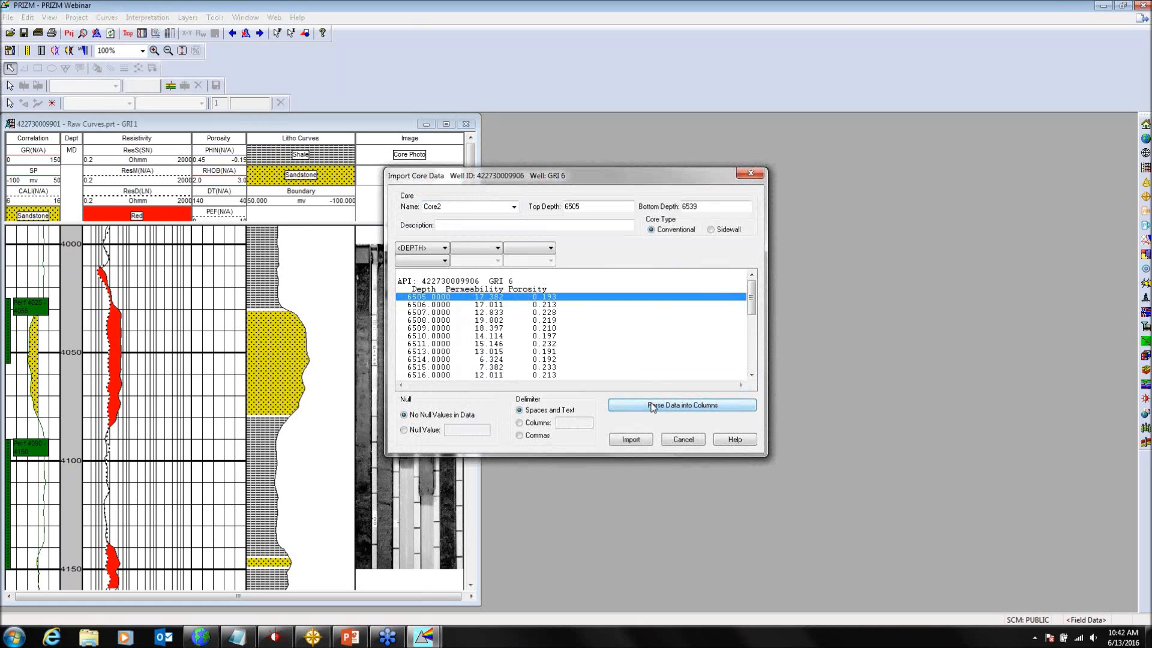
left_click(423, 260)
left_click(424, 274)
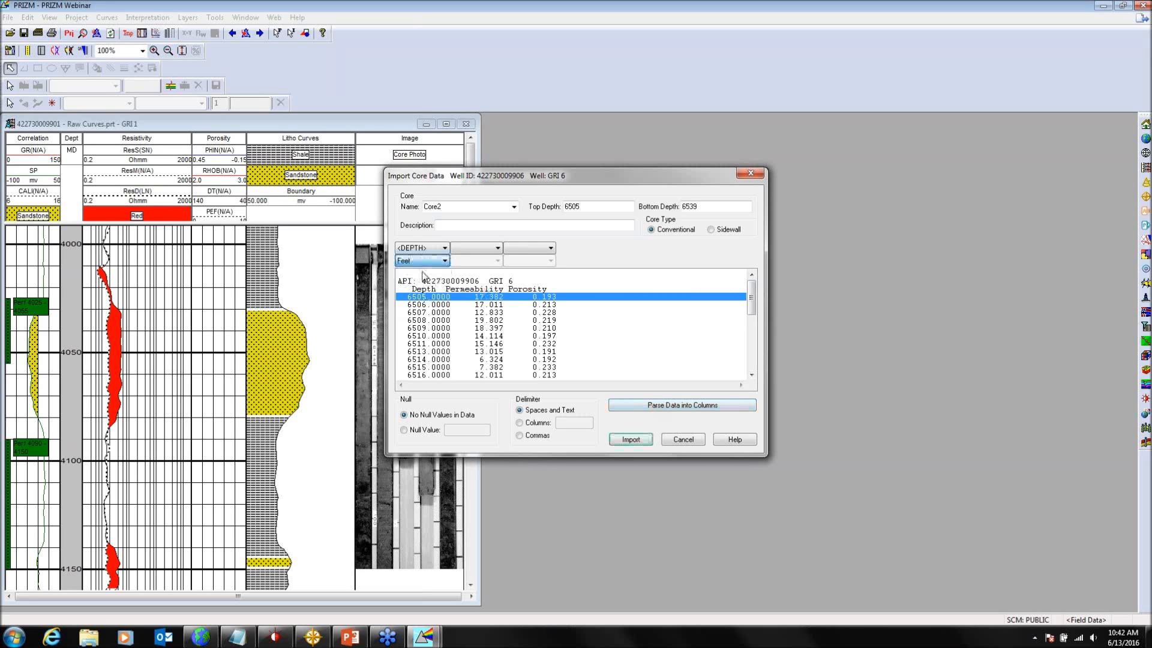
Step: Assign the permeability column to Core_Kmax and the porosity column to Core_Por
left_click(486, 251)
left_click(486, 250)
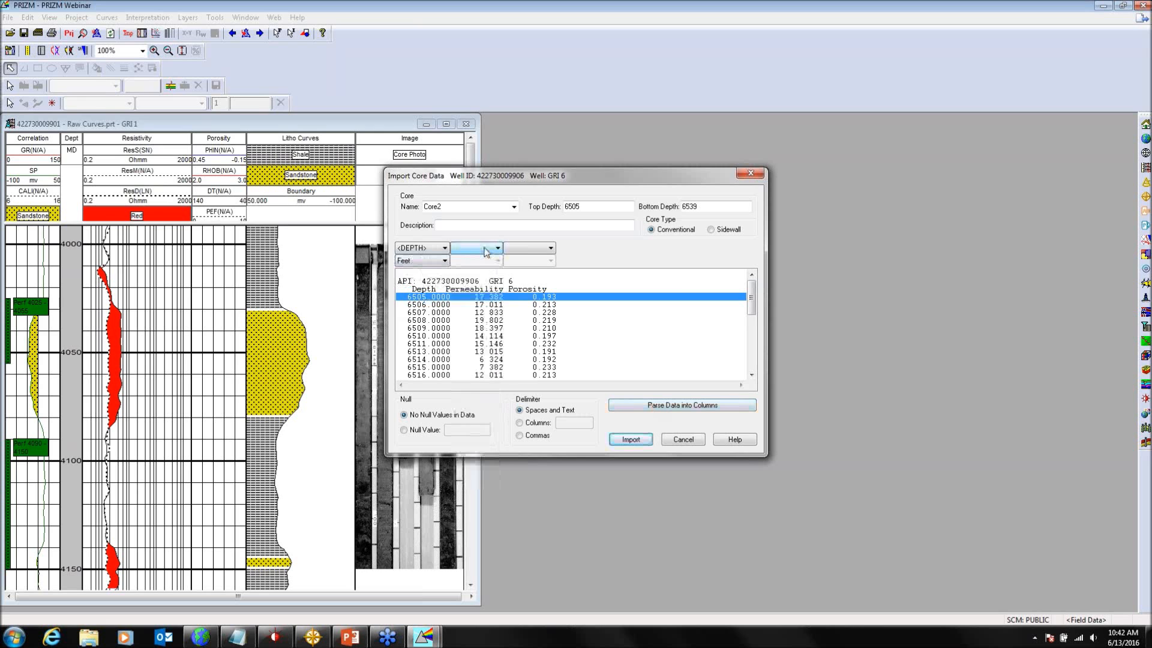
left_click(486, 251)
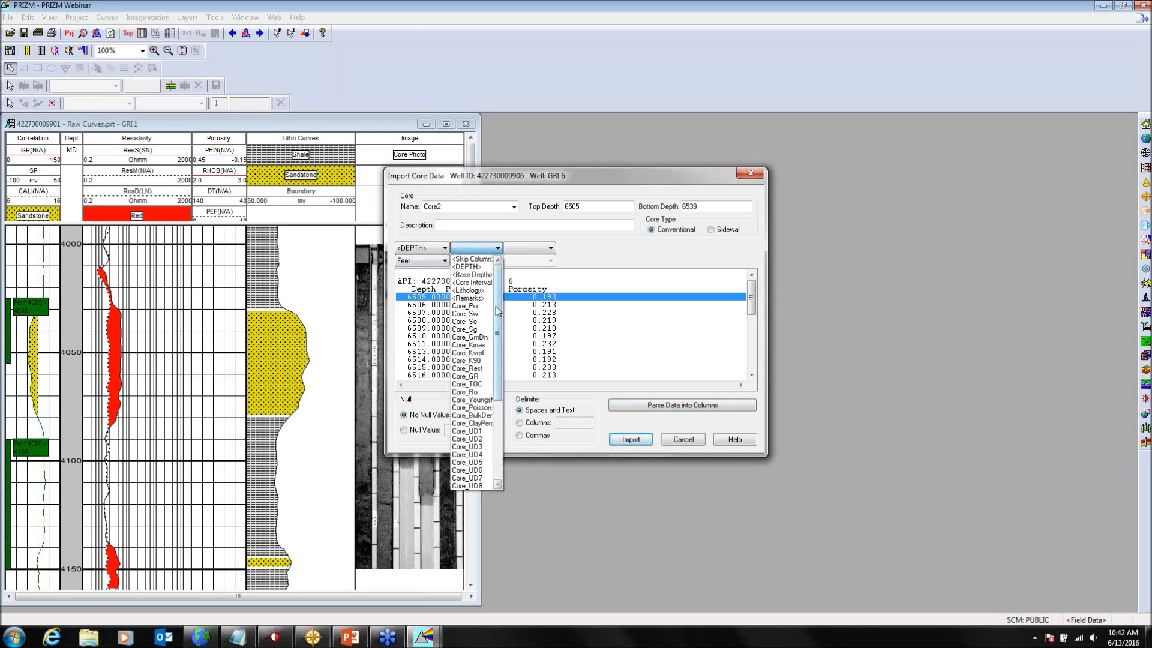
left_click(477, 344)
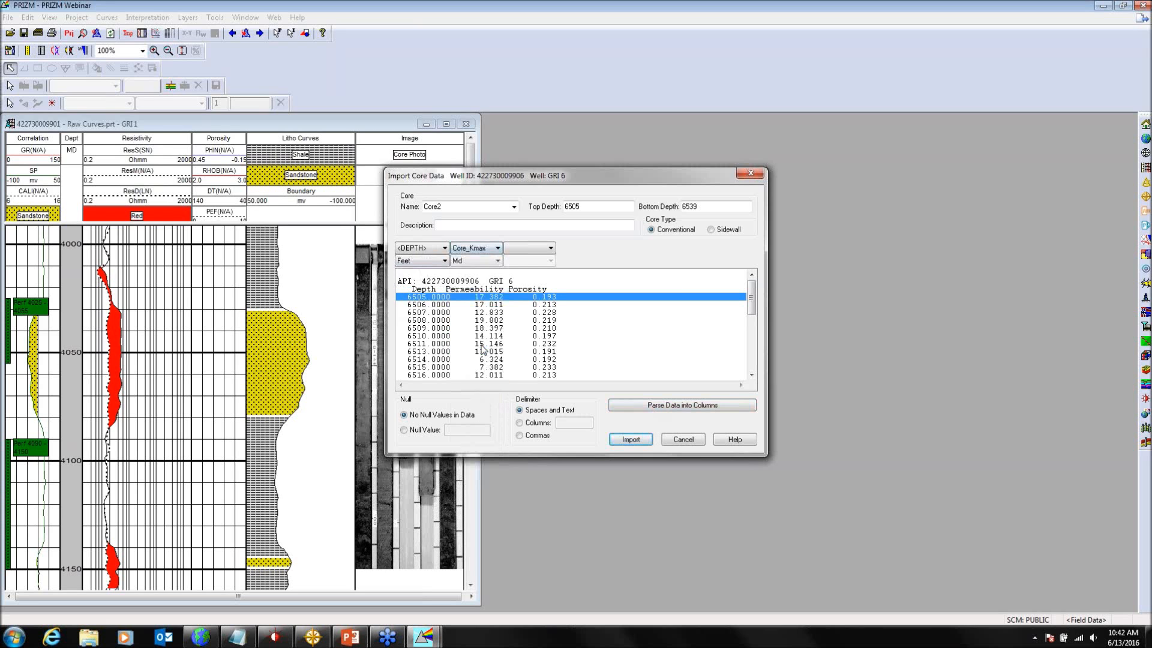
left_click(533, 249)
left_click(532, 249)
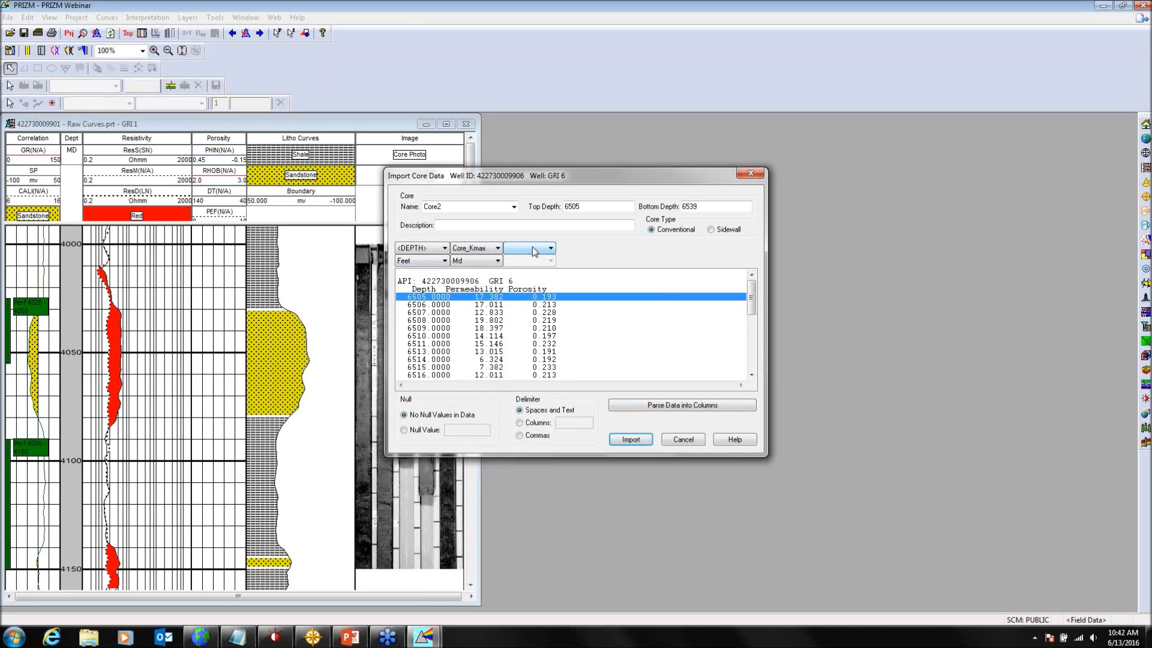
left_click(533, 249)
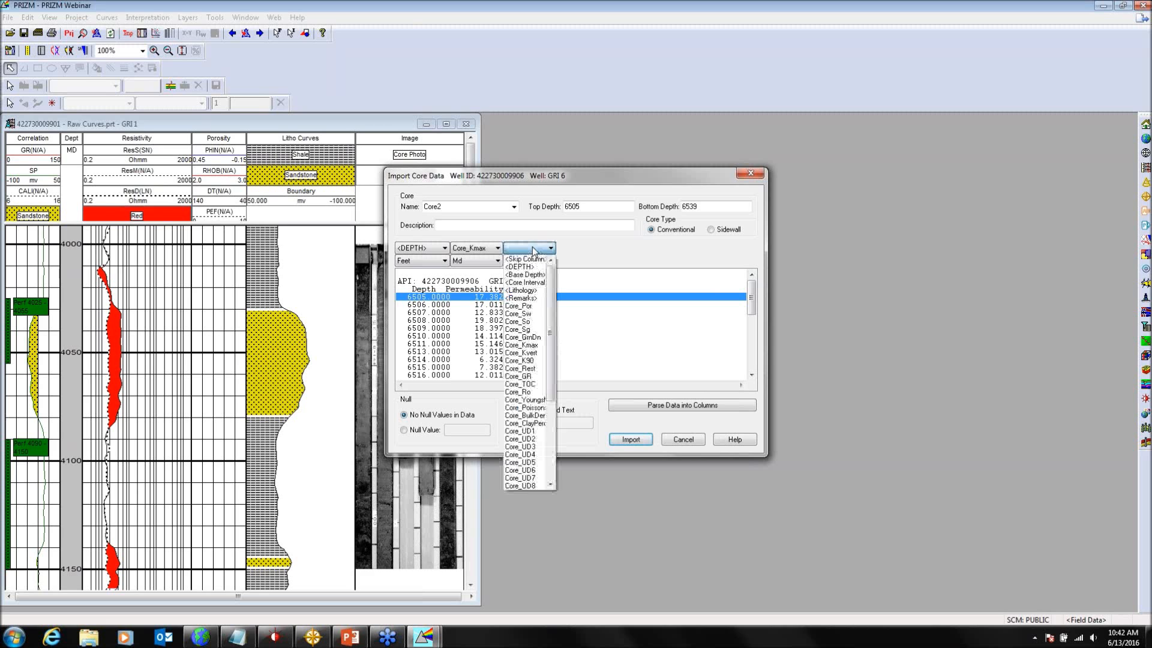
left_click(532, 306)
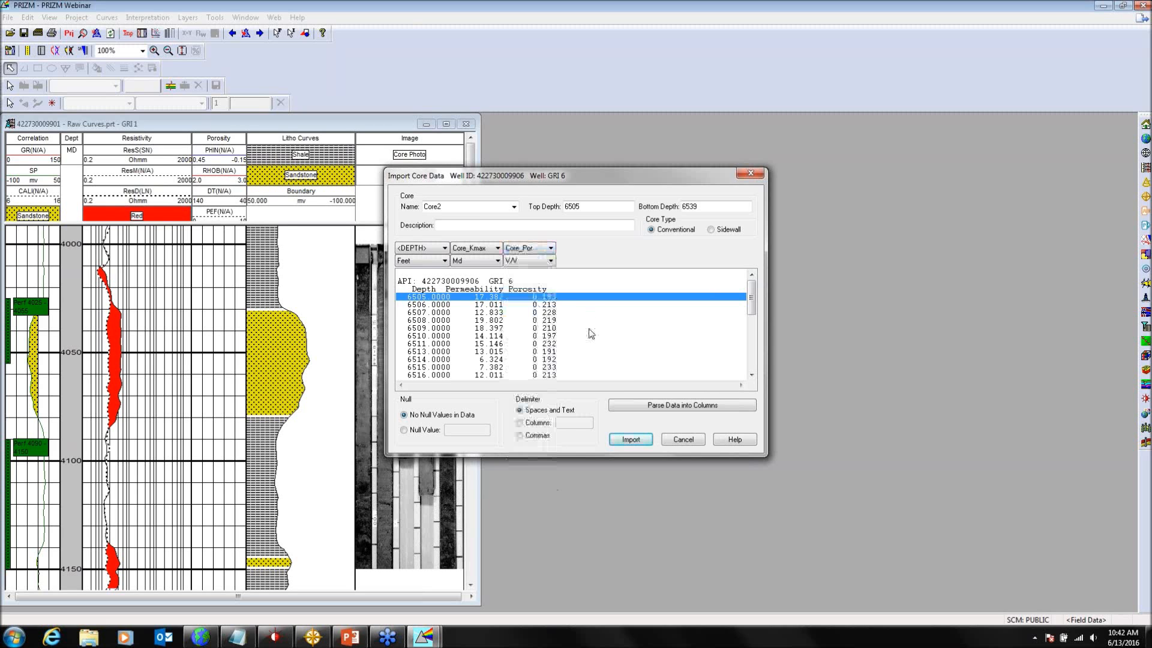
Step: Set the null value to 999.99, keep the core type Conventional, and import the core data
left_click(403, 430)
left_click_drag(751, 295, 757, 373)
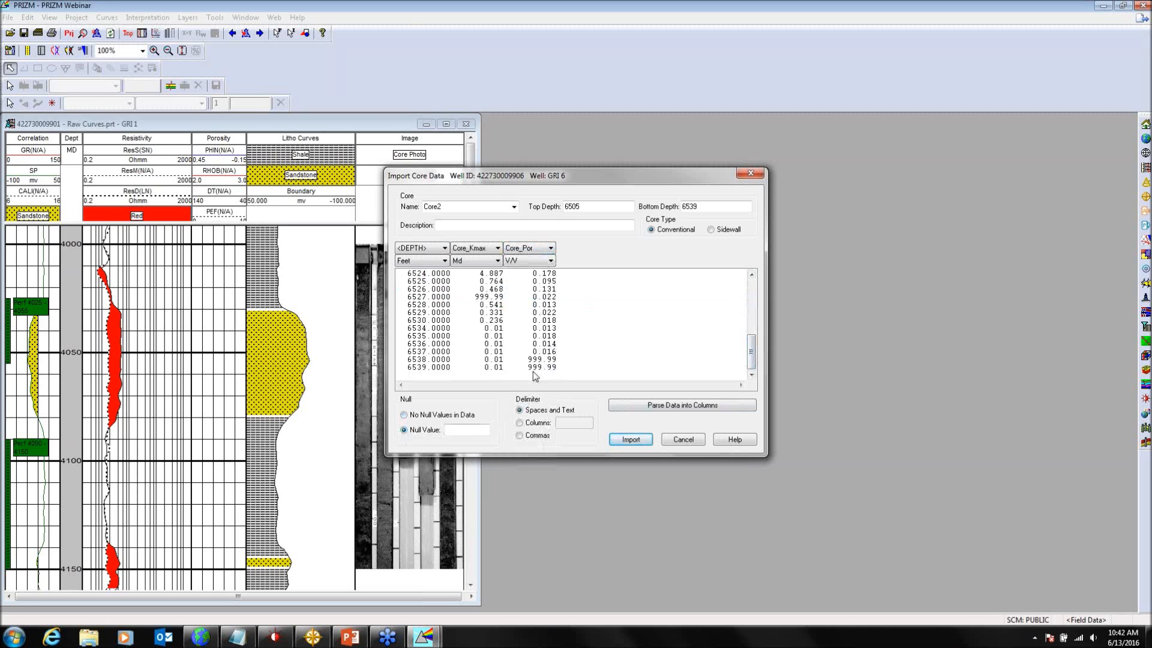
left_click(457, 428)
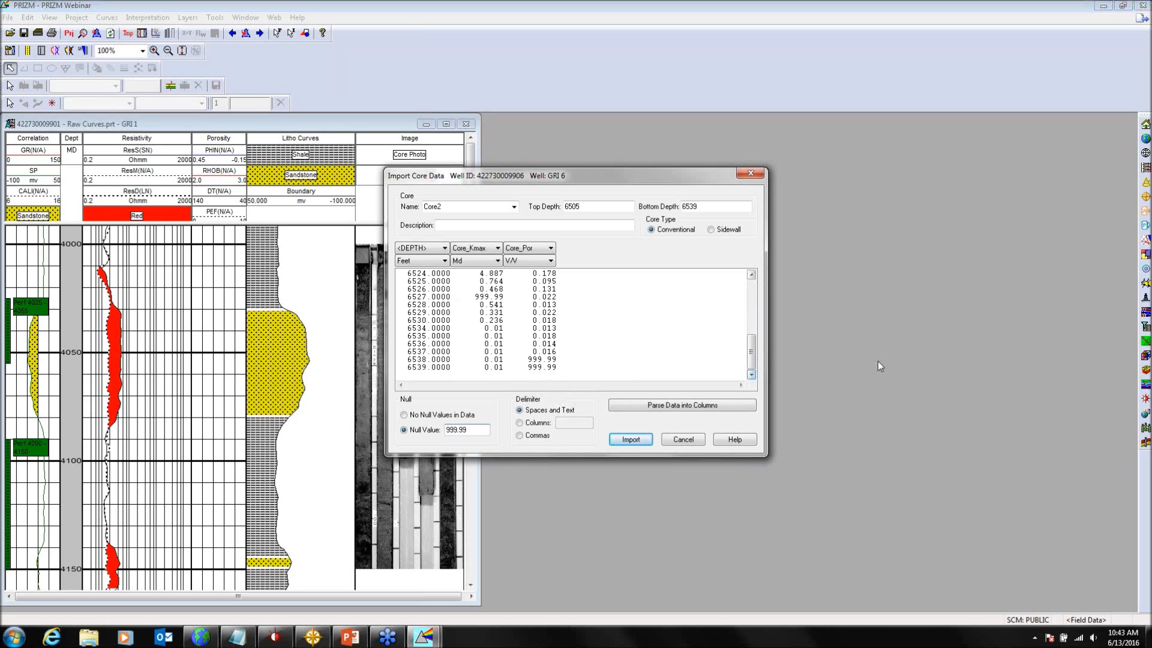
left_click_drag(752, 350, 754, 275)
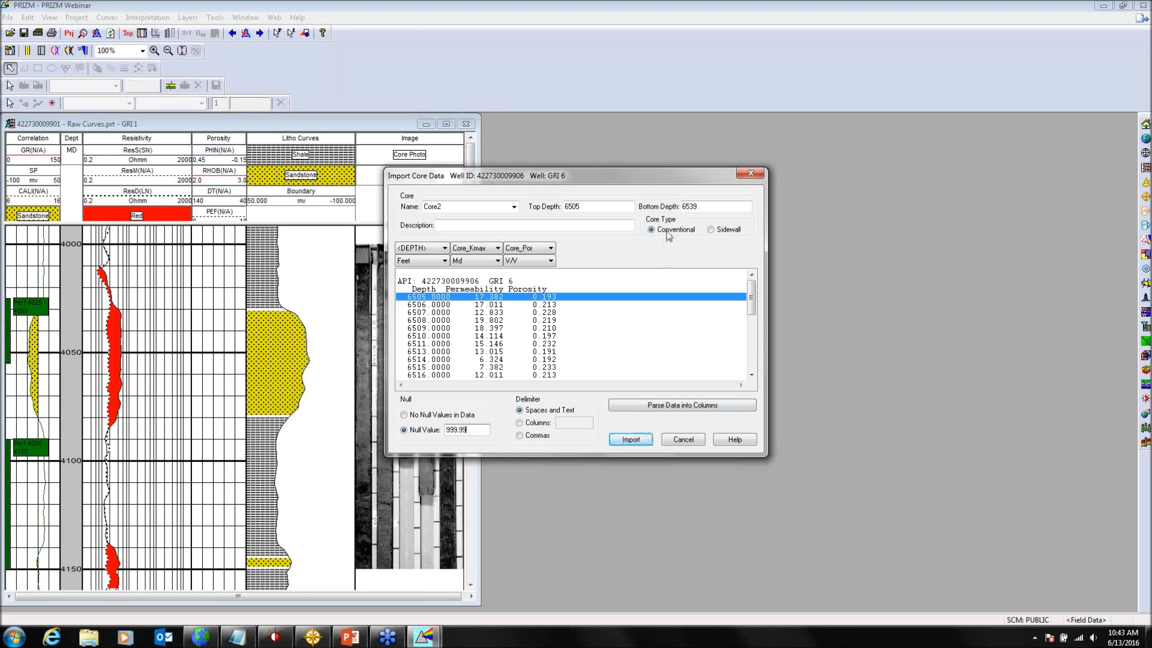
left_click(622, 445)
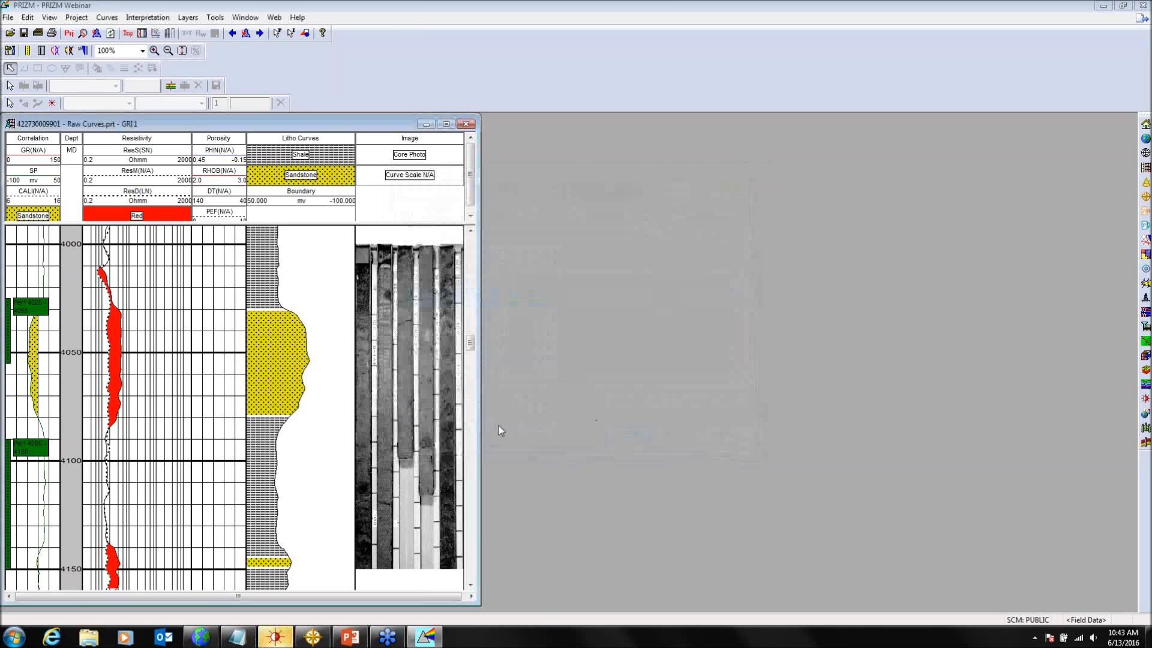
Step: Switch to WellBase and examine the imported core analysis records of the GRI 6 well
left_click(287, 640)
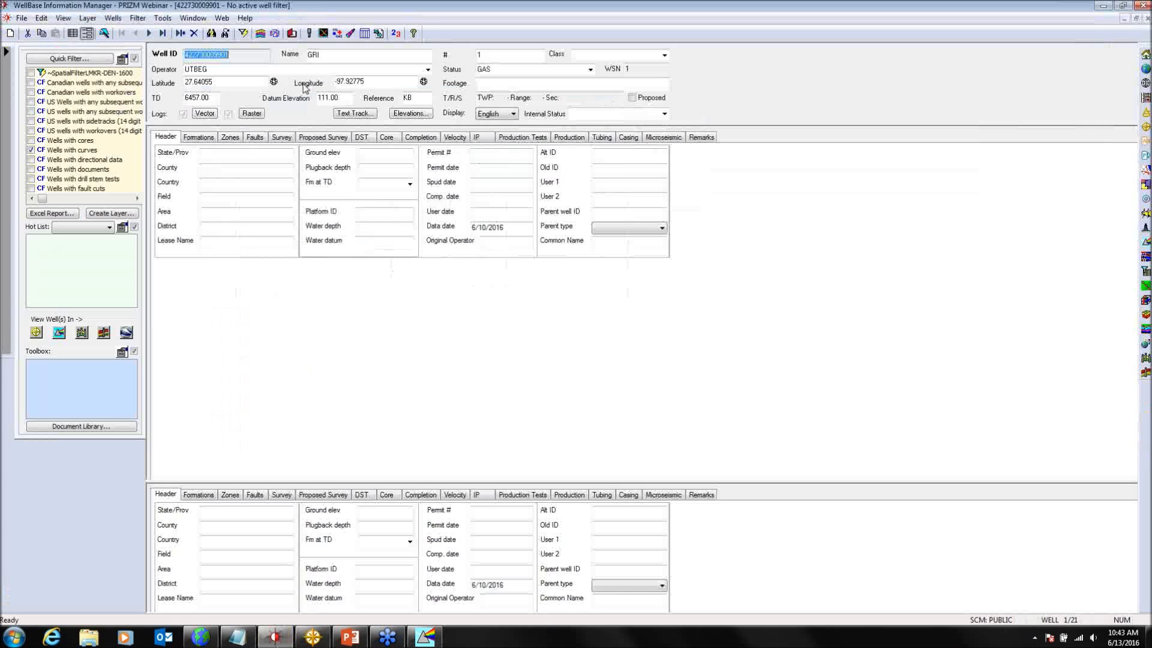
left_click(150, 34)
left_click(150, 34)
left_click(150, 34)
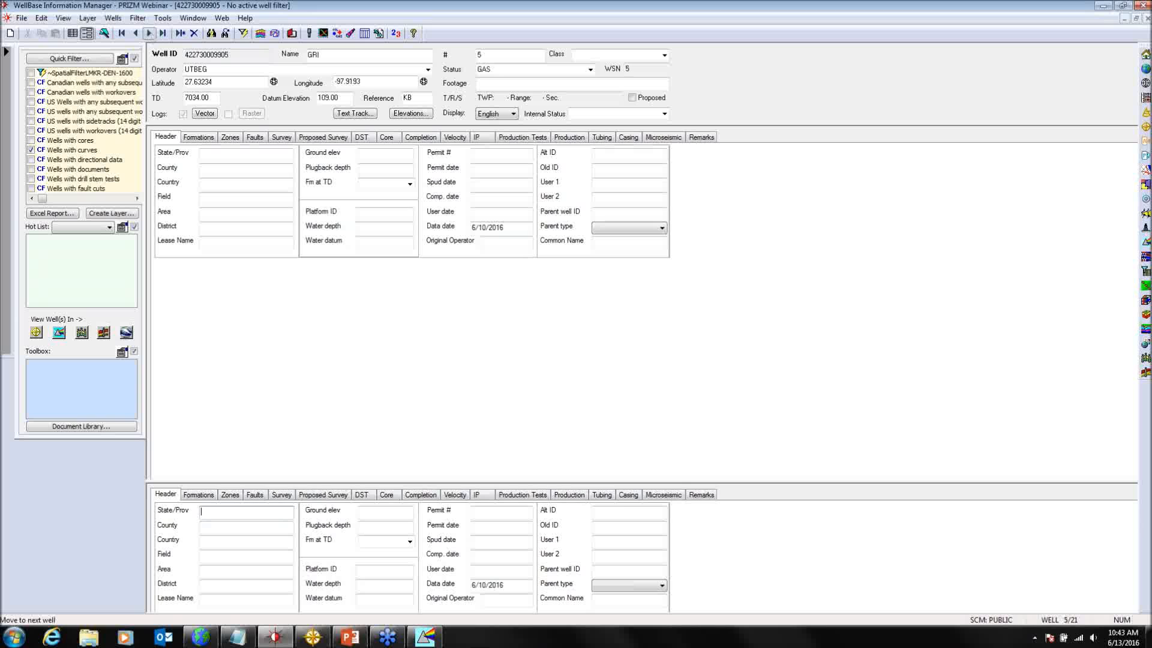
left_click(150, 34)
left_click(150, 33)
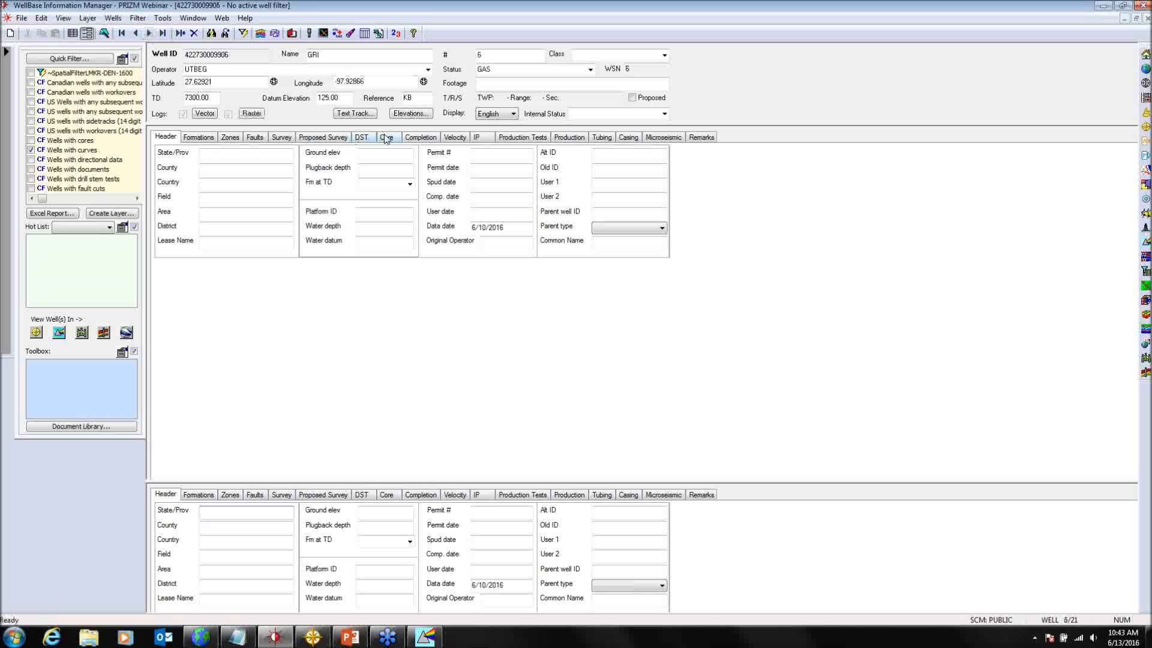
left_click(386, 138)
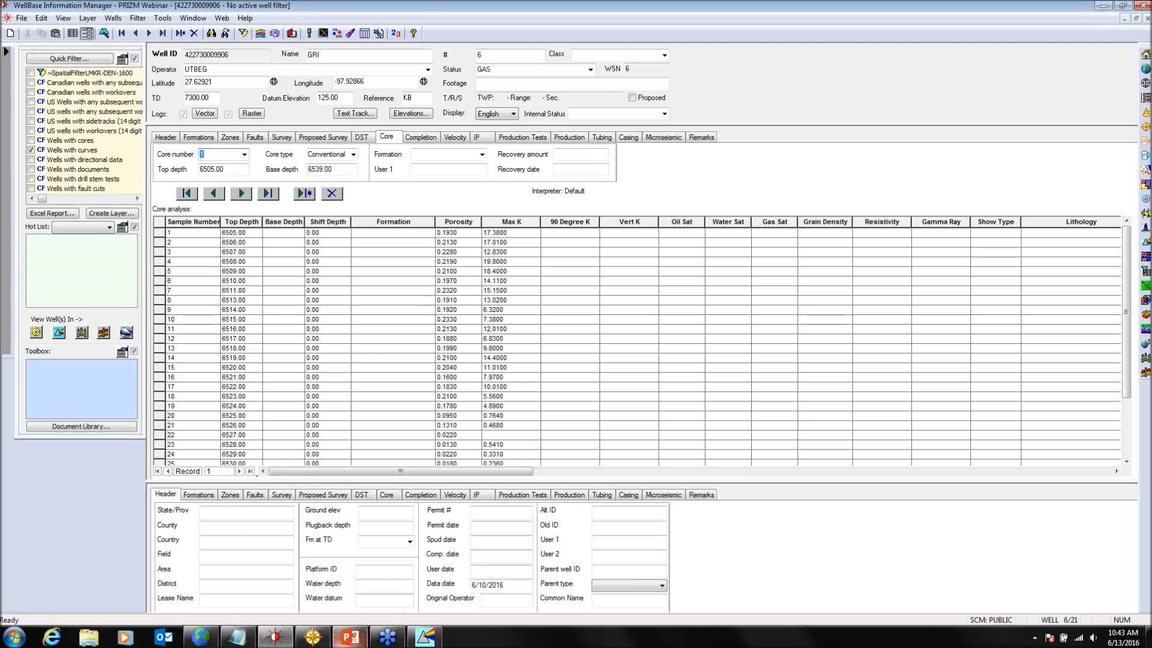
Step: Switch to PRIZM and slightly increase the height of the Raw Curves log window
mouse_move(349, 635)
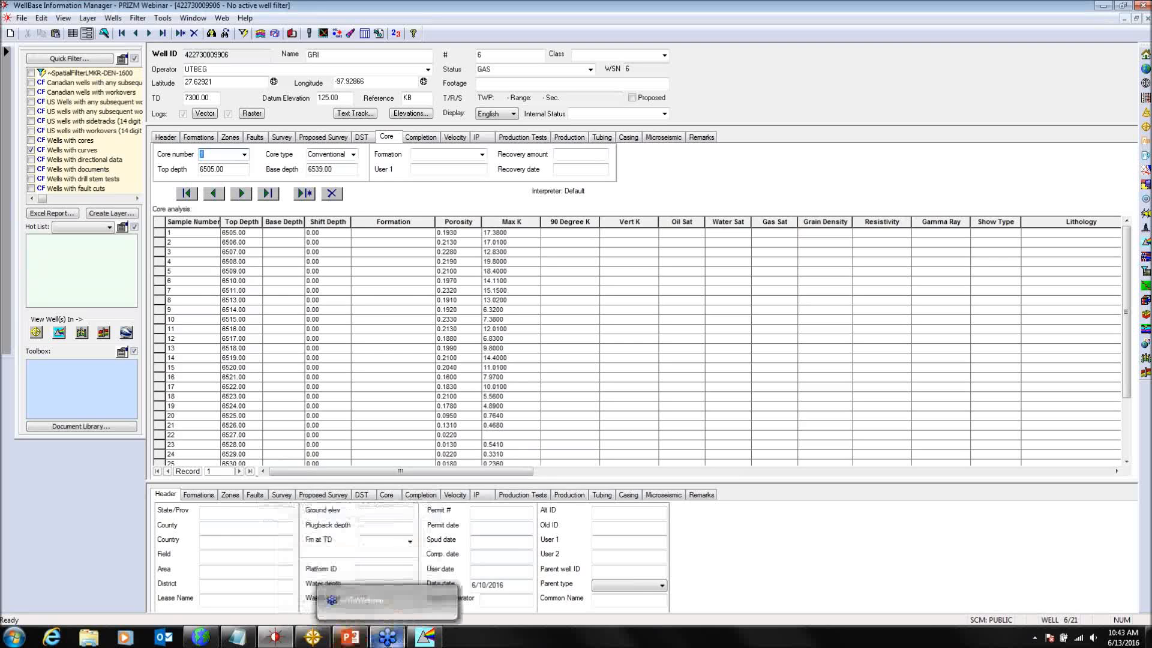
mouse_move(312, 637)
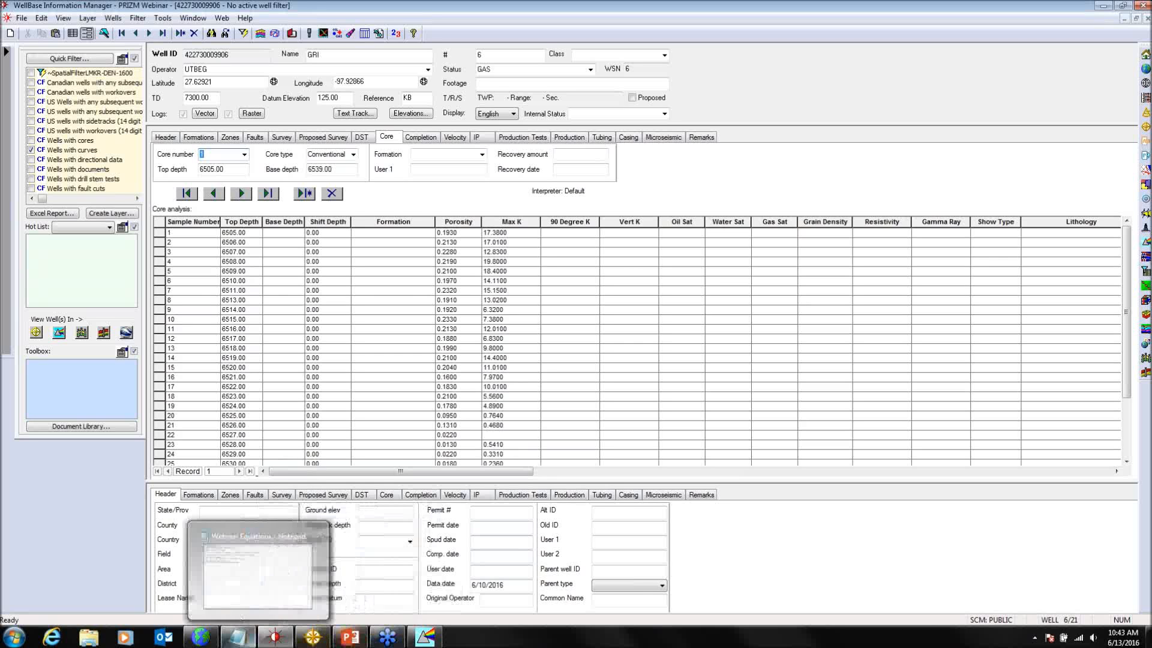
left_click(425, 637)
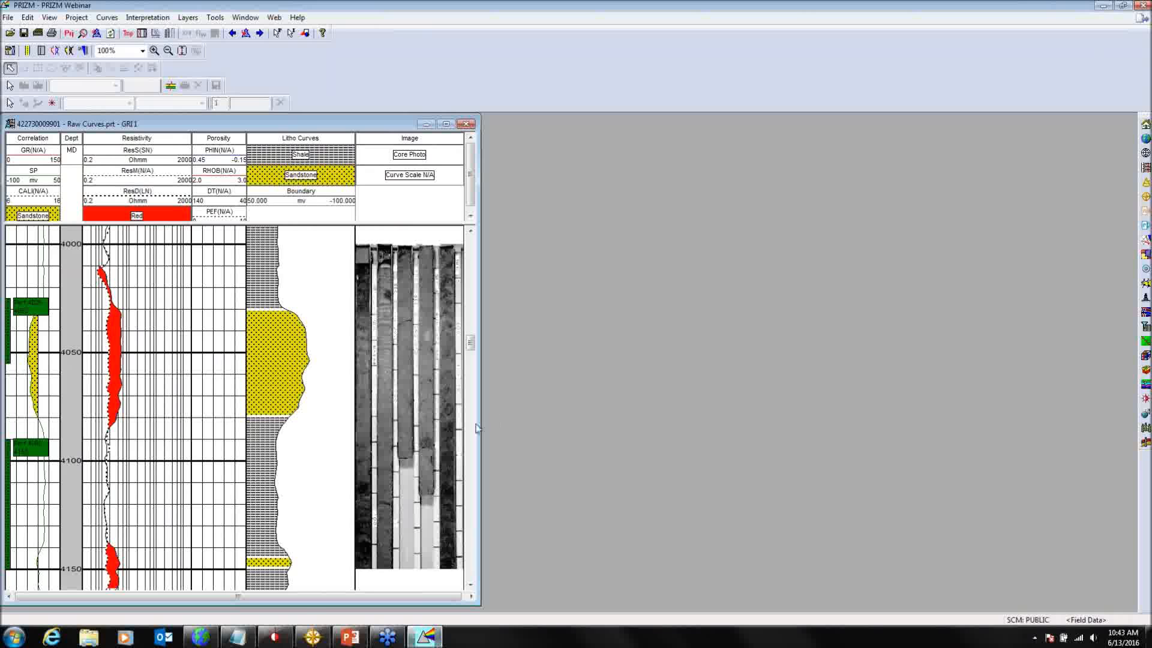
left_click_drag(303, 605, 303, 612)
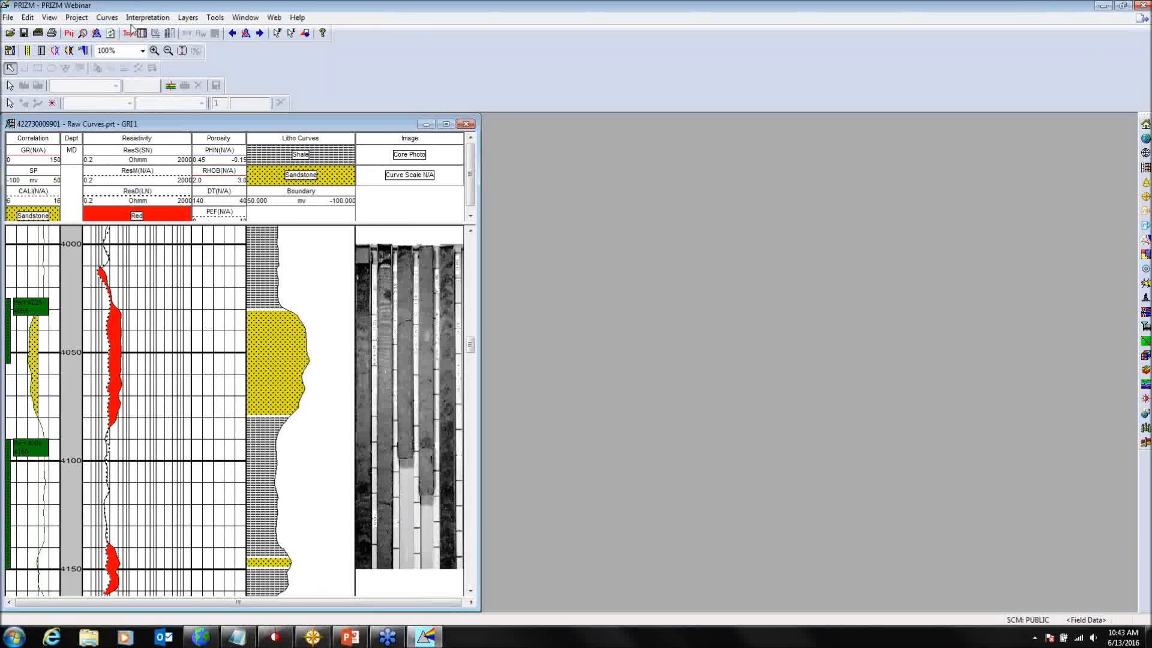
left_click(27, 18)
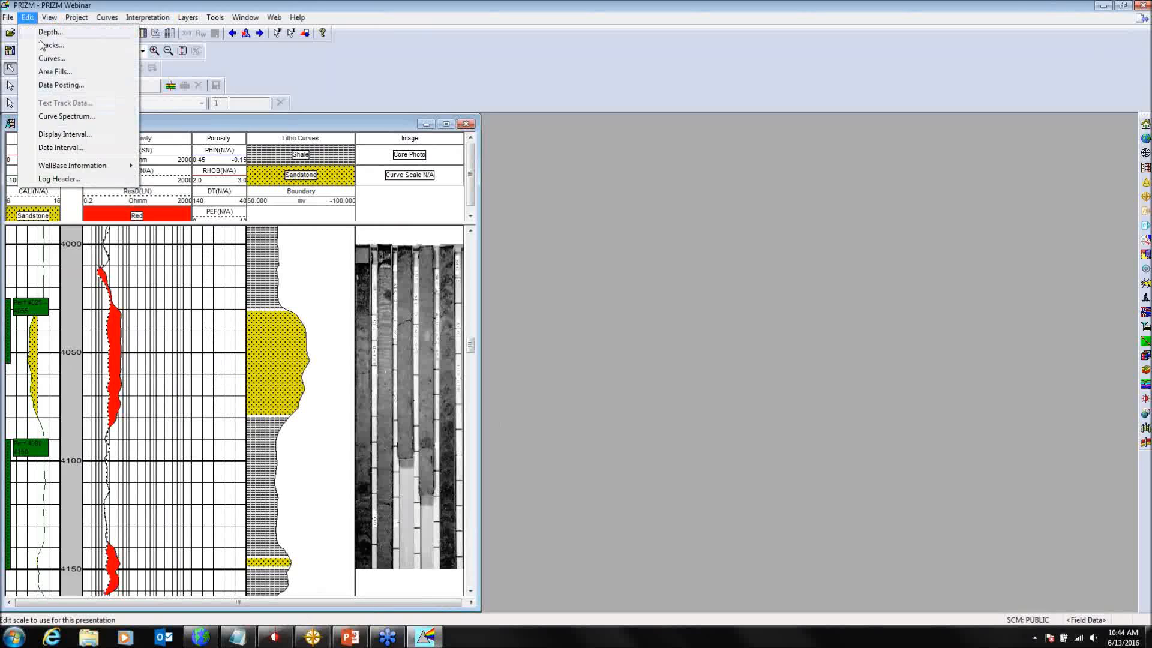
left_click(44, 58)
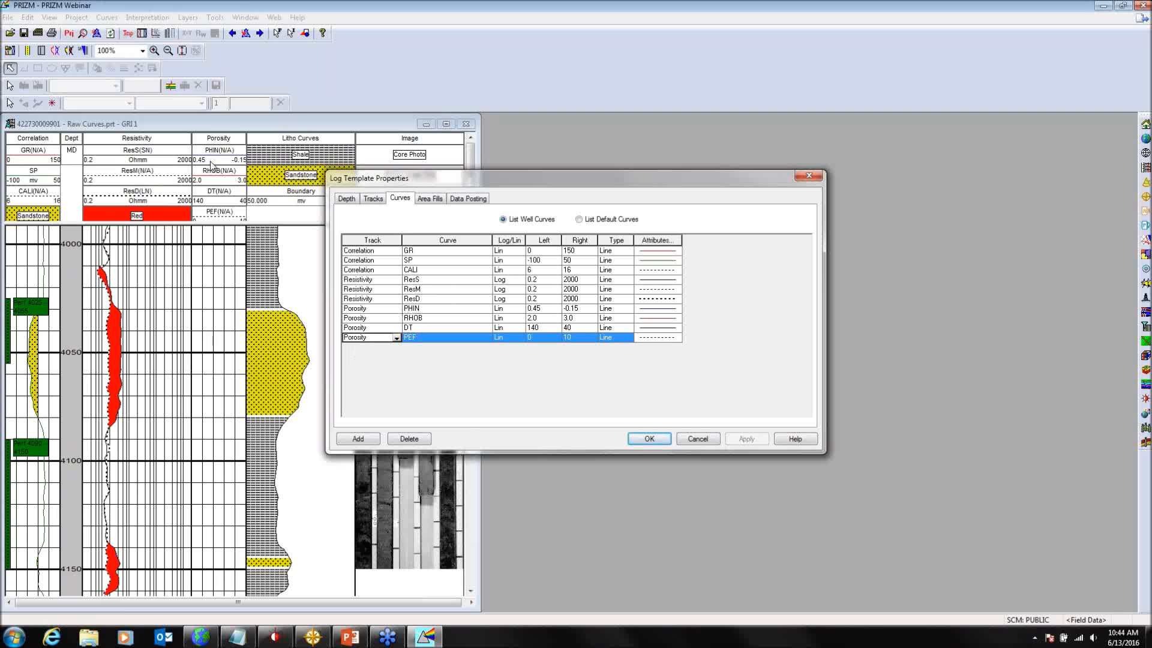
left_click(698, 439)
Step: Advance through the wells to display the Raw Curves log of well GRI 6
left_click(260, 33)
left_click(260, 33)
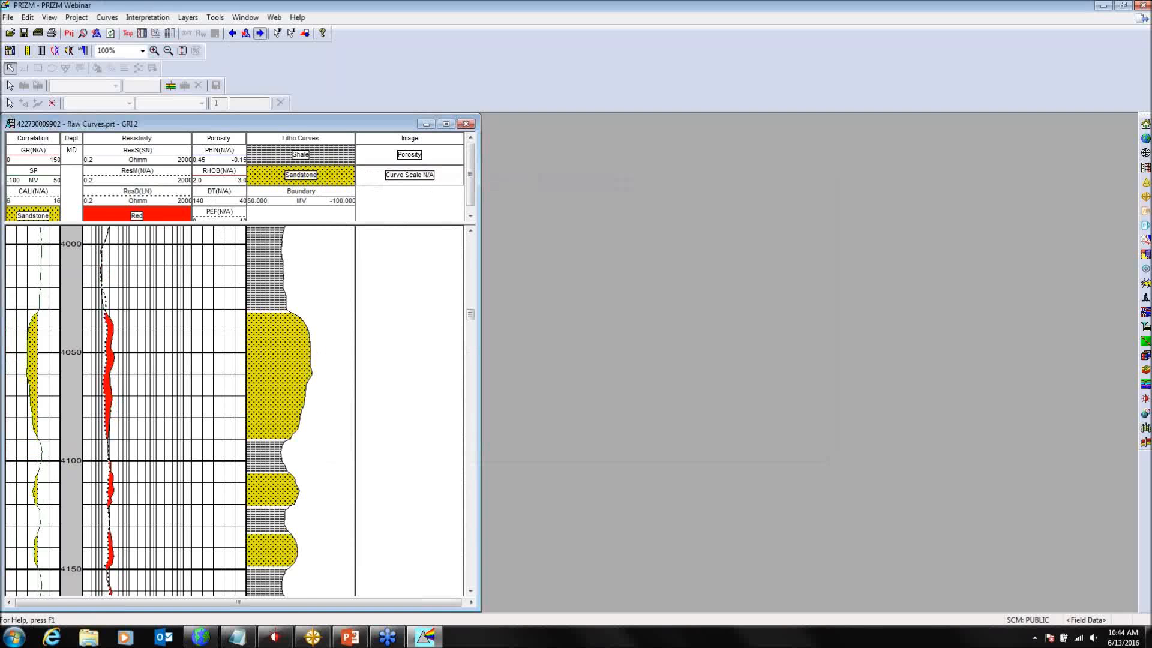
left_click(260, 34)
left_click(259, 34)
left_click(260, 34)
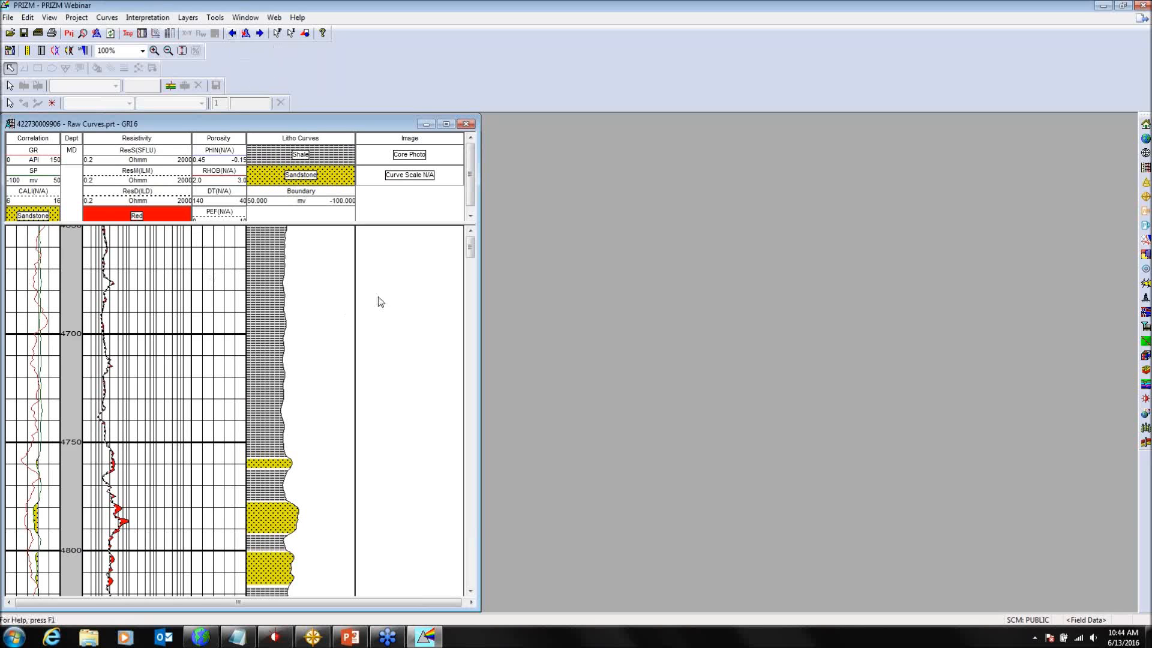
Step: Add the Core_Por curve to the Porosity track in the log template's curve list
left_click_drag(470, 250, 479, 422)
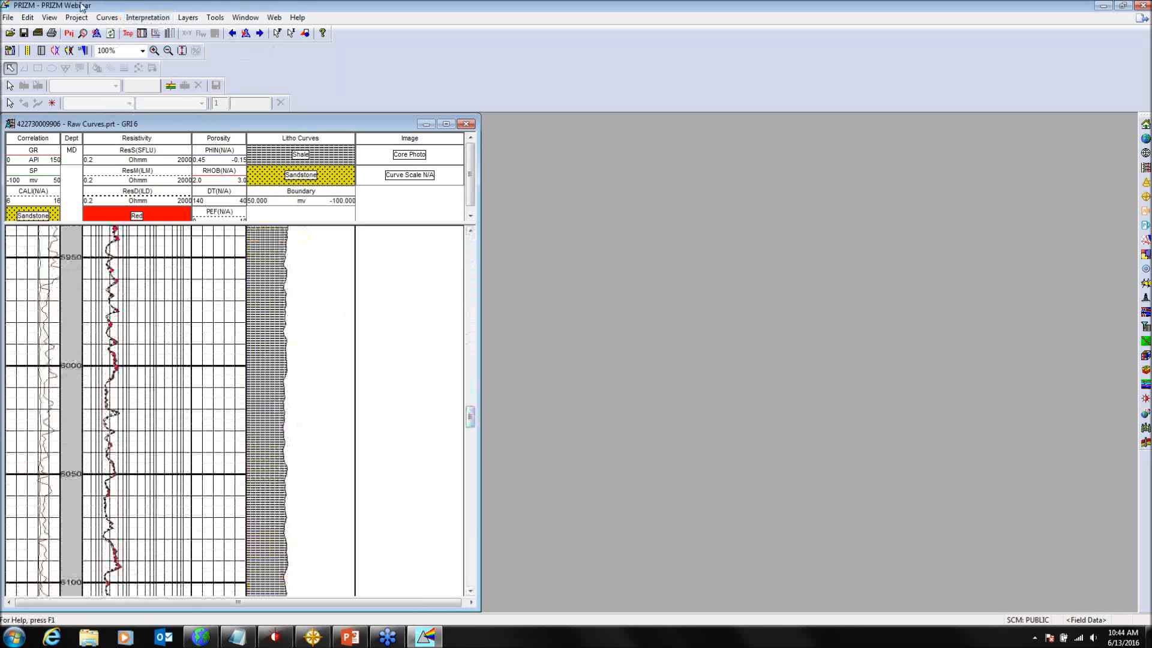
left_click(102, 18)
right_click(216, 273)
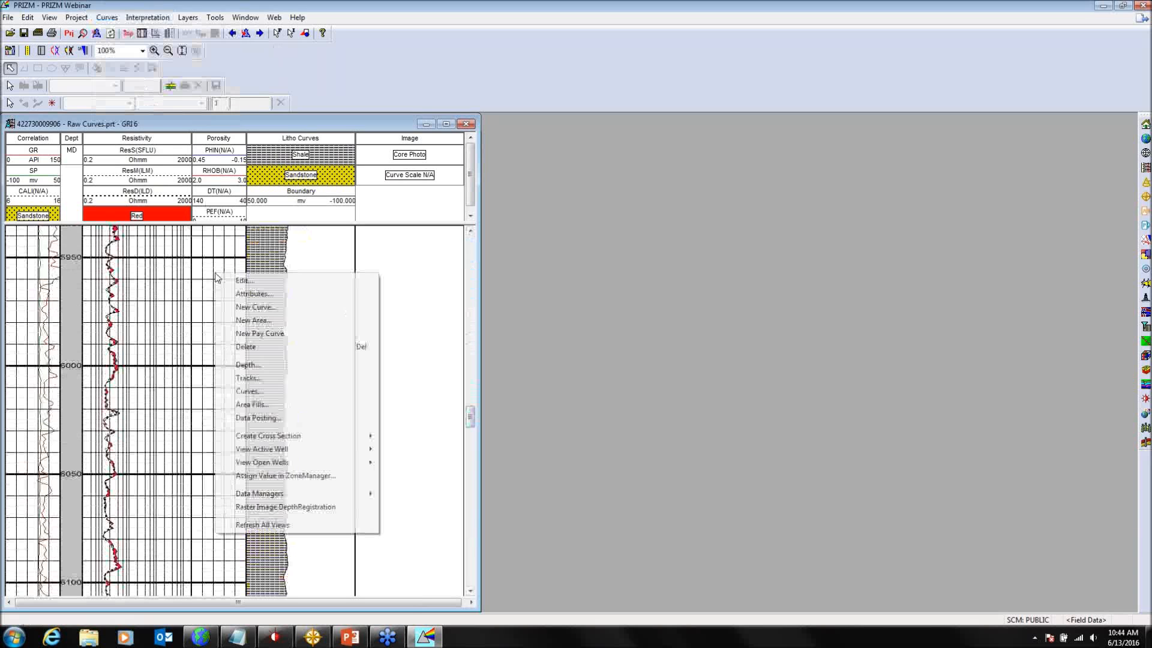
left_click(258, 393)
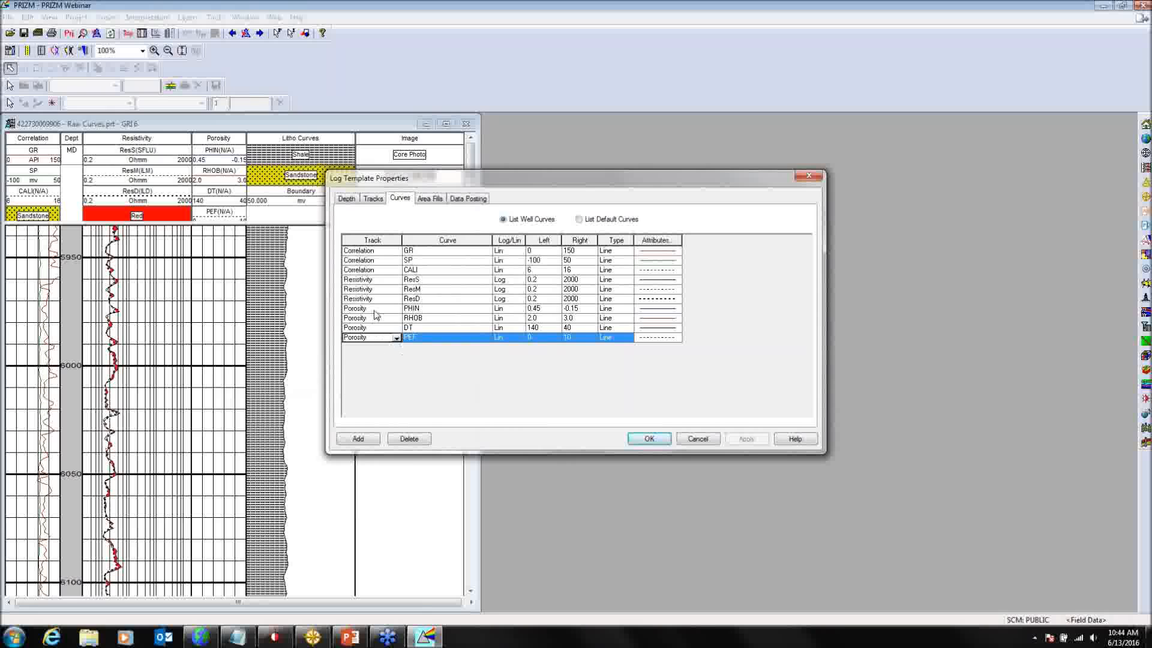
left_click(358, 439)
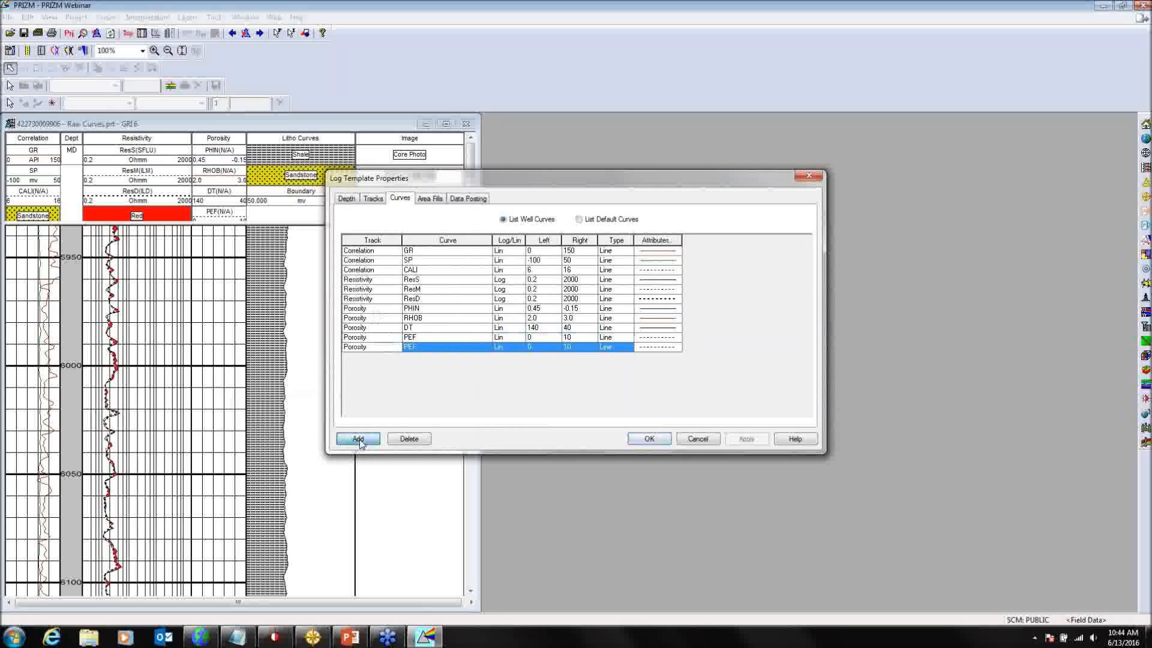
left_click(408, 350)
left_click(487, 347)
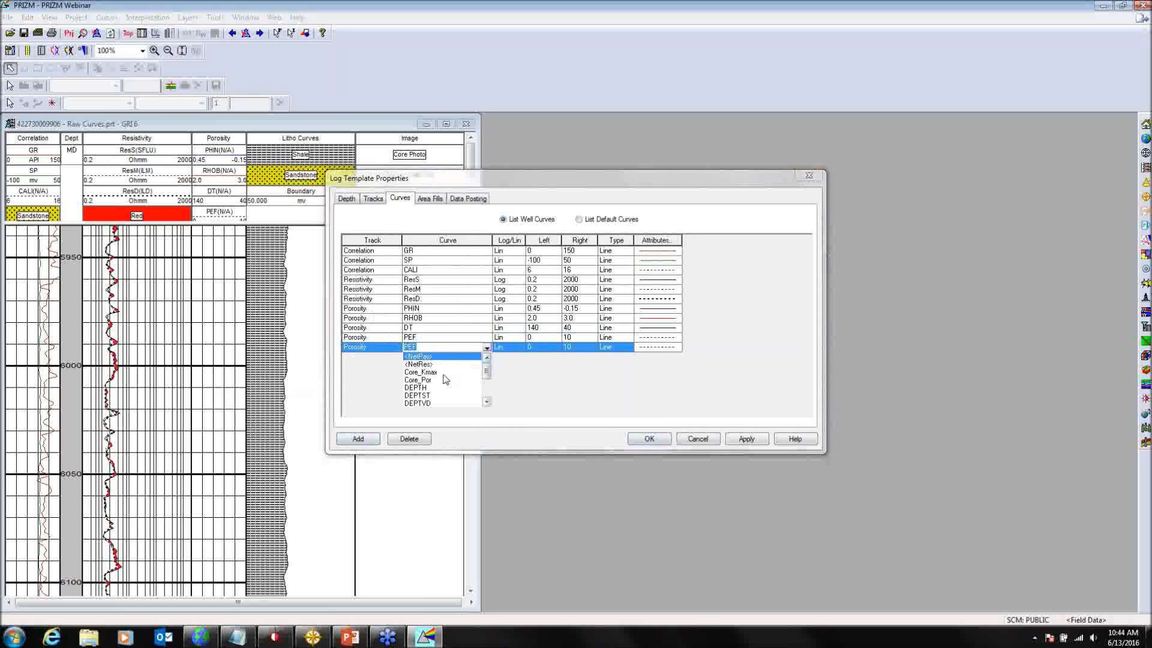
left_click(426, 381)
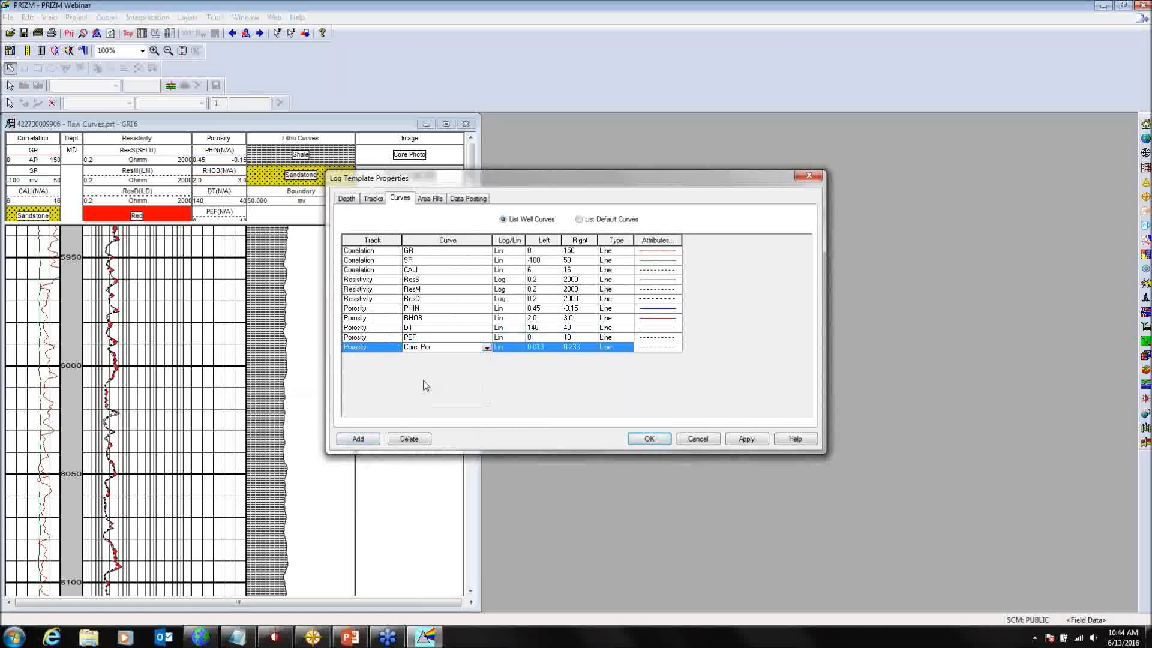
Step: Set the Core_Por curve's left scale to 0.45 and its right scale to -0.15
left_click(544, 347)
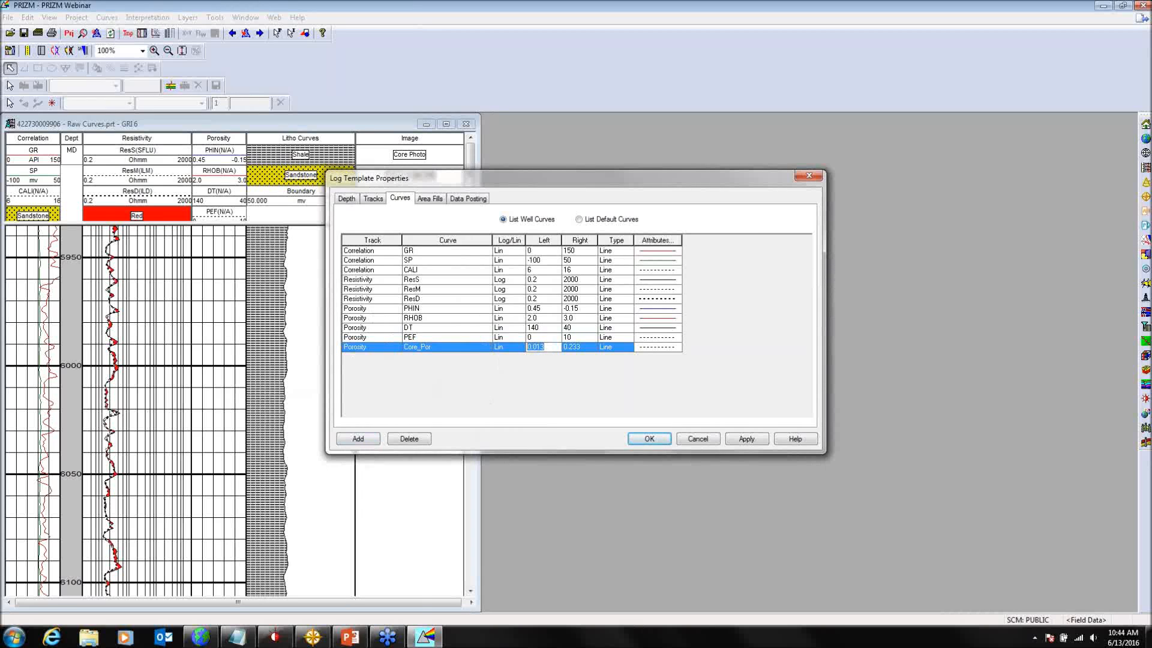
type("0.45")
left_click(585, 346)
type("-")
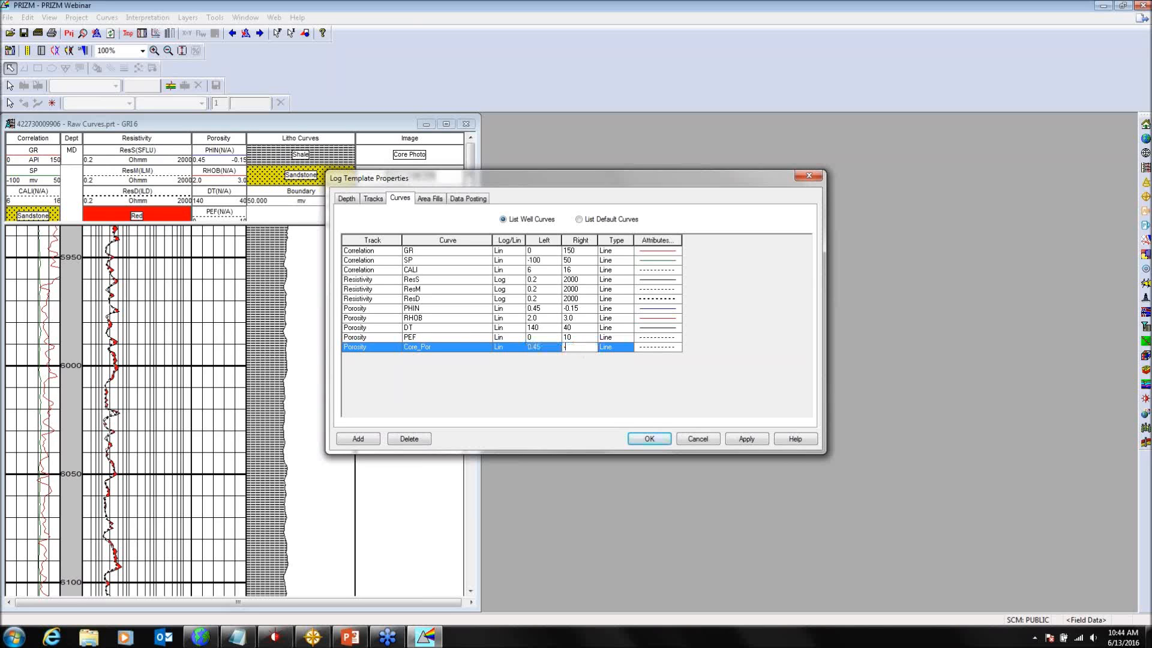
type("0.15")
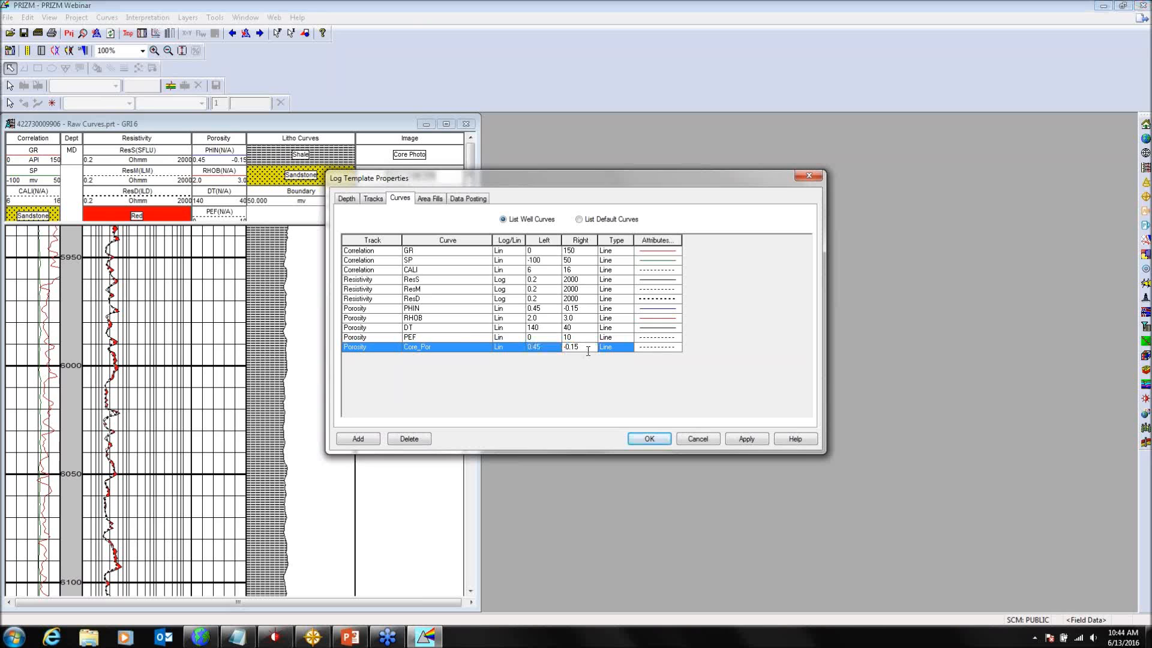
Step: Style the Core_Por curve with a blank line and size 2 triangle symbols, and apply it to the log template
left_click(659, 347)
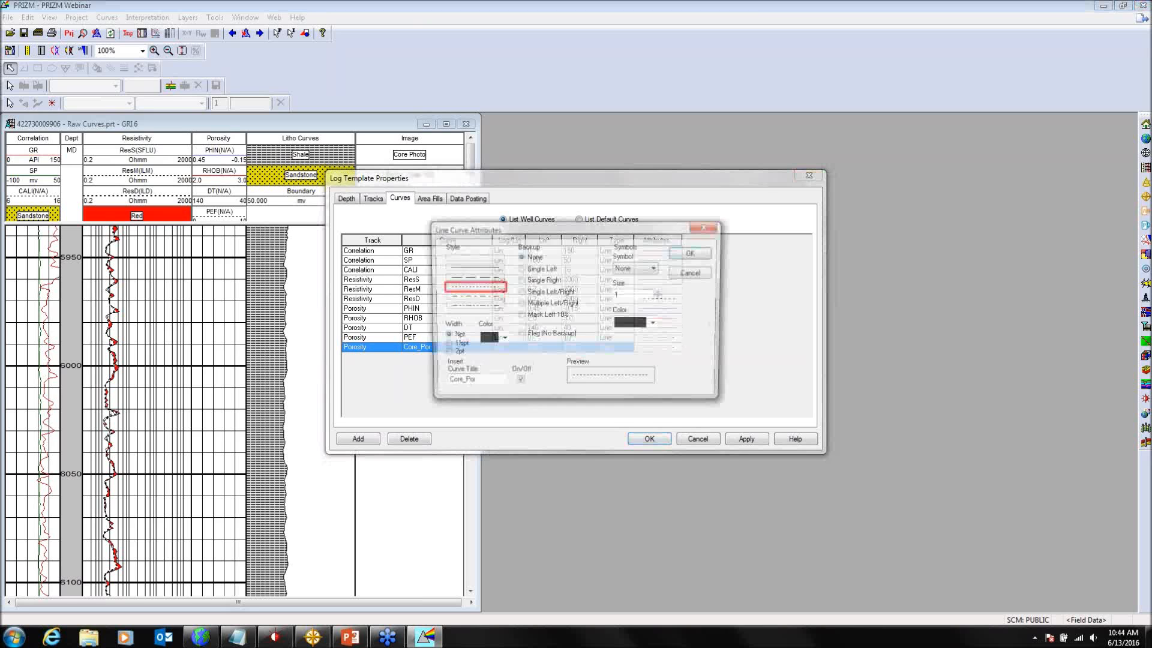
left_click(480, 258)
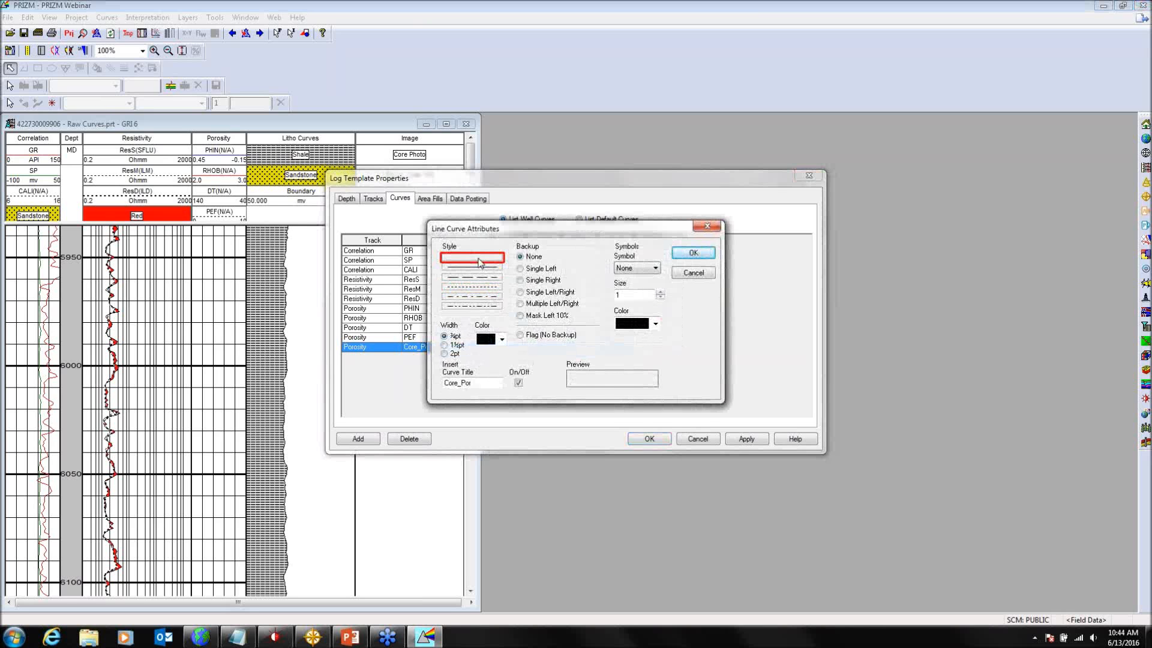
left_click(637, 270)
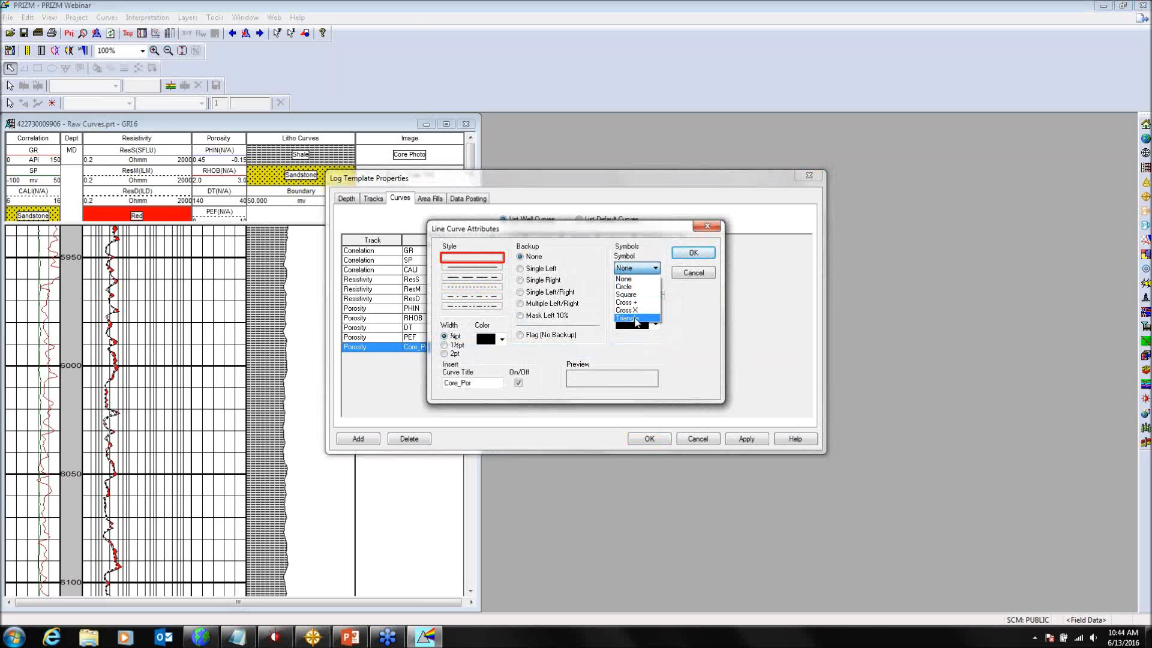
left_click(637, 318)
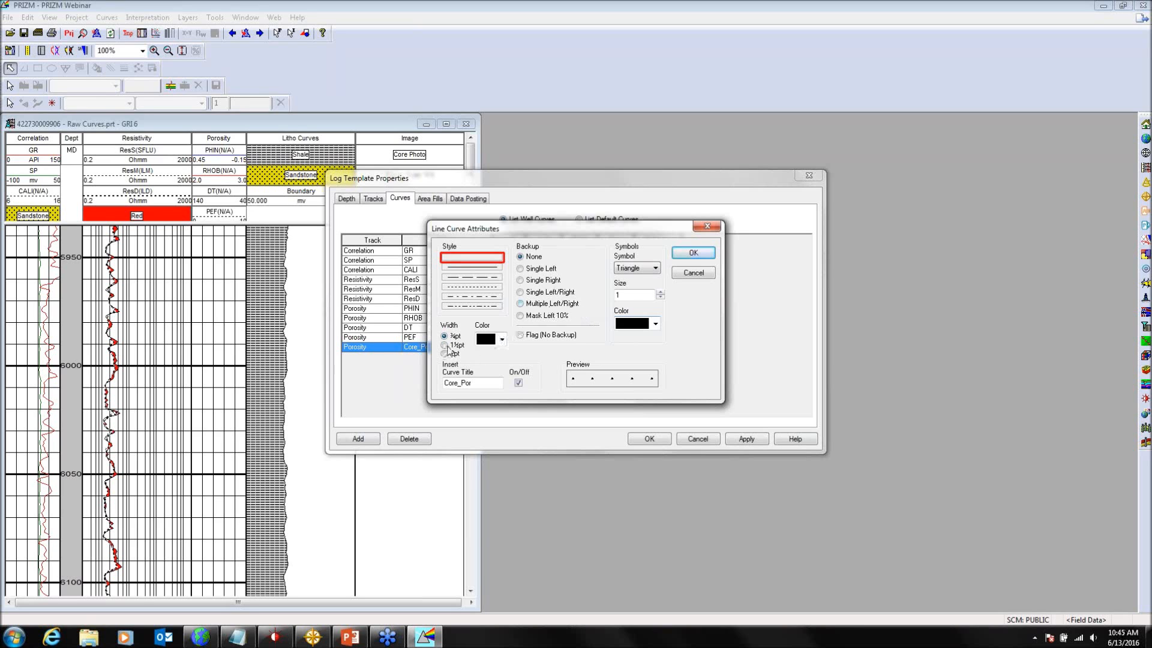
double_click(625, 294)
type("2")
left_click(691, 253)
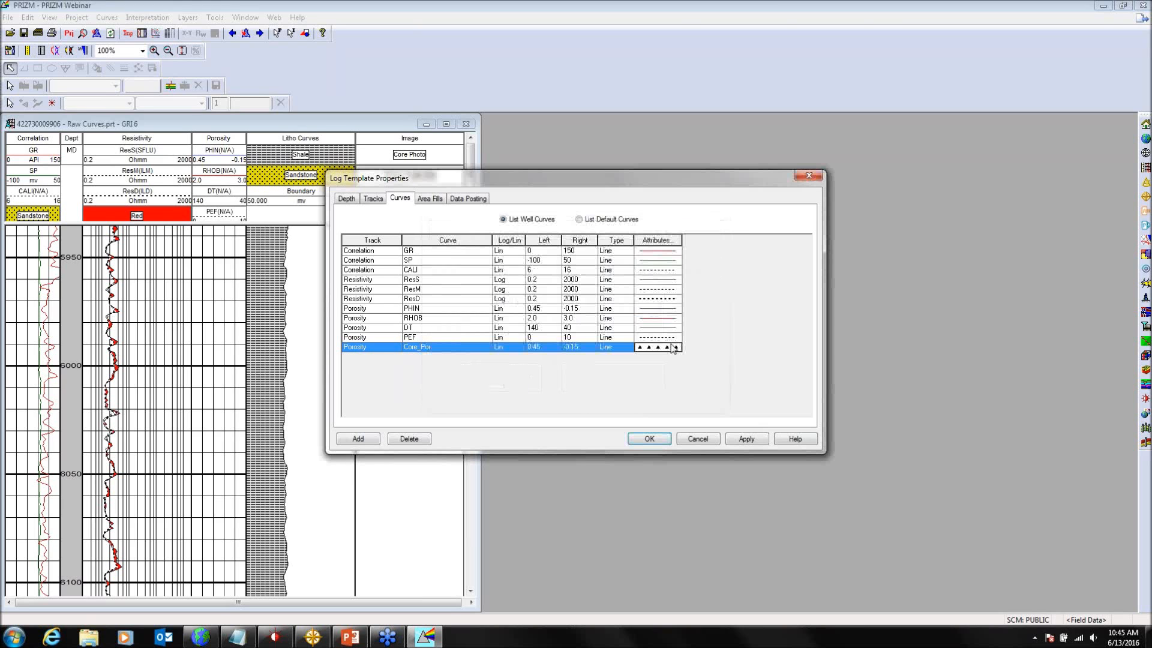
left_click(744, 439)
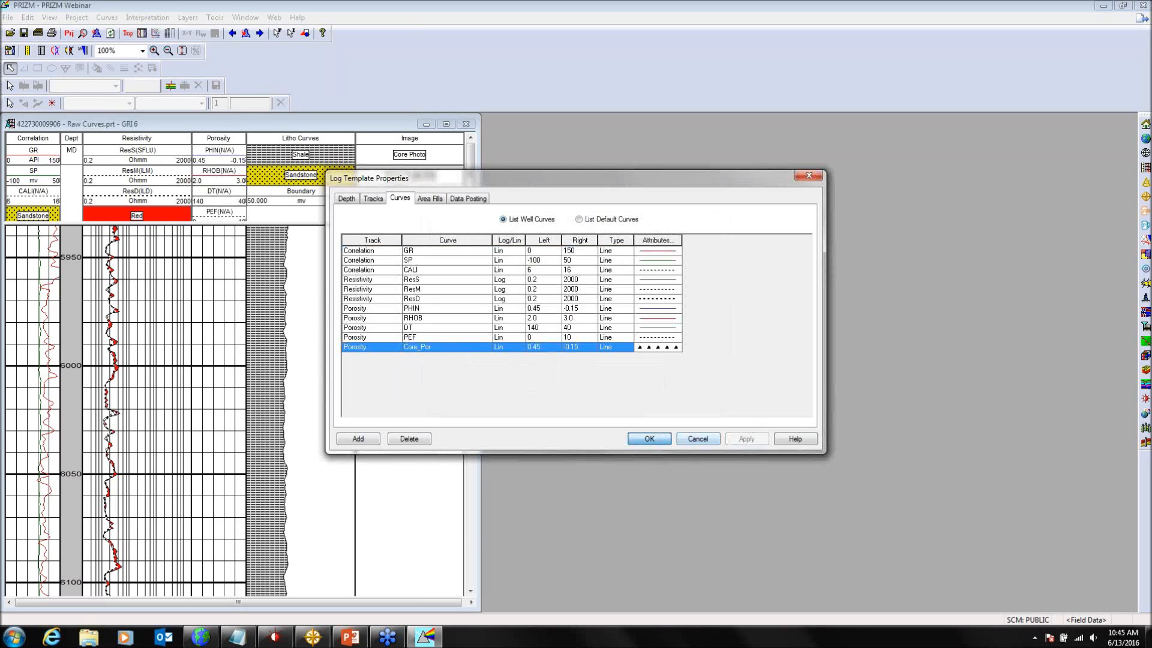
left_click(649, 439)
Step: Examine the core porosity points near 6500 depth and the curve type options for core curves
left_click_drag(472, 423, 472, 487)
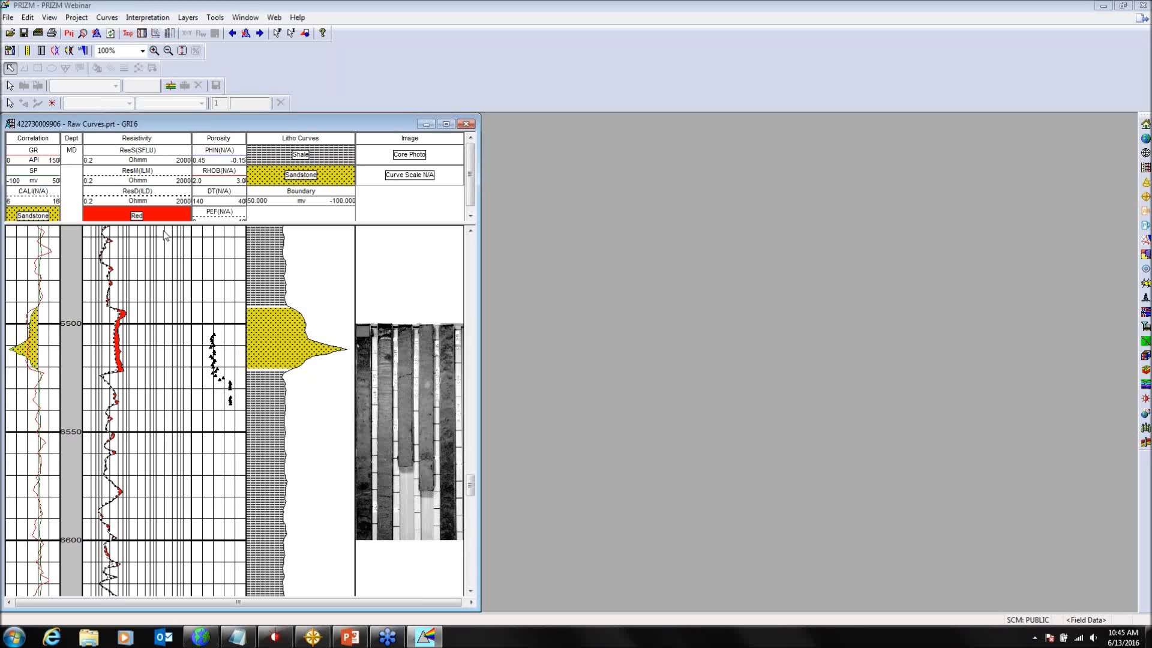
left_click(99, 18)
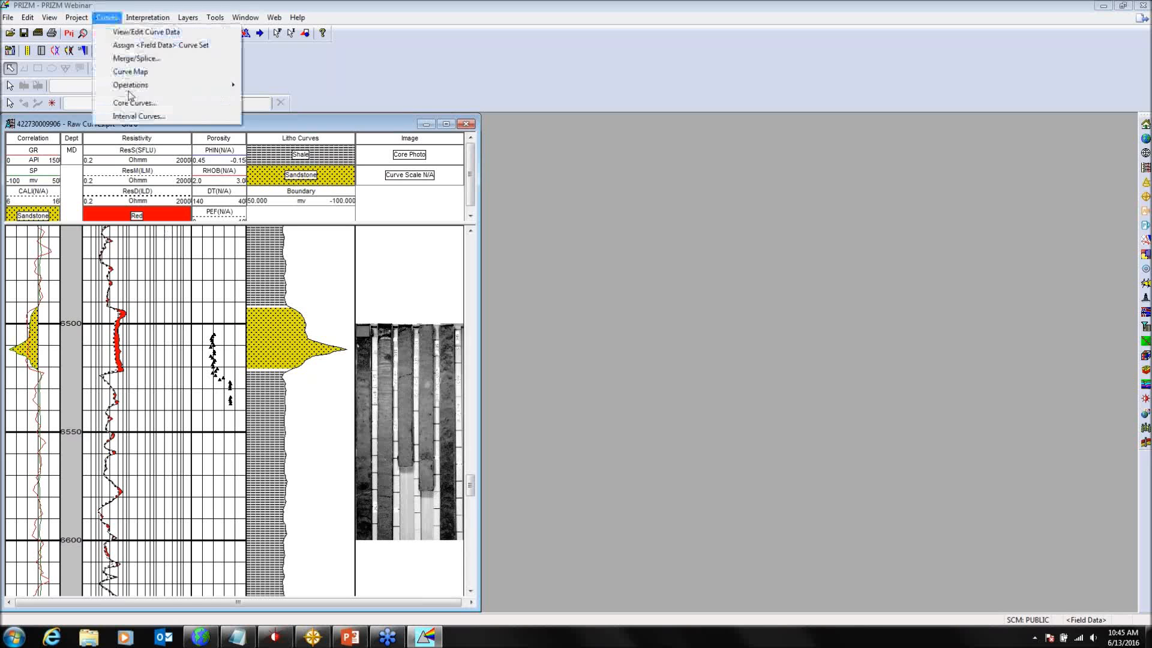
left_click(129, 104)
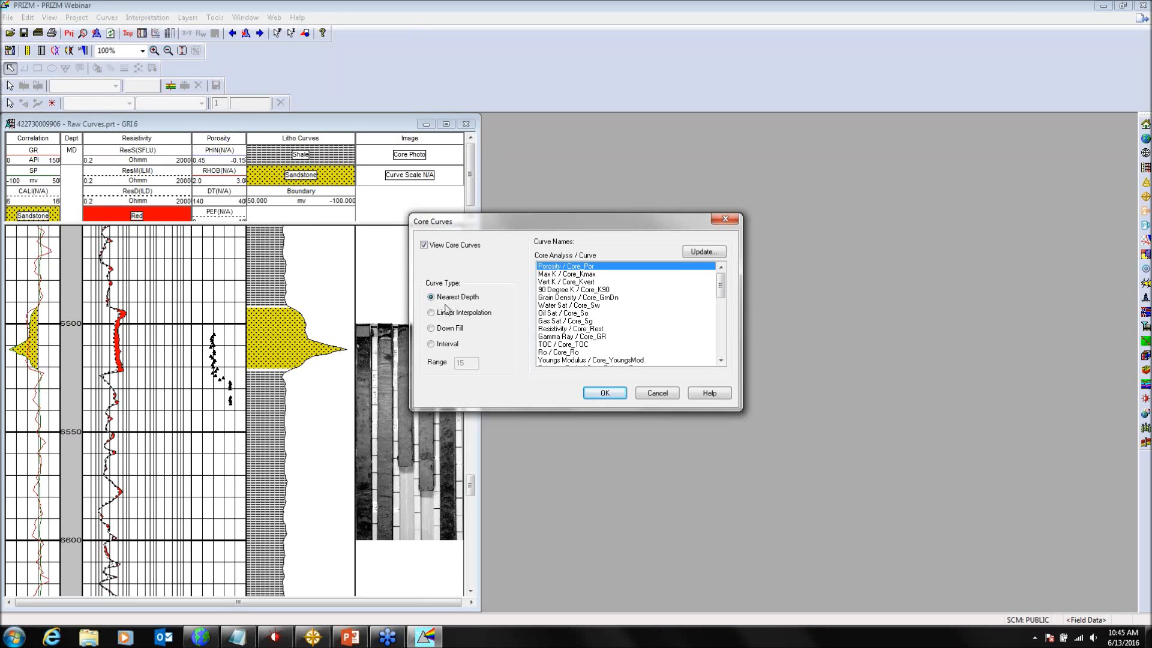
left_click(602, 393)
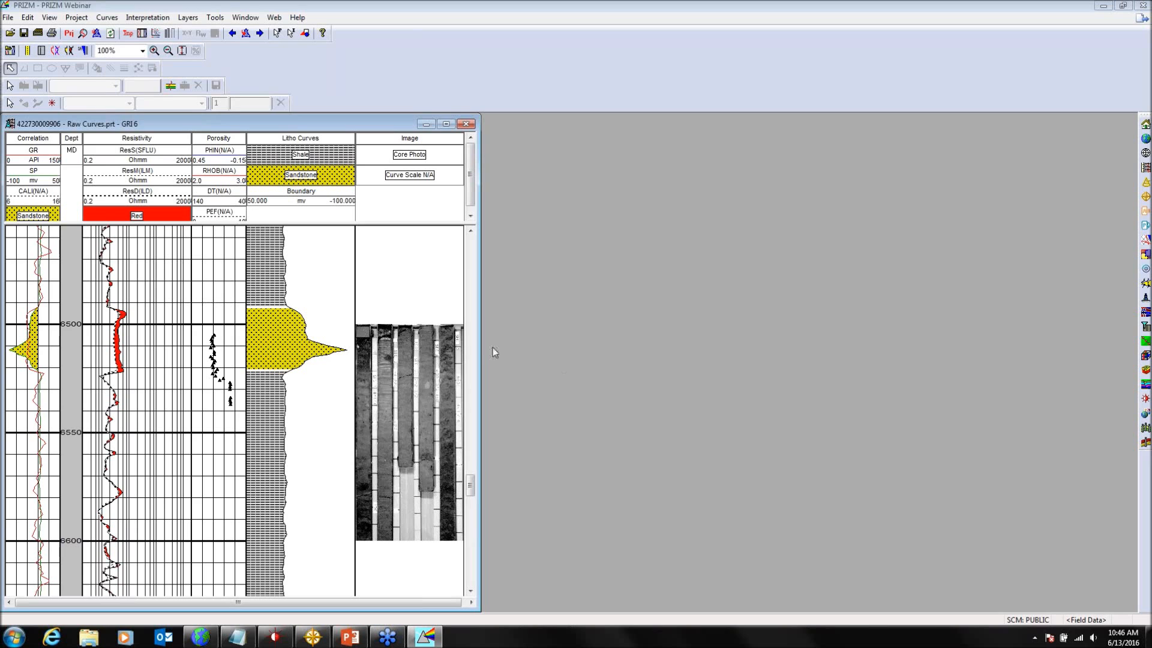
Step: Widen the log window and create a project set of User Defined Equations named Webinar
left_click_drag(481, 353, 673, 372)
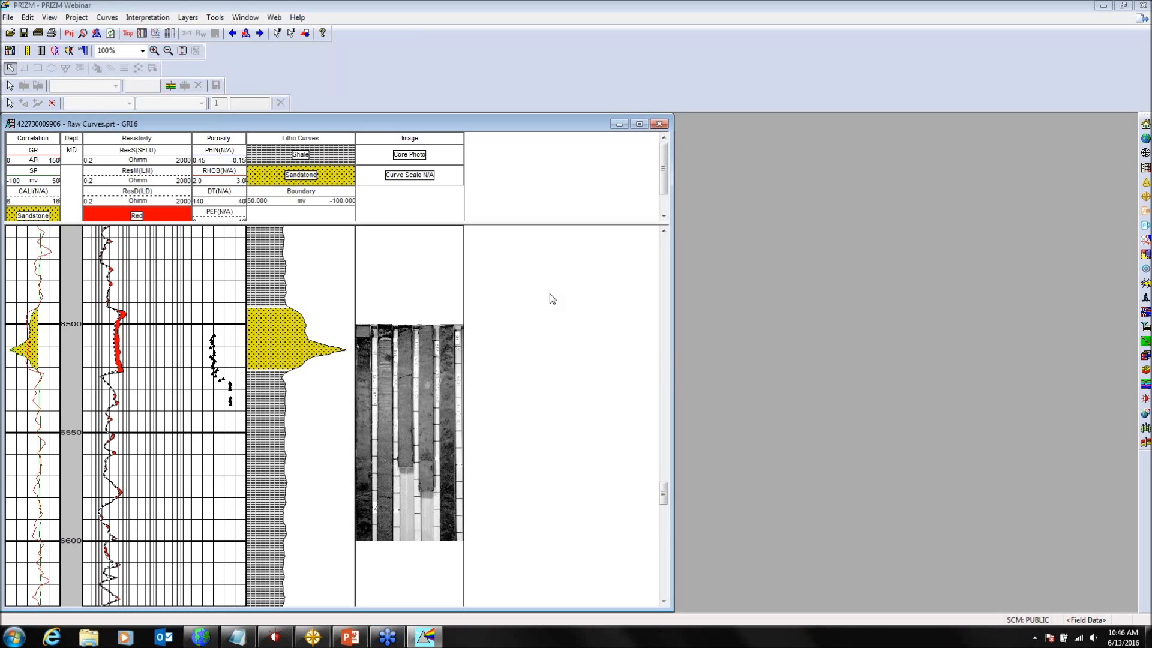
left_click(135, 19)
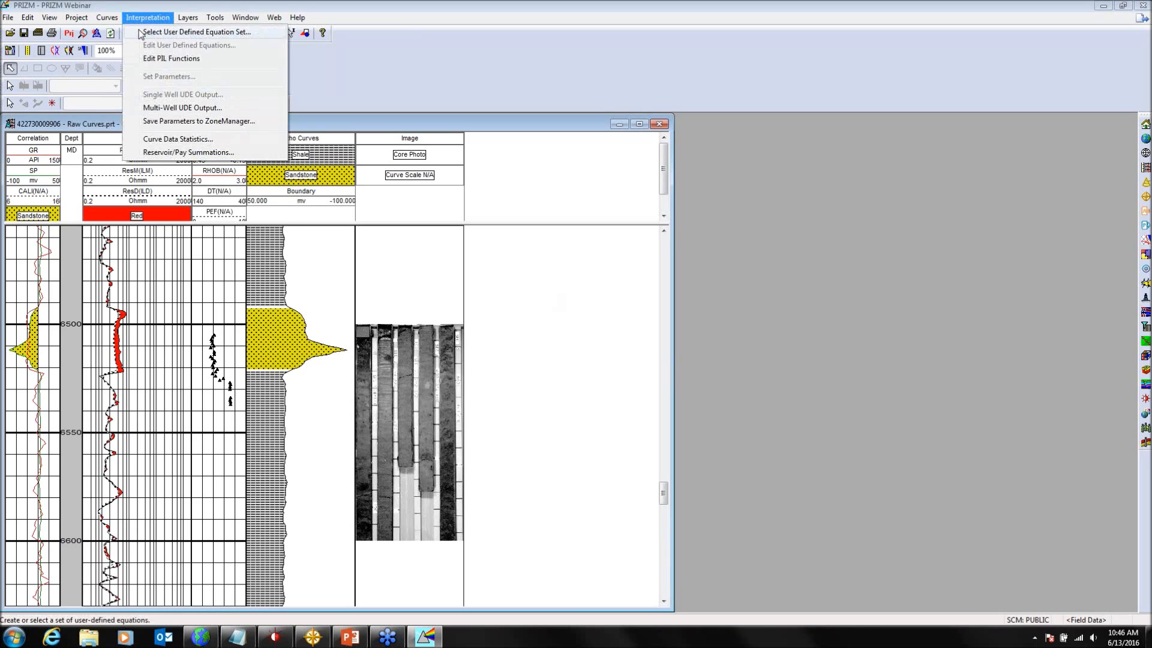
left_click(139, 33)
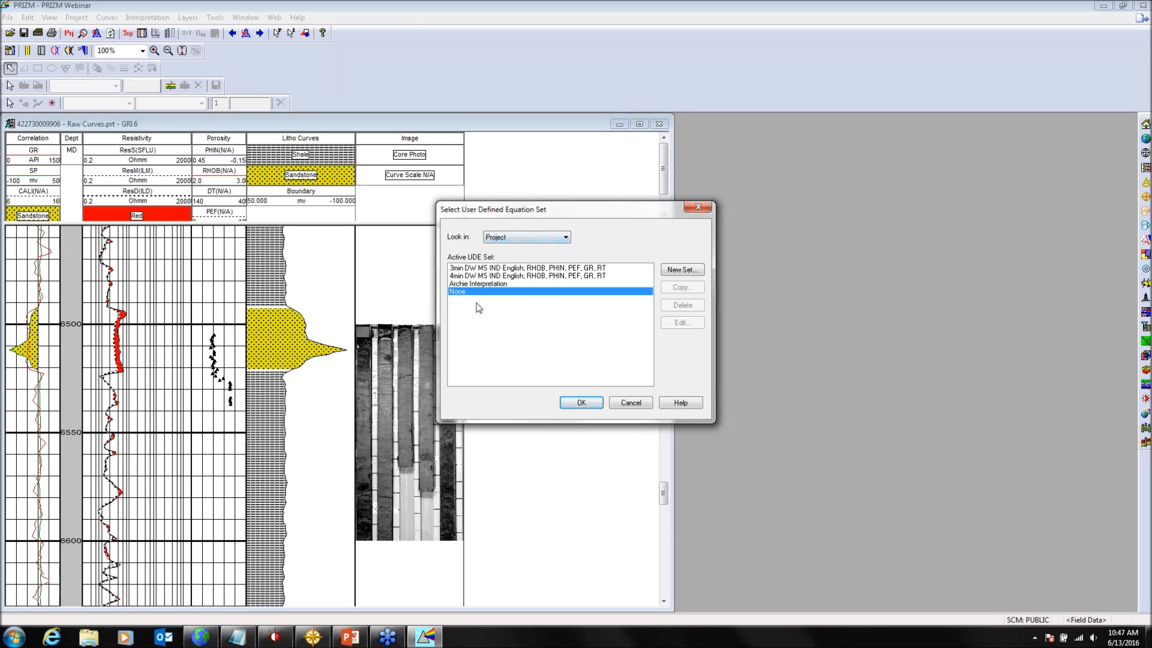
left_click(683, 270)
type("Webinar")
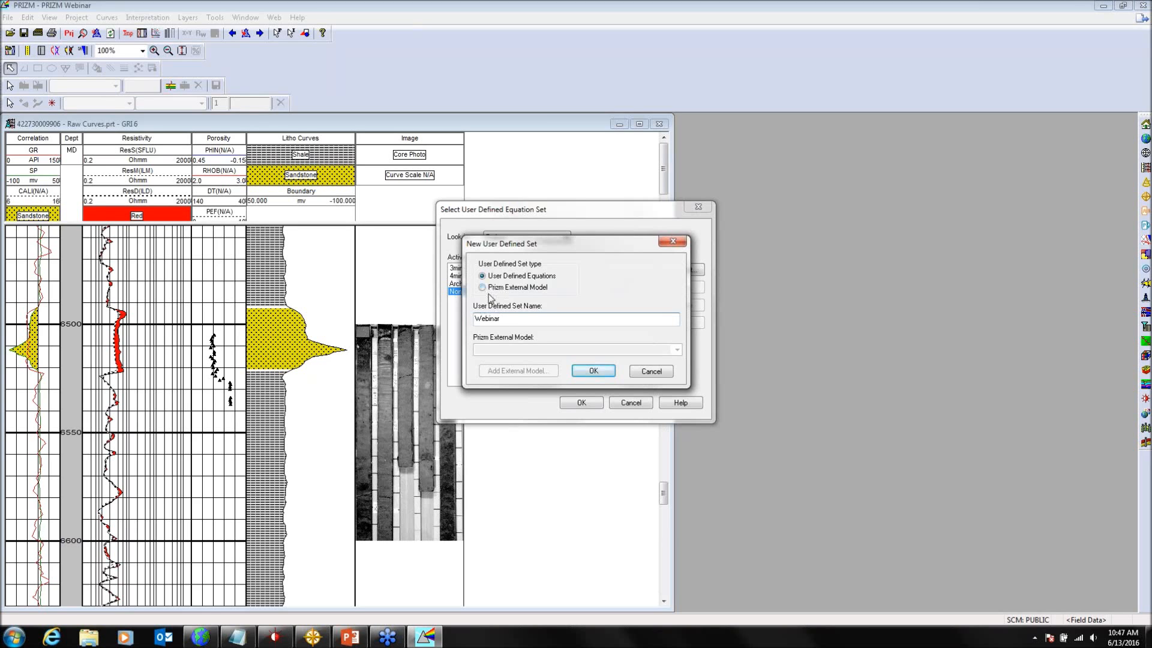
left_click(592, 370)
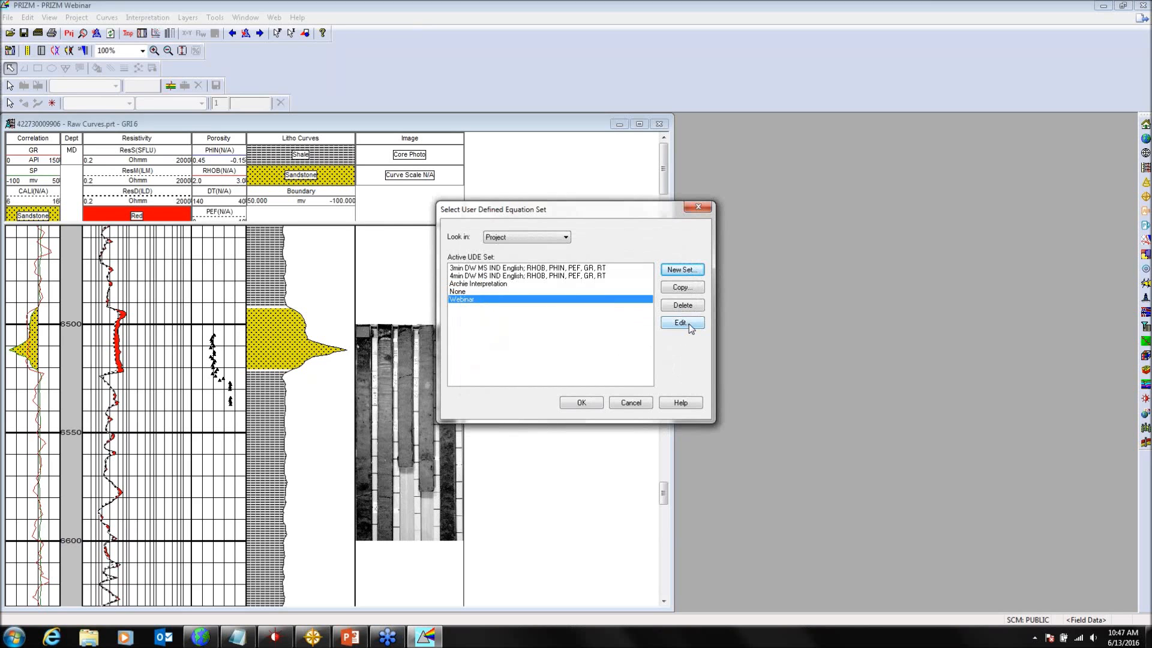
Step: Open the Webinar equation set for editing and insert the standard Density Porosity equation
left_click(689, 324)
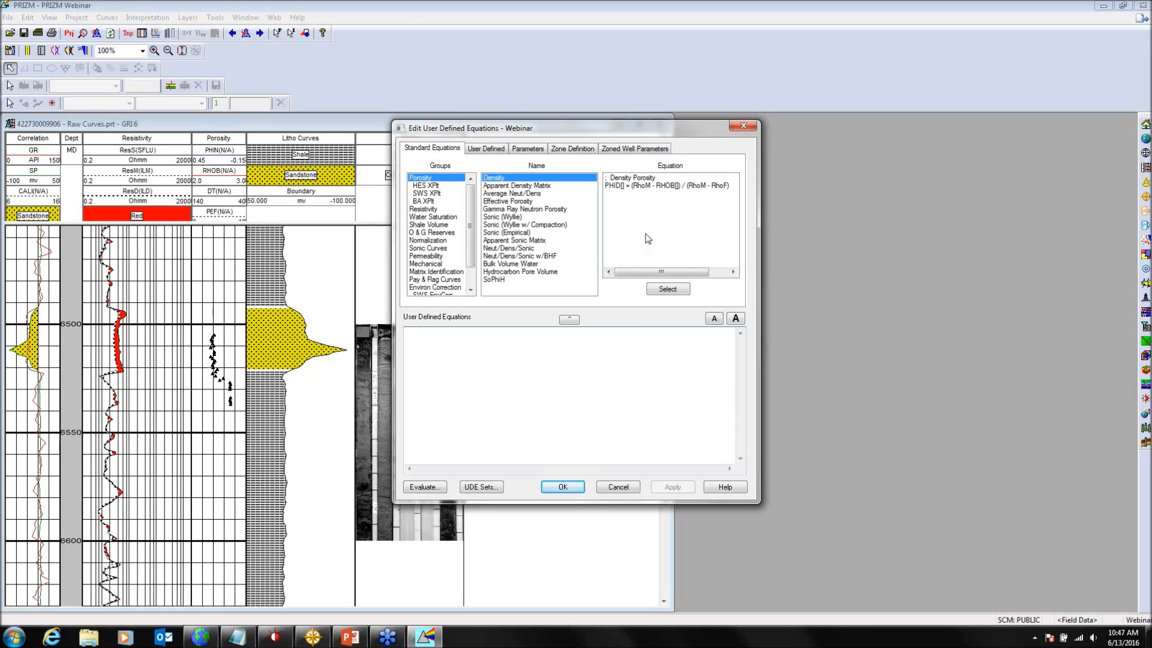
left_click(663, 186)
left_click(672, 289)
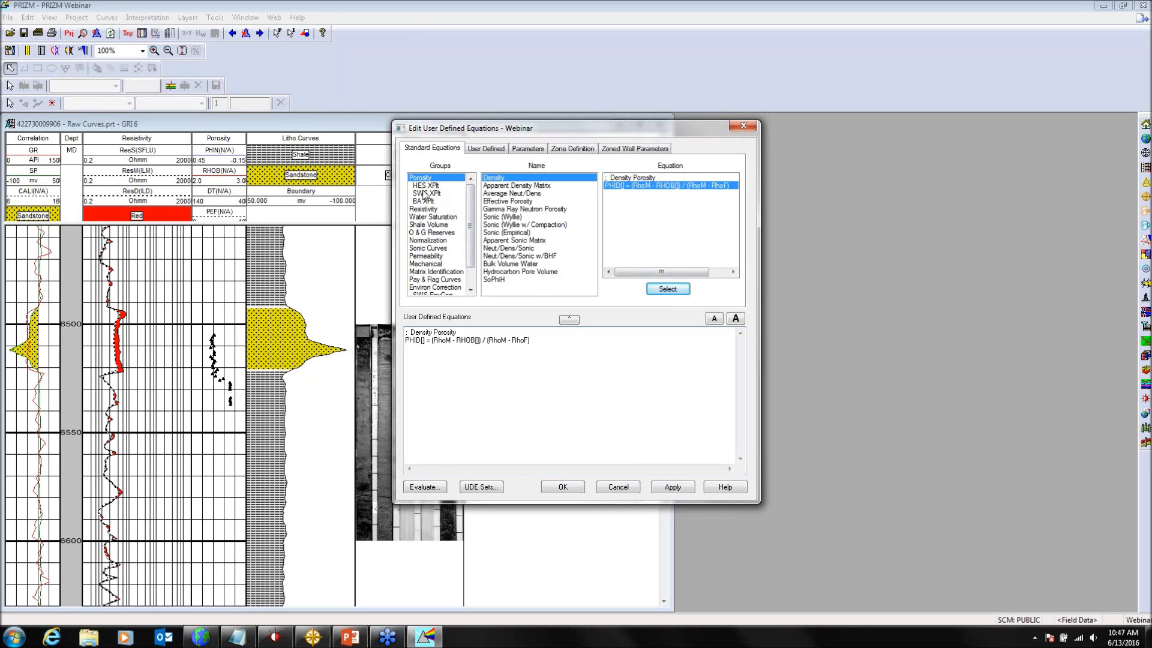
Step: Examine the standard equations offered for water saturation, permeability, mechanical properties, and pay and flag curves
left_click(423, 217)
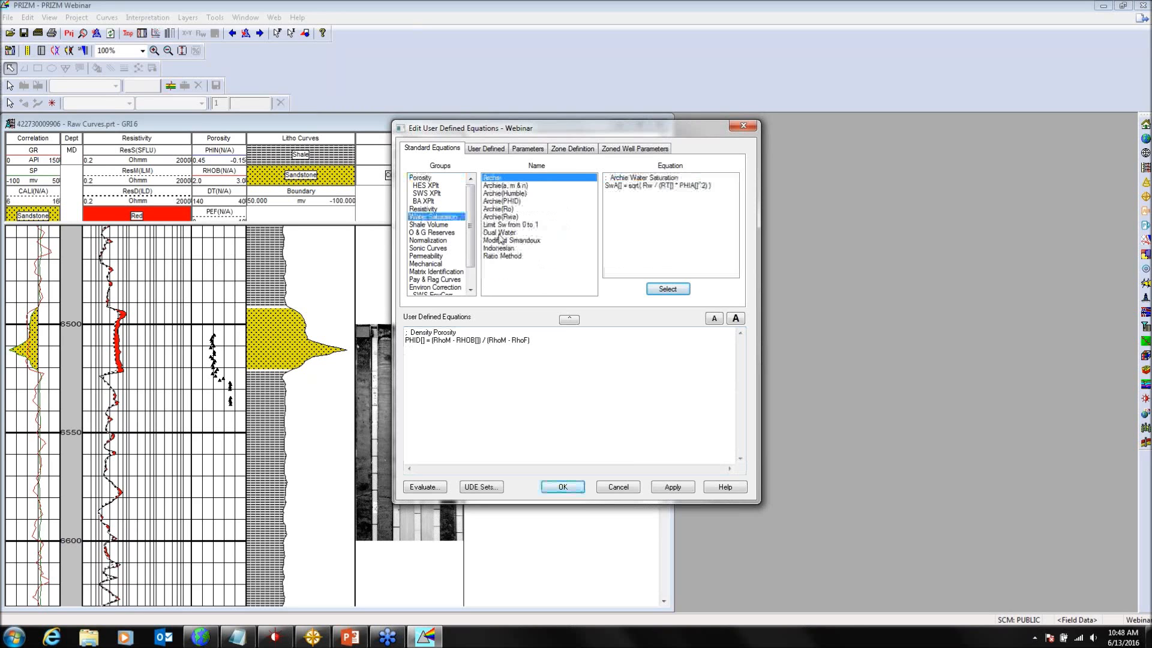
left_click(441, 256)
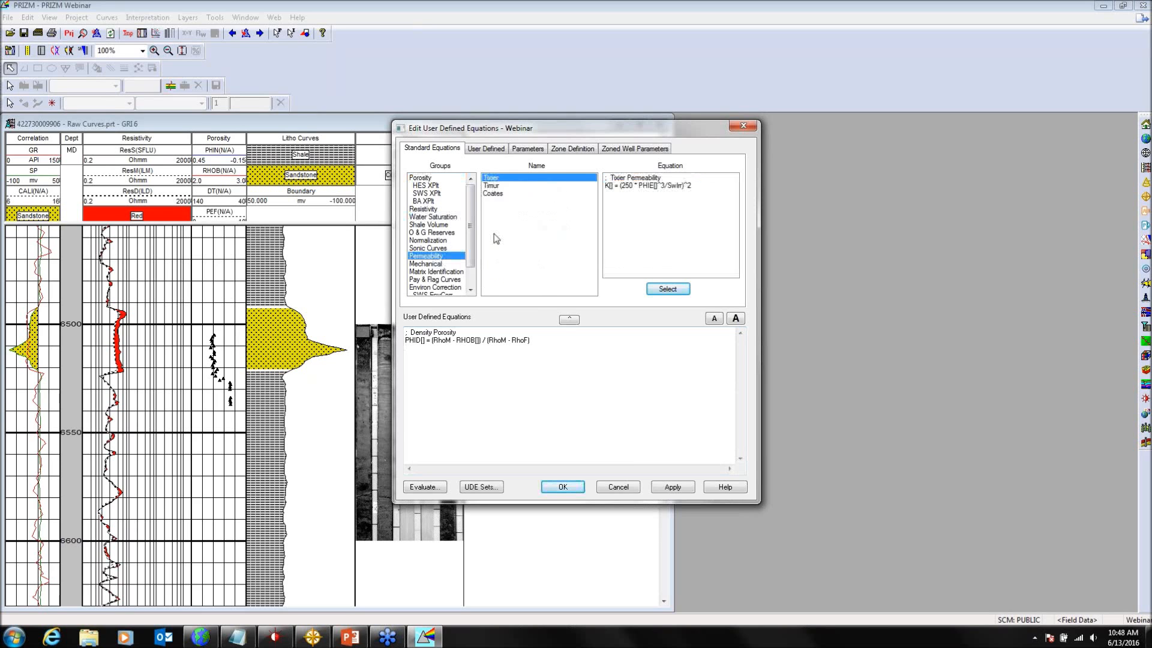
scroll(456, 251, "down", 1)
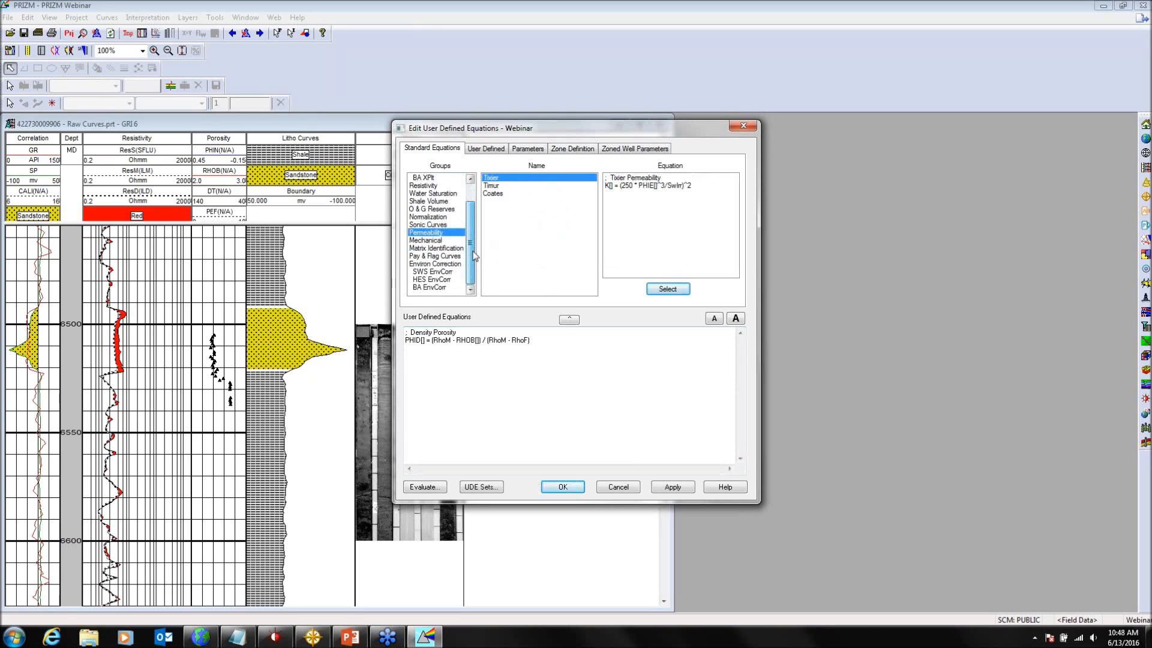
left_click(440, 241)
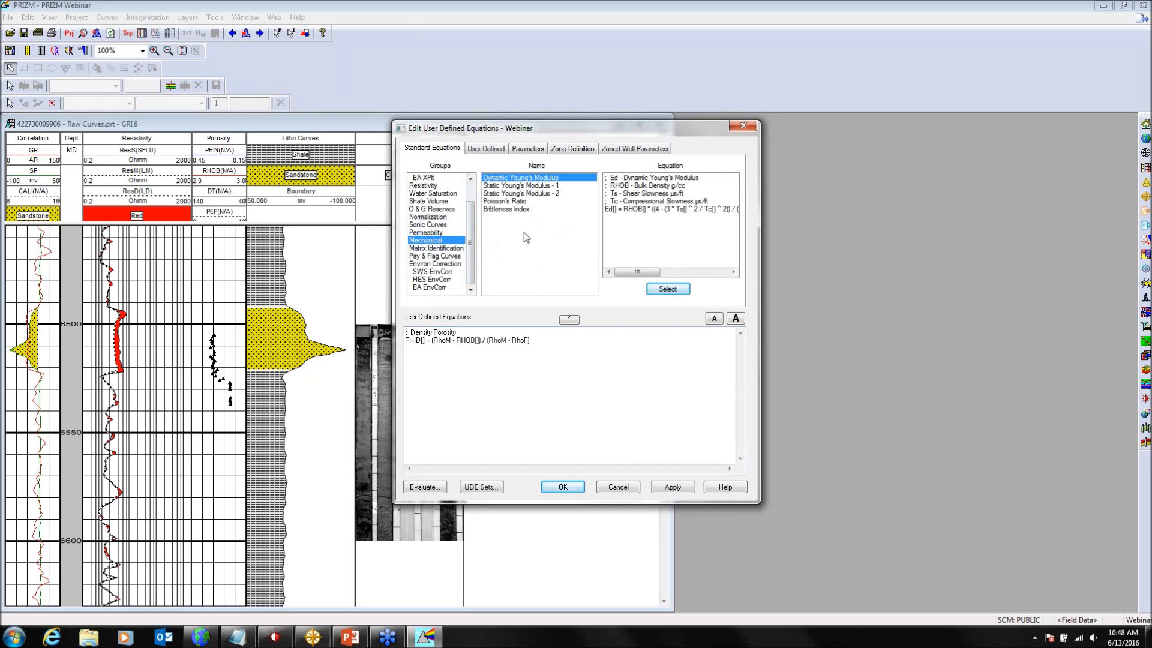
left_click(454, 255)
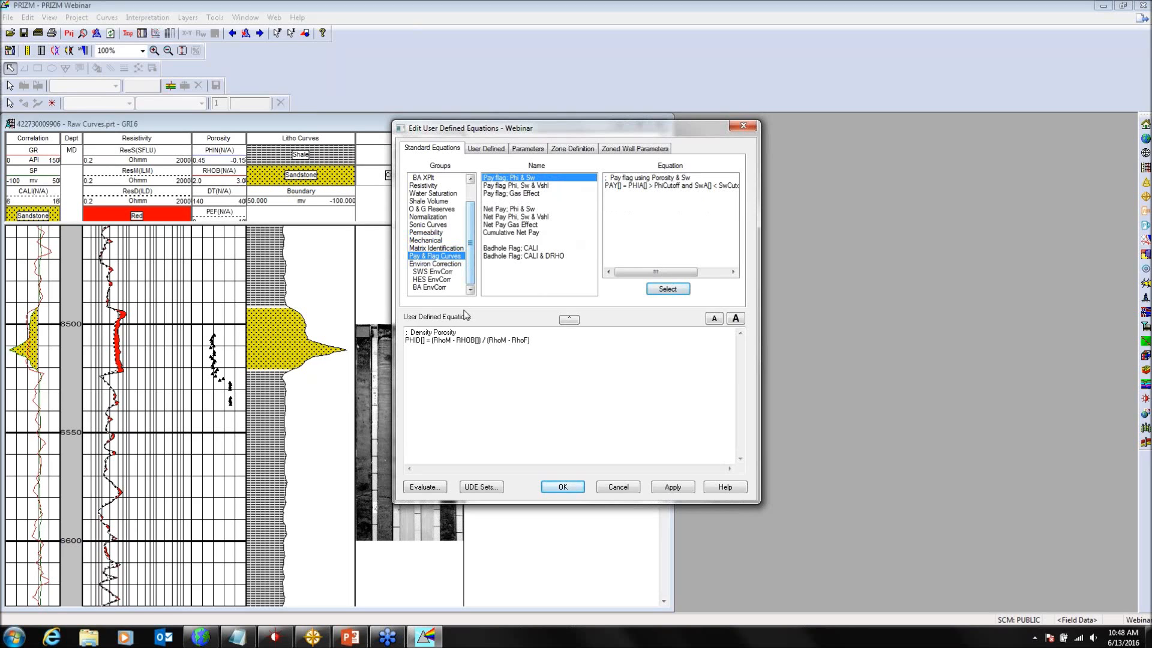
Step: Copy the PHIAVE through PAY equations from the Webinar Equations file in Notepad and paste them below the Density Porosity equation in PRIZM
left_click(445, 368)
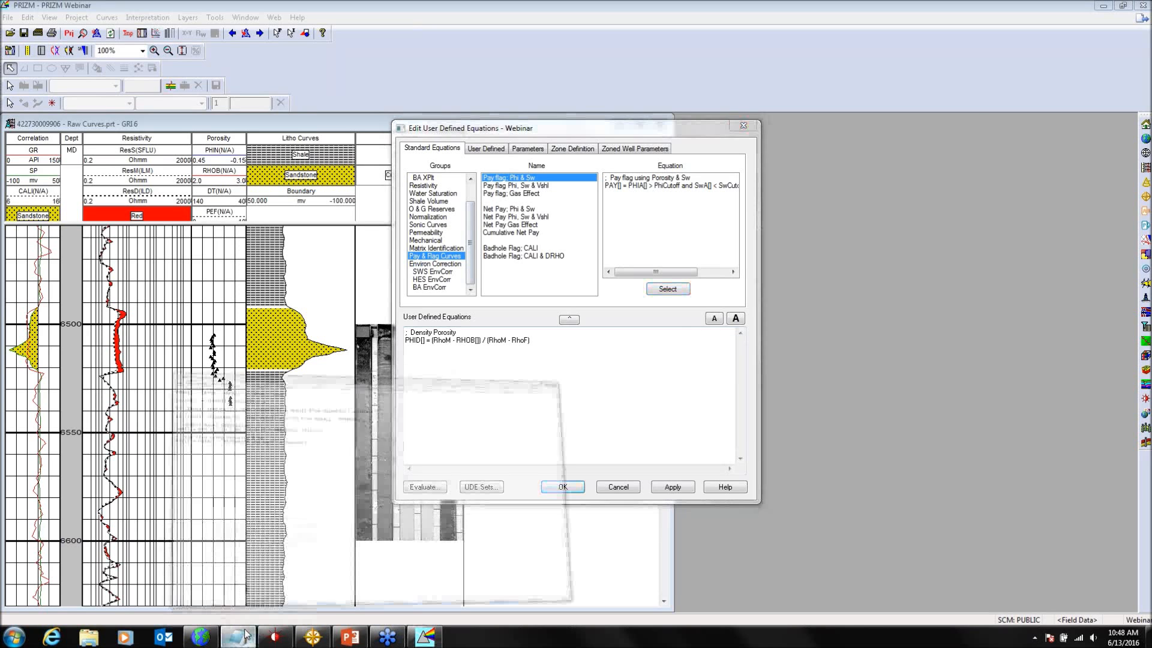
left_click(248, 588)
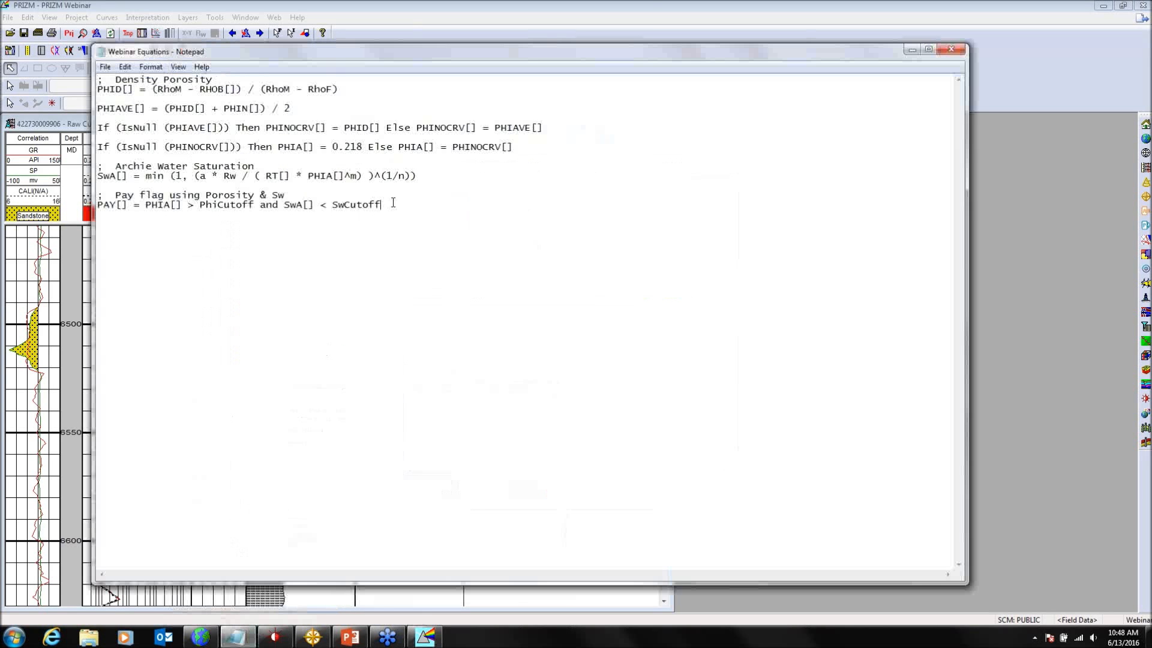
left_click_drag(394, 203, 97, 108)
key("ctrl+c")
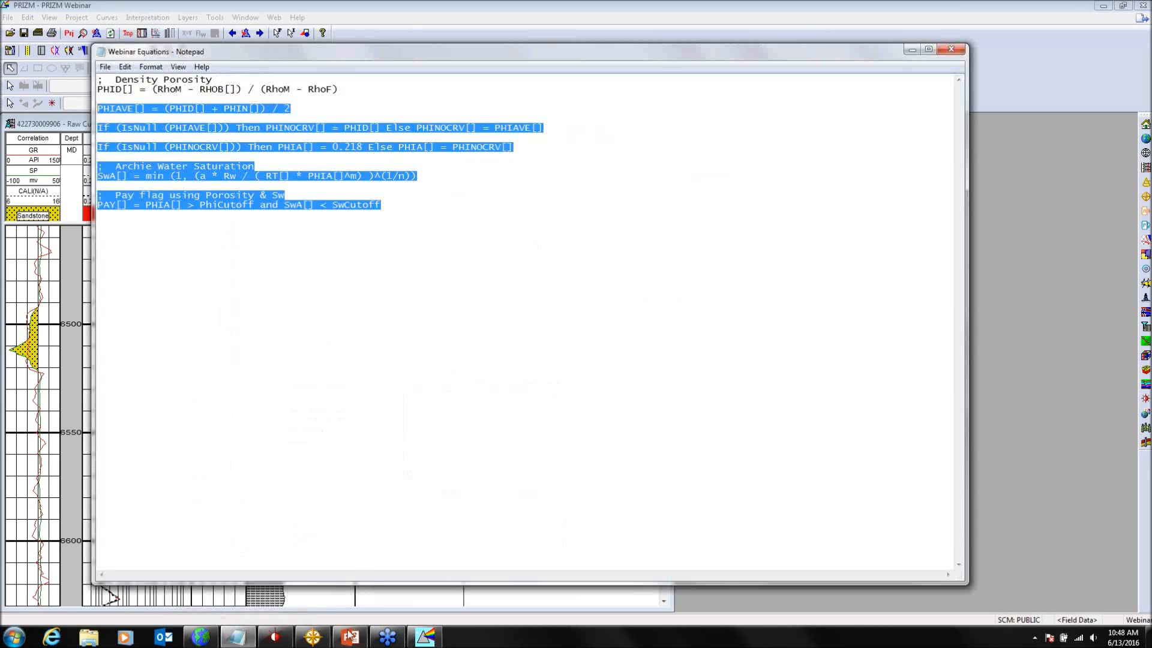
left_click(425, 636)
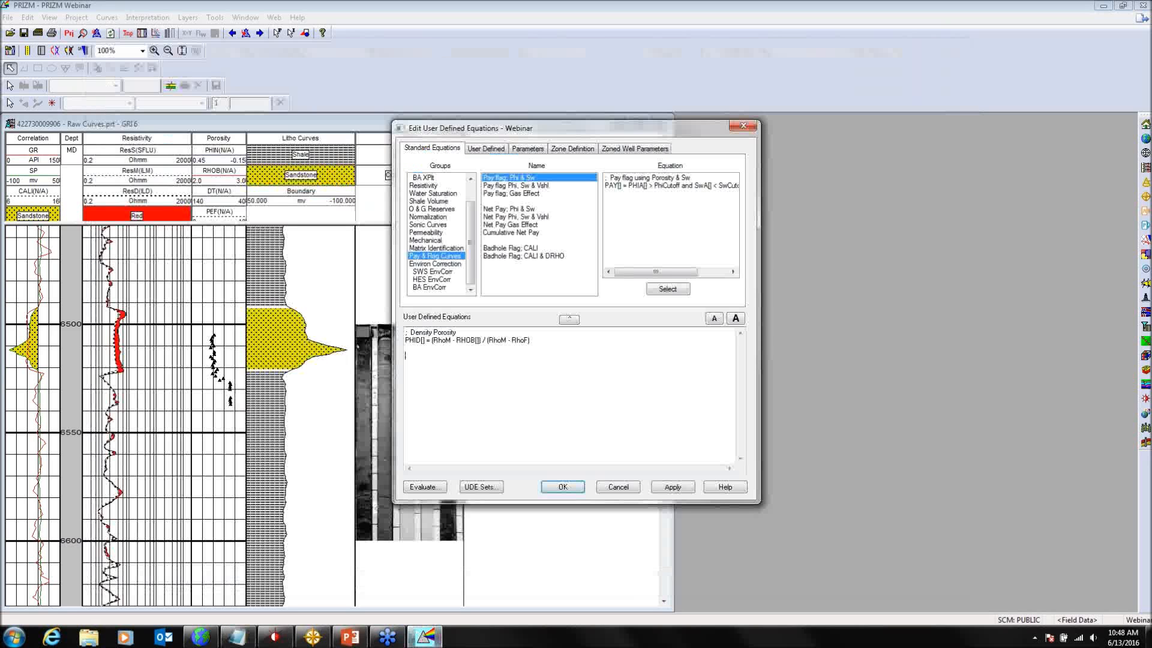
key("ctrl+v")
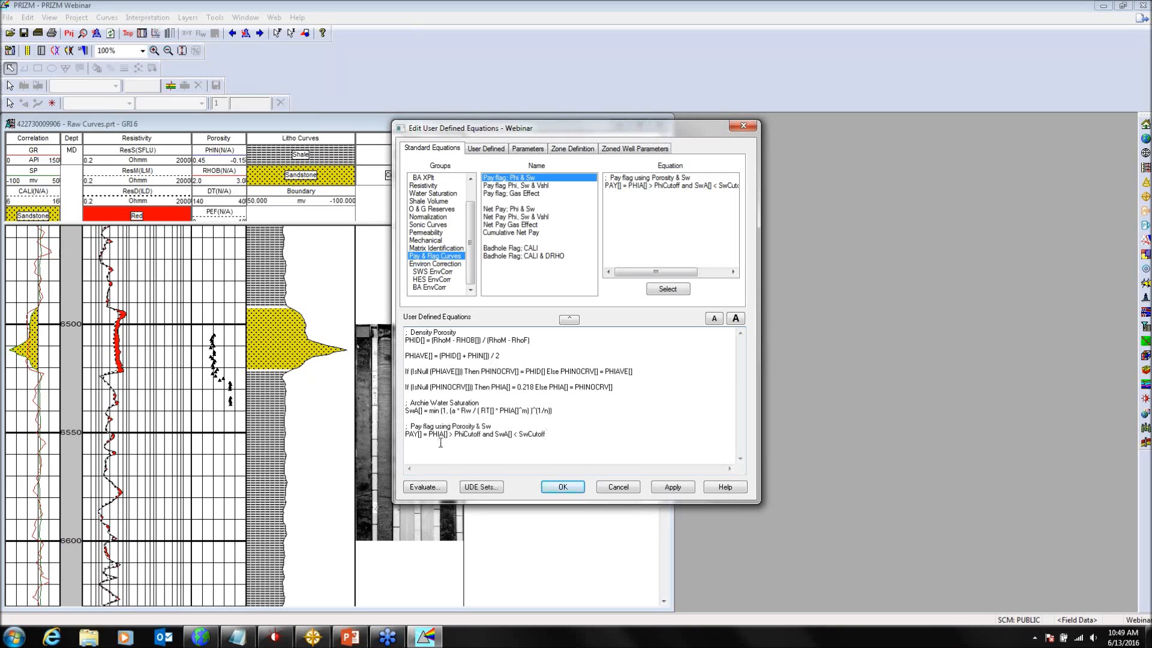
Step: Review the curves and functions available for custom equations, and apply the equations to fill the Webinar set's parameter list
left_click(485, 155)
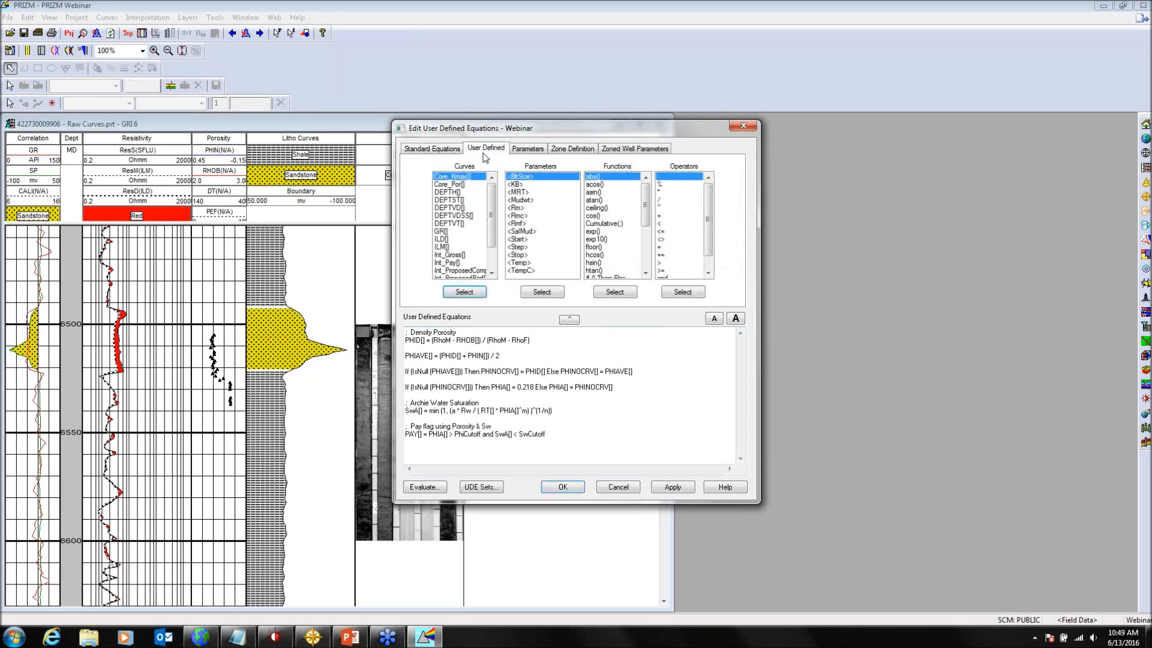
left_click(530, 150)
left_click(488, 150)
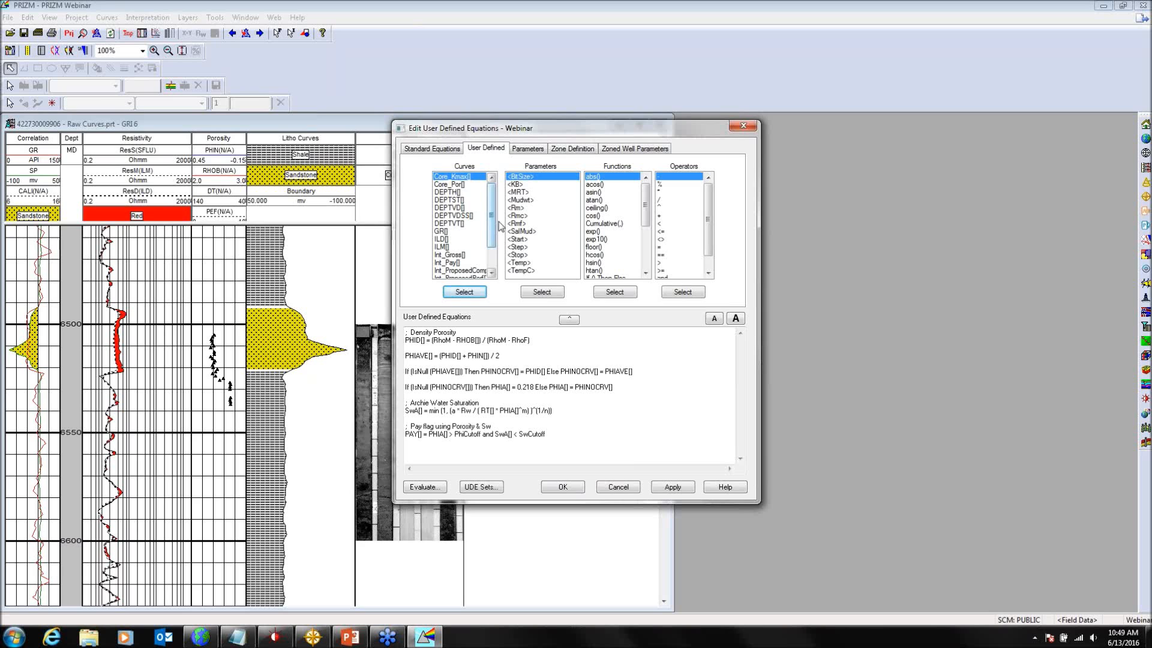
left_click(528, 152)
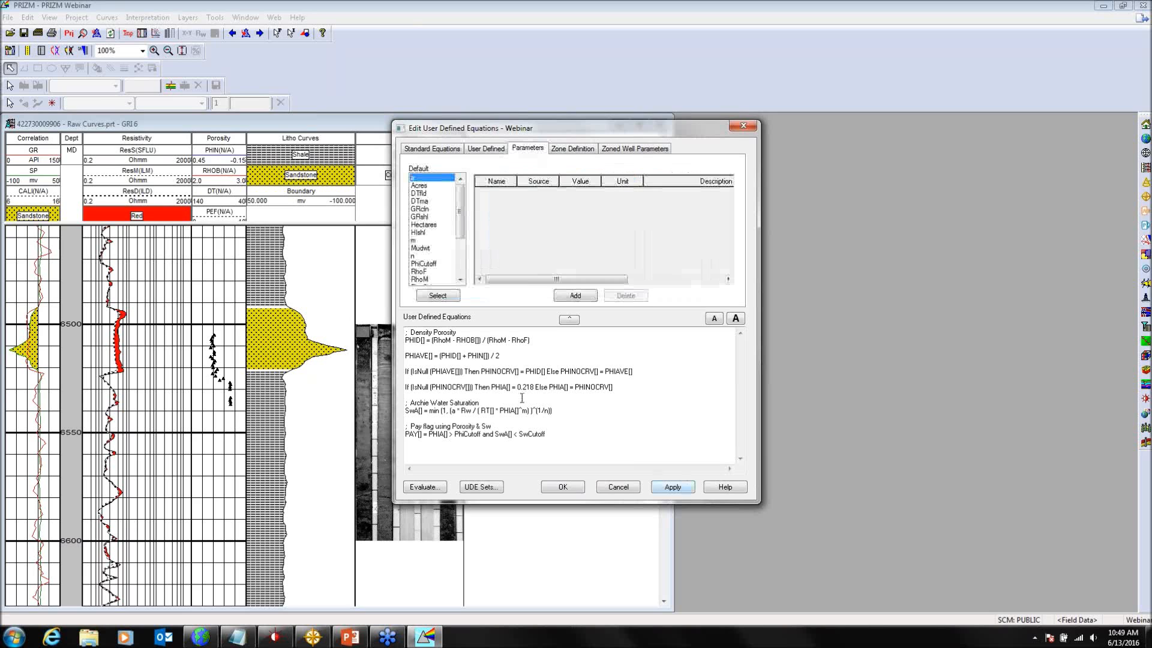
left_click(676, 490)
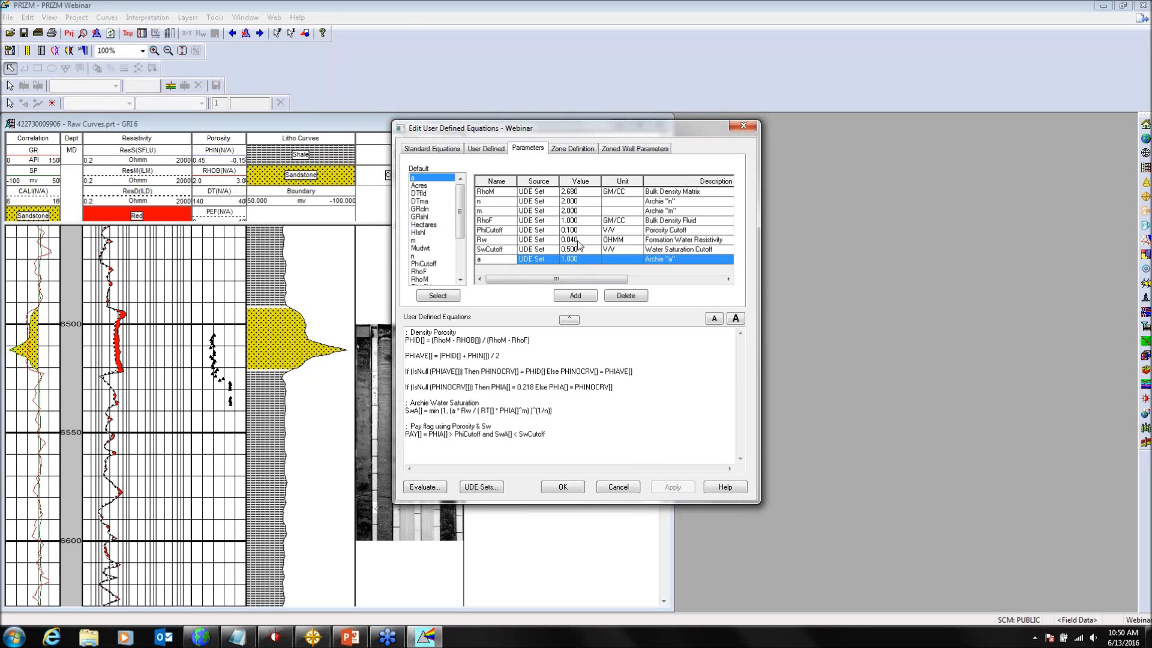
Step: Evaluate the equations without the undefined RHOB and PHIN curves, inspect the input and output values, and accept the equation set
left_click(438, 150)
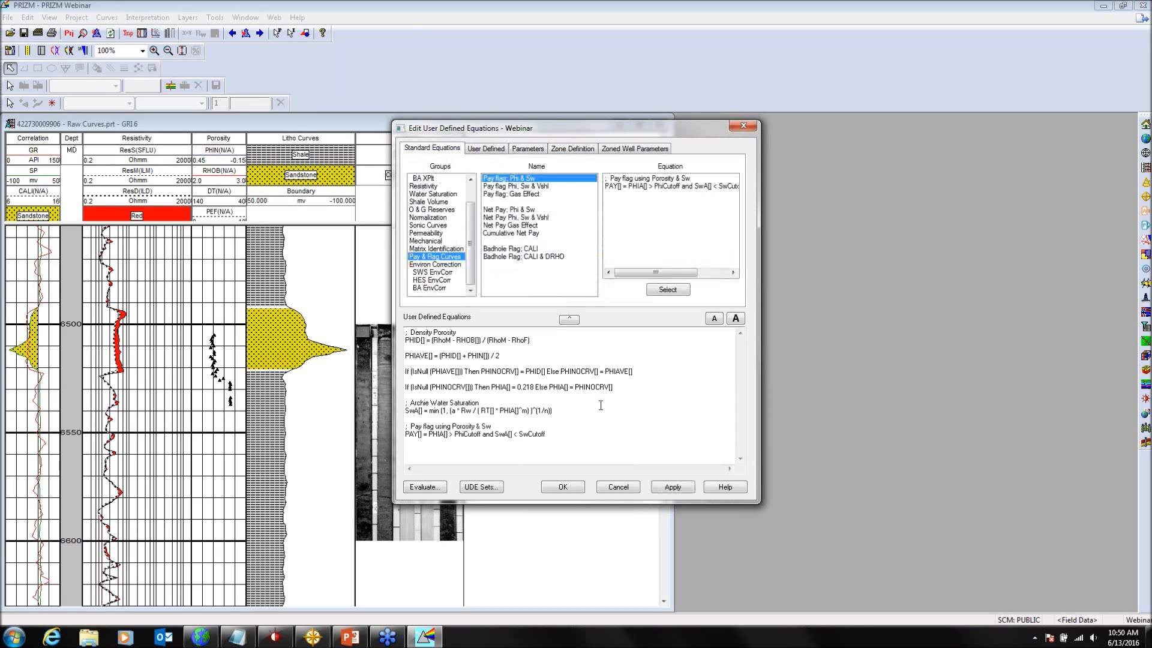
left_click(444, 487)
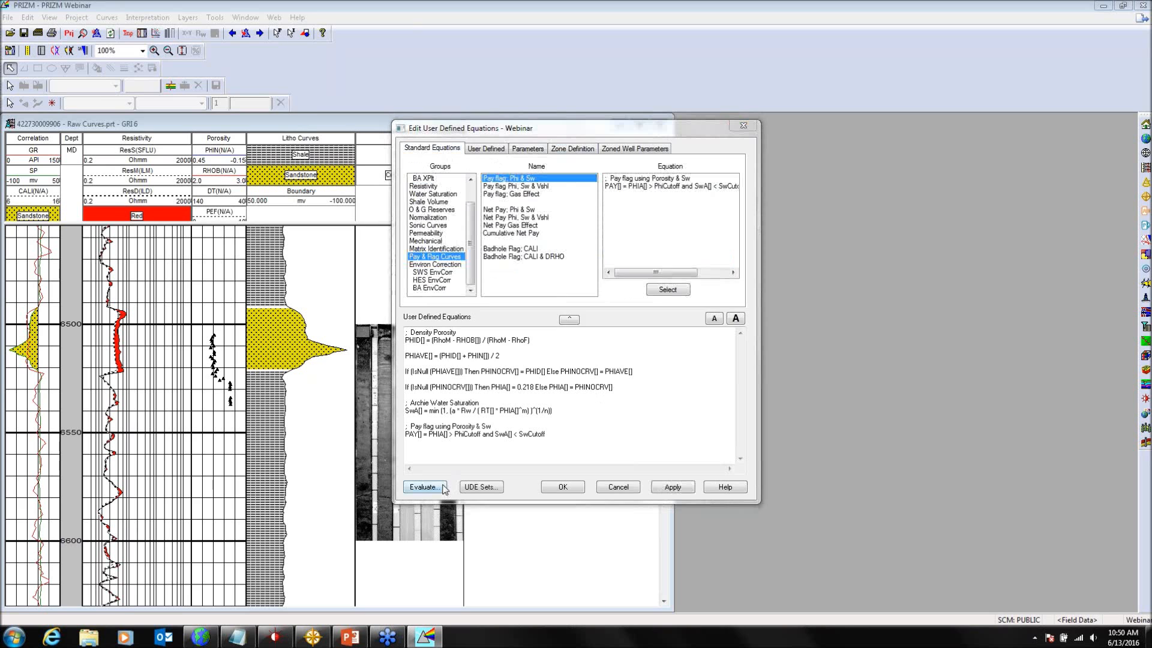
left_click_drag(541, 274, 679, 296)
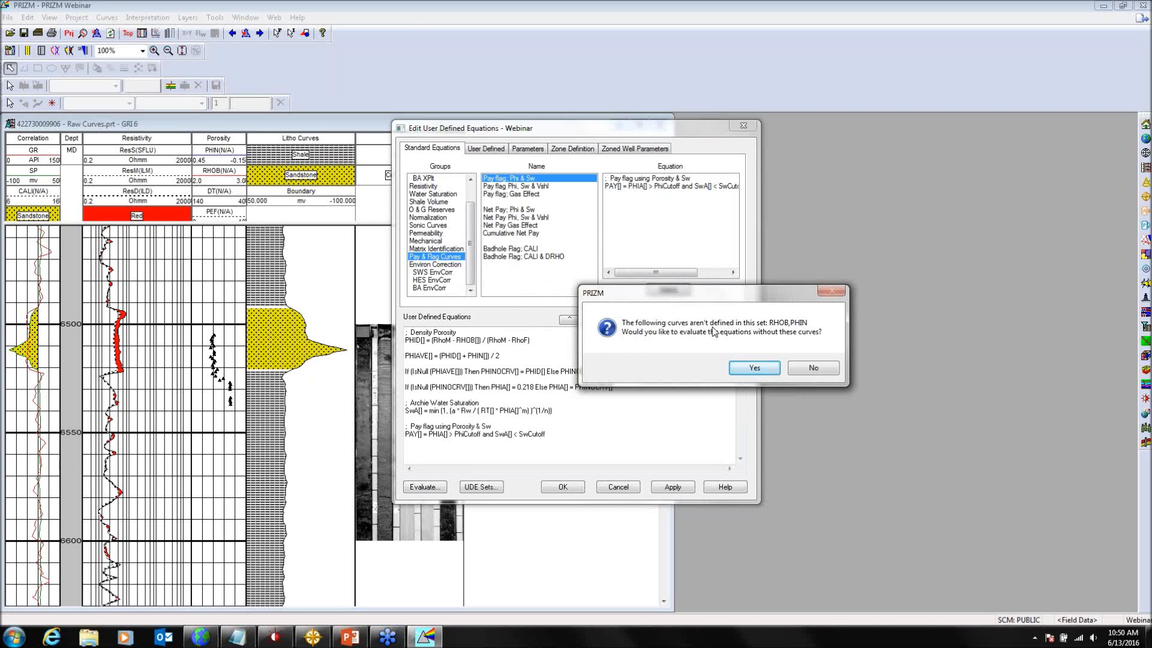
left_click(761, 368)
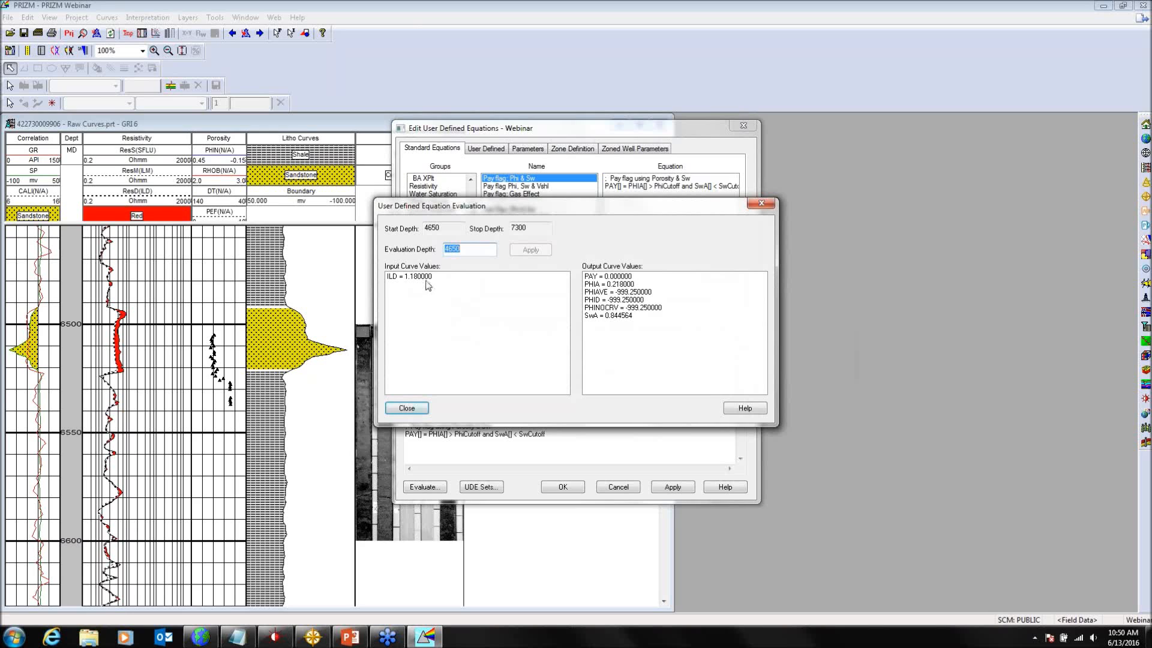
left_click(428, 280)
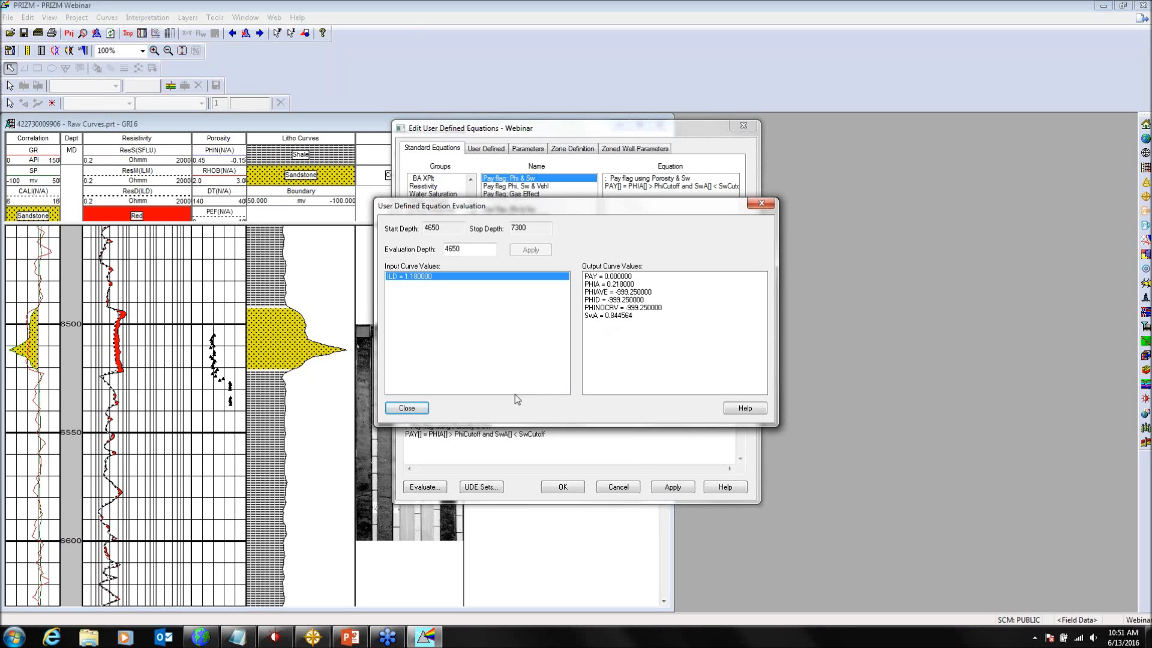
left_click(418, 410)
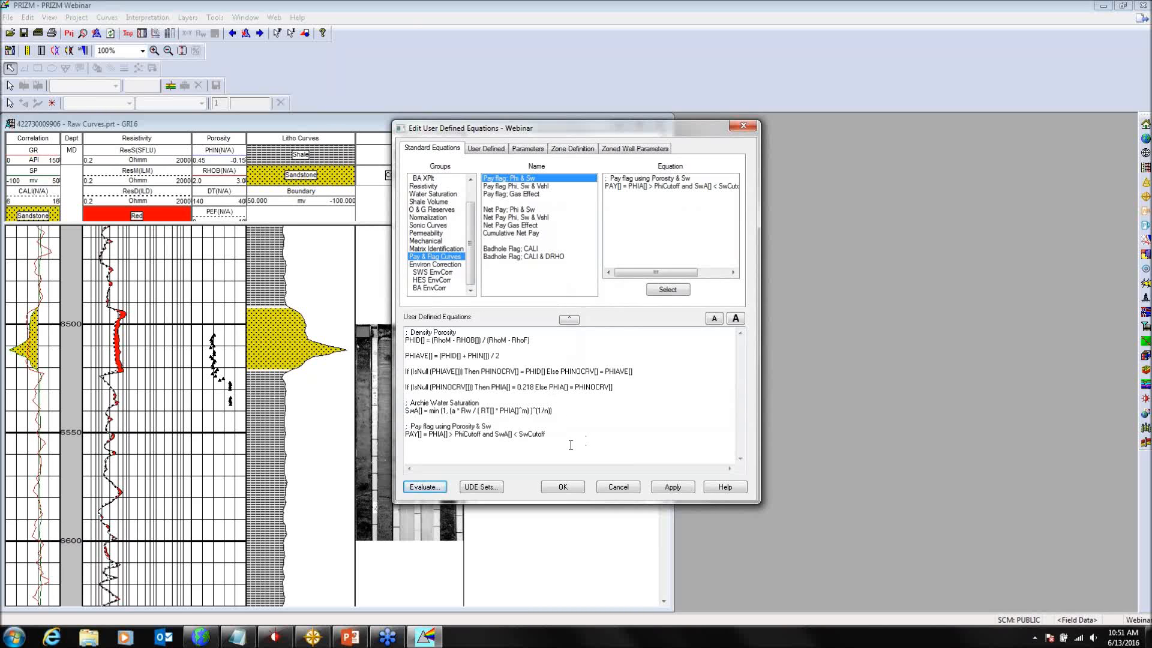
left_click(558, 487)
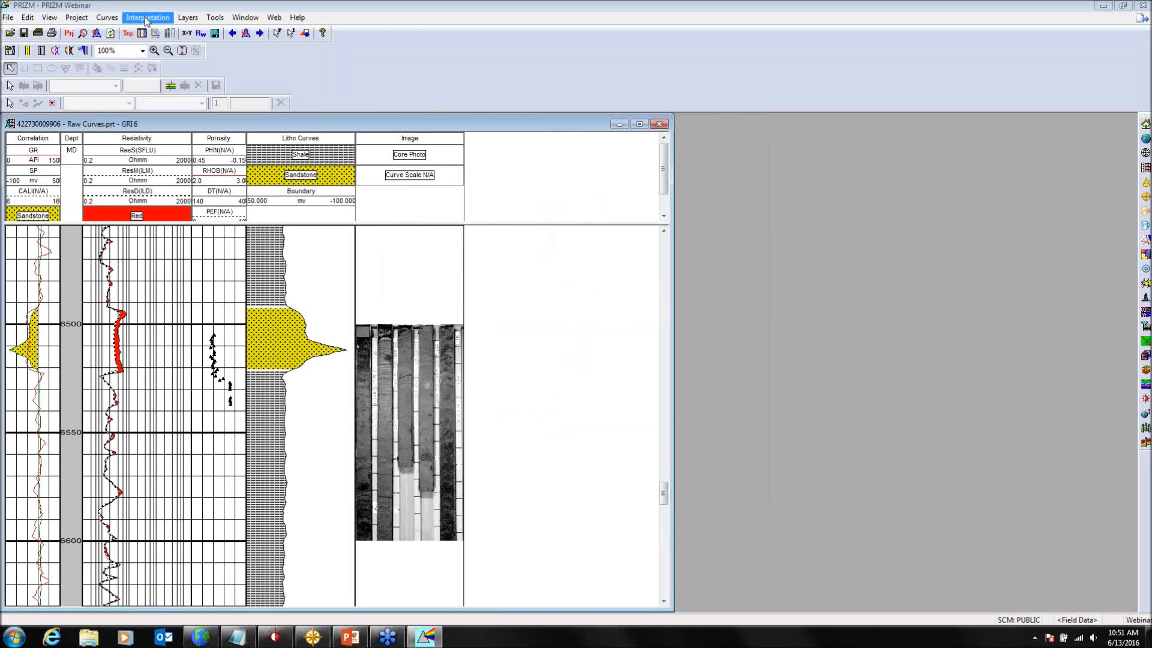
left_click(146, 18)
left_click(157, 45)
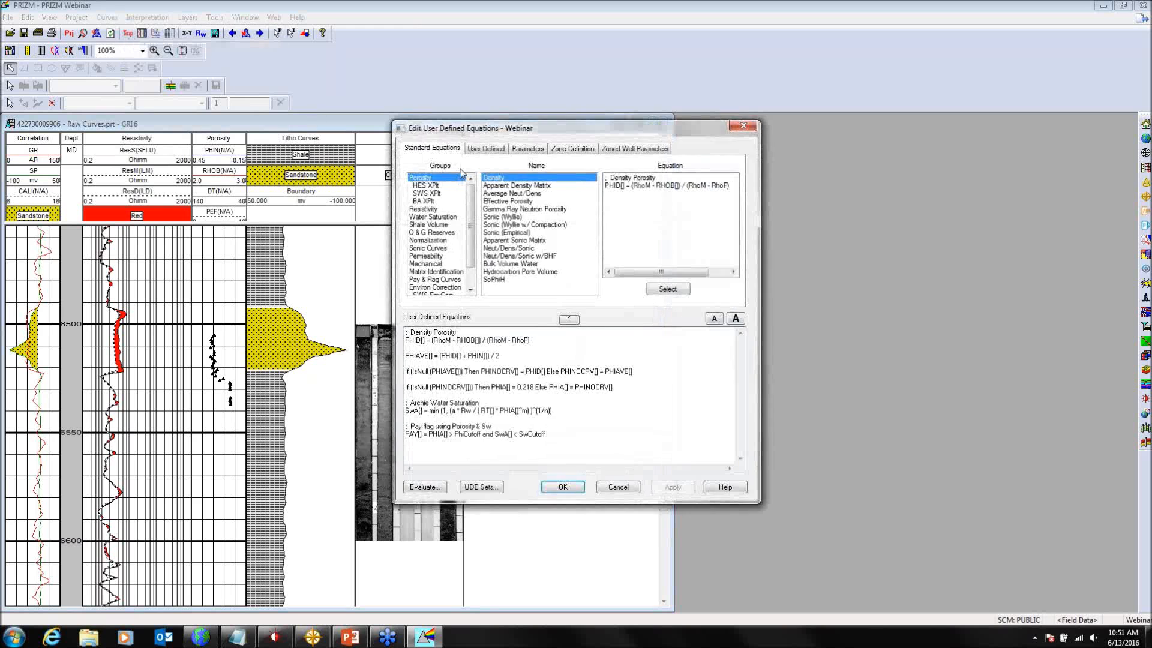
left_click(743, 126)
left_click(146, 18)
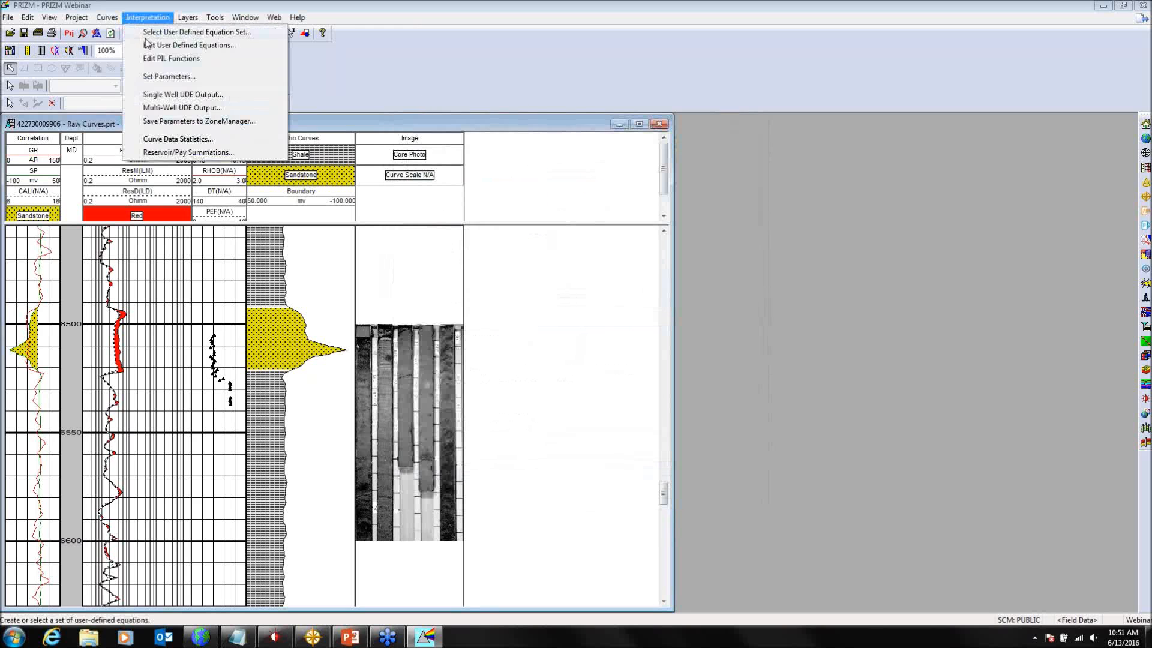
left_click(153, 34)
left_click(698, 207)
Step: Confirm Webinar as the project's active user defined equation set
left_click(159, 22)
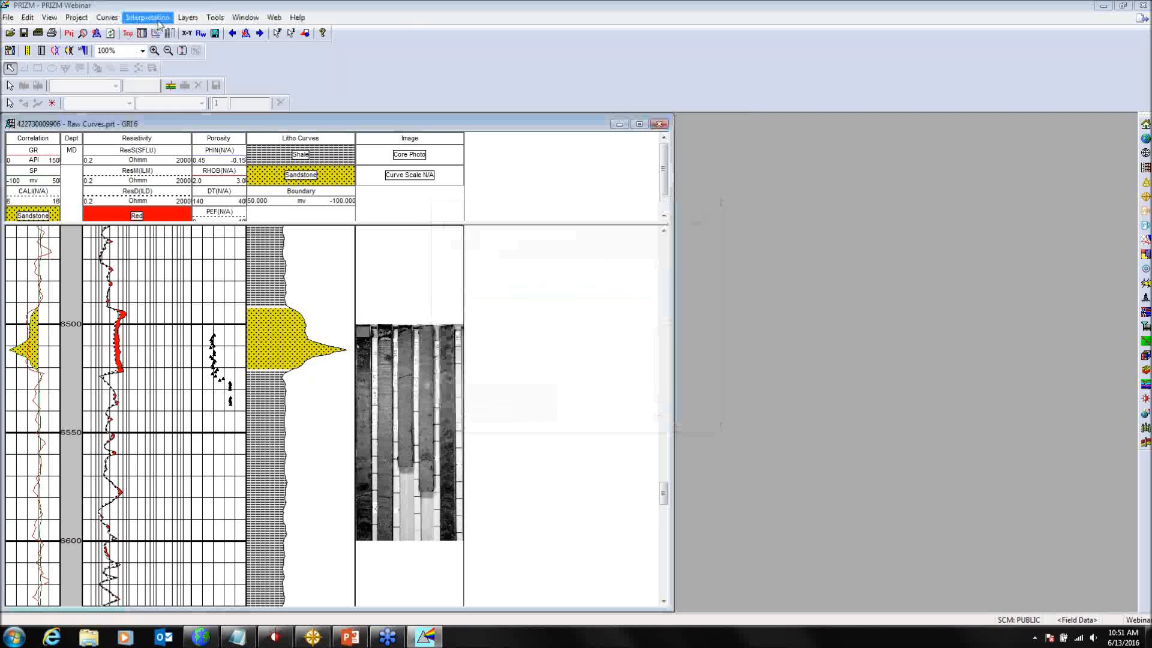
left_click(163, 31)
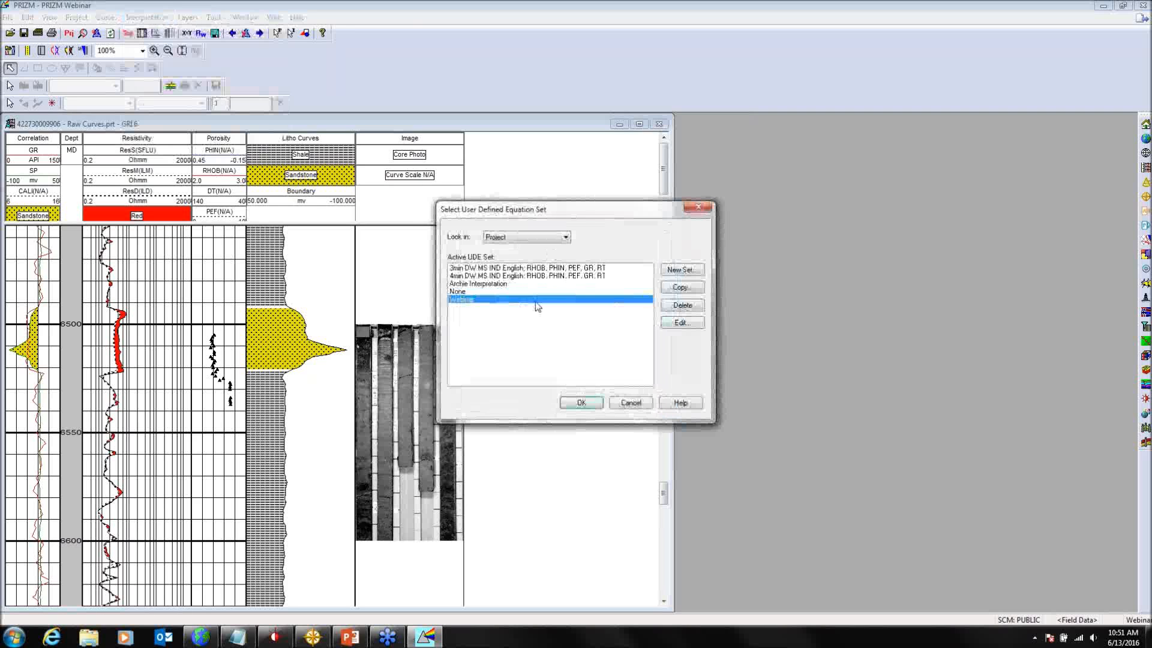
left_click(587, 406)
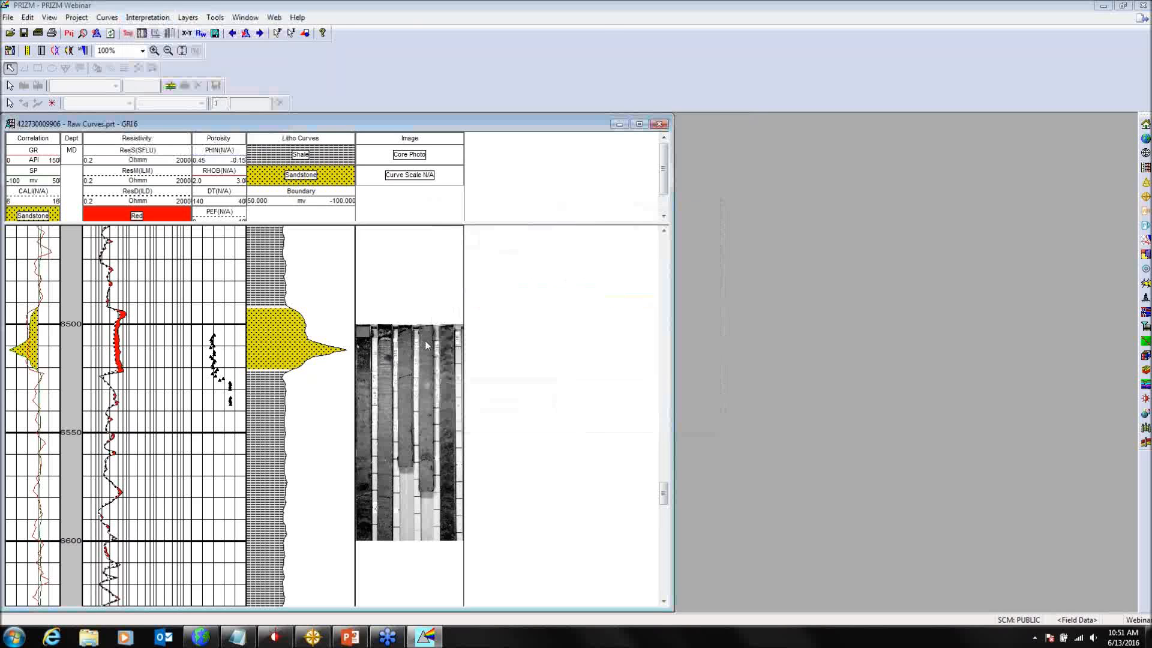
Step: Add a linear track after the Image track and name it SW
right_click(562, 379)
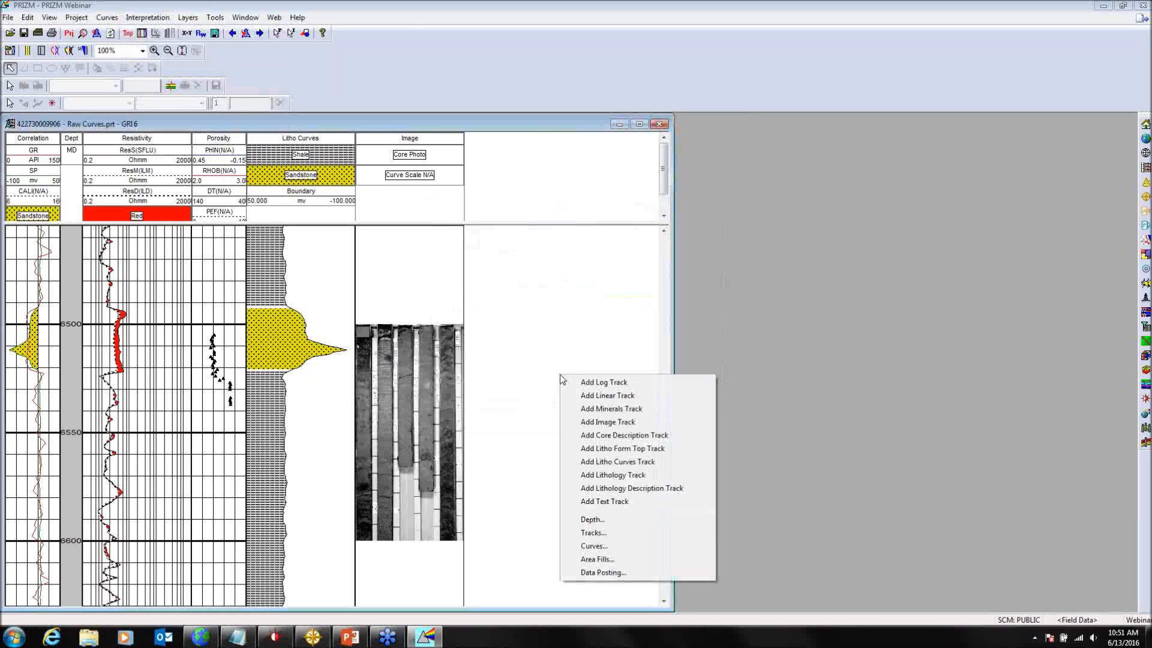
left_click(586, 396)
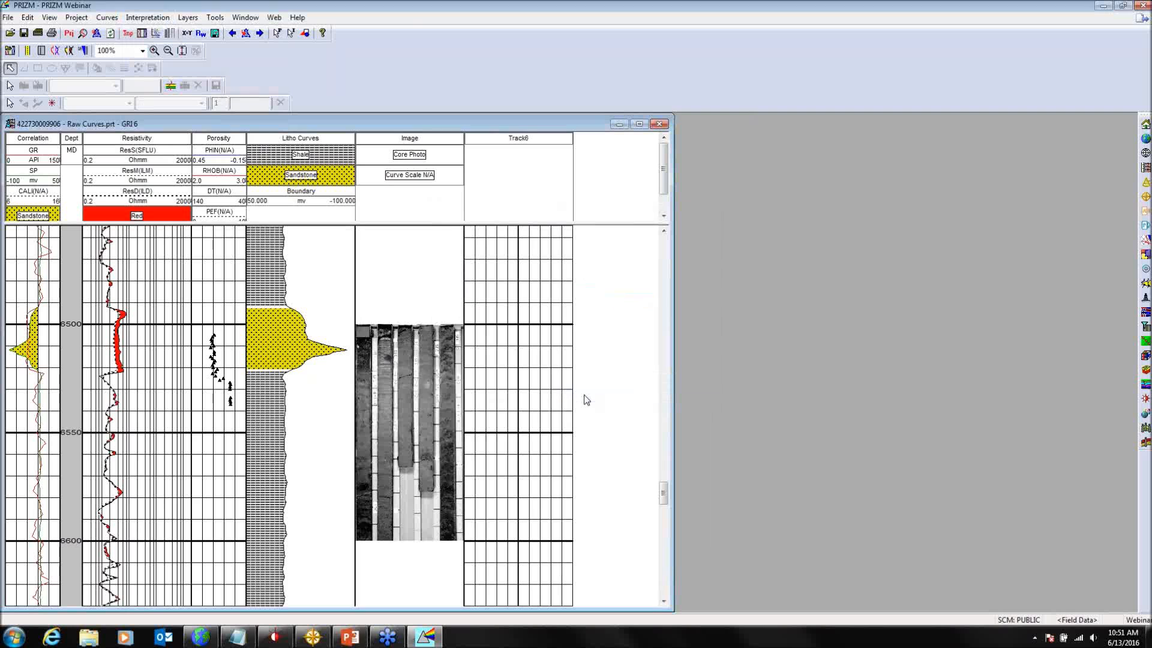
right_click(533, 322)
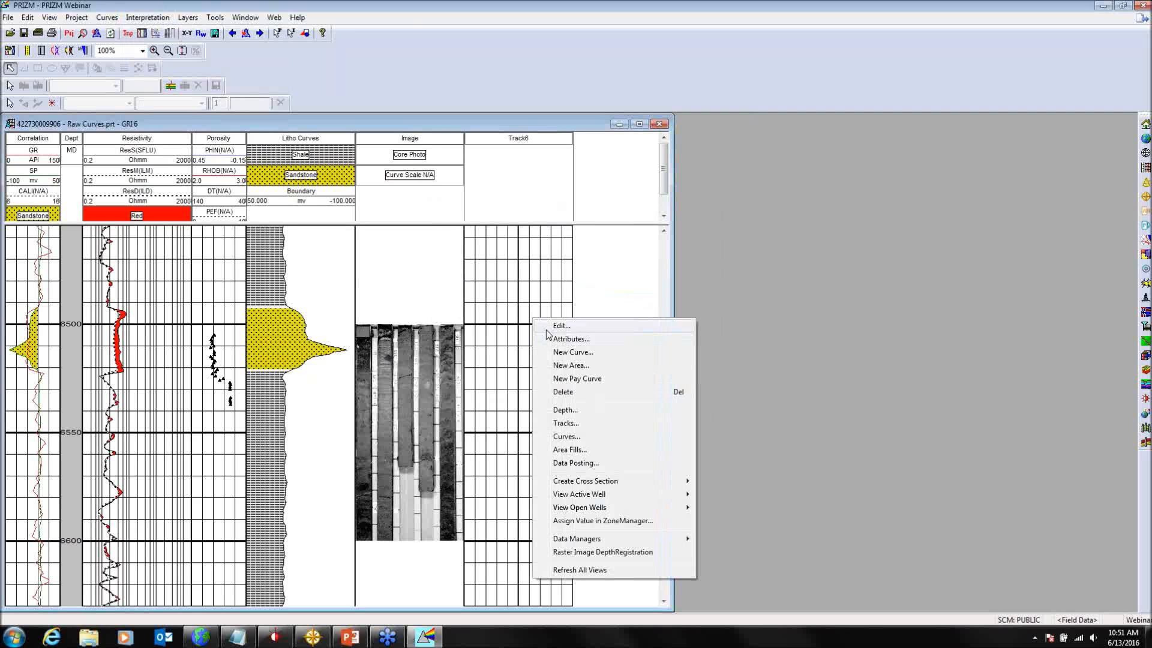
left_click(547, 330)
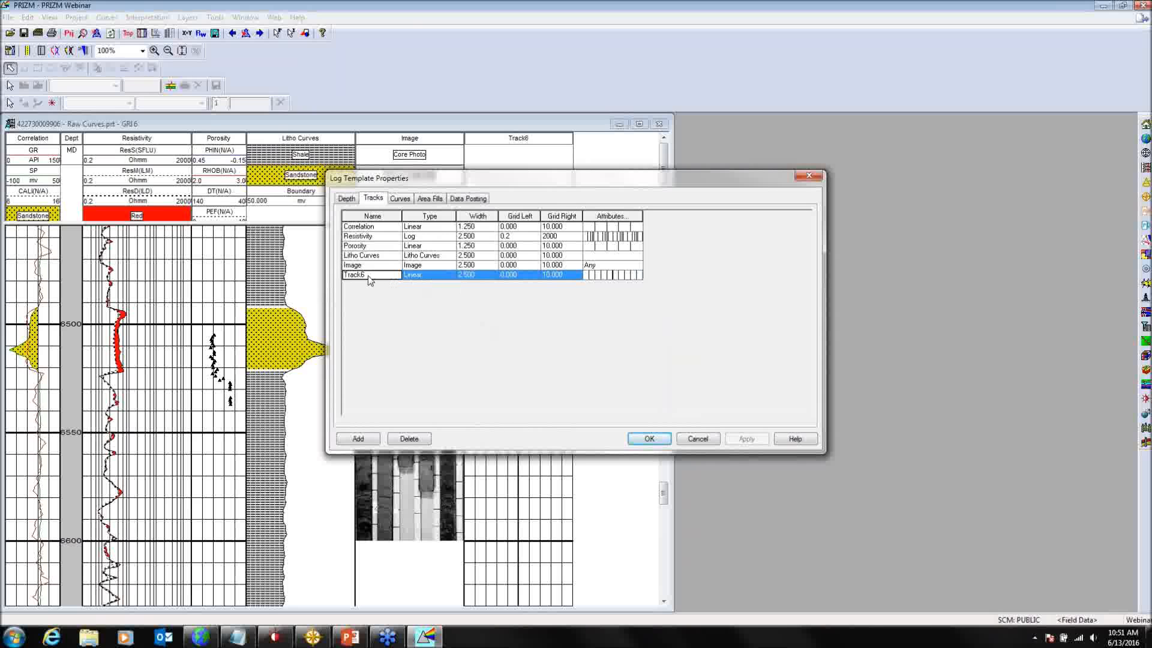
type("SW")
Step: Add two curves to the log template and assign them the computed PHIA and SwA curves
left_click(400, 199)
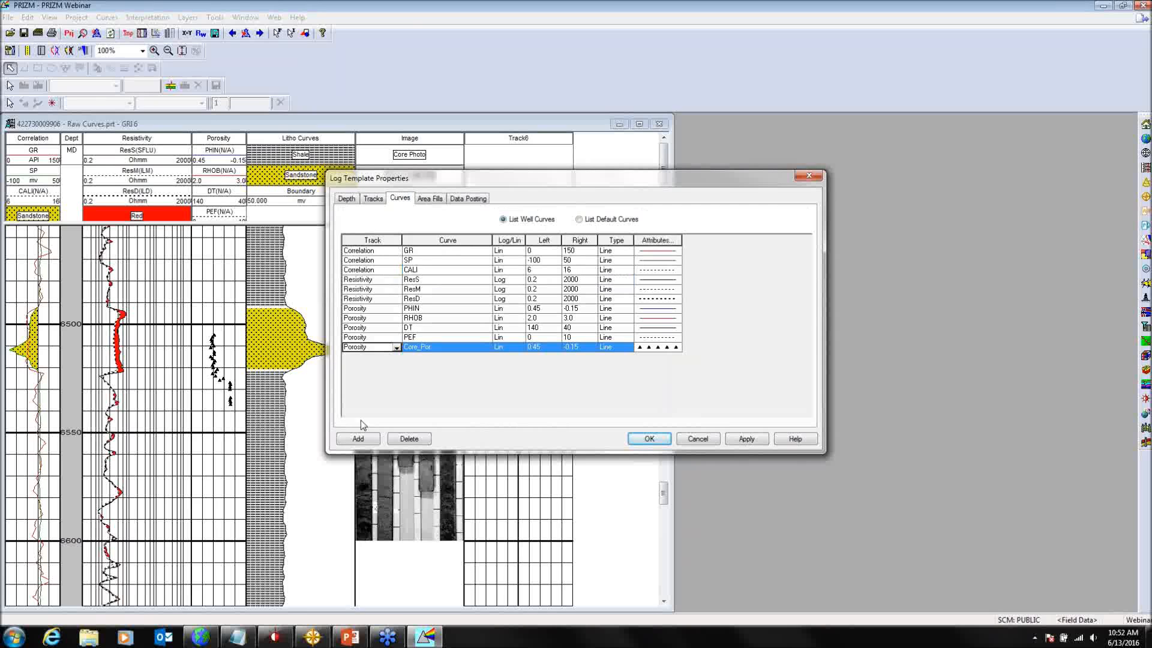
left_click(358, 439)
left_click(358, 440)
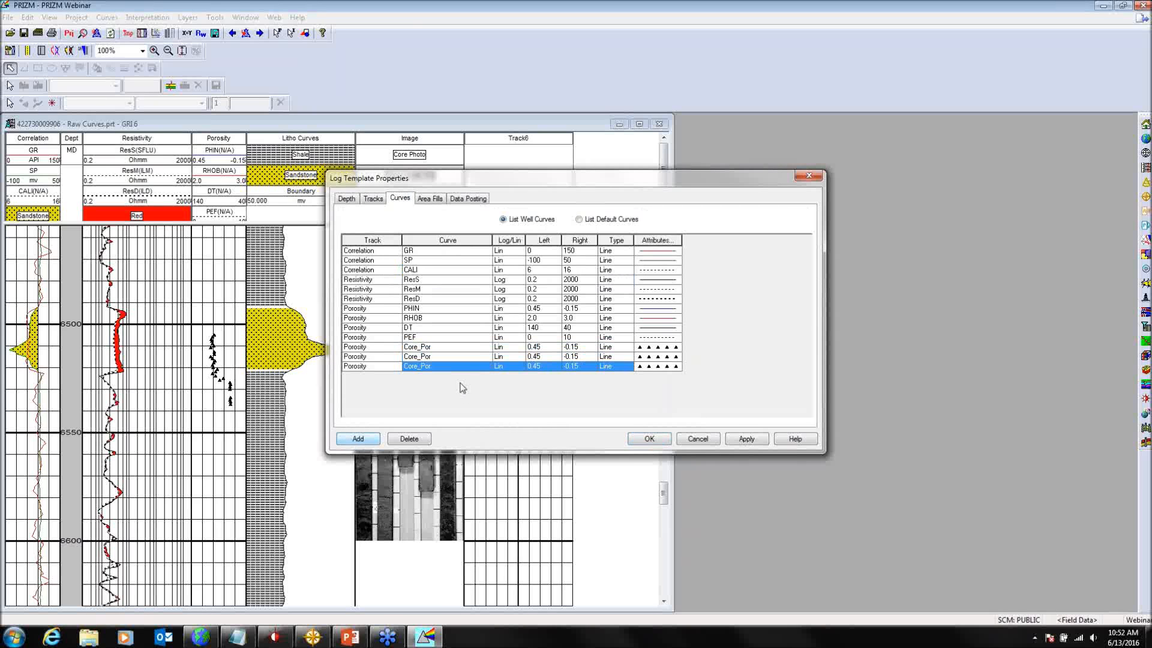
left_click(480, 357)
left_click(487, 357)
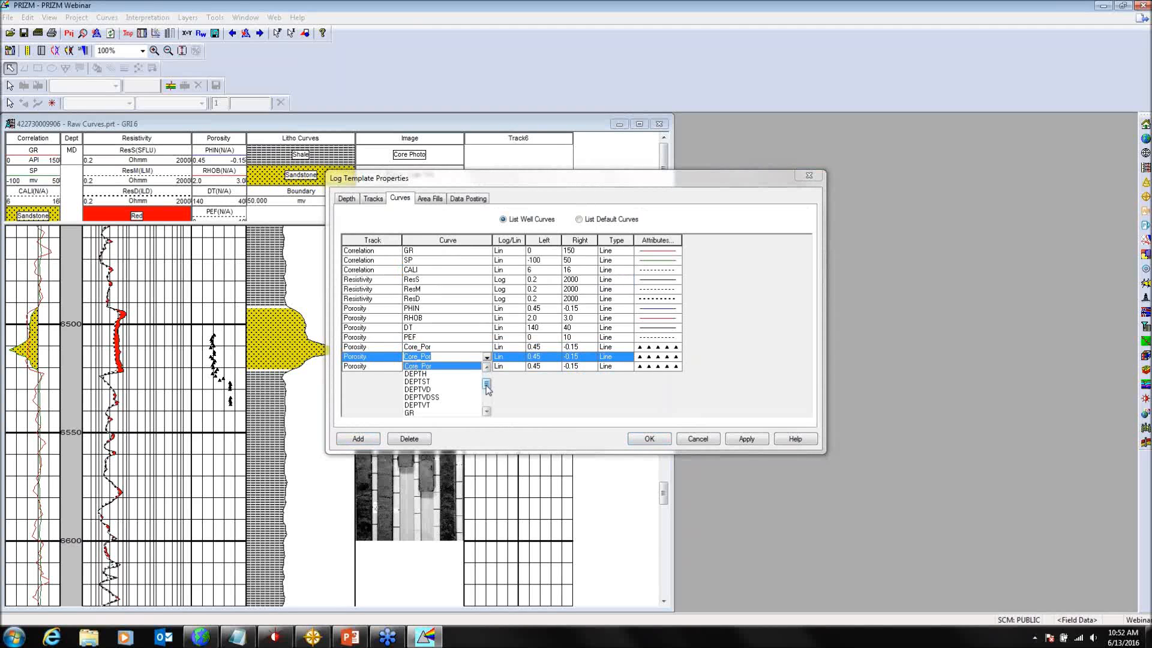
left_click_drag(487, 389, 487, 398)
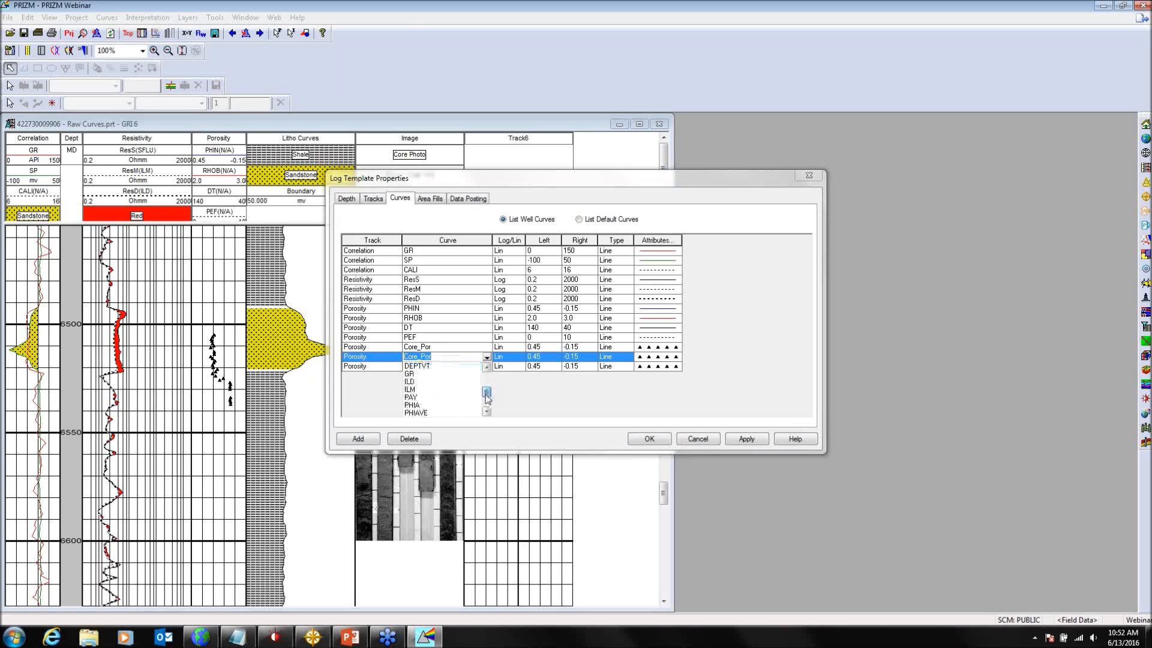
left_click(413, 404)
left_click(487, 367)
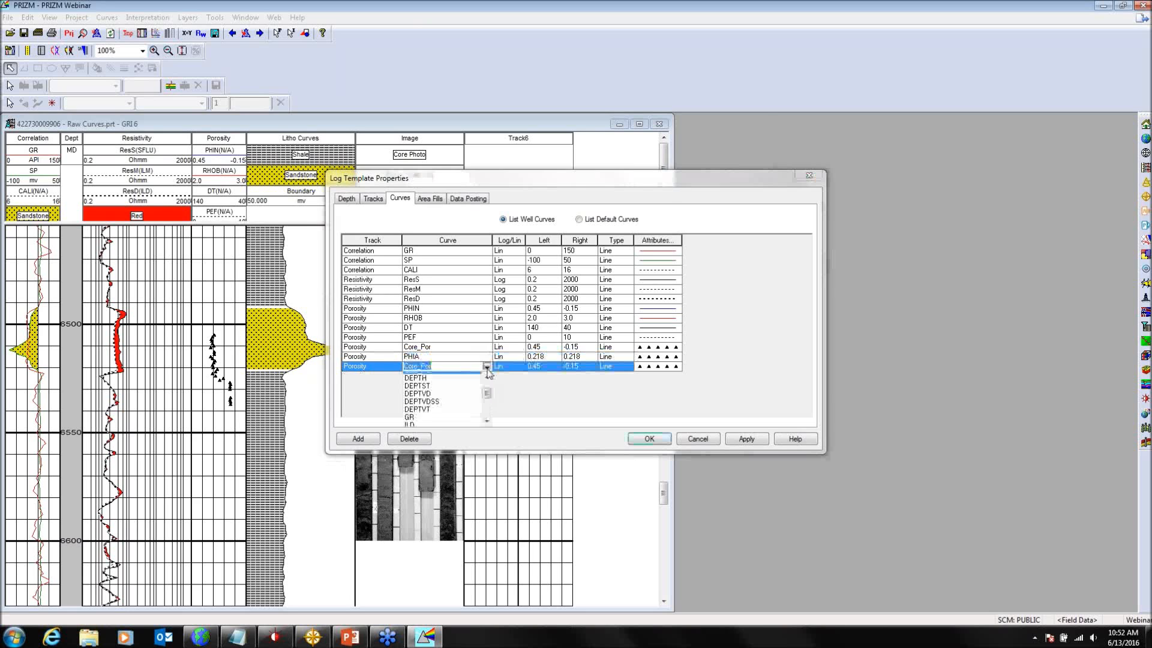
left_click_drag(486, 396, 487, 412)
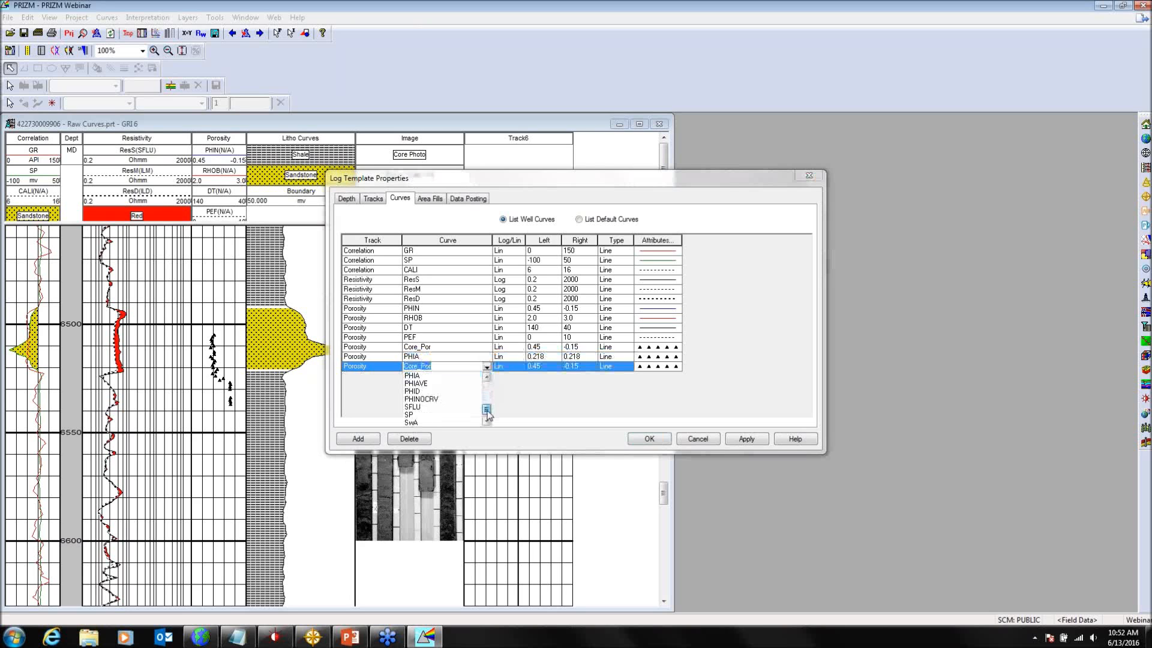
left_click(418, 423)
Step: Set the PHIA scale to 0 to 1 and SwA's left scale to 0, and accept the log template changes
left_click(549, 357)
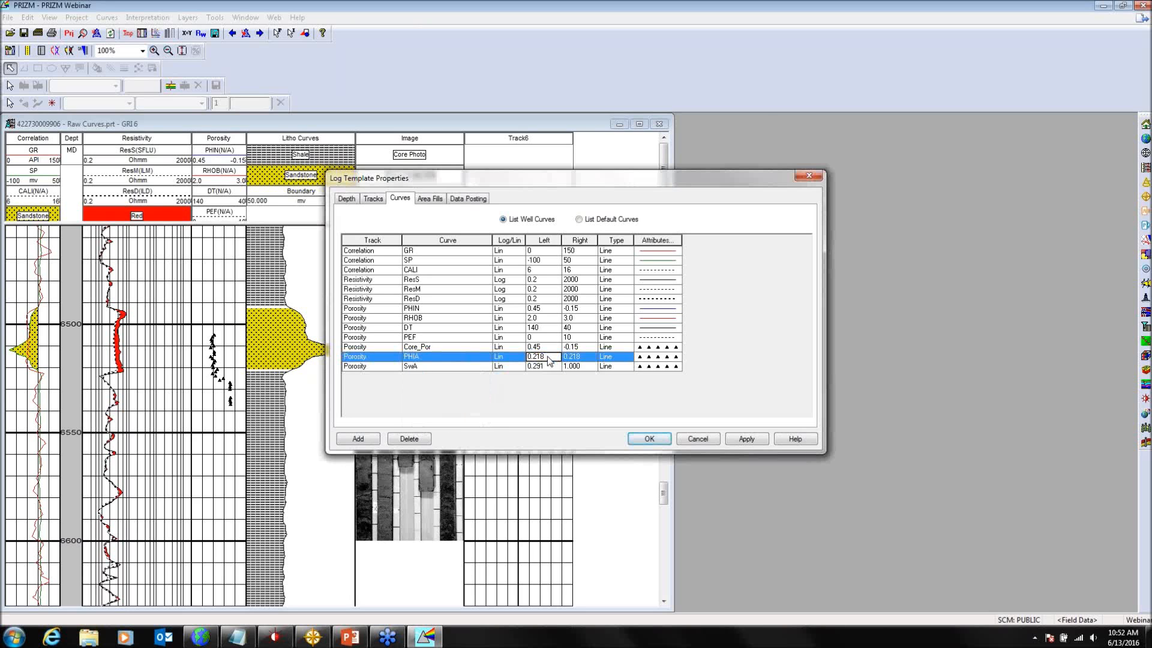
type("0")
left_click(591, 357)
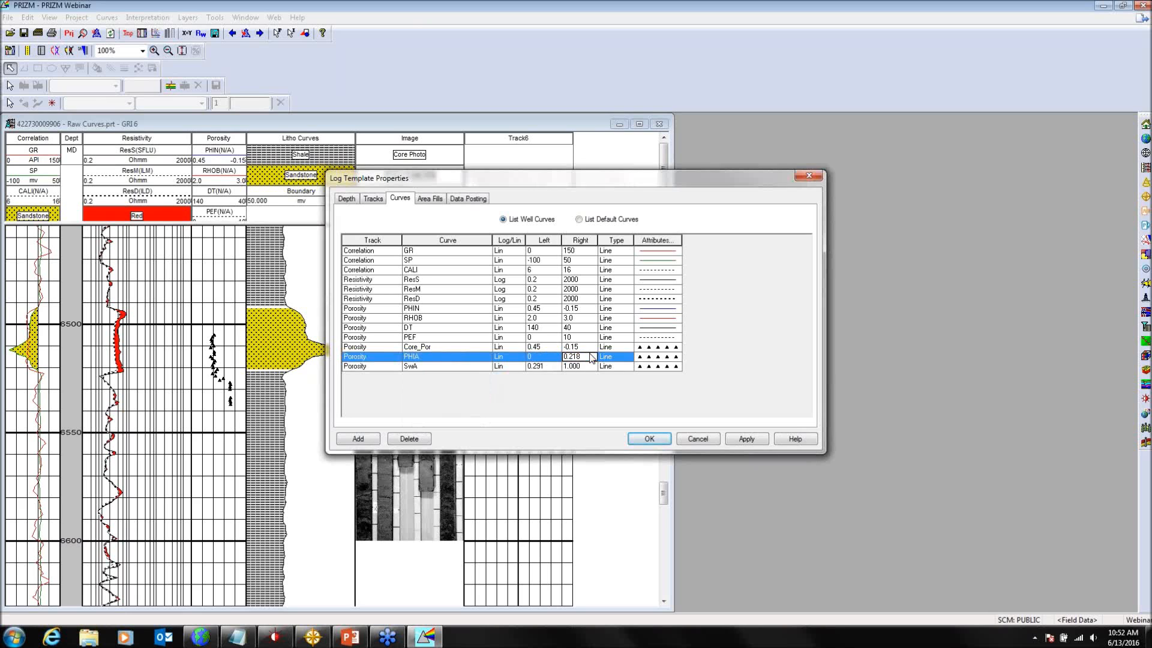
type("1")
left_click(550, 366)
type("0")
left_click(579, 366)
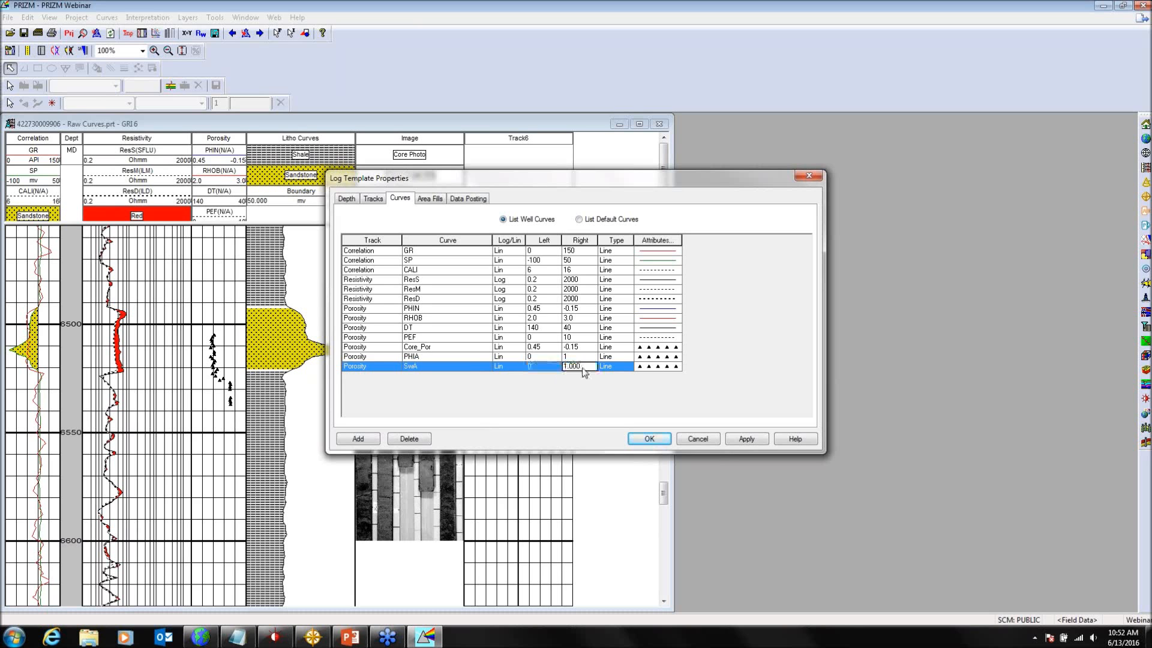
left_click(746, 438)
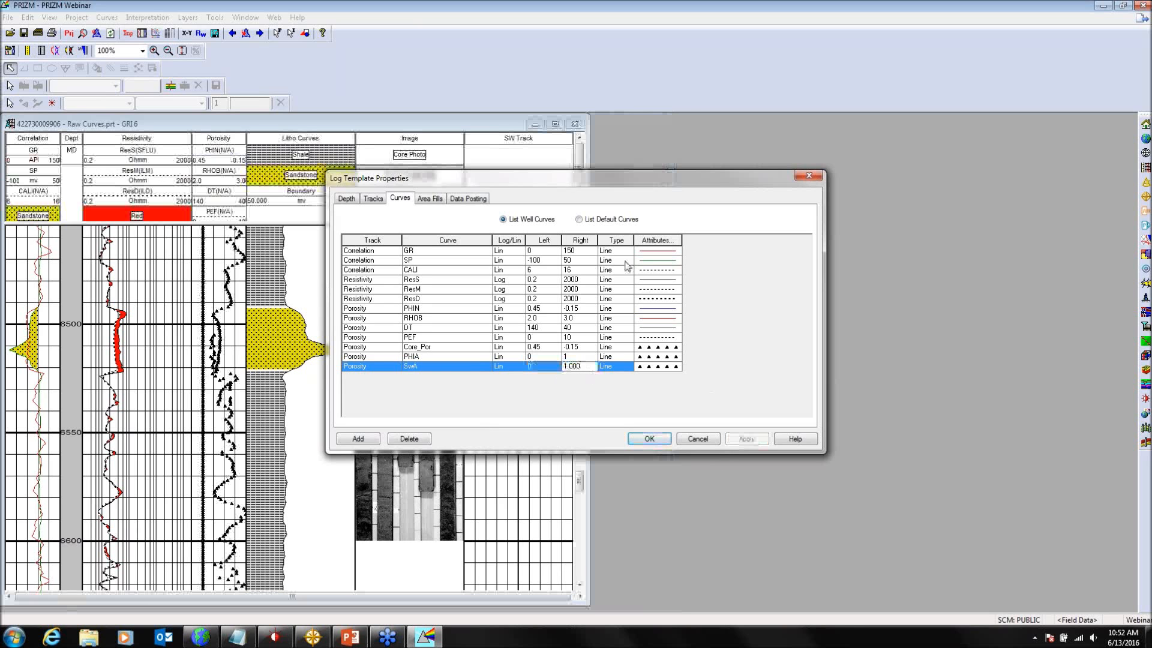
left_click_drag(627, 185, 915, 205)
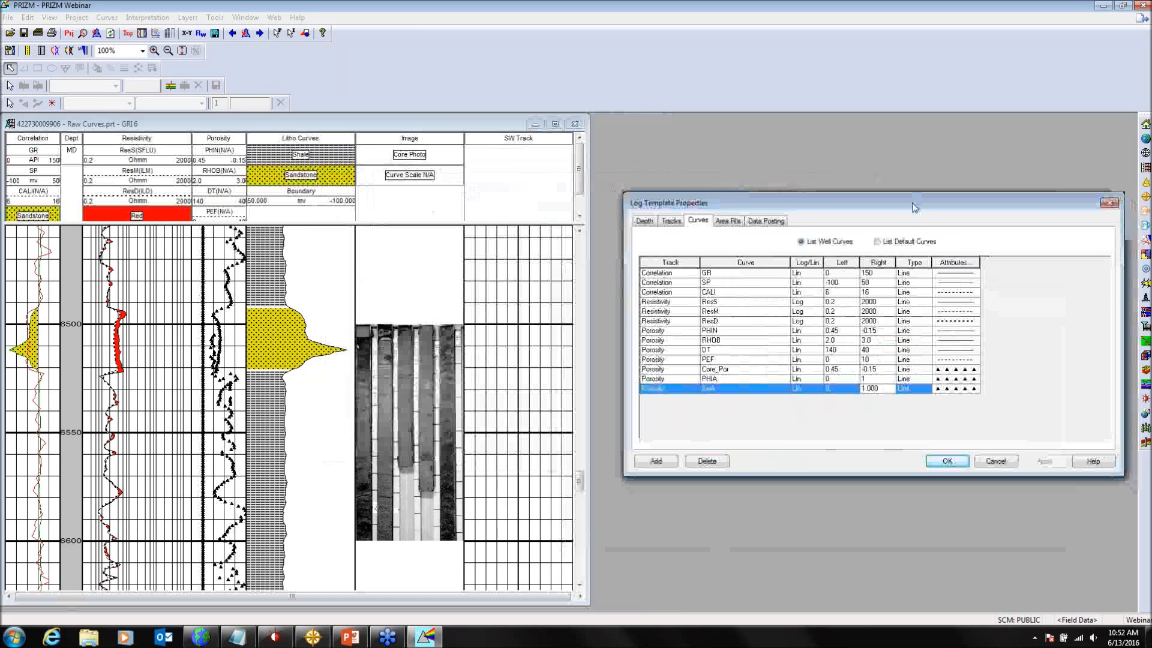
left_click(947, 462)
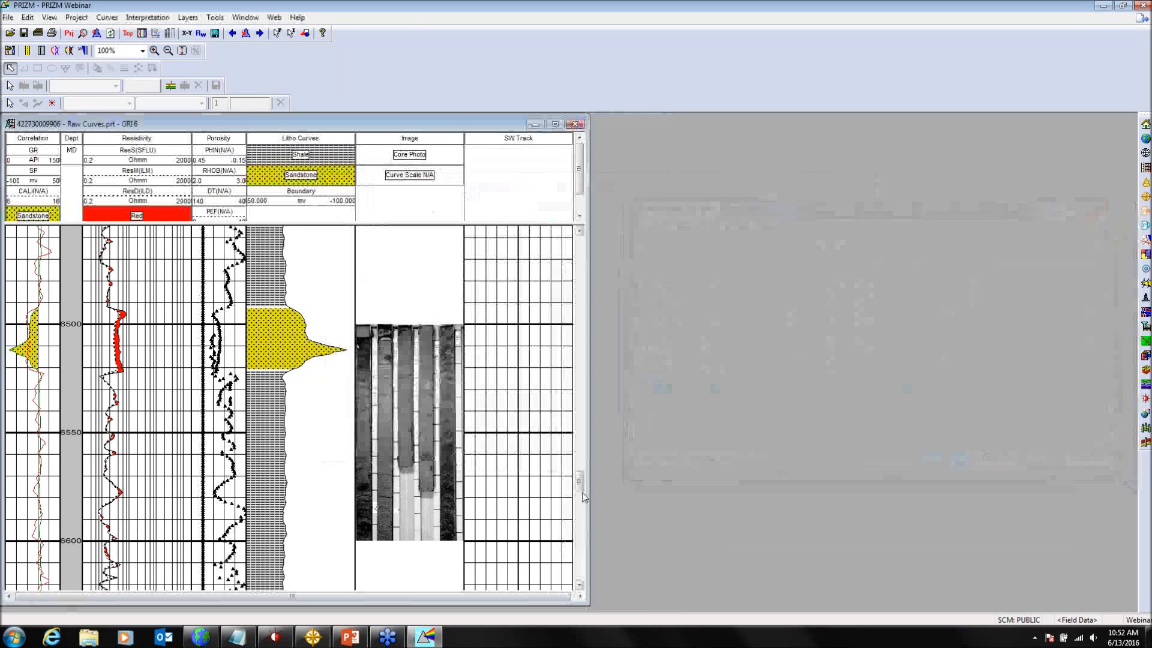
Step: Go to a shallower interval and step forward through the wells to GRI 14, examining the plotted curves
left_click_drag(579, 481, 580, 270)
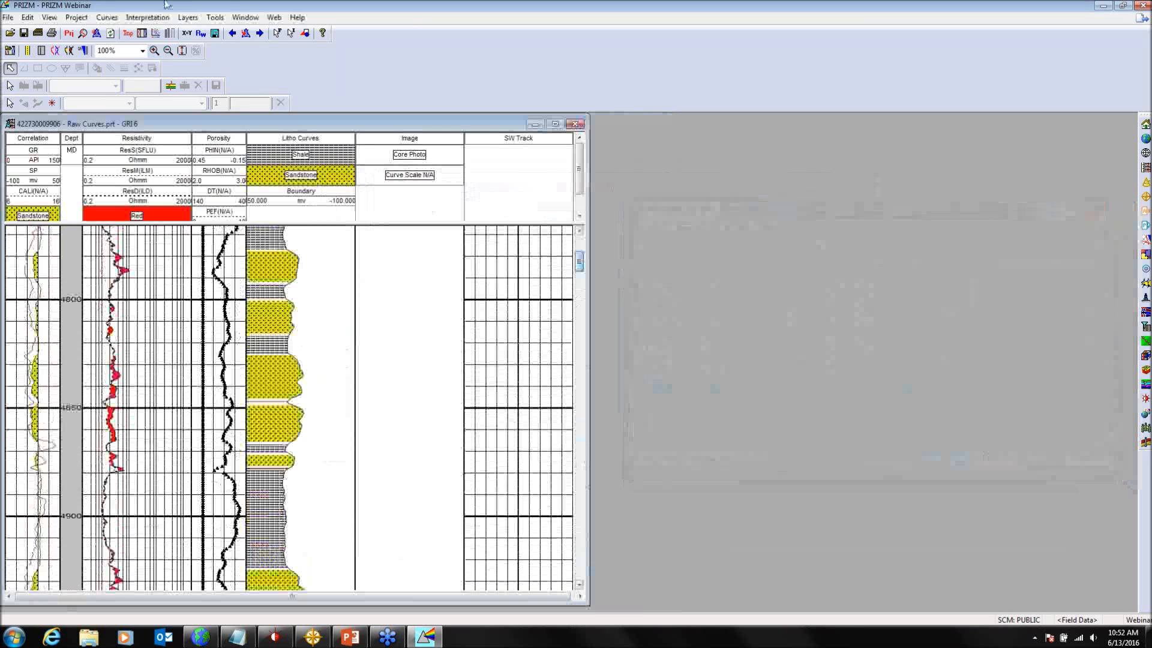
left_click(263, 36)
left_click(263, 36)
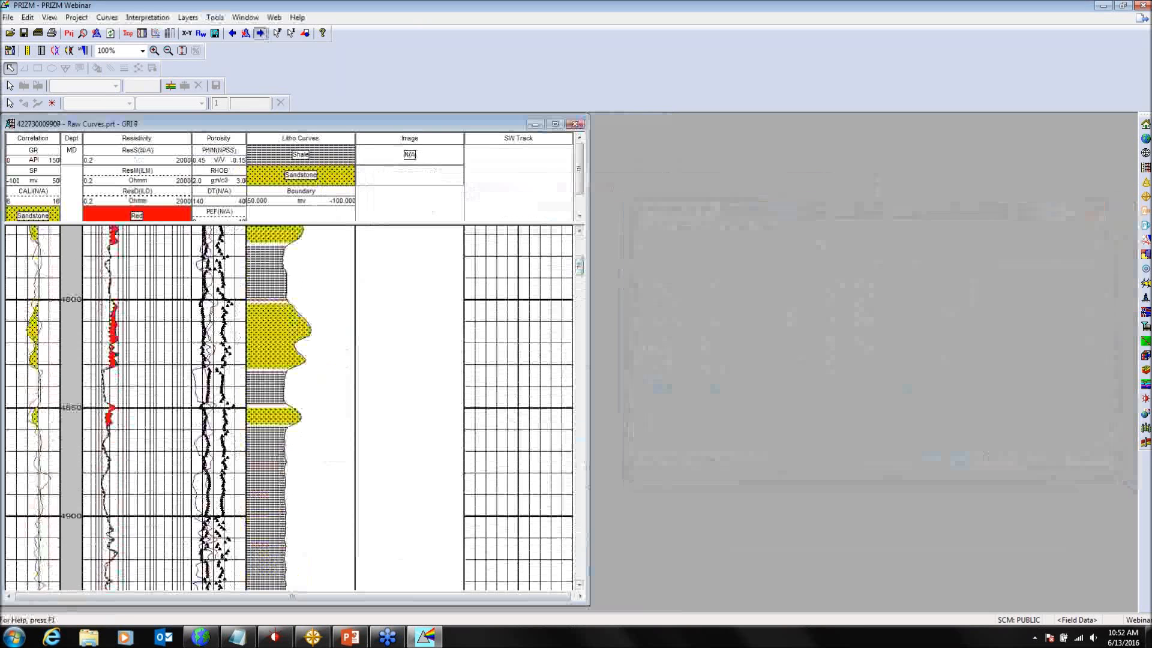
left_click(264, 35)
left_click(263, 36)
left_click(263, 36)
left_click(264, 36)
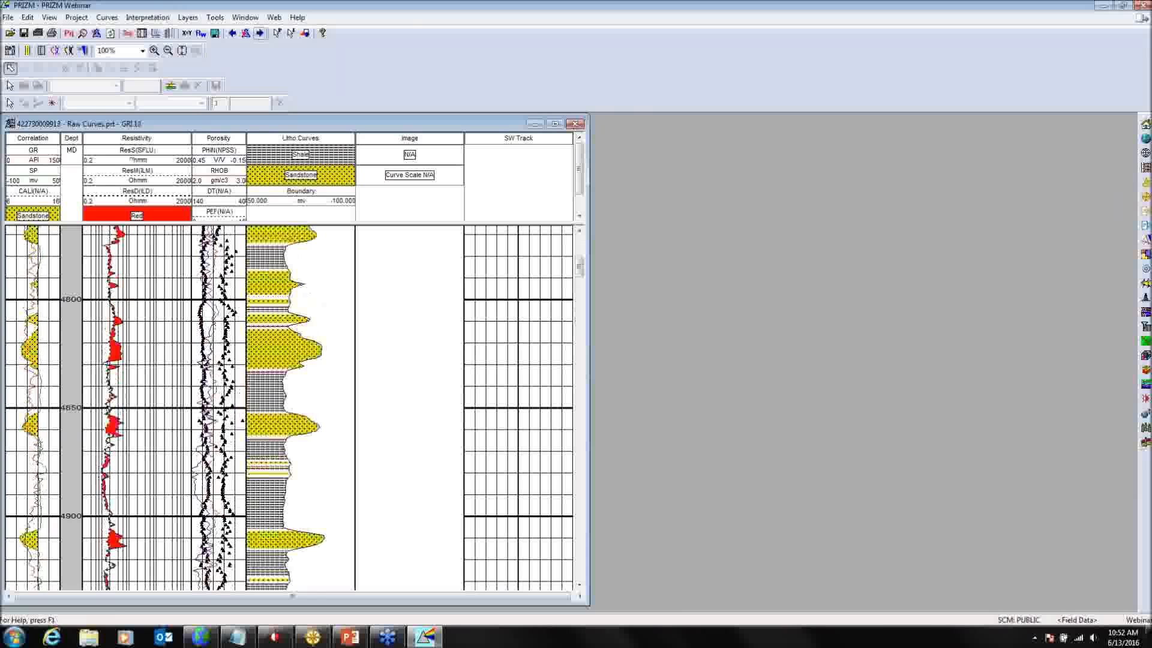
left_click(263, 36)
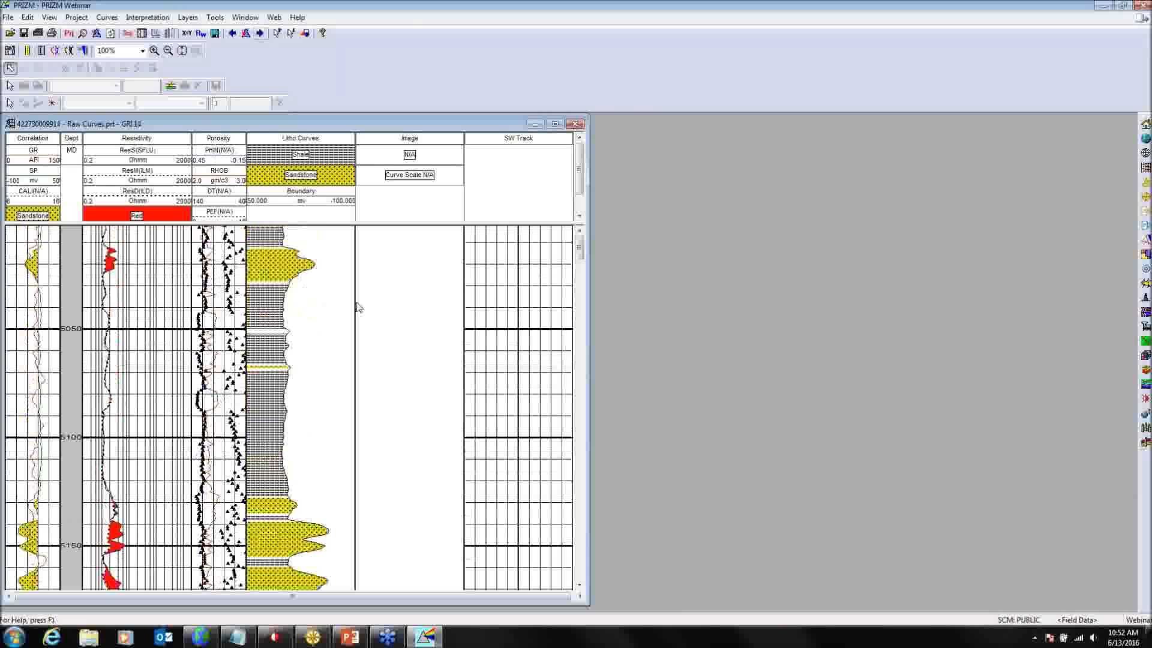
Step: Move the PHIA and SwA curves from the Porosity track to the SW Track in the log template
right_click(502, 346)
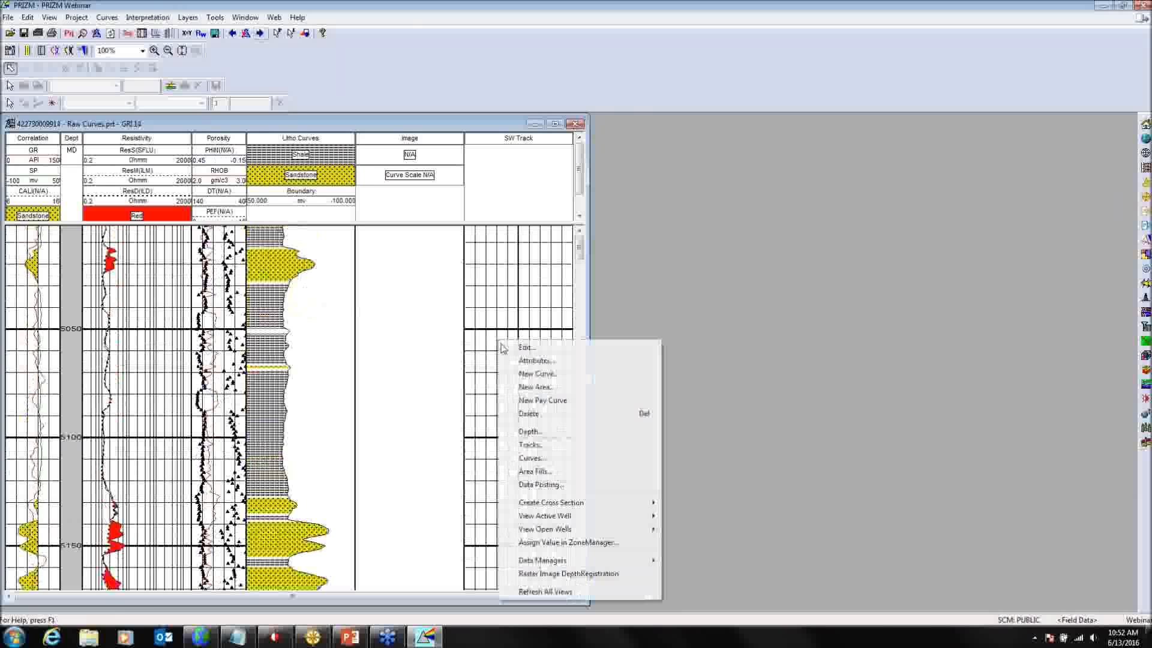
left_click(530, 457)
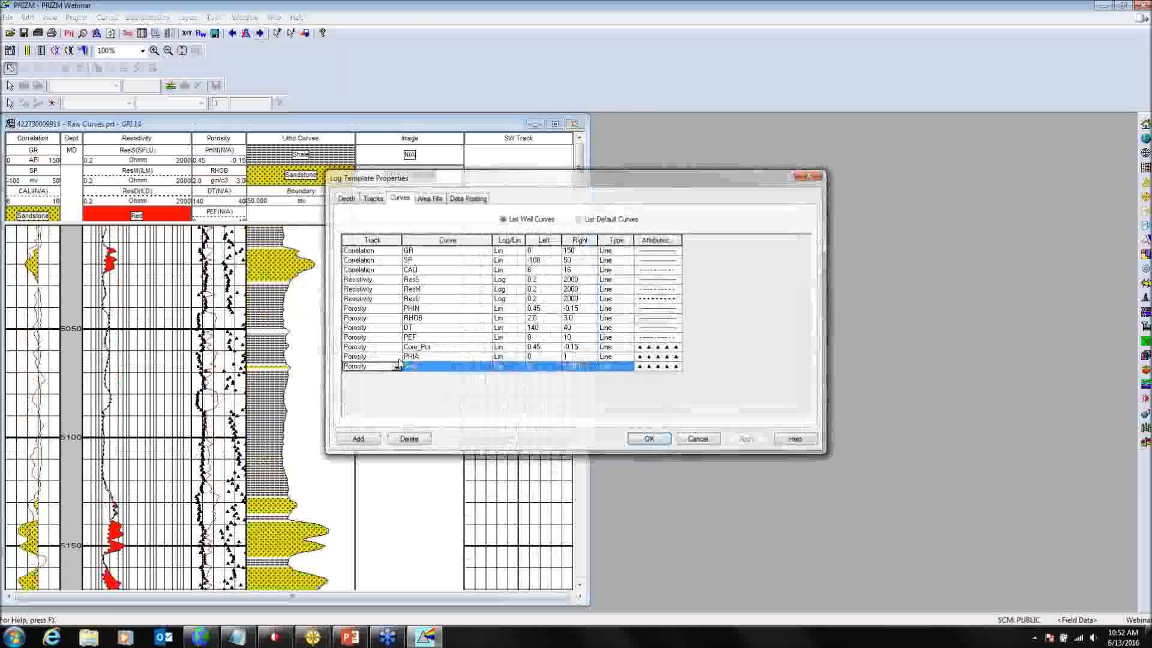
left_click(396, 358)
left_click(358, 405)
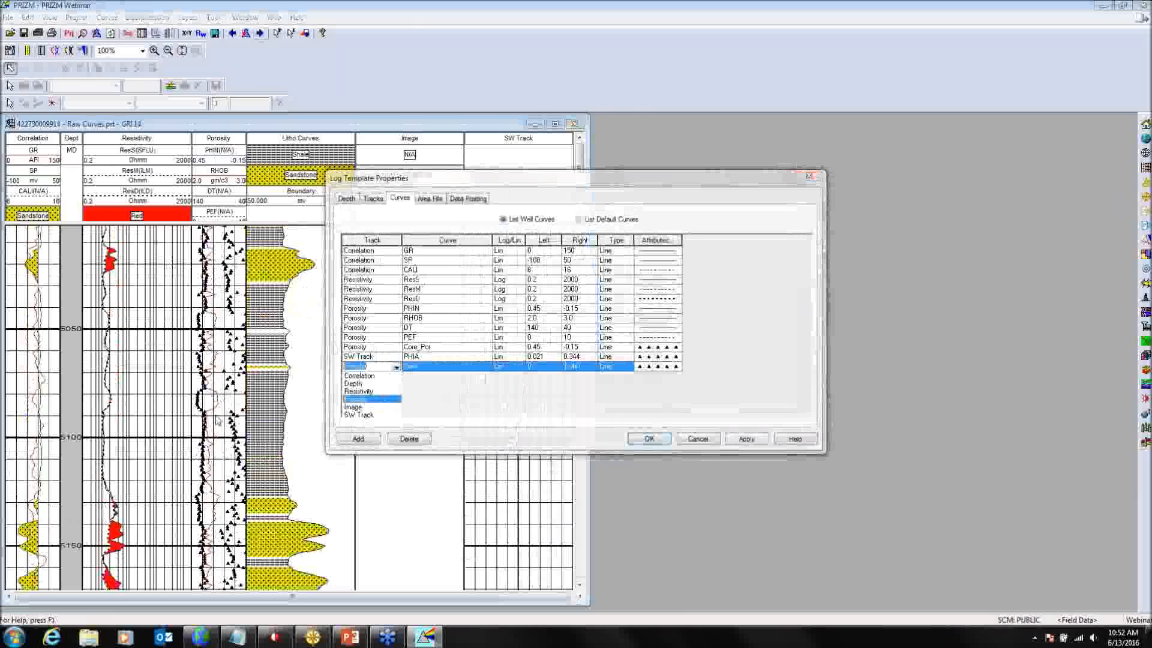
left_click(359, 415)
Step: Style the PHIA curve as a solid line with no symbol and a dark red symbol color
double_click(666, 358)
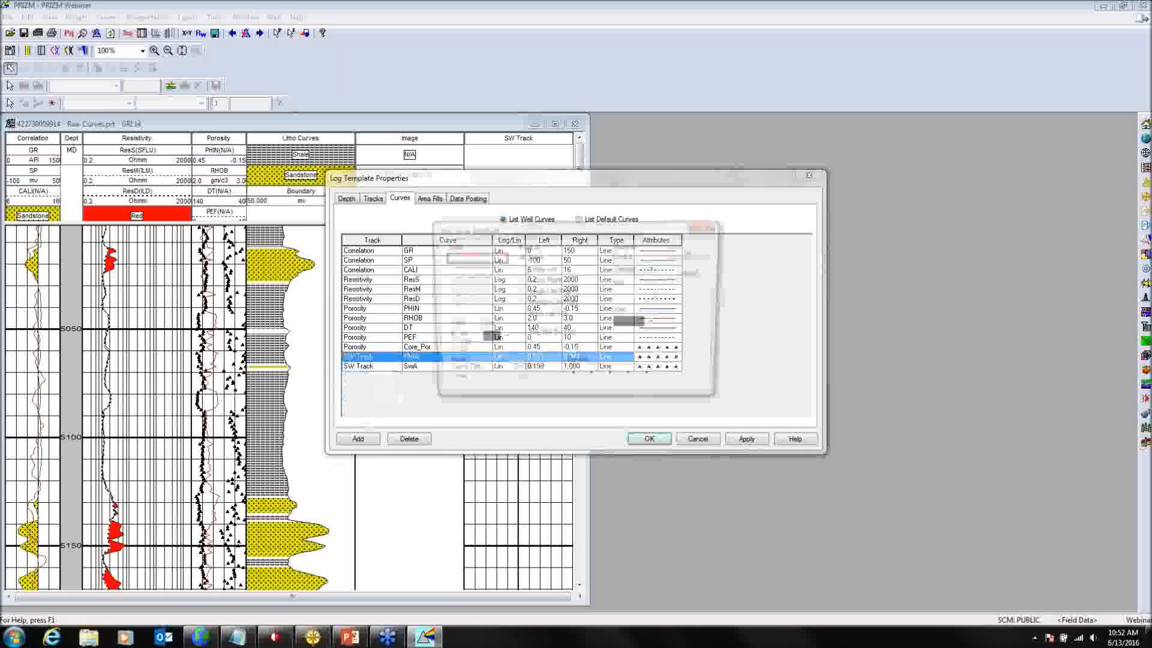
left_click(453, 270)
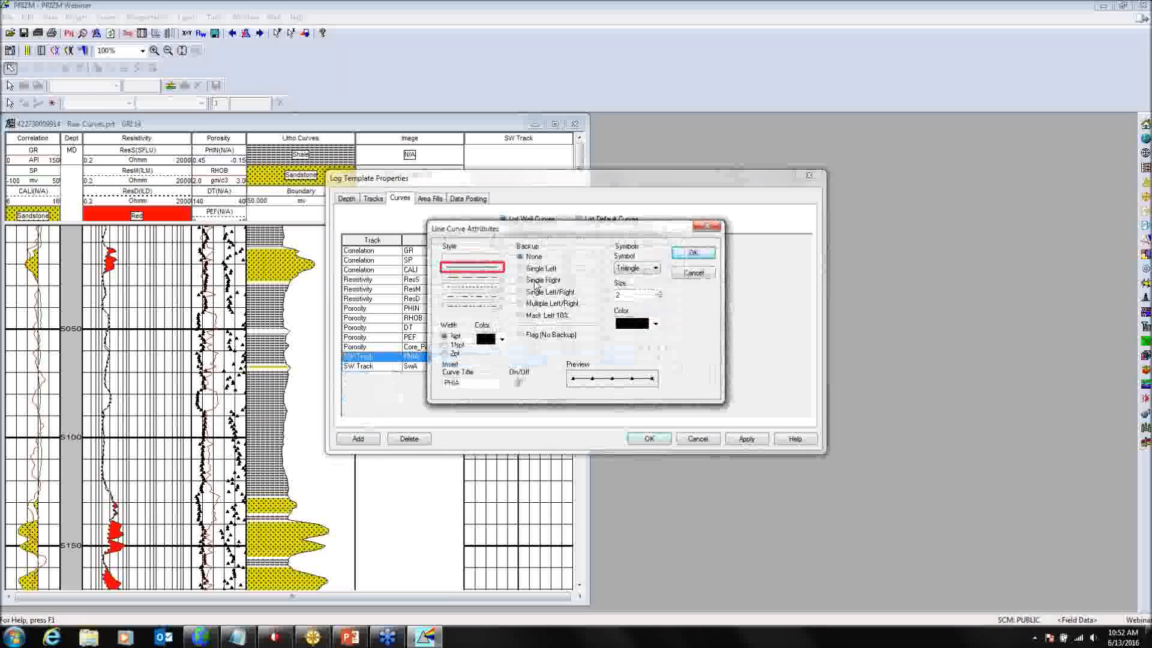
left_click(625, 271)
left_click(624, 279)
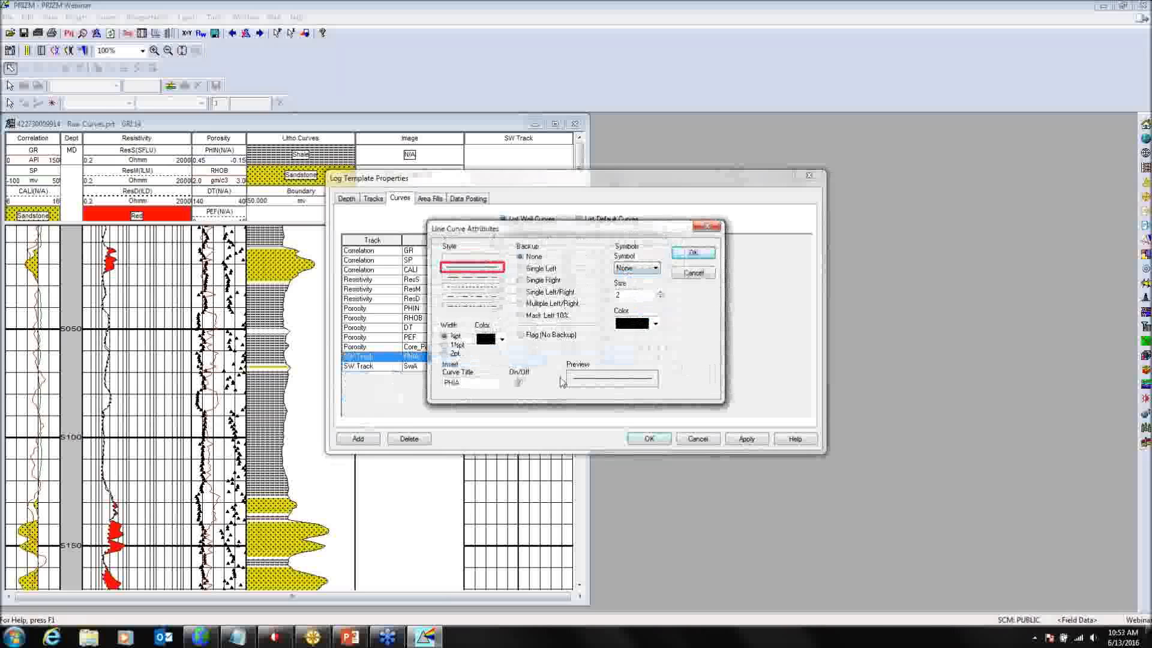
left_click(655, 323)
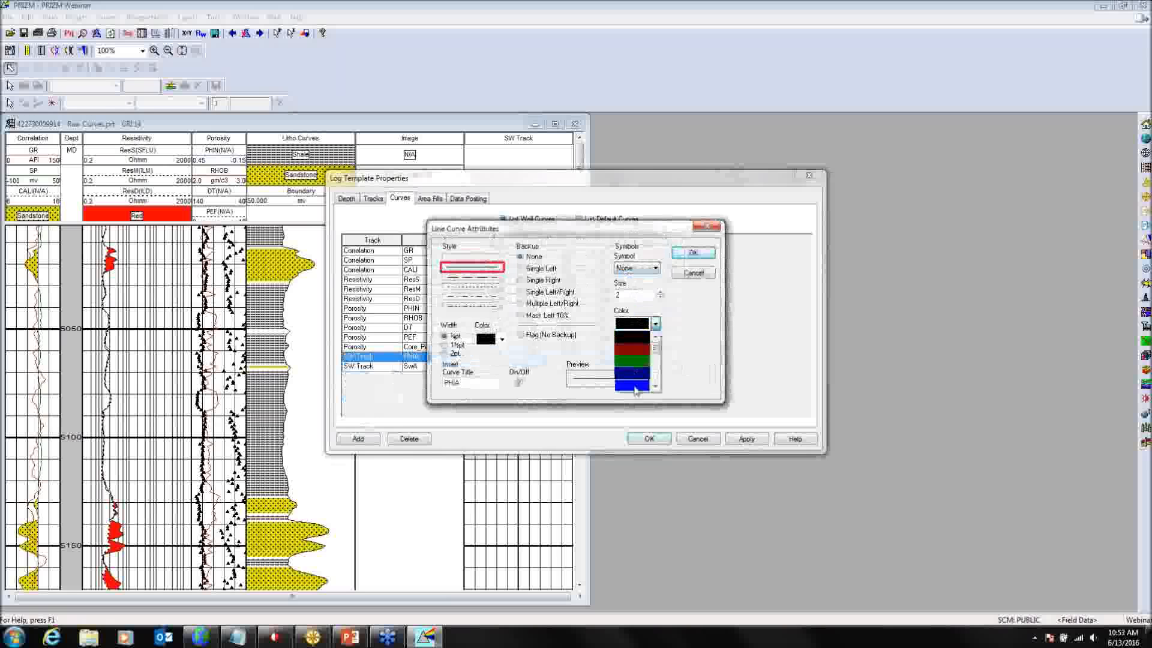
left_click(635, 349)
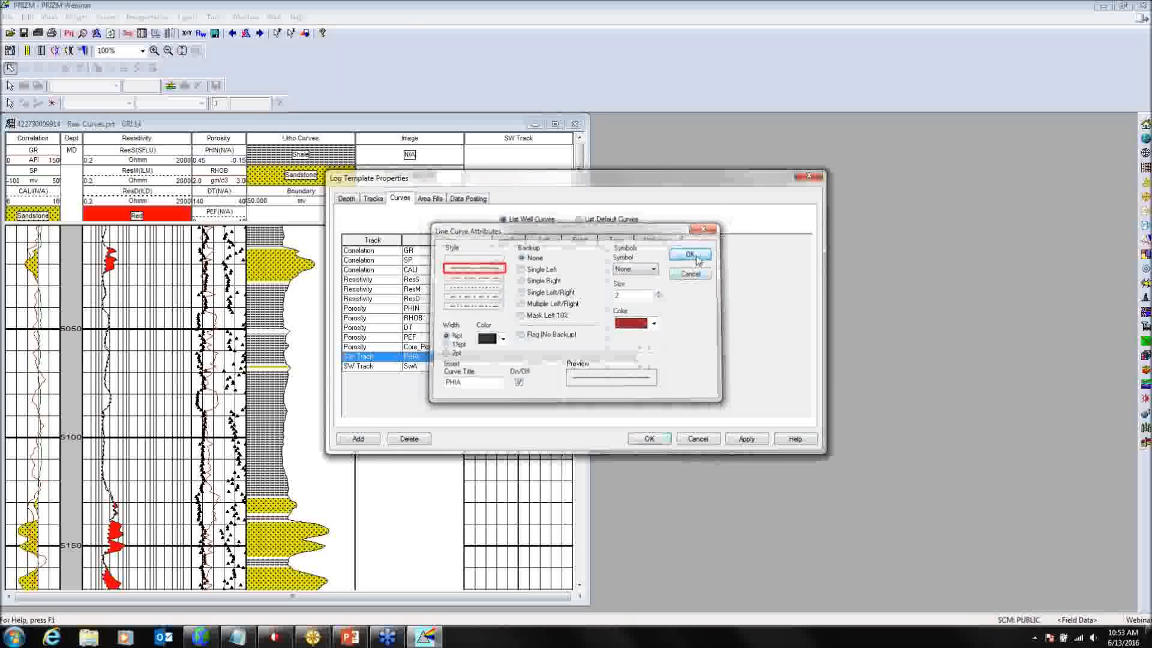
left_click(693, 252)
Step: Style the SwA curve as a solid blue 1½ pt line without symbols and accept the log template
left_click(647, 366)
double_click(654, 366)
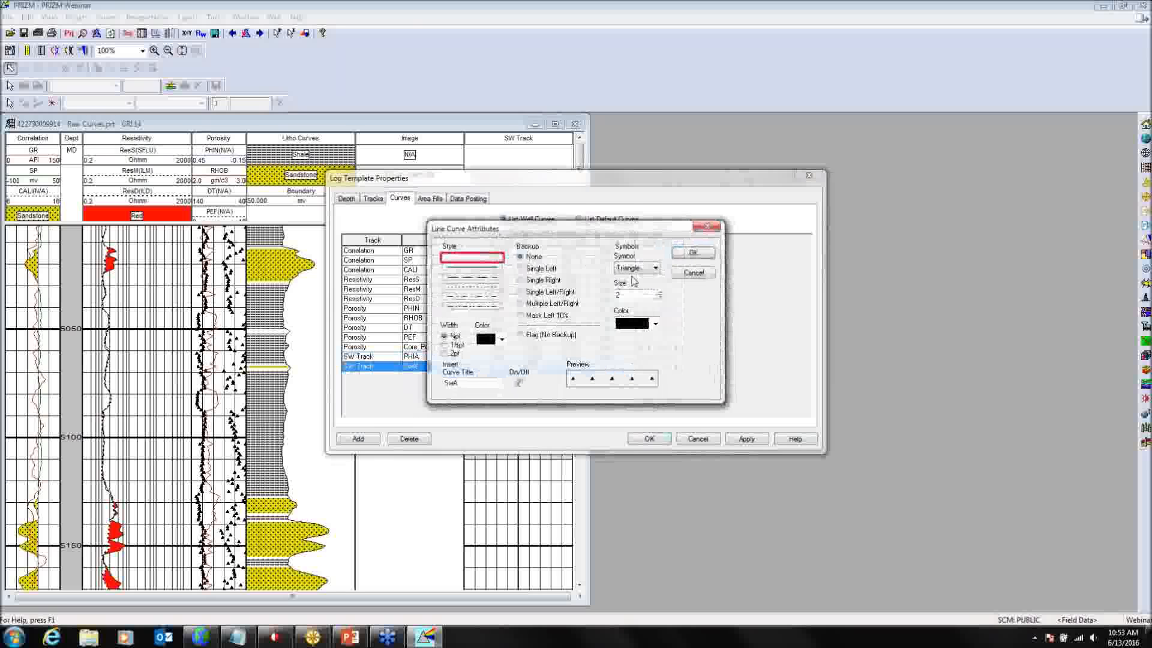
left_click(636, 268)
left_click(624, 279)
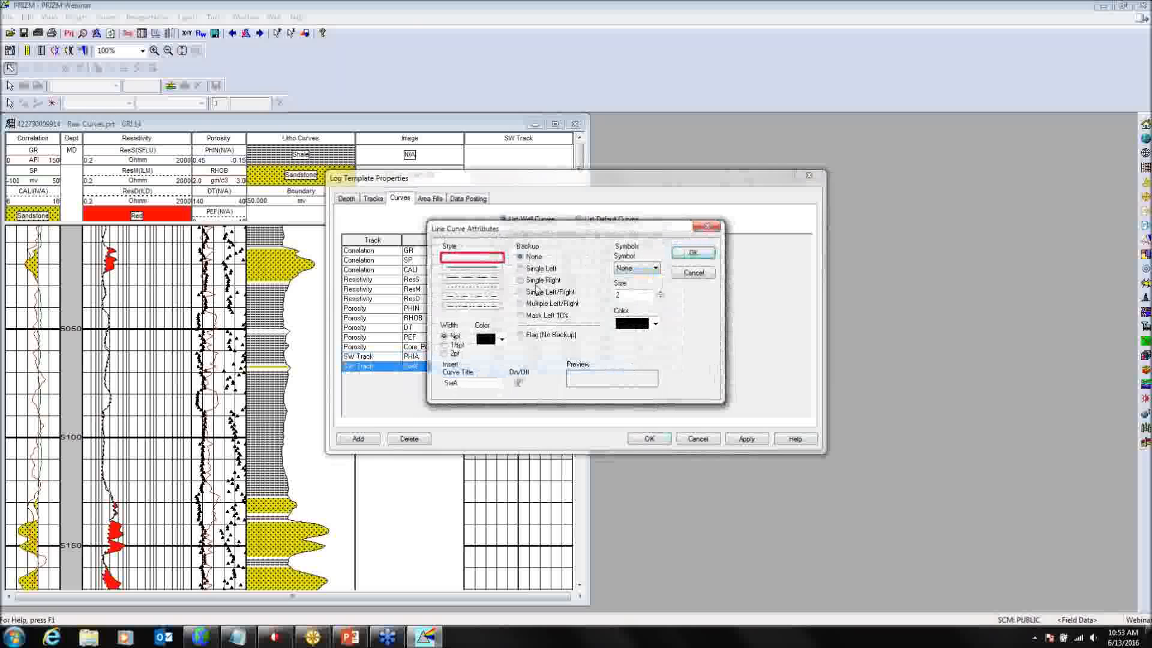
left_click(480, 267)
left_click(502, 340)
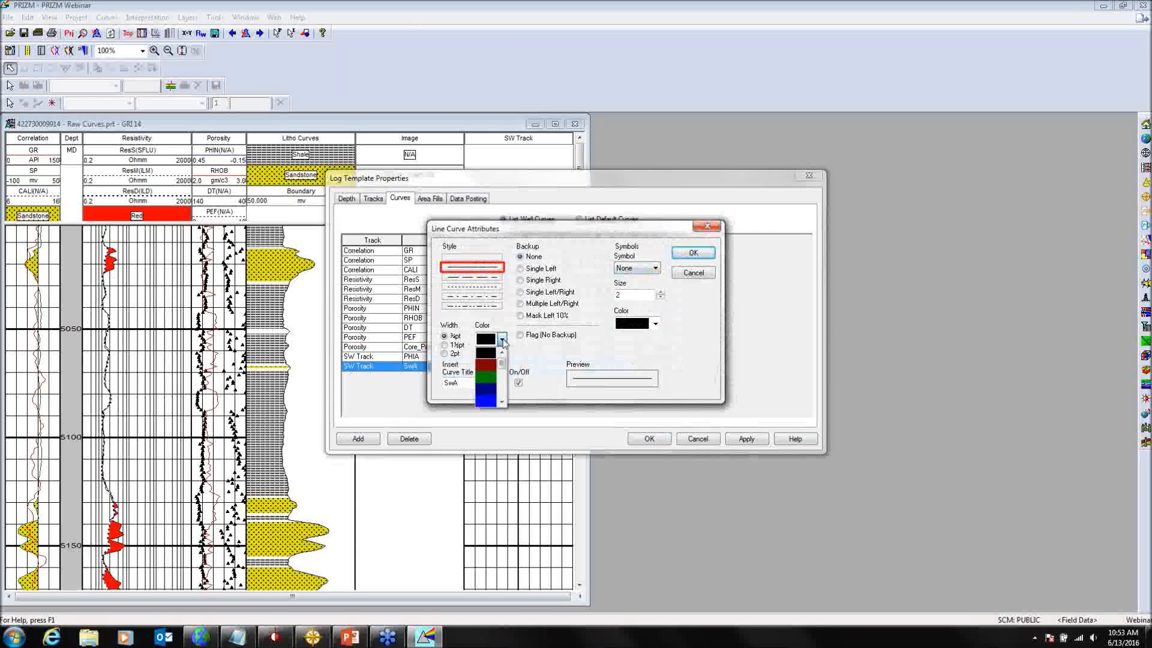
left_click(490, 402)
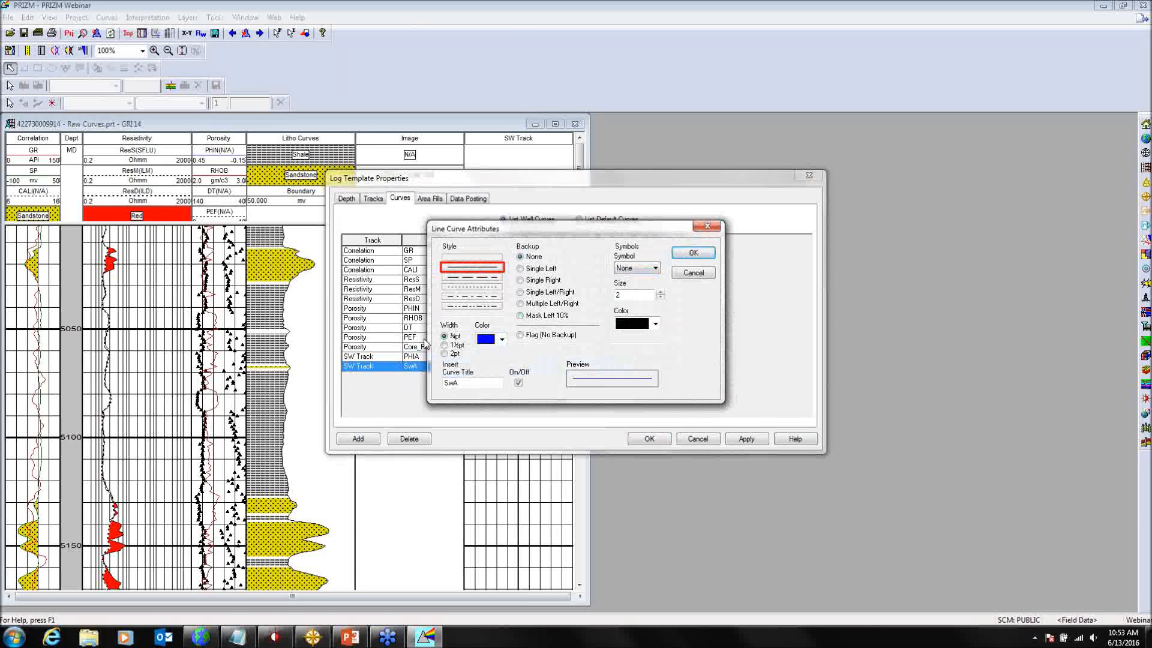
left_click(453, 345)
left_click(693, 252)
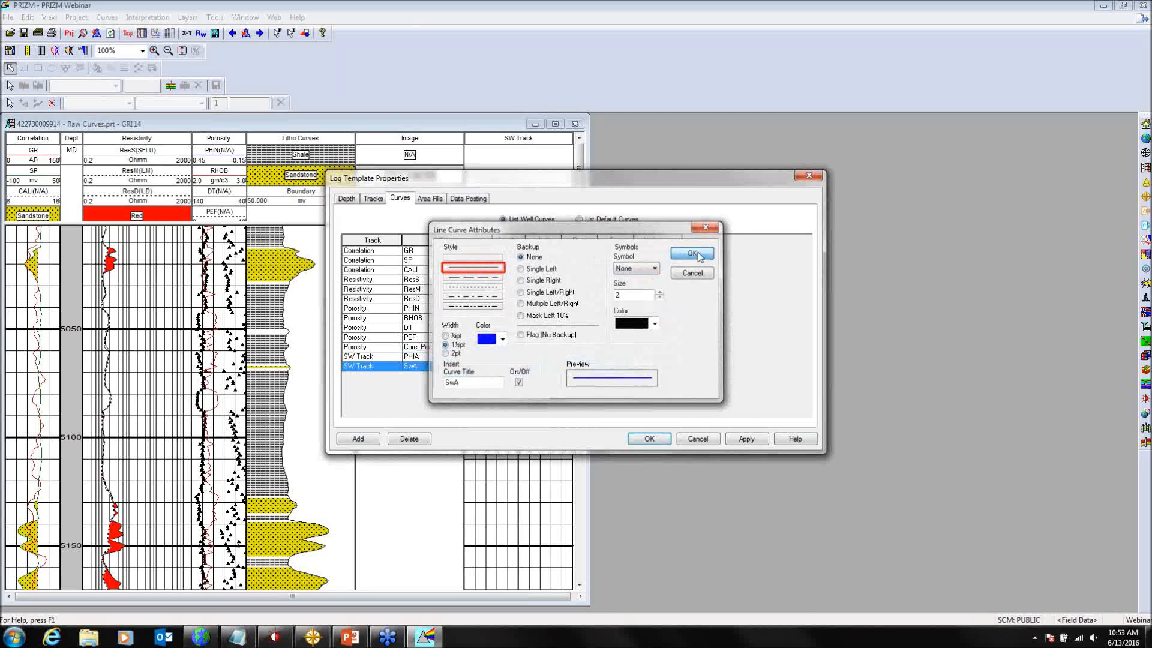
left_click(650, 437)
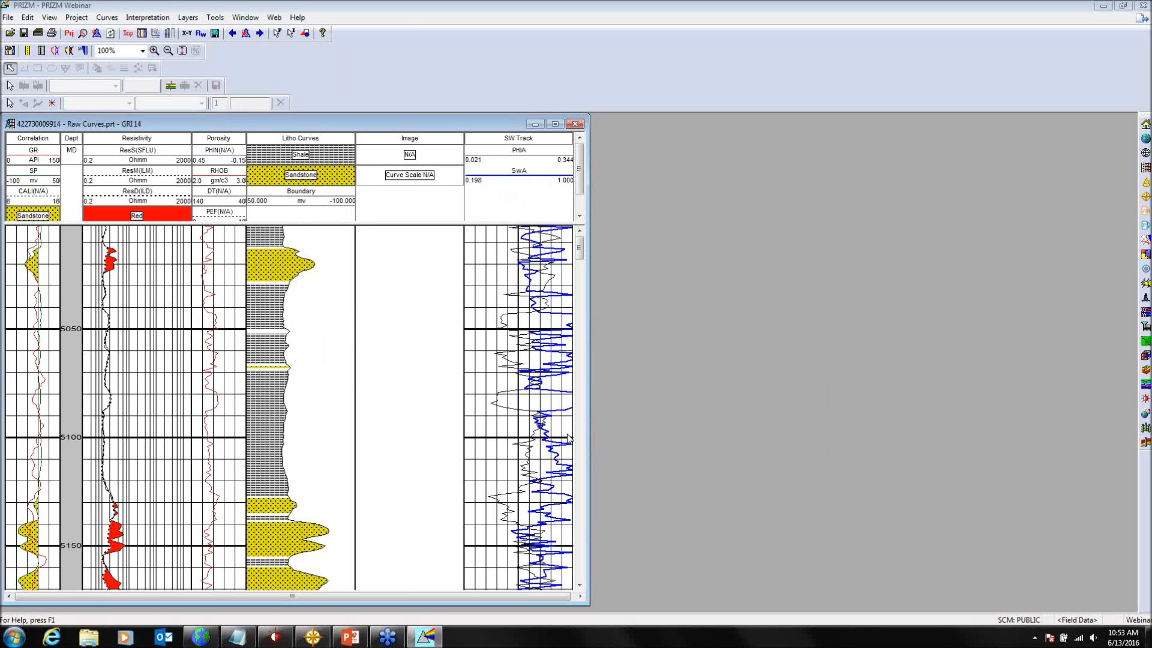
Step: Widen the log window and add a new track after the SW Track
left_click_drag(589, 437, 786, 396)
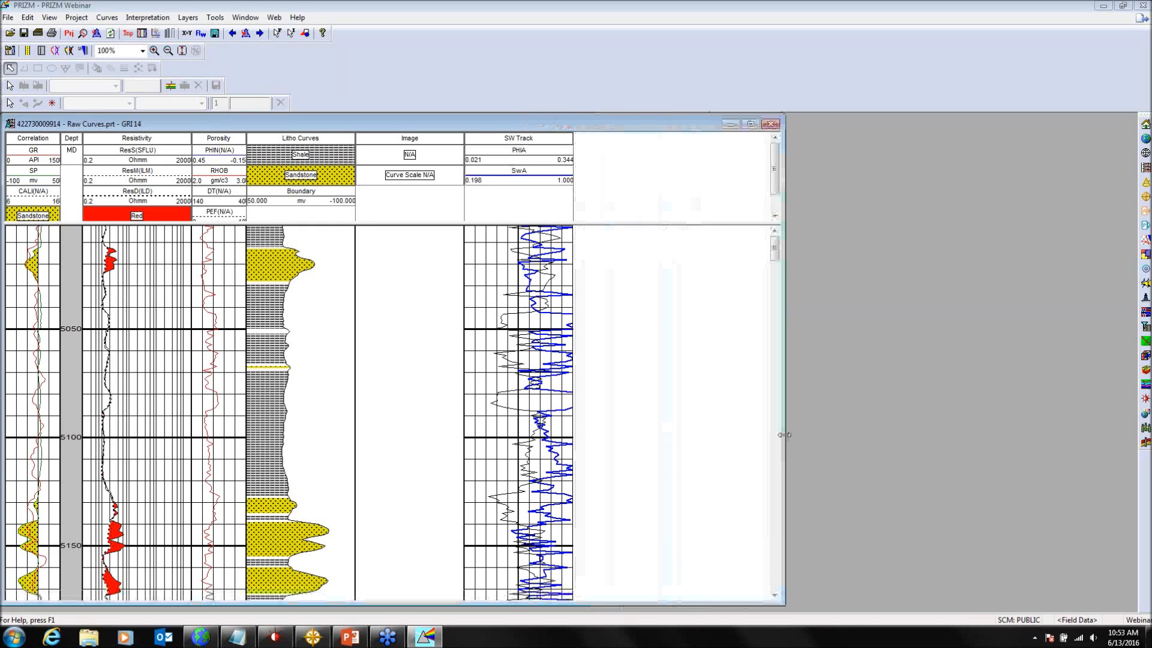
right_click(596, 375)
left_click(637, 400)
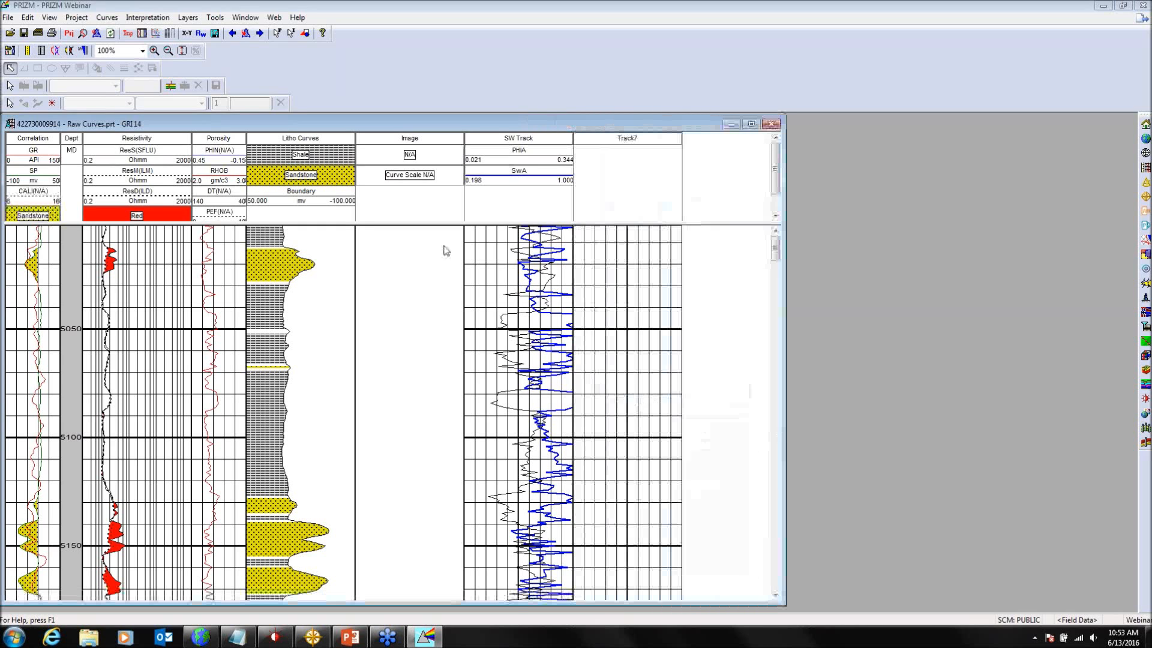
Step: Add two curve entries to the log template and assign both to Track7
right_click(607, 247)
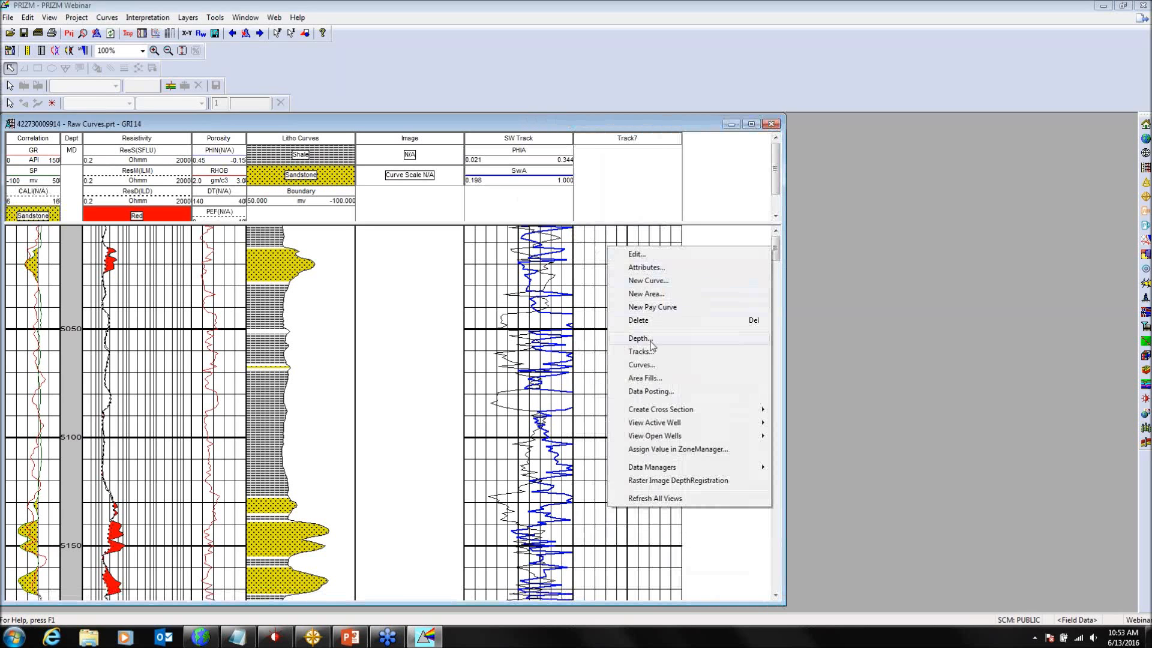
left_click(654, 364)
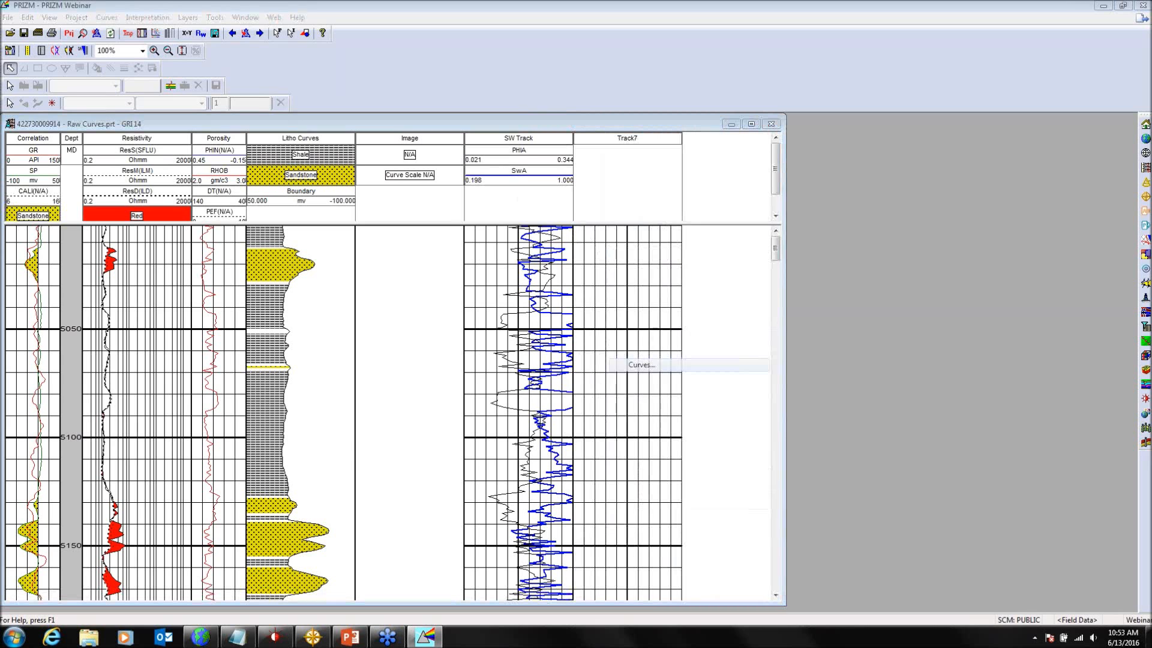
left_click(361, 439)
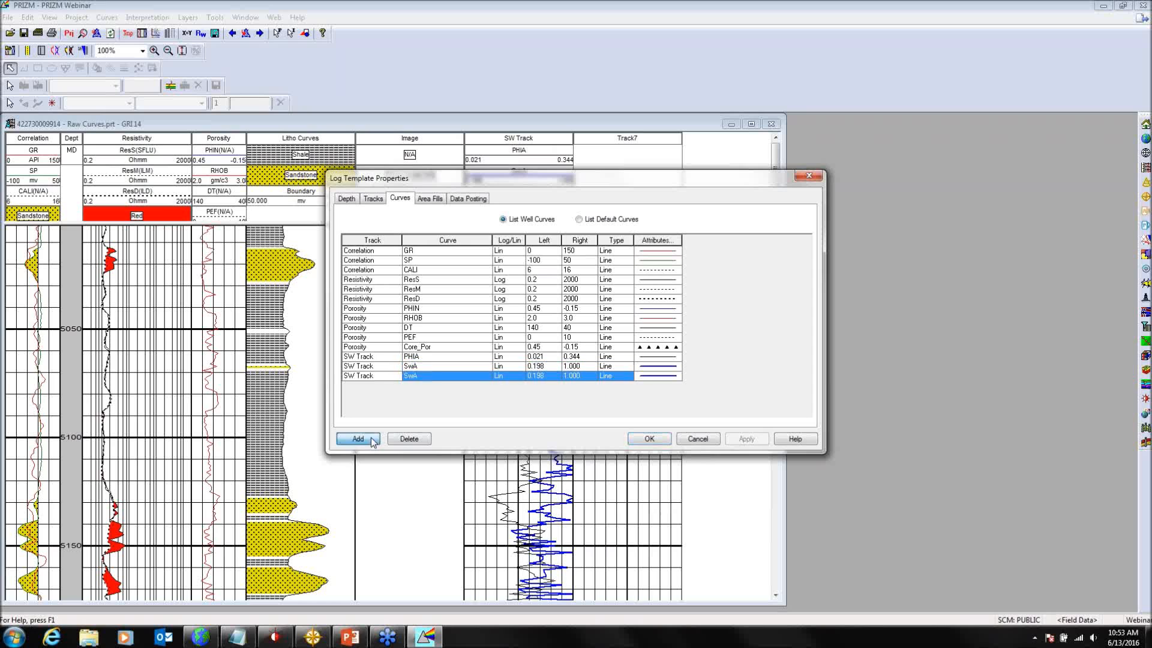
left_click(361, 439)
left_click(396, 385)
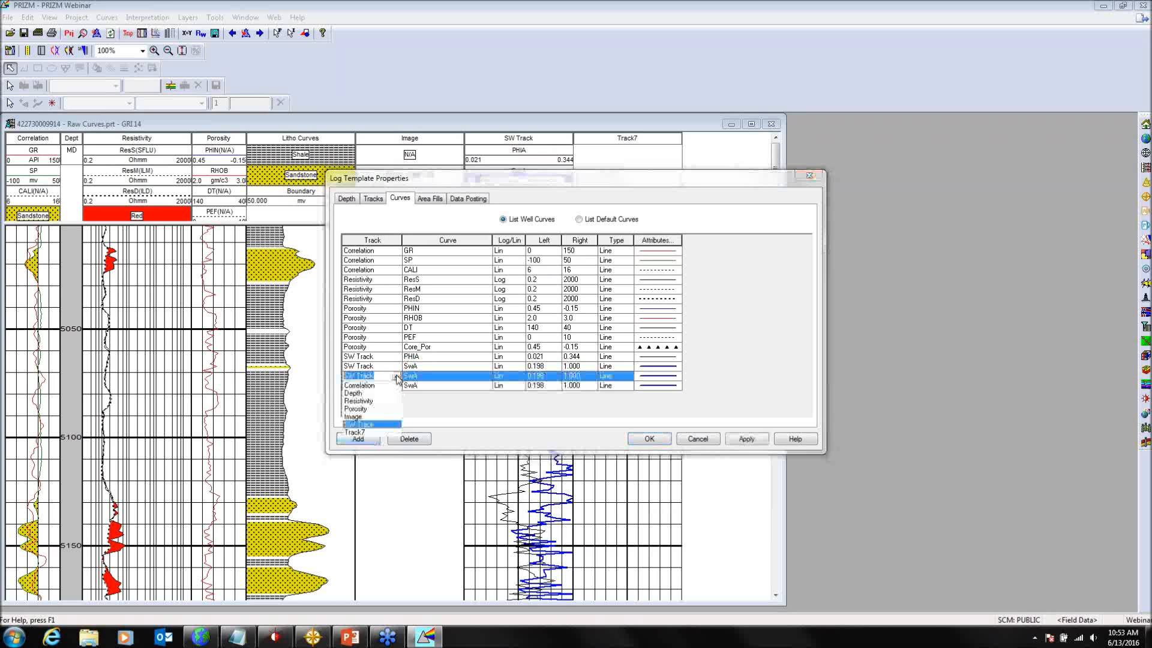
left_click(378, 434)
left_click(396, 385)
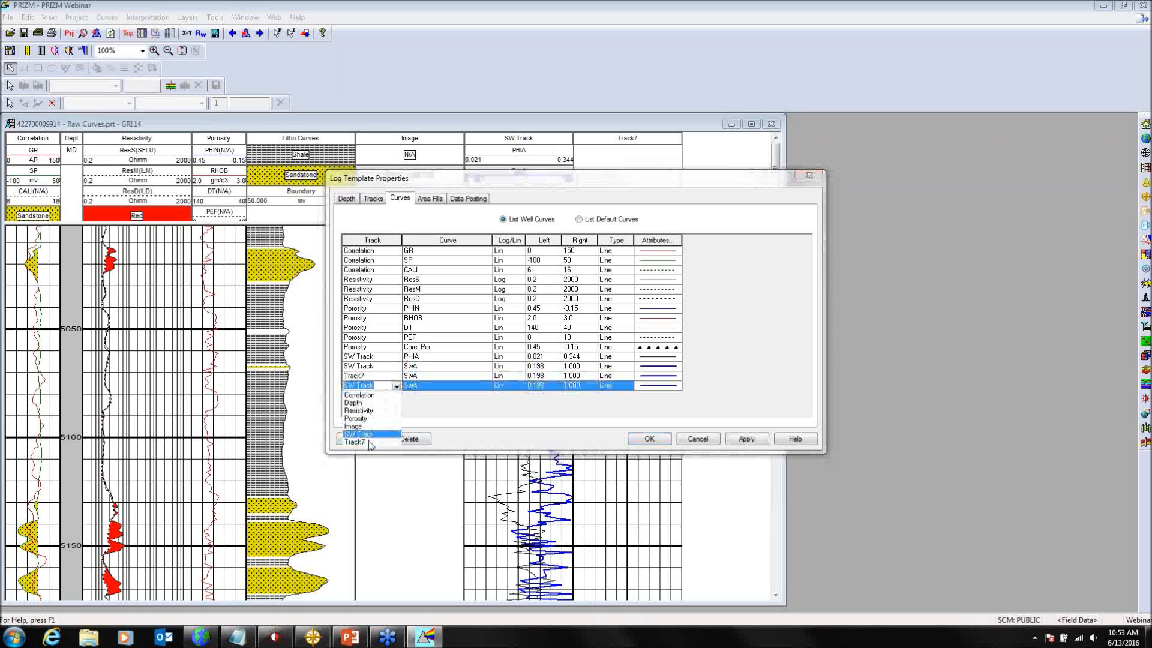
left_click(371, 447)
Step: Set the two Track7 curve entries to PAY and SwA
left_click(486, 377)
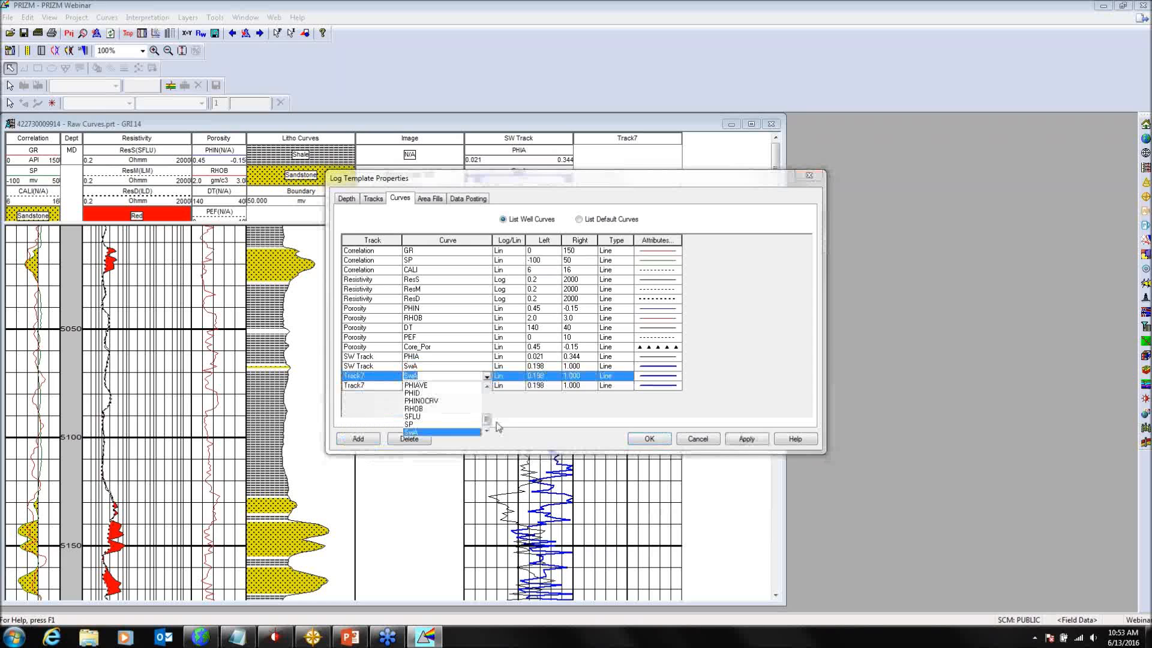
left_click_drag(487, 422, 487, 417)
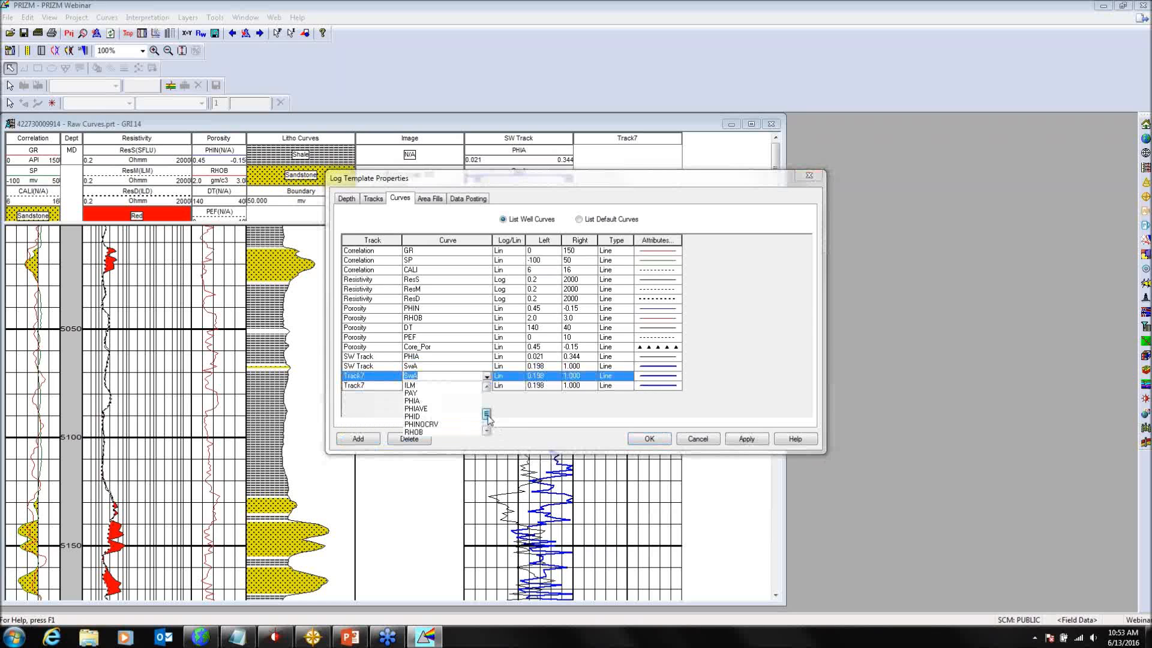
left_click(483, 386)
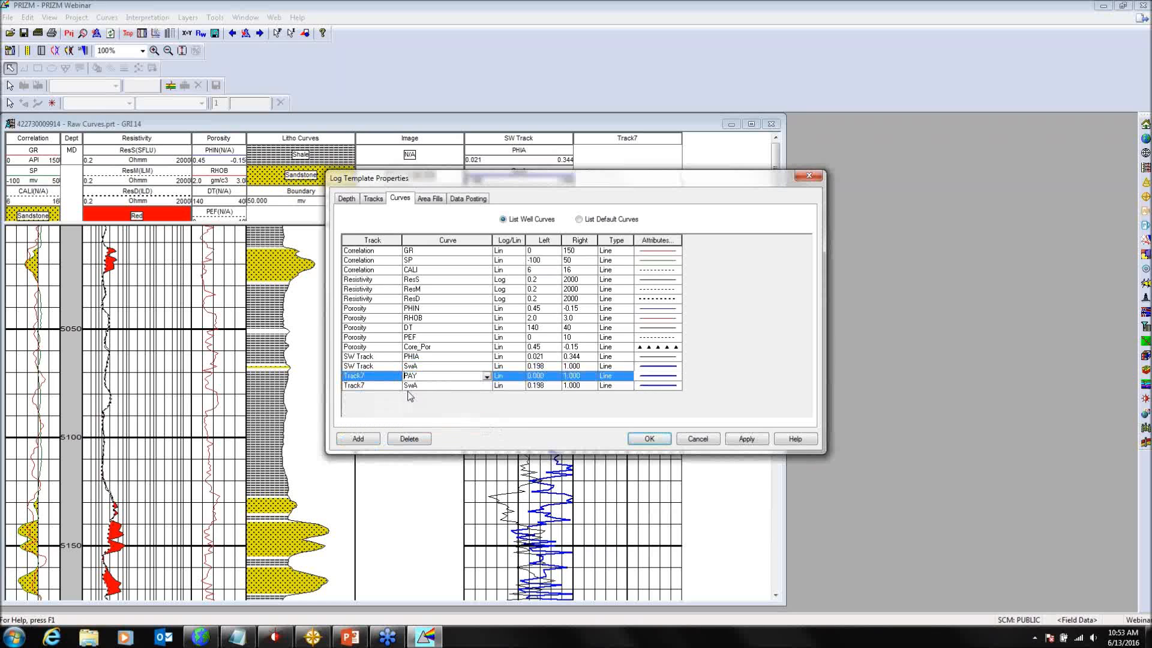
left_click(486, 387)
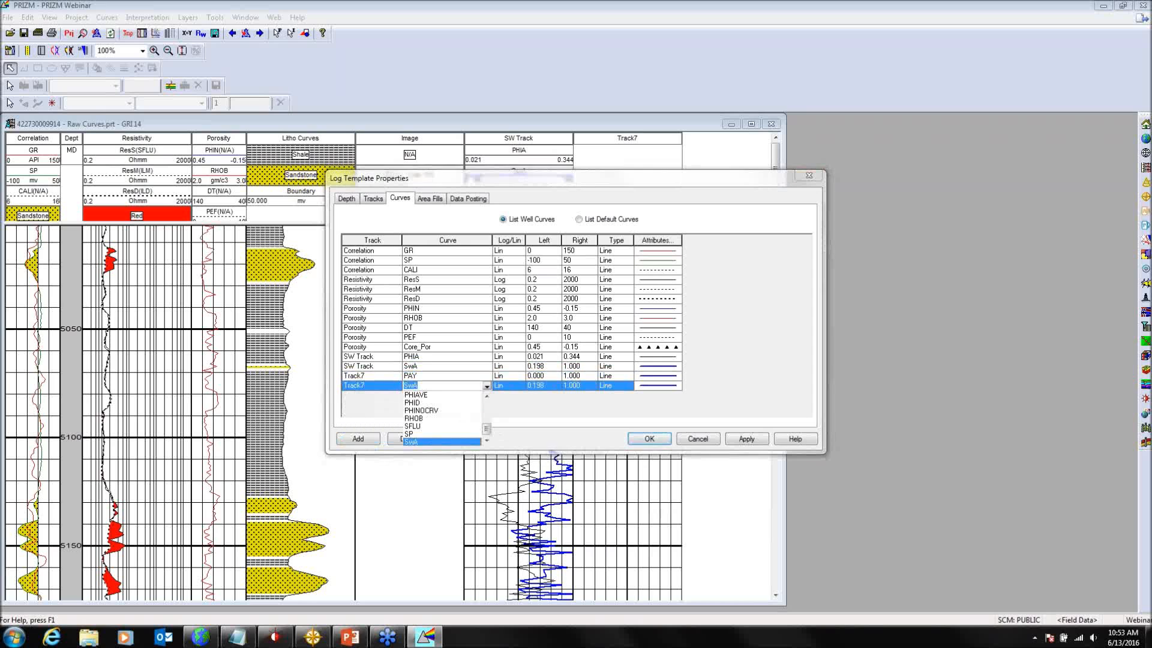
left_click(429, 442)
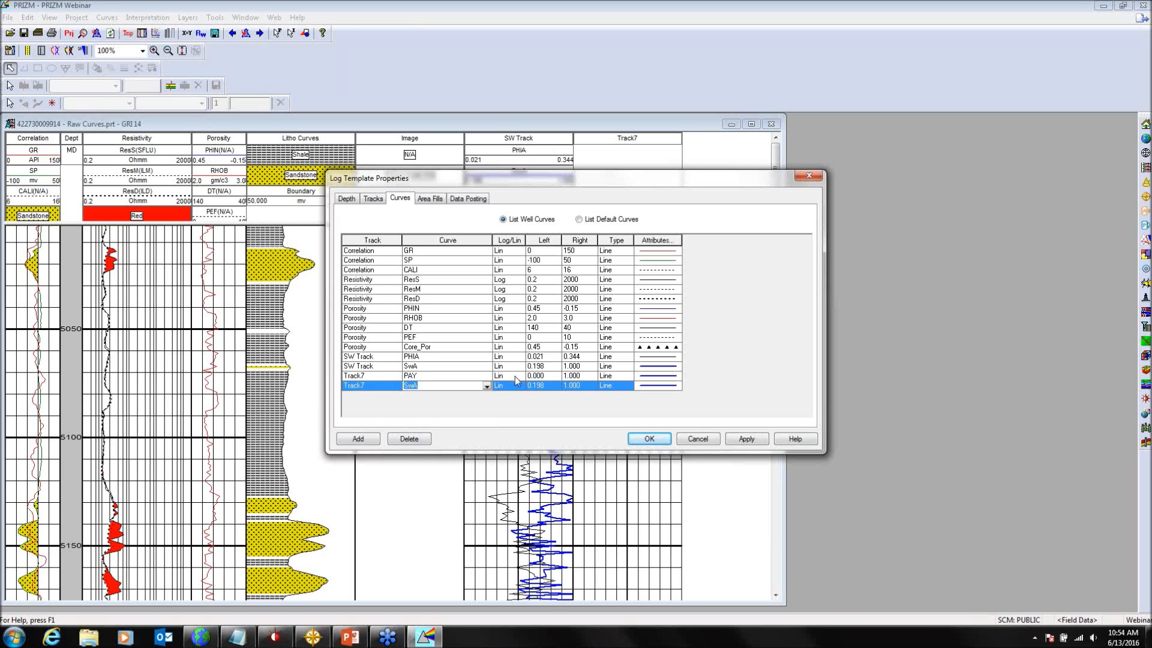
Step: Scale Track7's PAY curve from 1 to 0 and set the left limit of its SwA curve to 0
left_click(551, 377)
type("1")
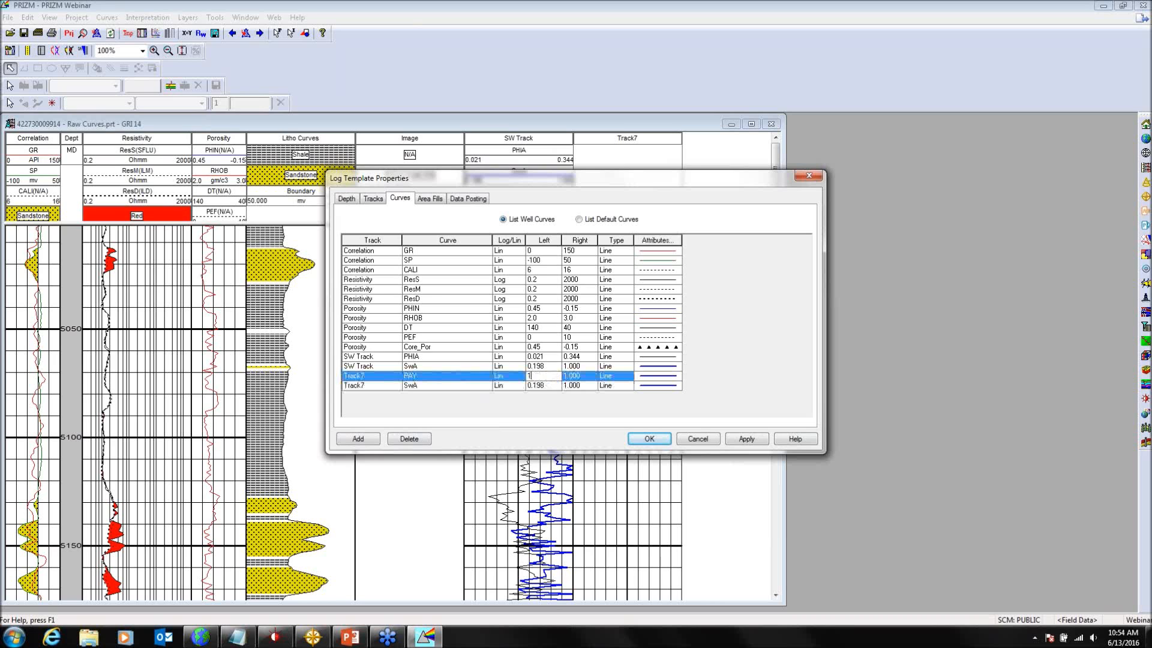
left_click(577, 377)
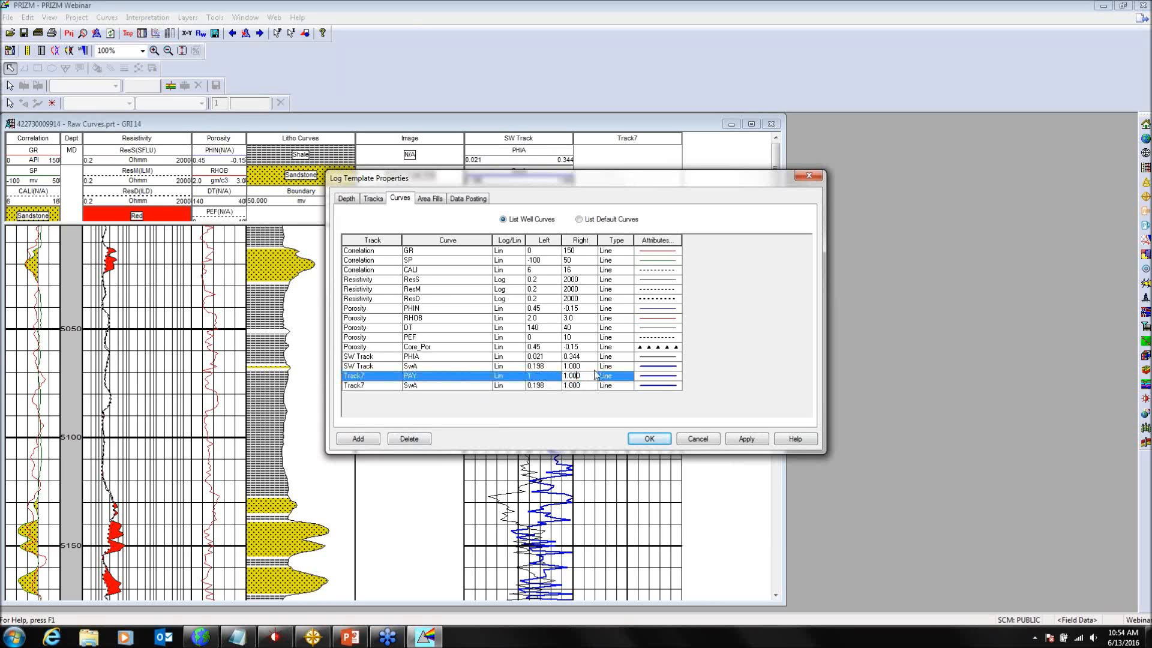
key("BackSpace")
left_click(540, 386)
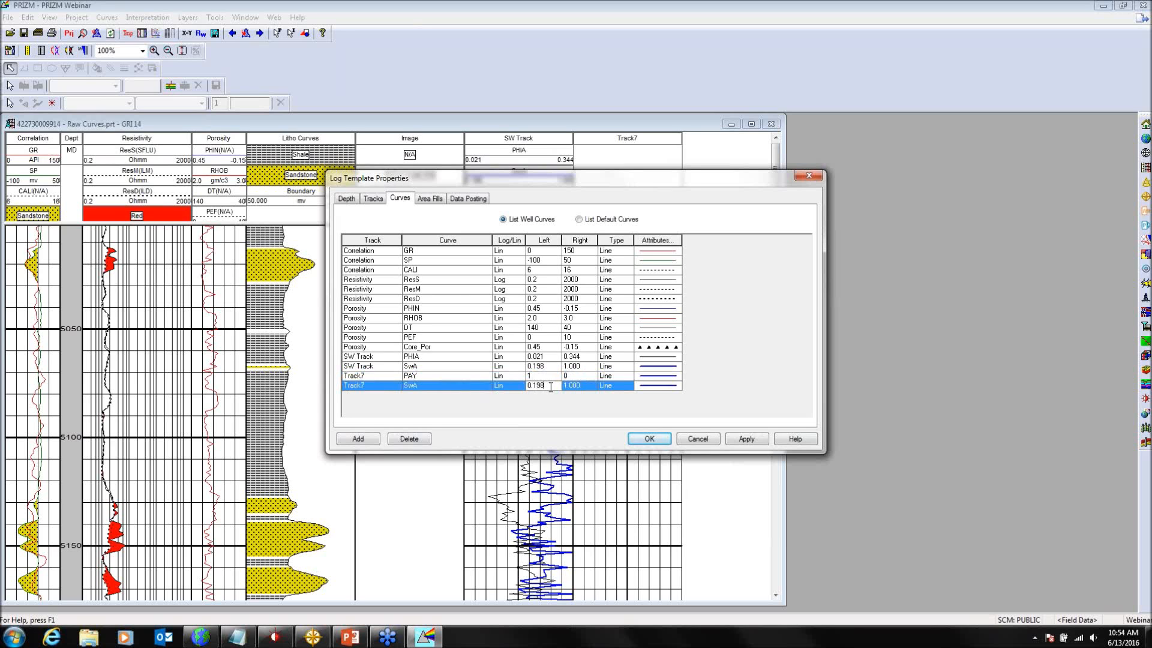
double_click(550, 387)
type("0")
Step: Set Track7's PAY curve to Flag (No Backup) with the blank line style
double_click(656, 375)
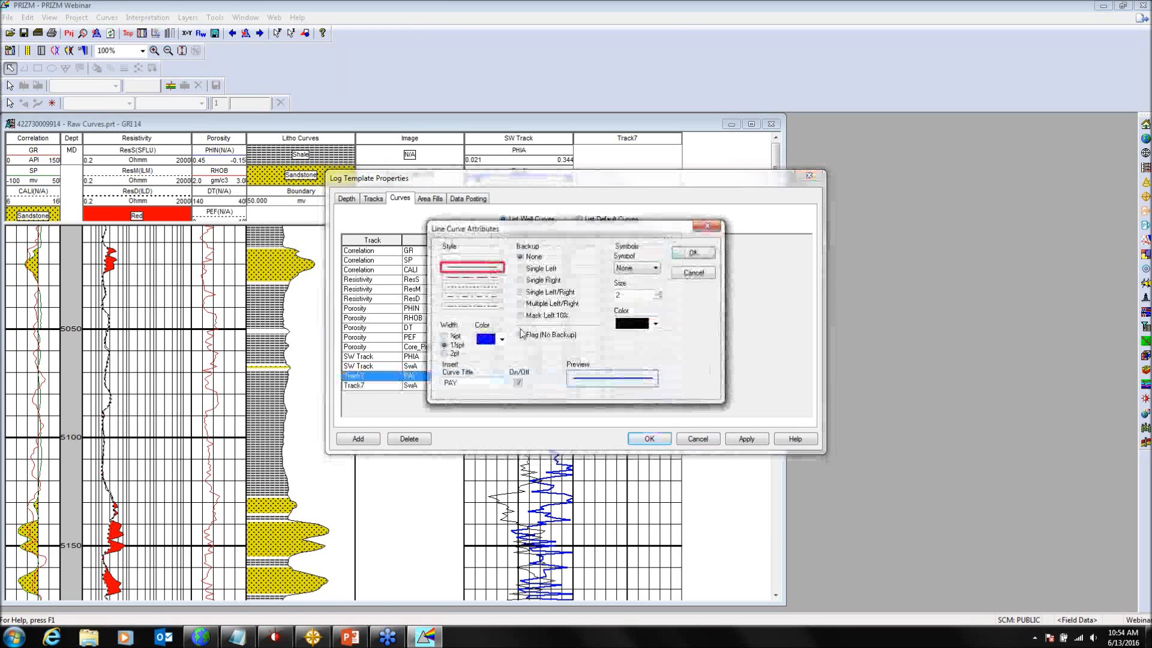
left_click(520, 335)
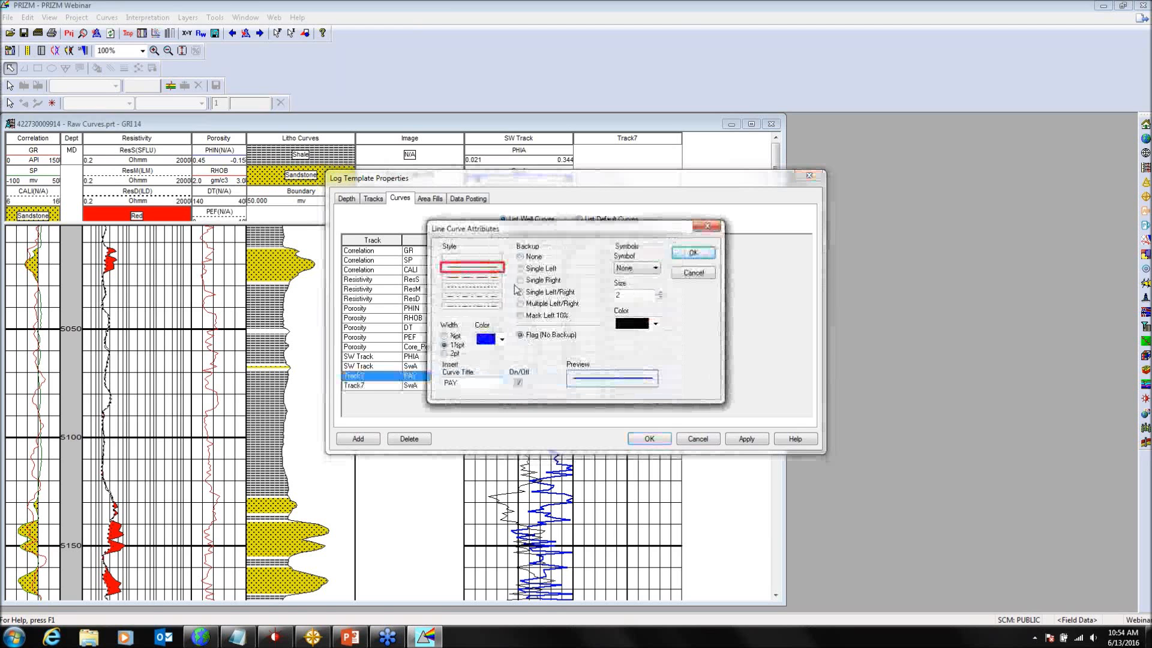
left_click(472, 257)
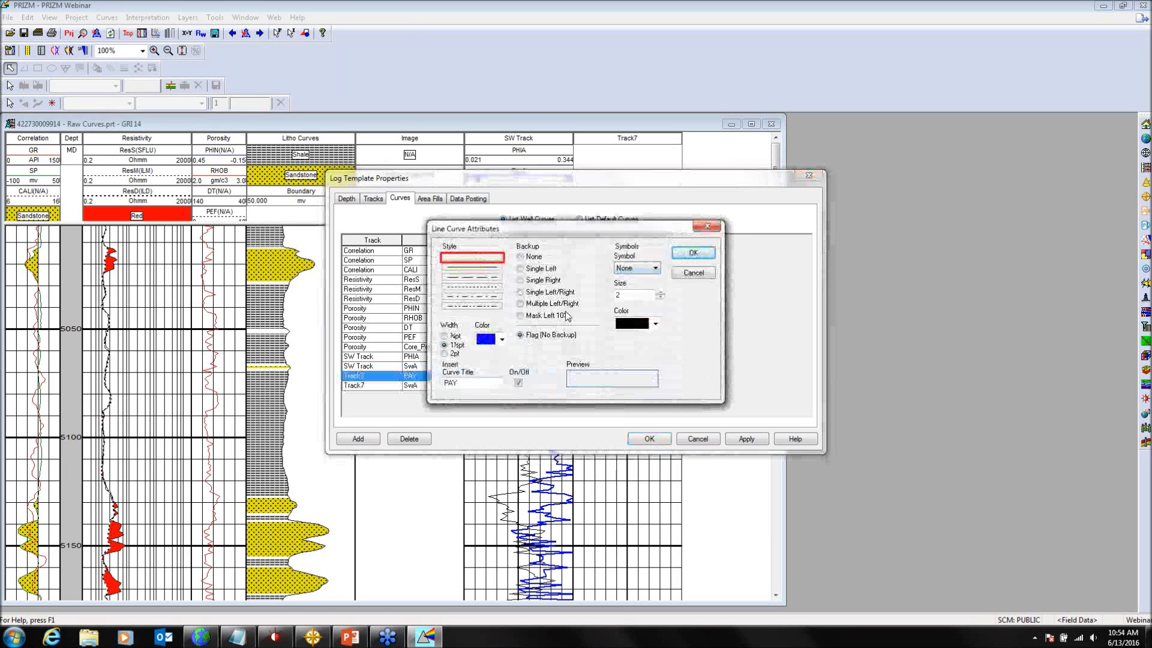
left_click(693, 253)
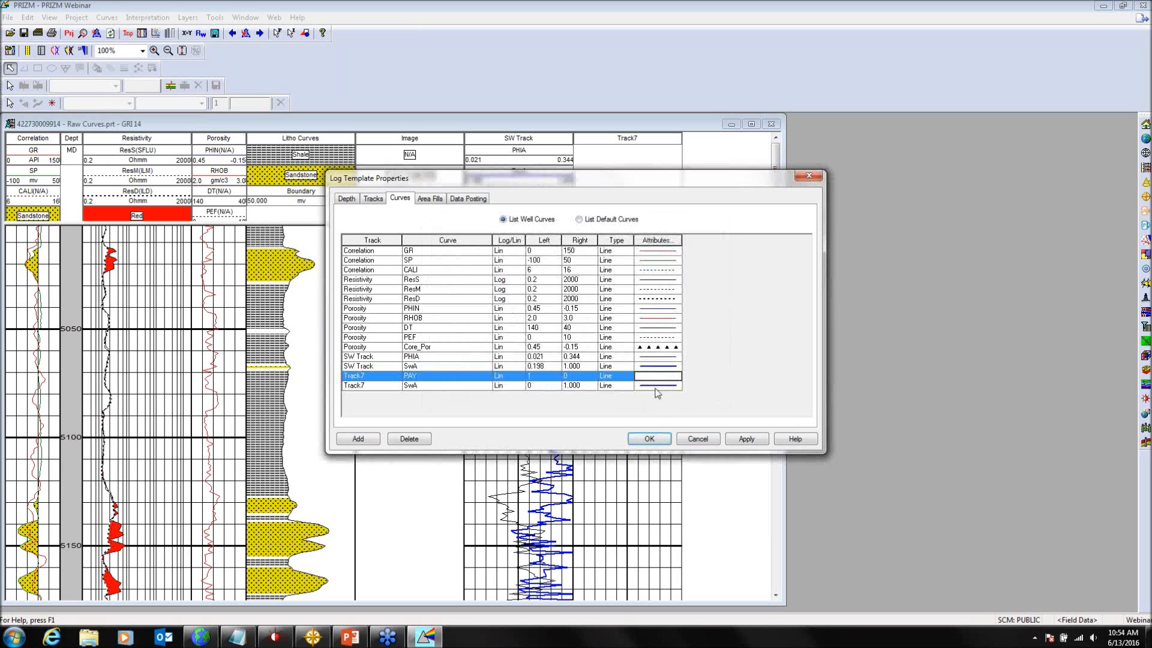
Step: Set Track7's SwA curve to Flag (No Backup) with the blank line style and accept the log template
double_click(656, 386)
left_click(521, 336)
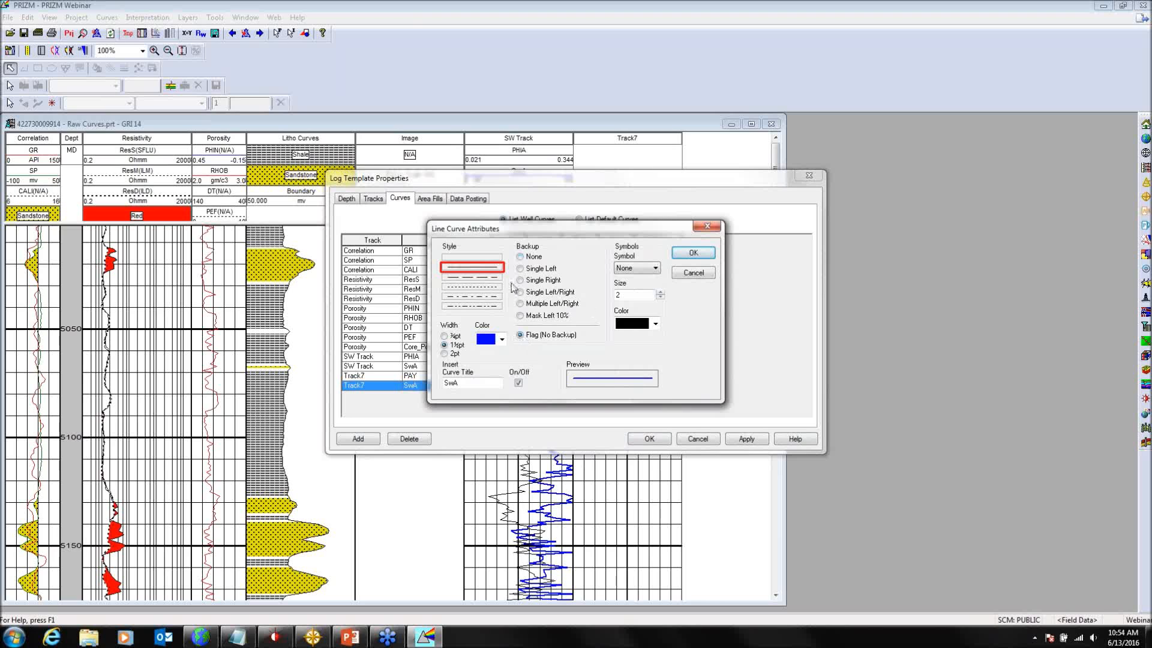
left_click(465, 257)
left_click(685, 255)
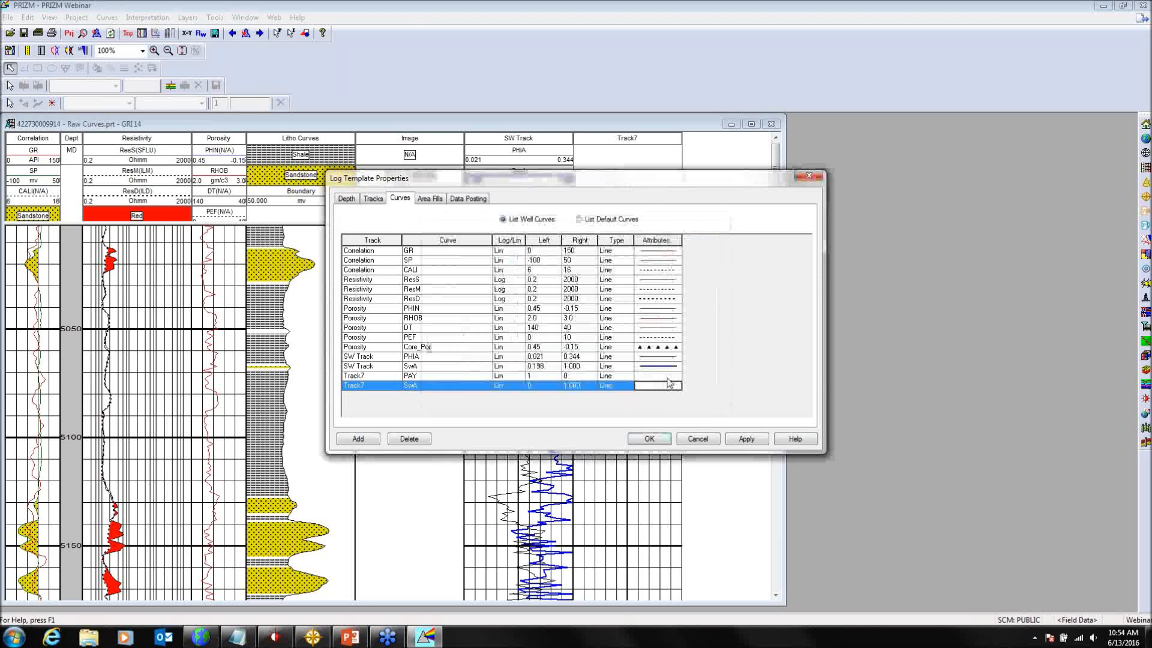
left_click(745, 439)
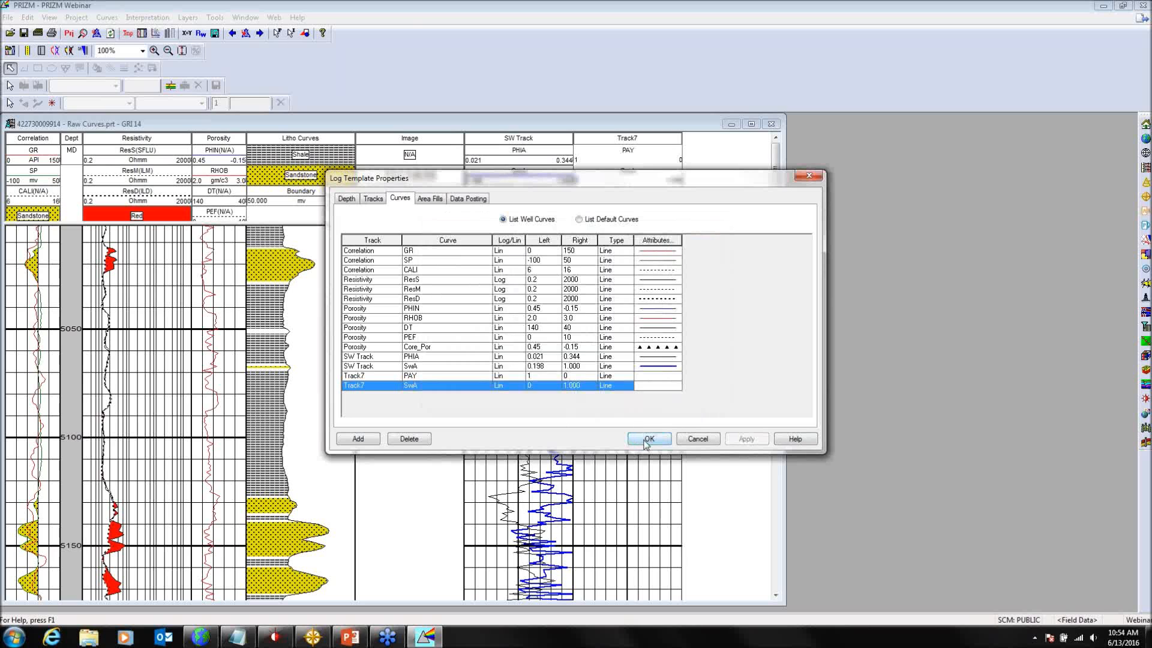
left_click(649, 438)
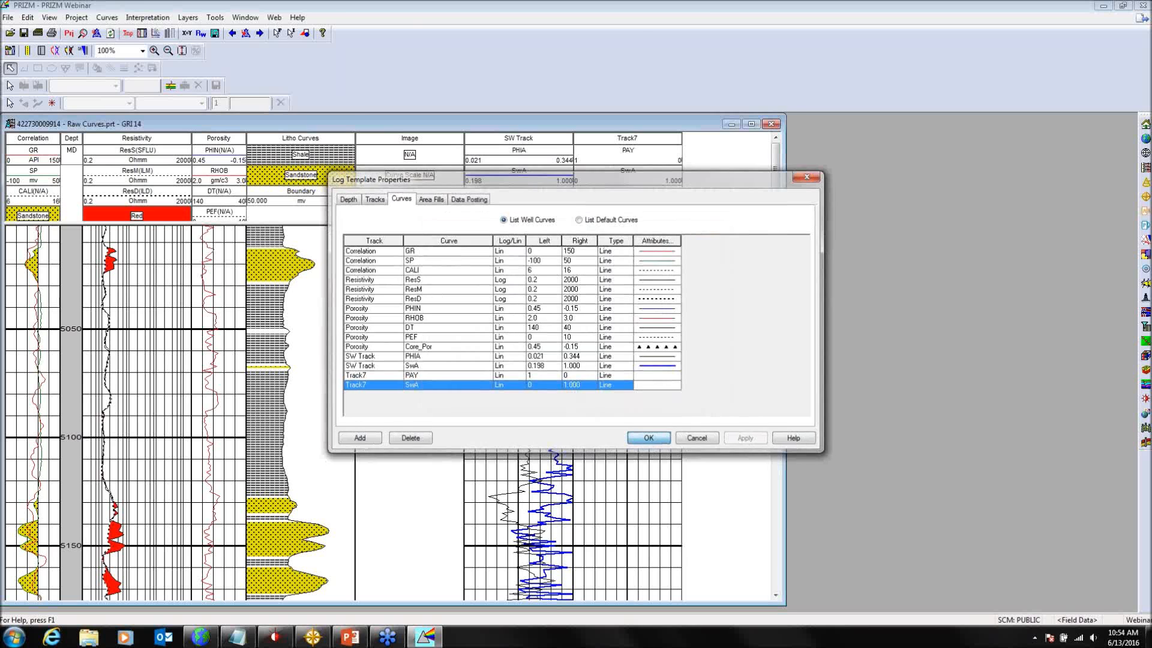
Step: Step through the active wells to GRI 10 and examine its log around 4050 to 4150 depth
left_click(259, 33)
left_click(259, 33)
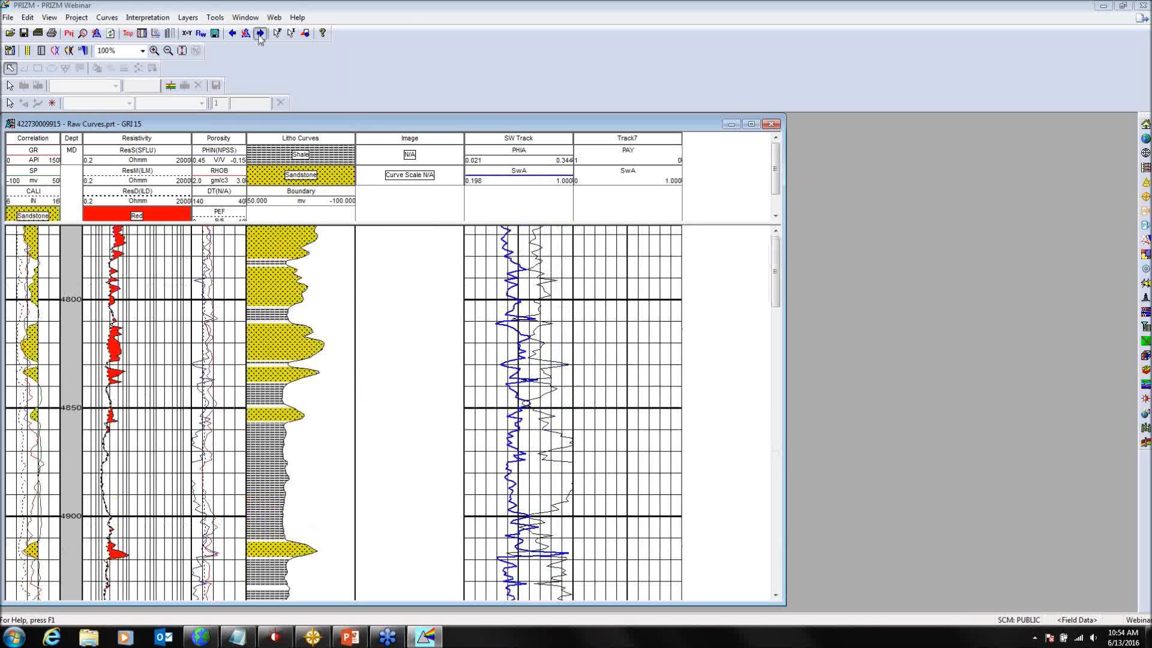
left_click(259, 33)
left_click(260, 33)
left_click(260, 33)
left_click(259, 33)
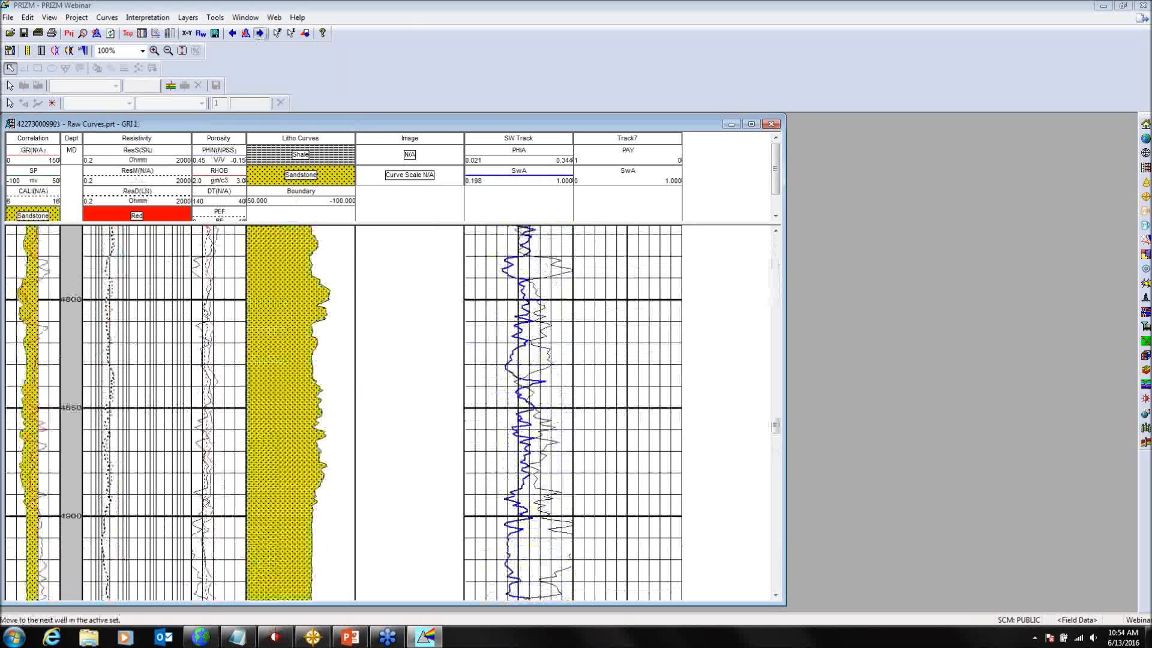
left_click(259, 33)
left_click(259, 33)
left_click(259, 33)
left_click(259, 33)
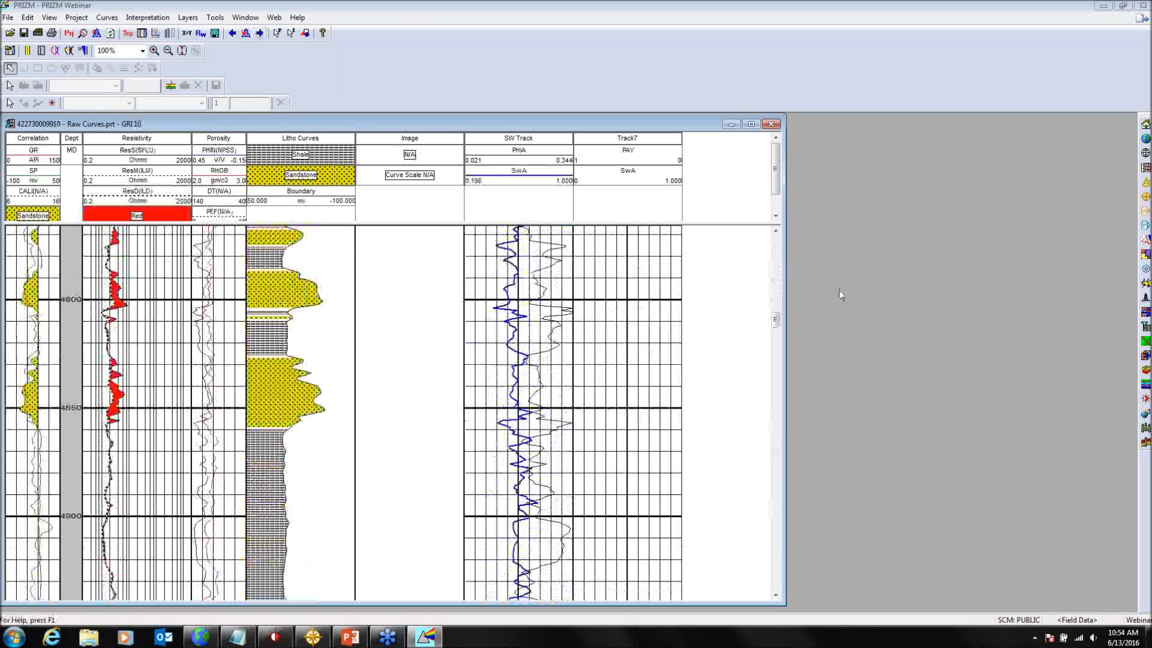
left_click_drag(776, 320, 747, 254)
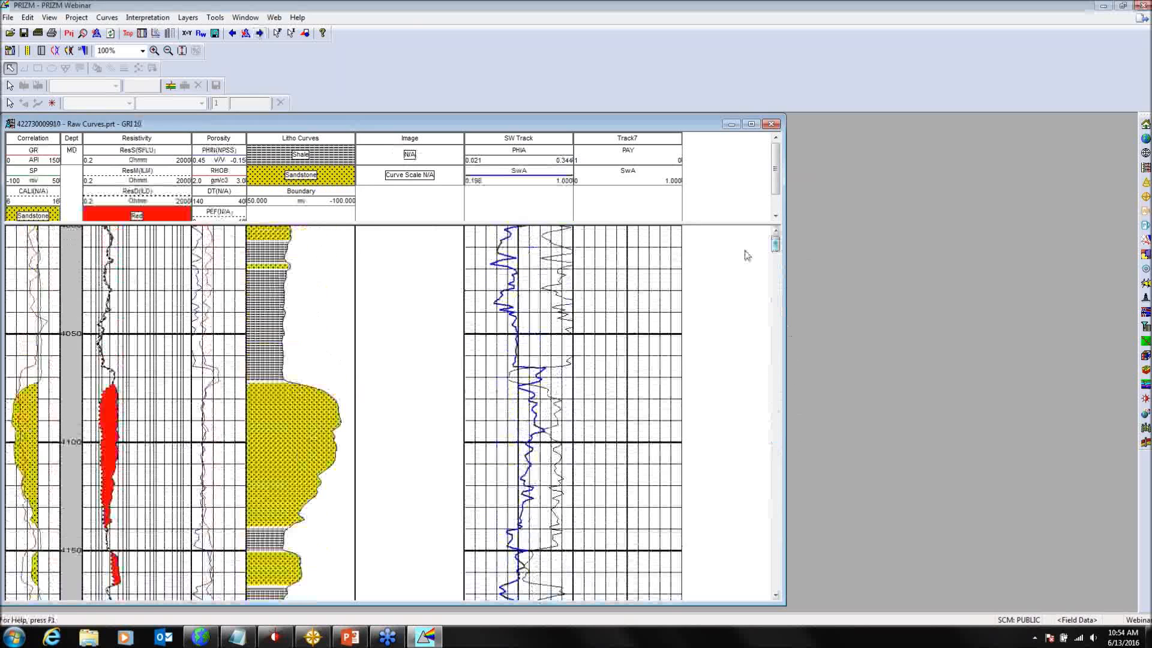
Step: Review the PAY curve's line attributes in the log template and commit the curve changes
right_click(619, 287)
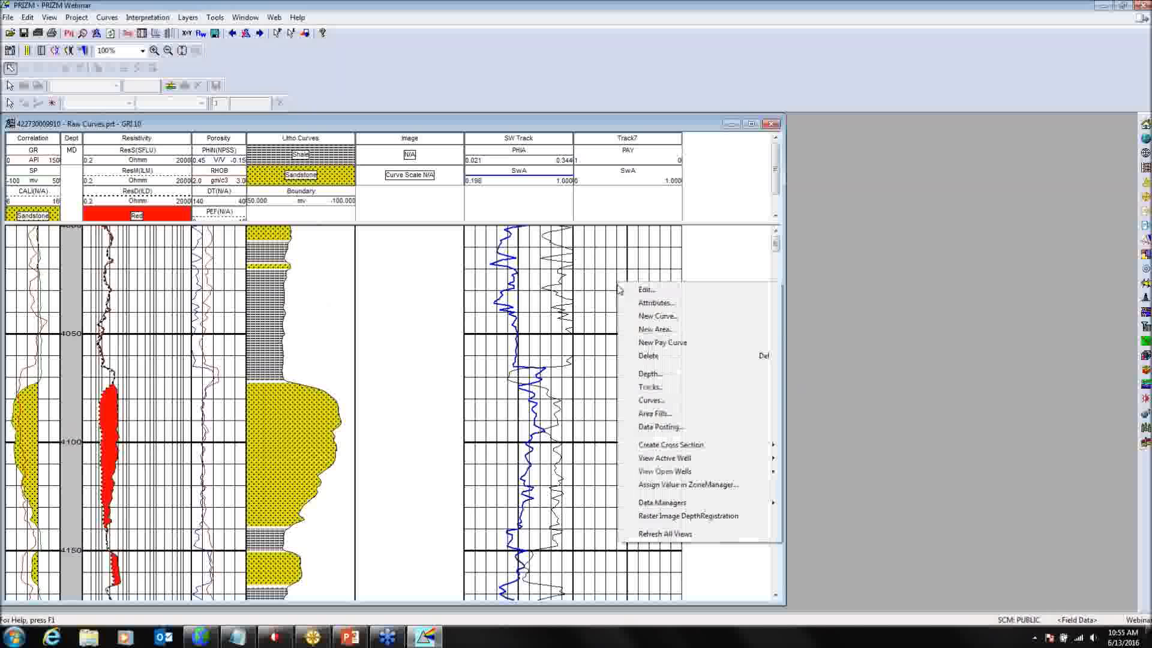
left_click(650, 389)
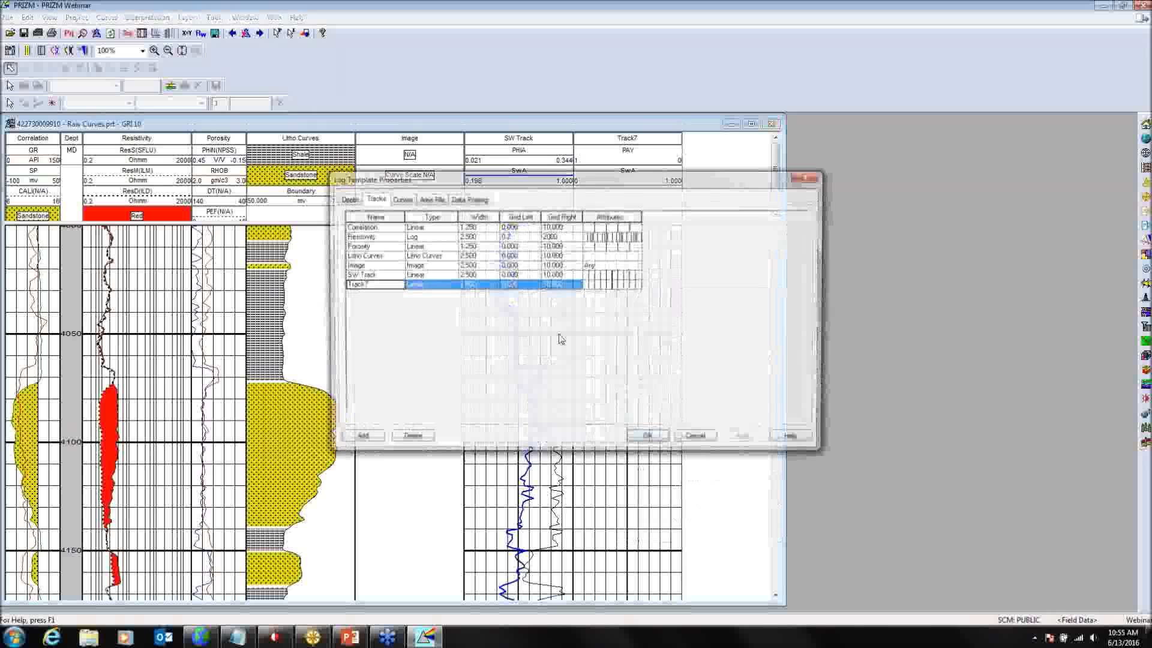
left_click(403, 199)
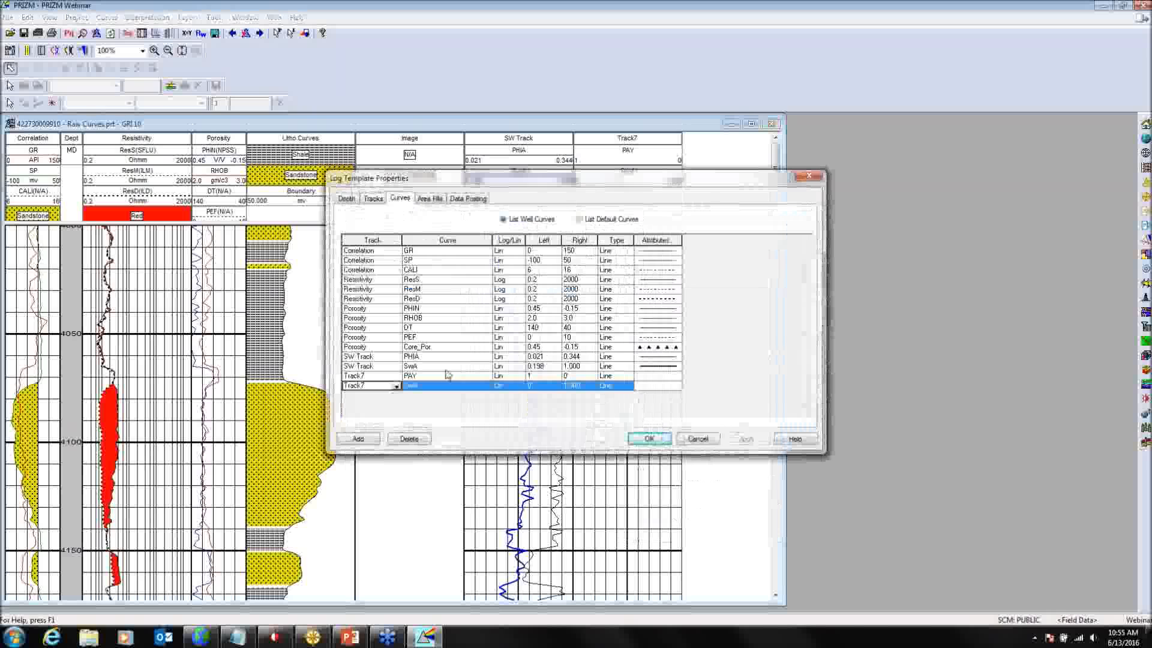
double_click(641, 377)
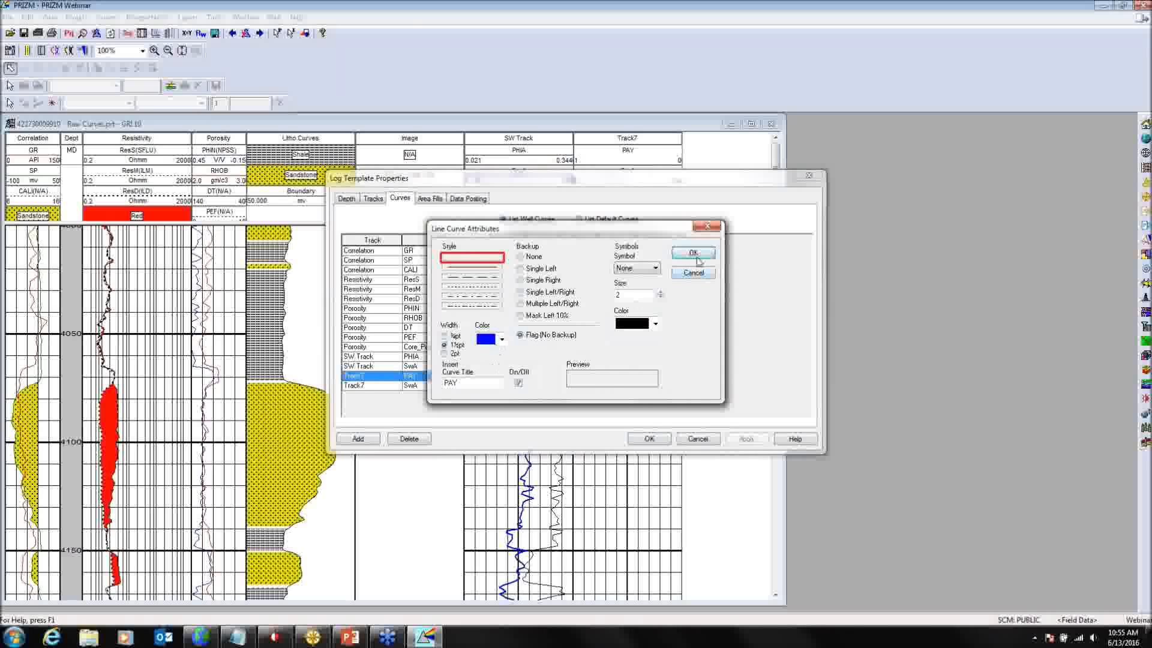
left_click(694, 254)
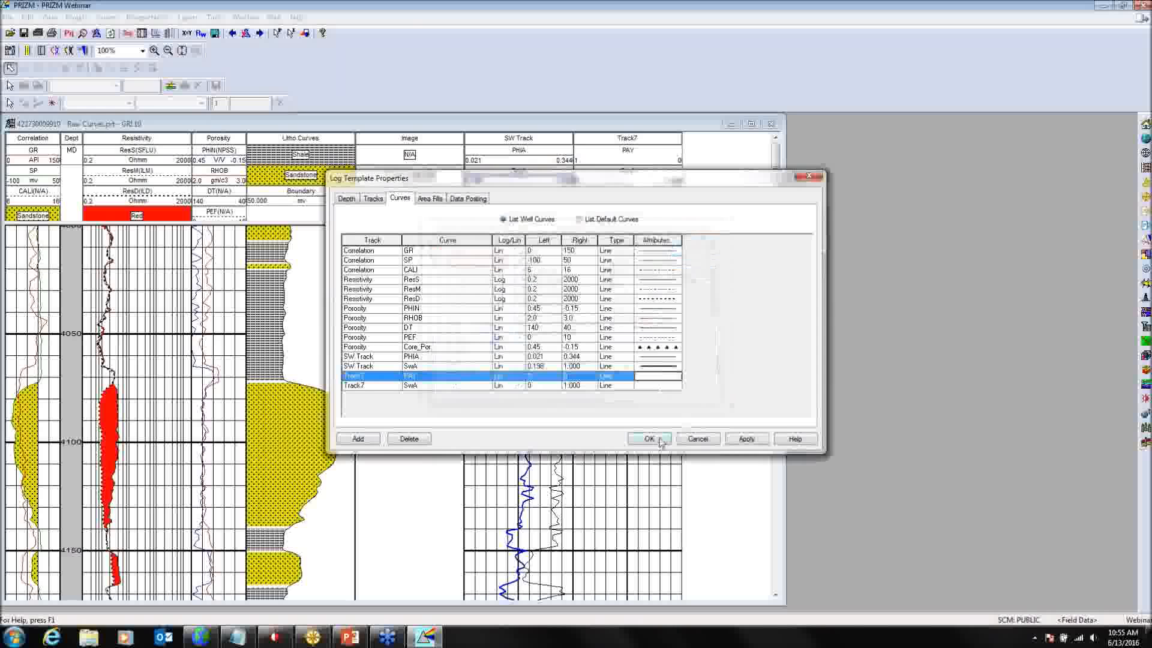
left_click(659, 440)
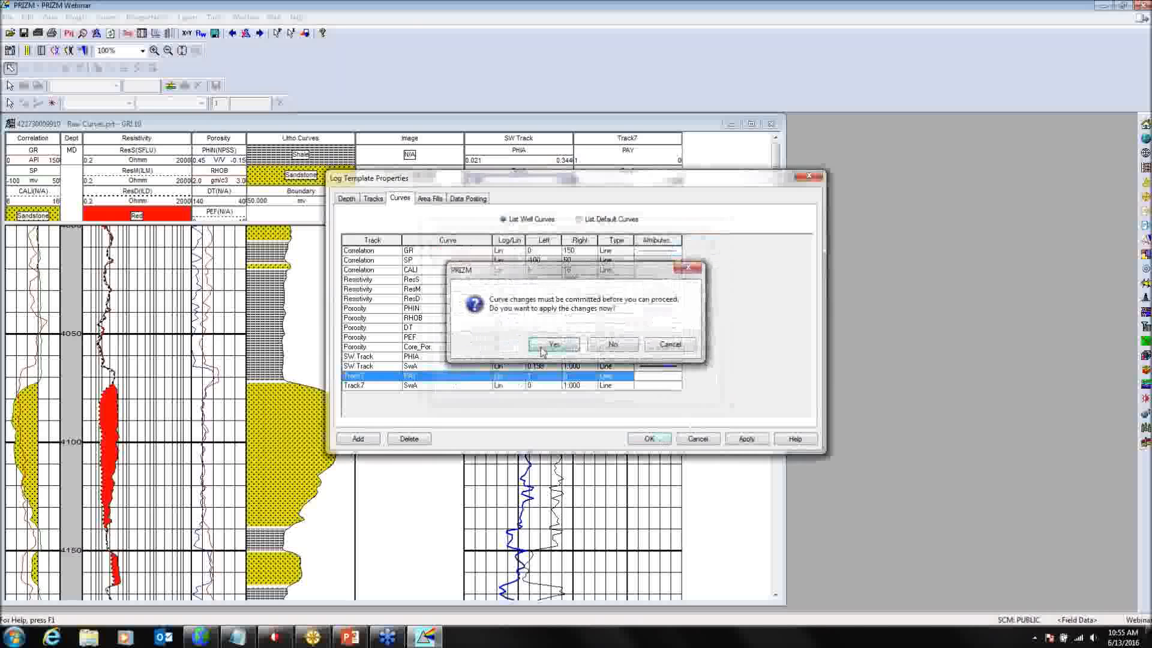
left_click(541, 345)
Step: Add area fills to the log template and assign the two lower Resistivity fills to Track7
left_click(358, 438)
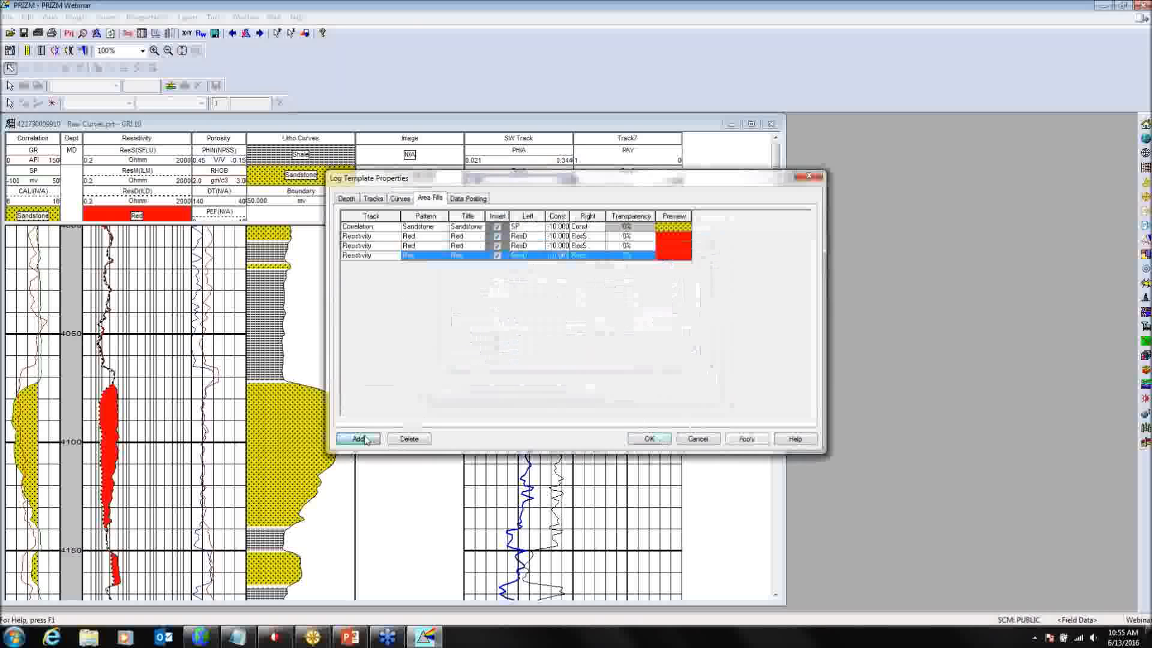
left_click(445, 246)
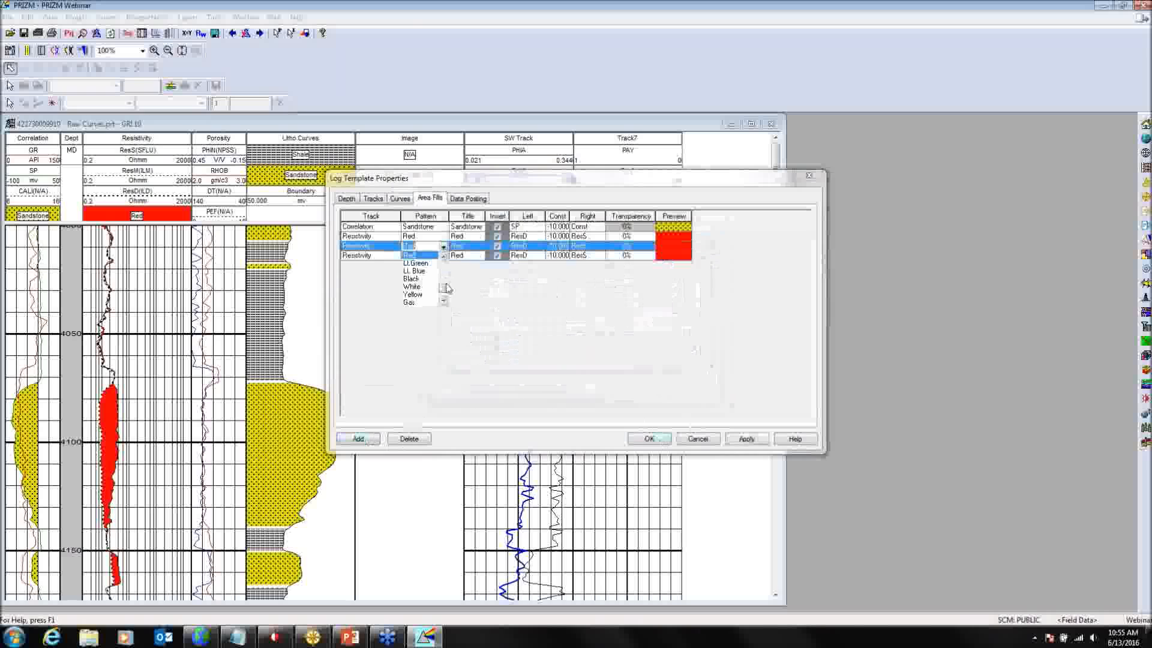
left_click(383, 248)
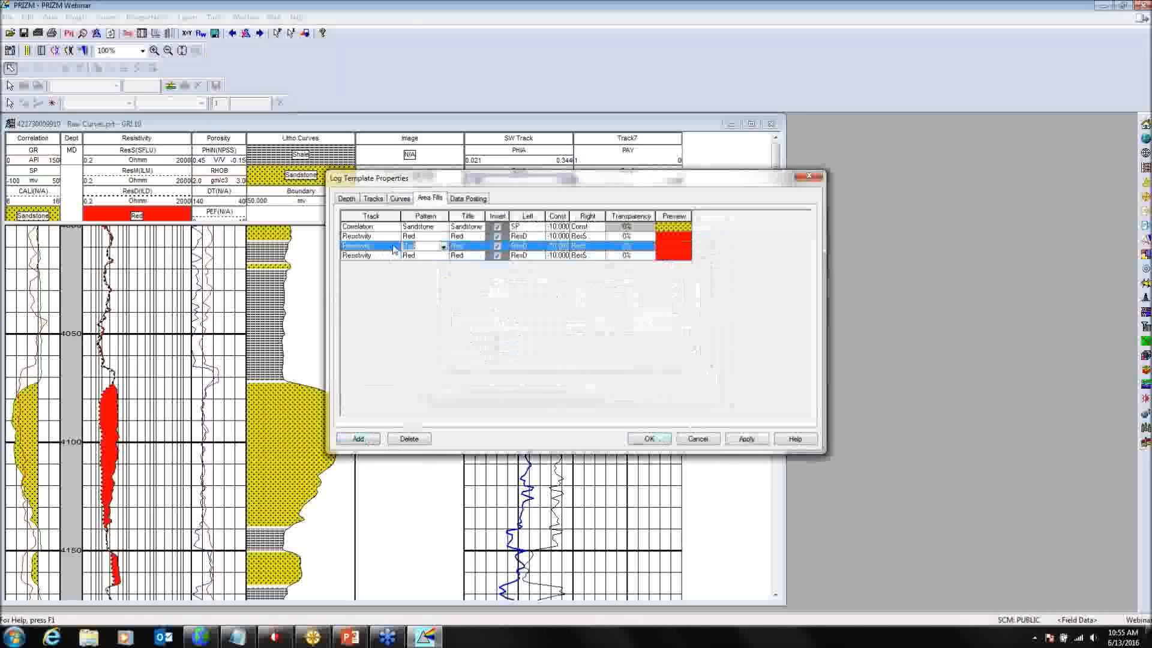
left_click(395, 246)
left_click(370, 302)
left_click(367, 255)
left_click(395, 255)
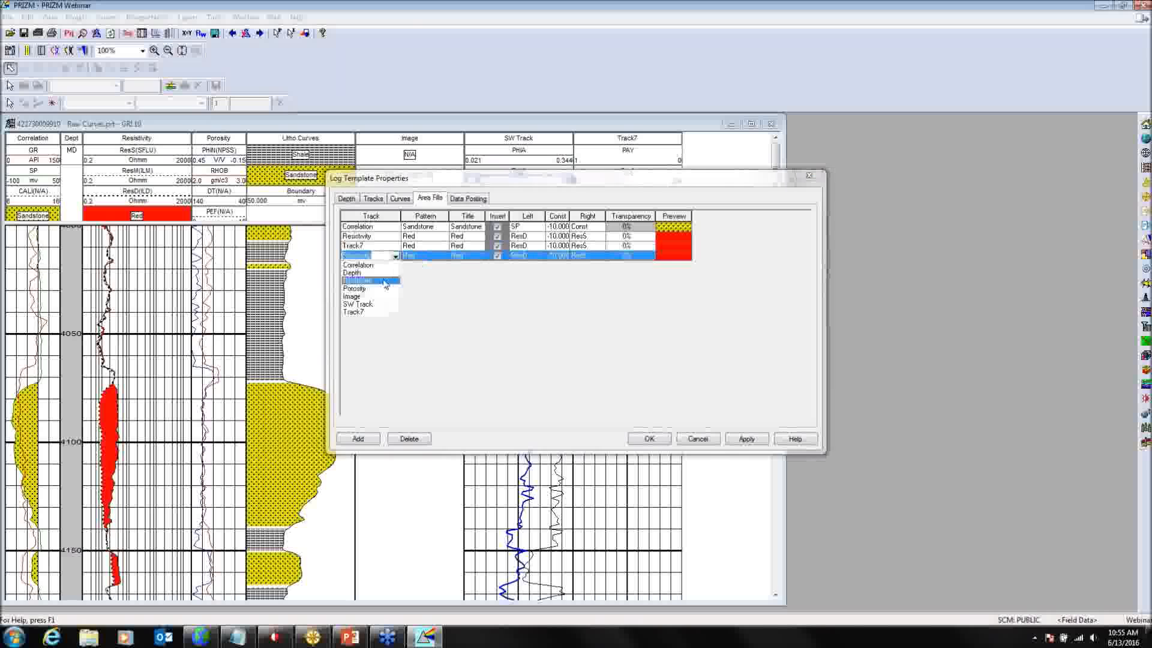
left_click(369, 310)
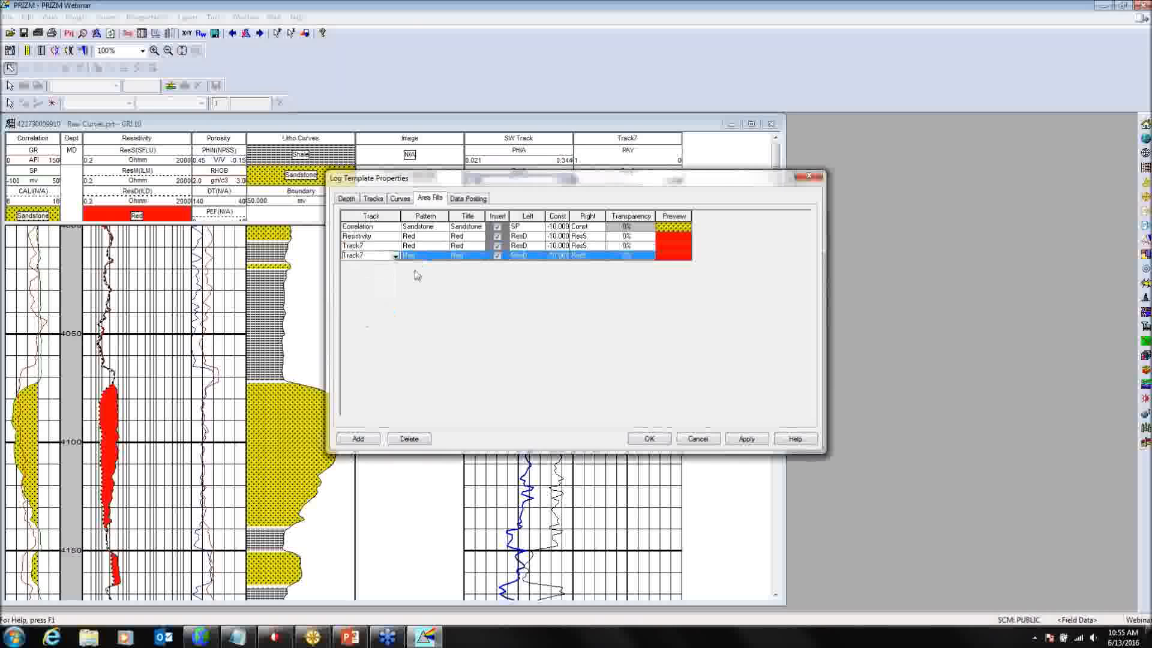
Step: Set the first Track7 area fill's pattern to Gas
left_click(443, 247)
left_click(443, 247)
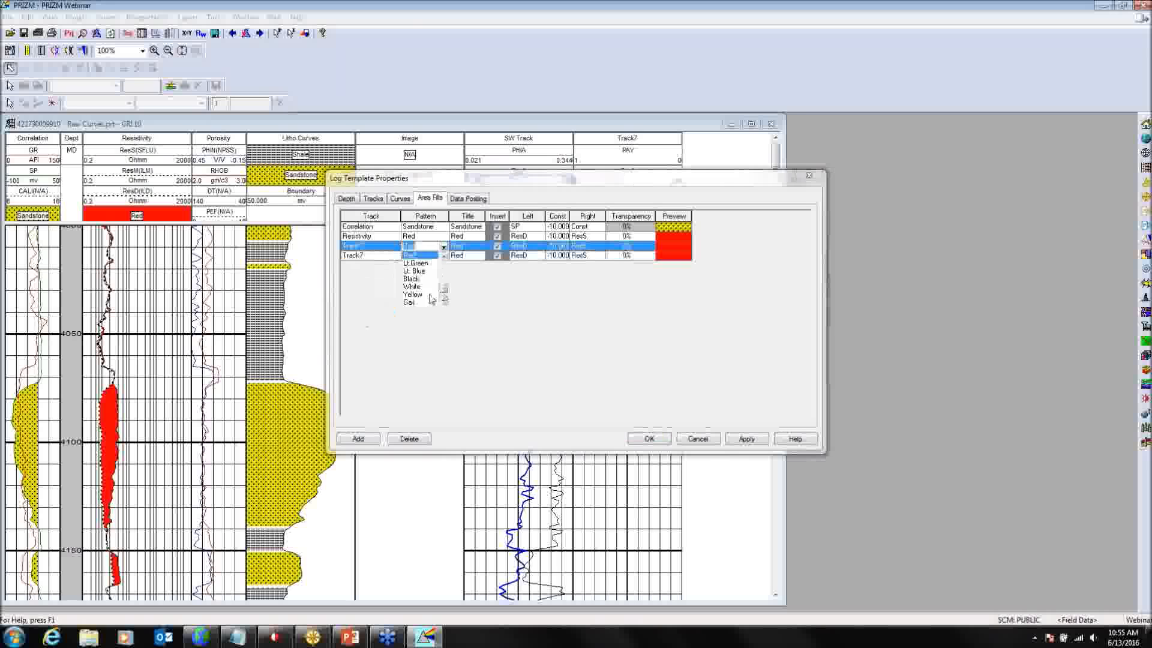
left_click(420, 294)
left_click(444, 246)
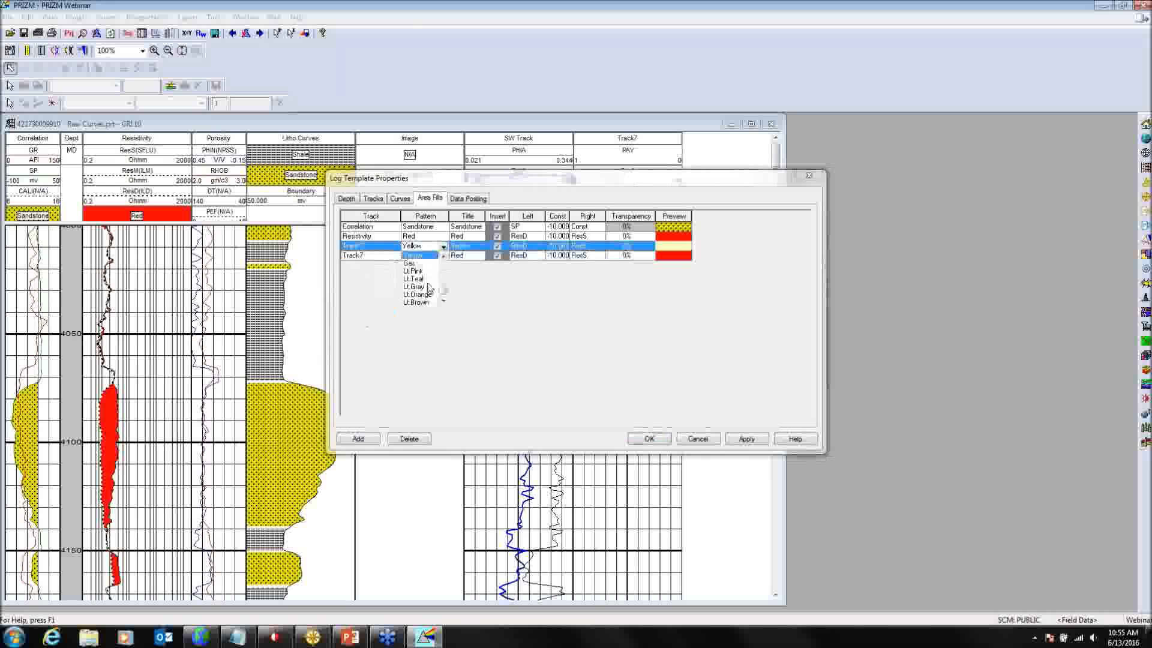
left_click(426, 266)
Step: Set the second Track7 area fill's pattern to Water
left_click(445, 257)
left_click(444, 256)
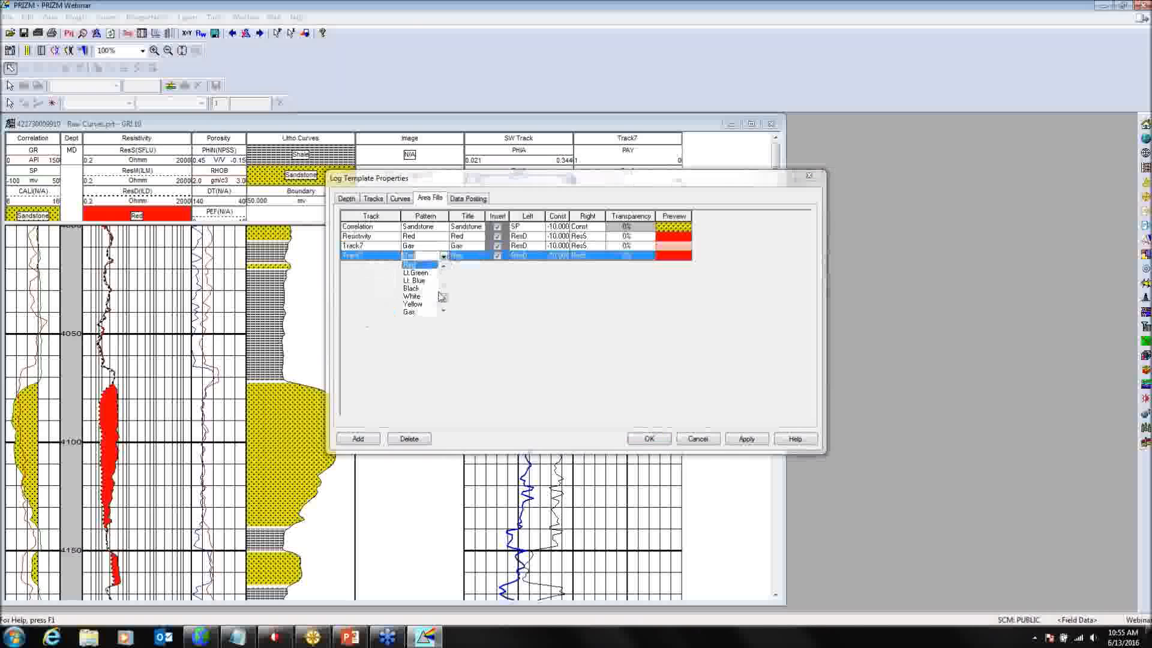
left_click(443, 310)
left_click(444, 310)
left_click(443, 311)
left_click(444, 311)
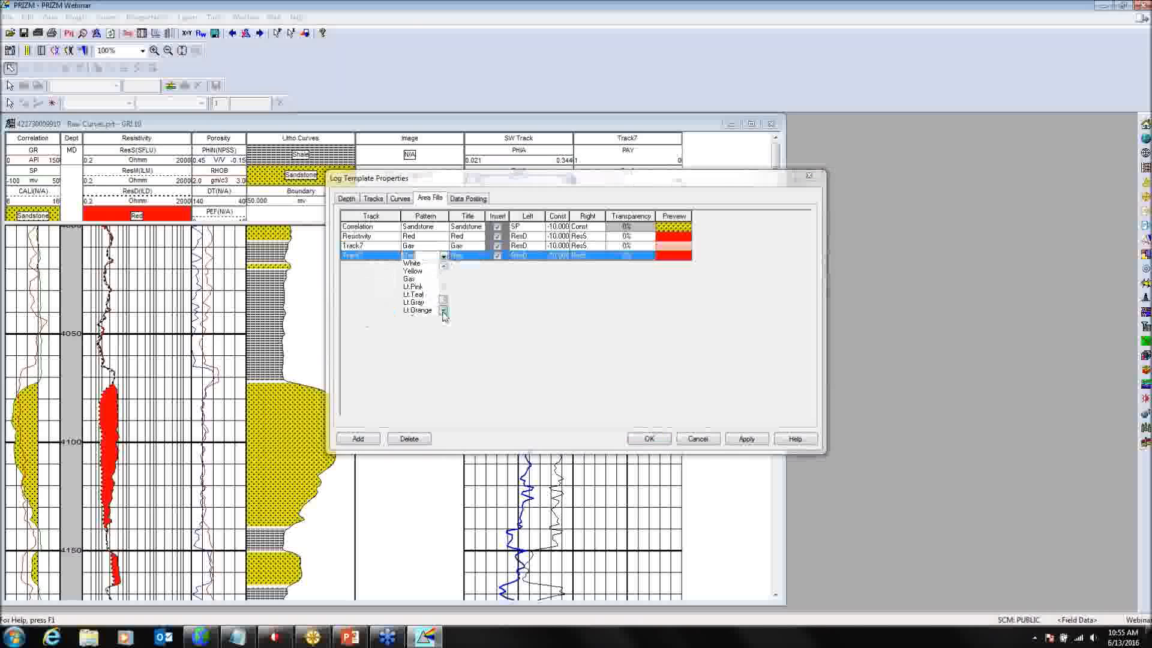
left_click(444, 312)
left_click(444, 312)
scroll(444, 303, "down", 5)
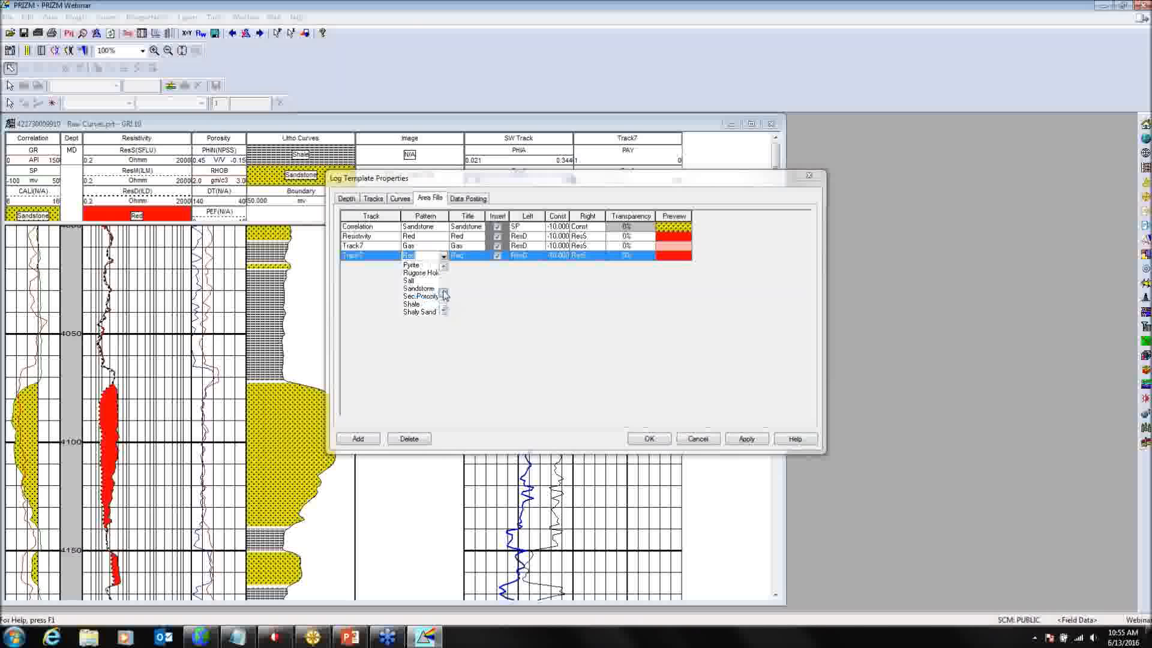
left_click(417, 304)
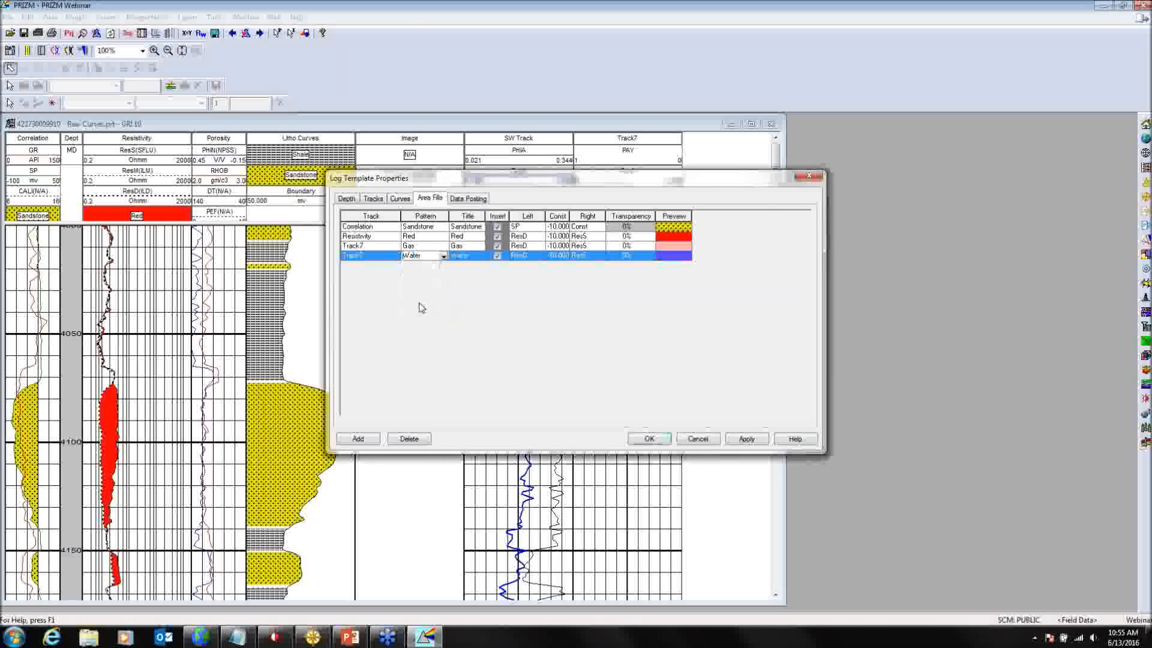
Step: Bound the Gas fill in Track7 by the PAY curve on its left and a constant of 1 on its right
left_click(540, 247)
left_click(540, 247)
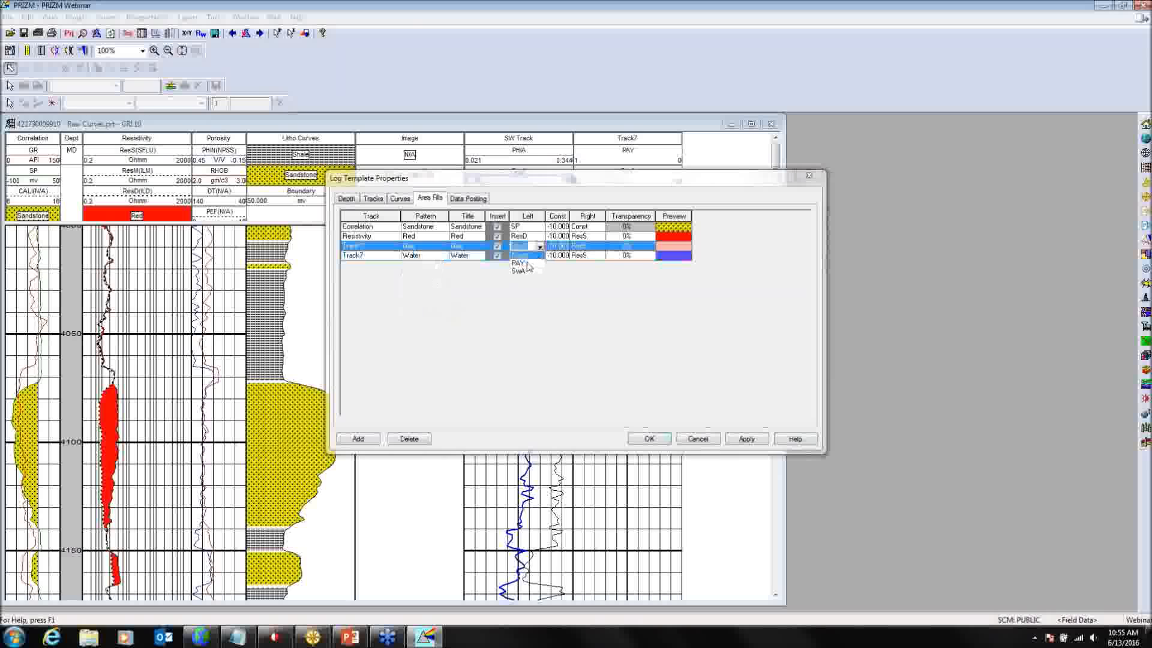
left_click(519, 262)
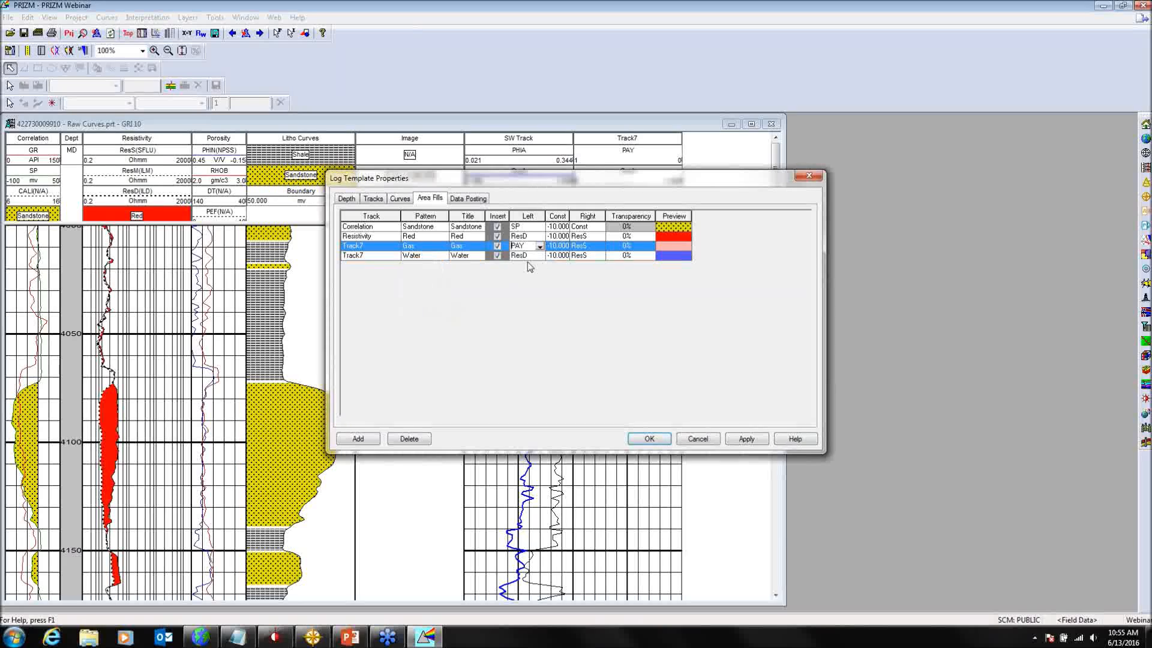
left_click(566, 247)
left_click(579, 246)
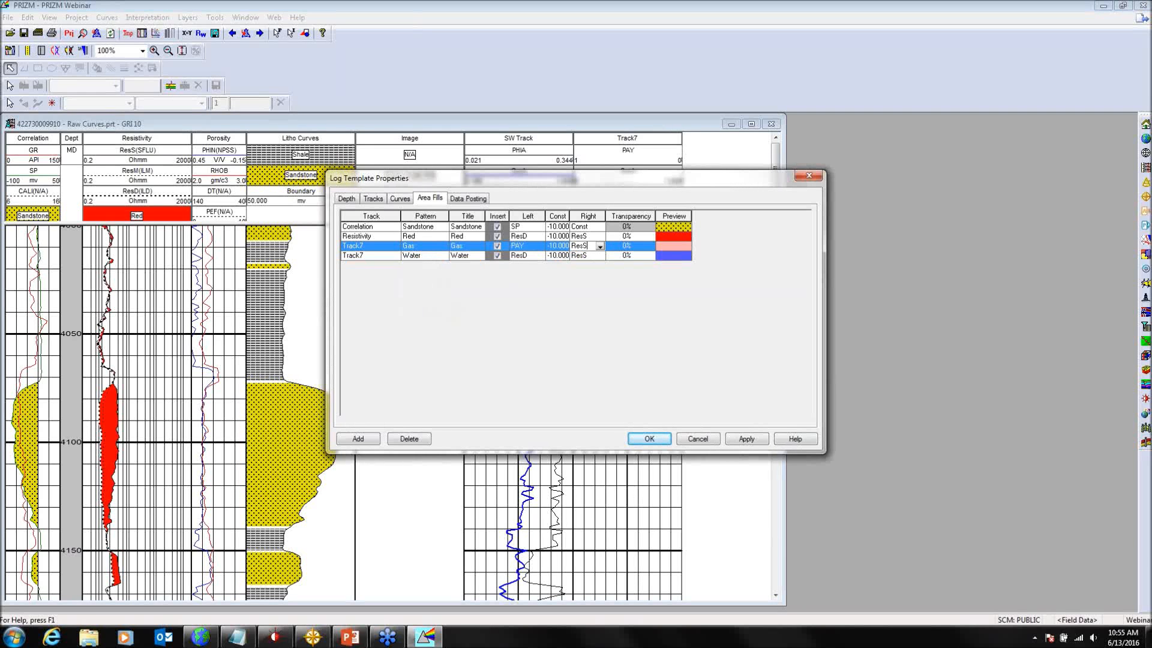
left_click(599, 246)
left_click(585, 259)
left_click(566, 246)
double_click(568, 247)
double_click(567, 248)
type("-1")
Step: Bound the Water fill by SwA on its left and a constant of 1 on its right, and accept the log template
left_click(539, 255)
left_click(527, 282)
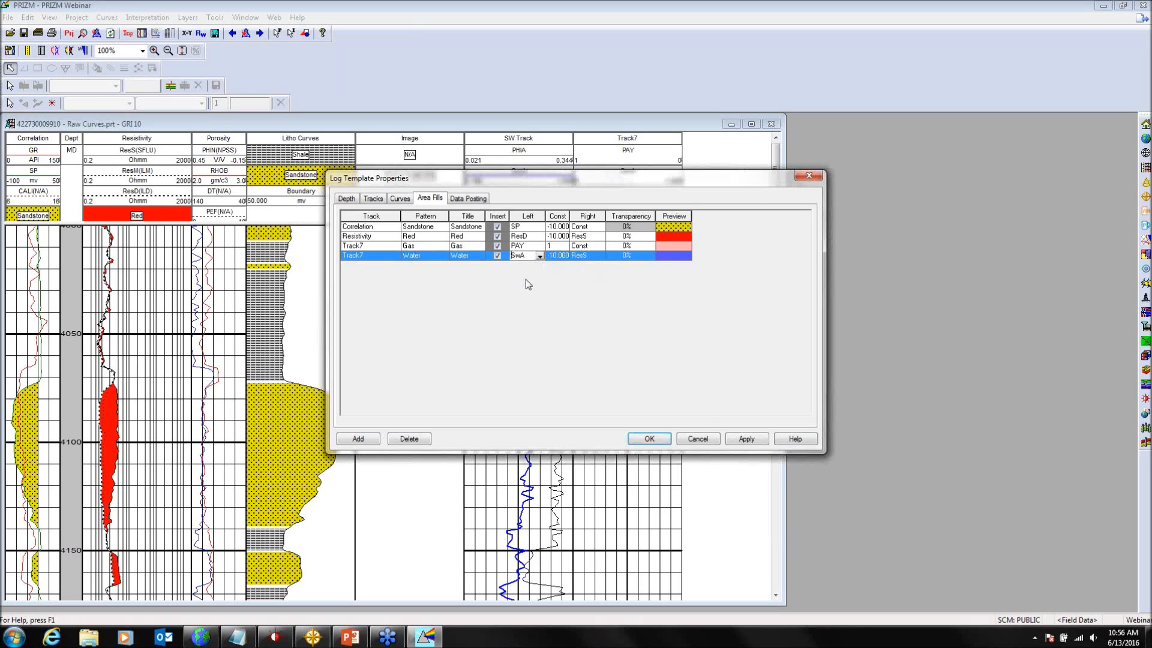
left_click(599, 257)
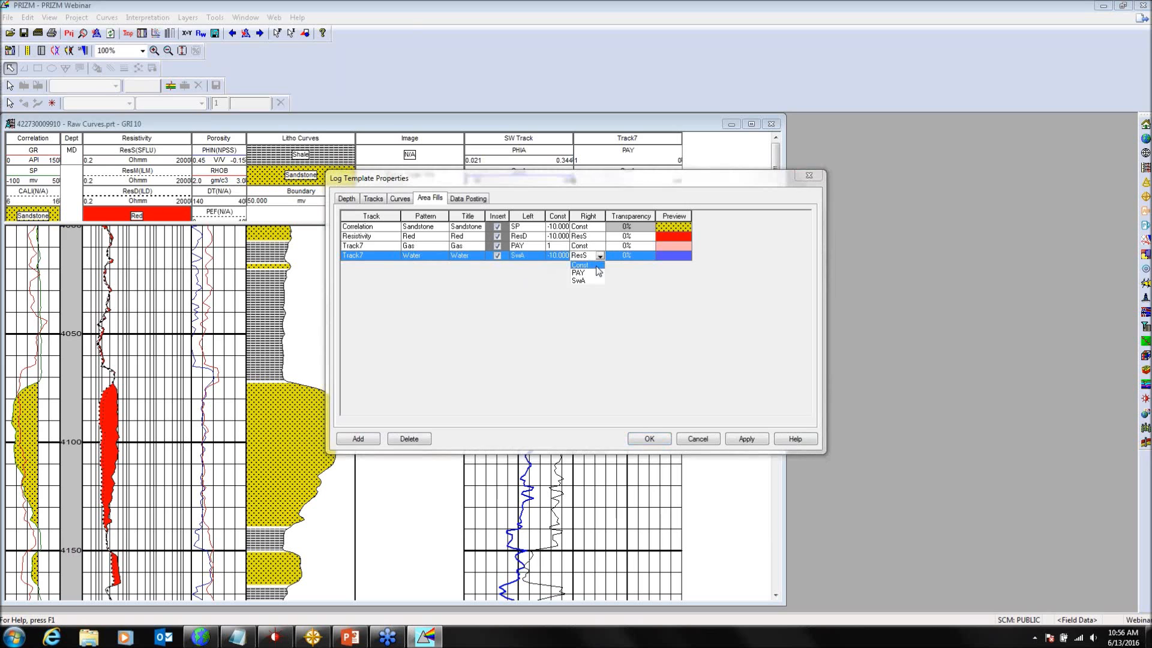
left_click(579, 265)
left_click(558, 254)
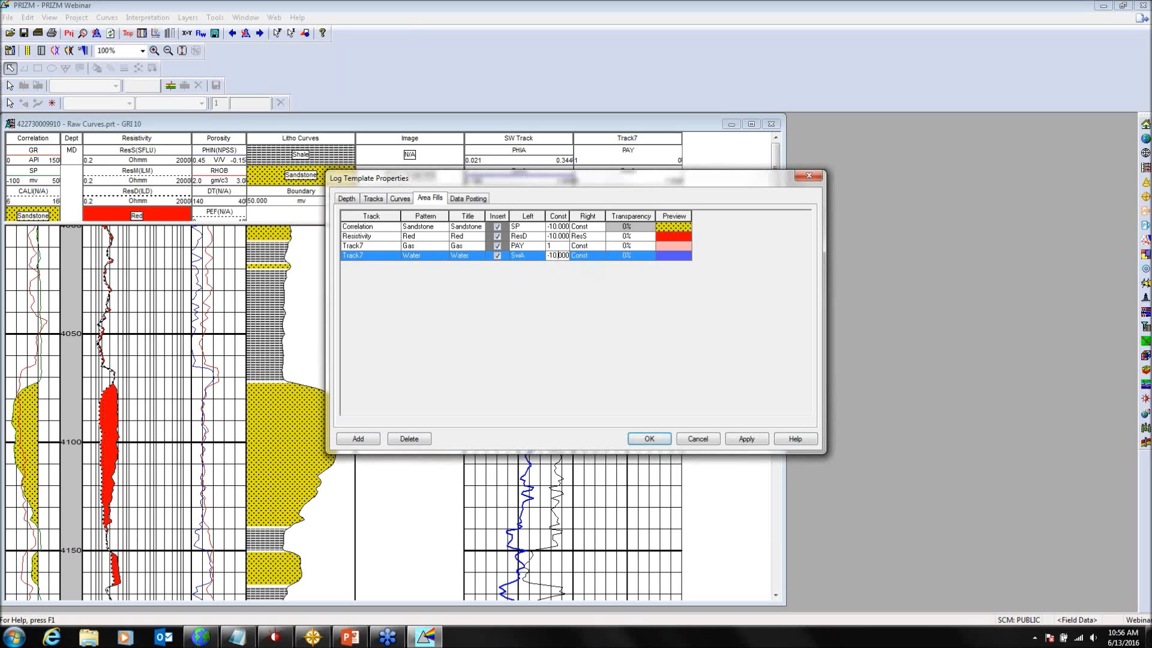
left_click(533, 256)
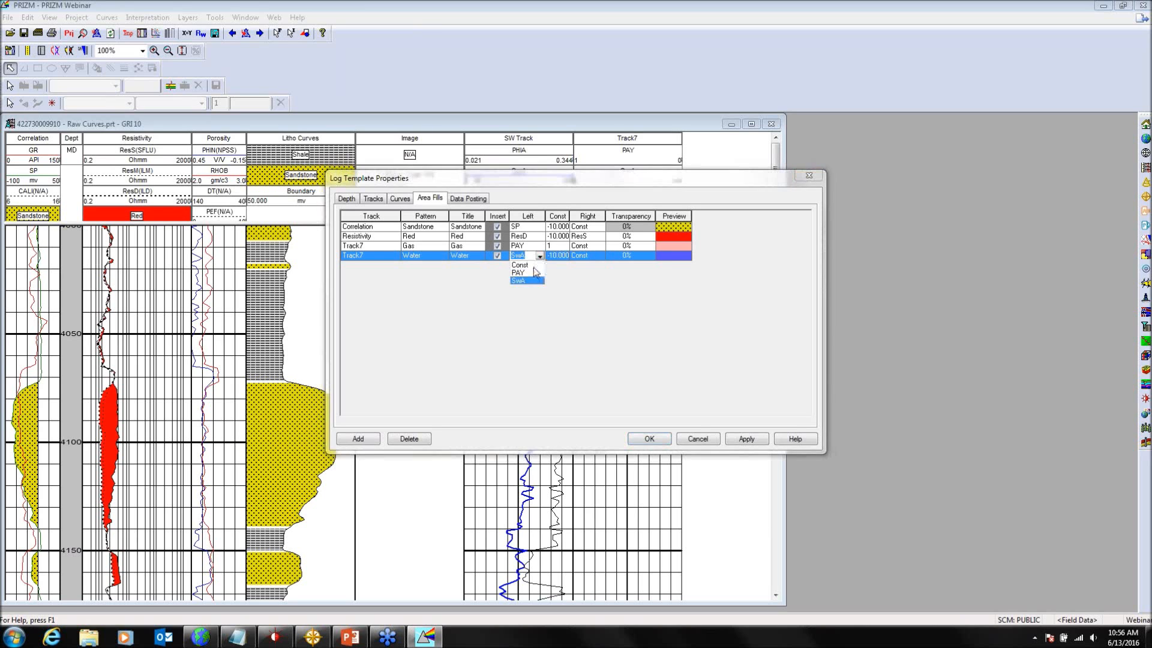
left_click(556, 256)
double_click(555, 256)
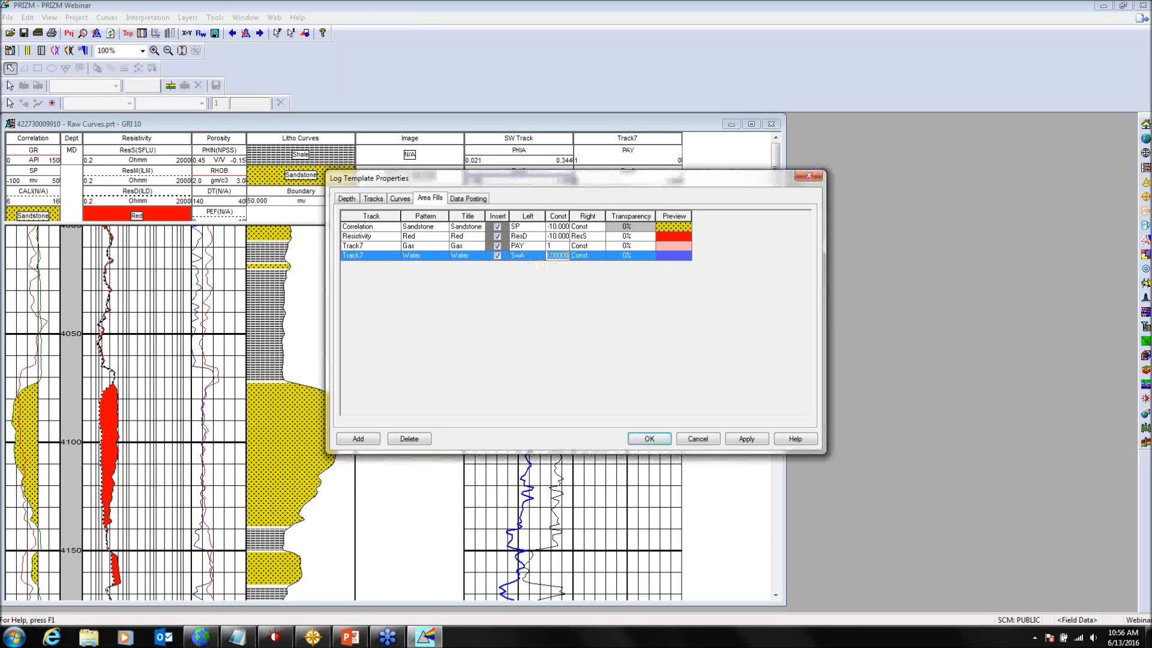
type("-1")
left_click(746, 441)
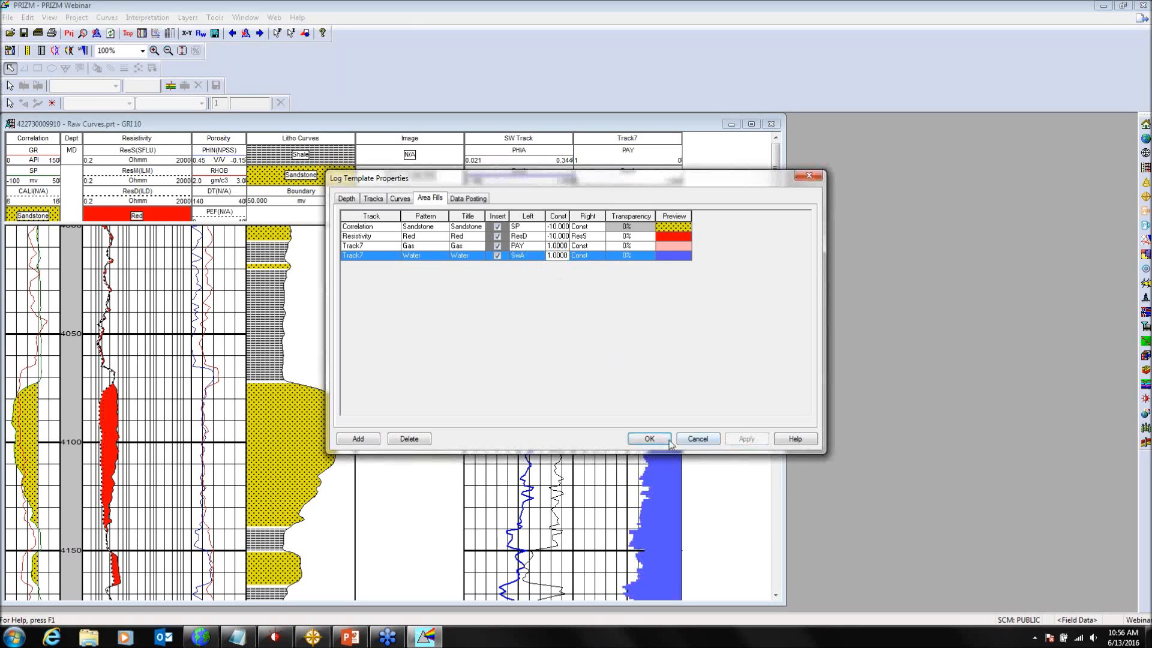
left_click(649, 439)
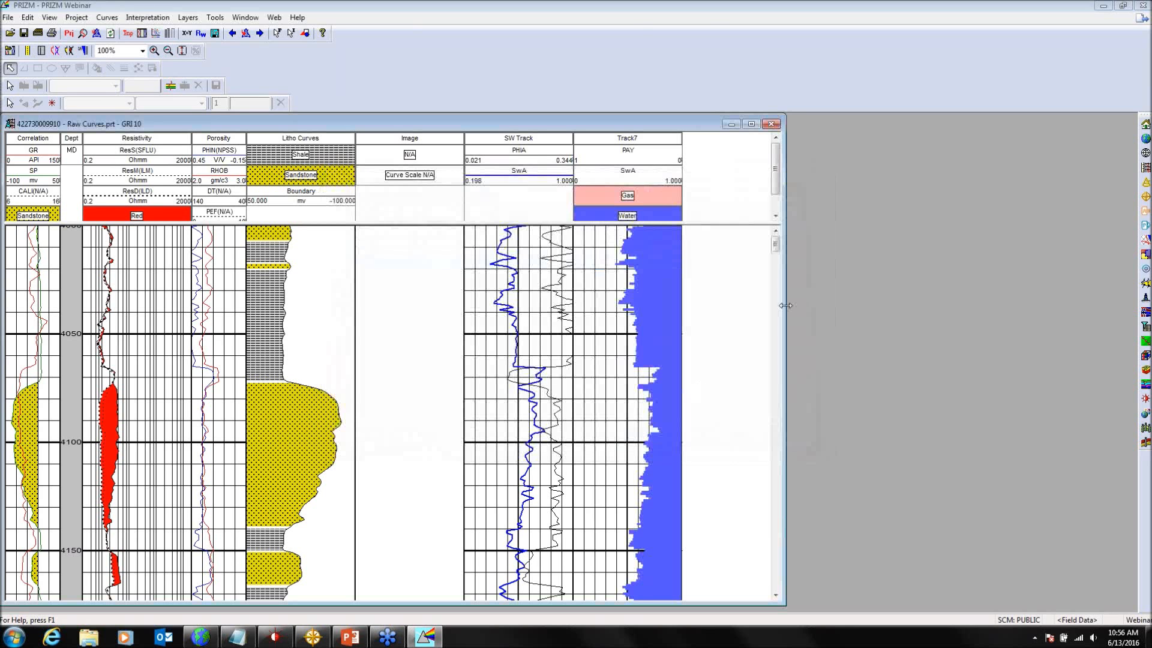
mouse_move(777, 247)
left_mouse_down()
mouse_move(776, 586)
mouse_move(765, 242)
left_mouse_up()
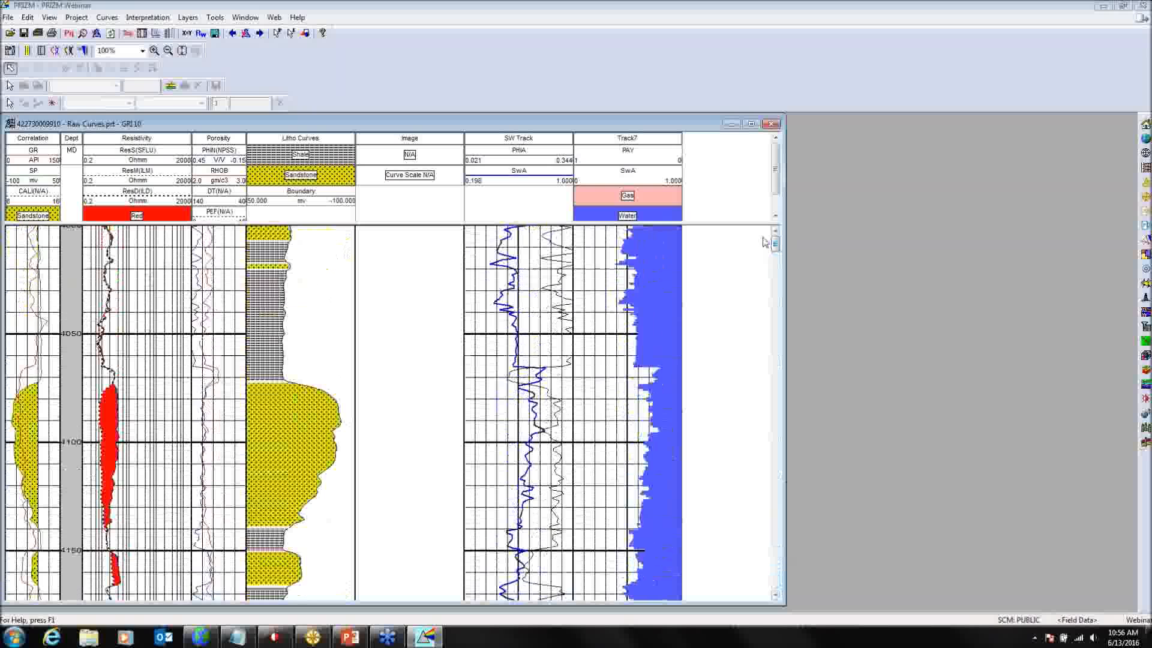
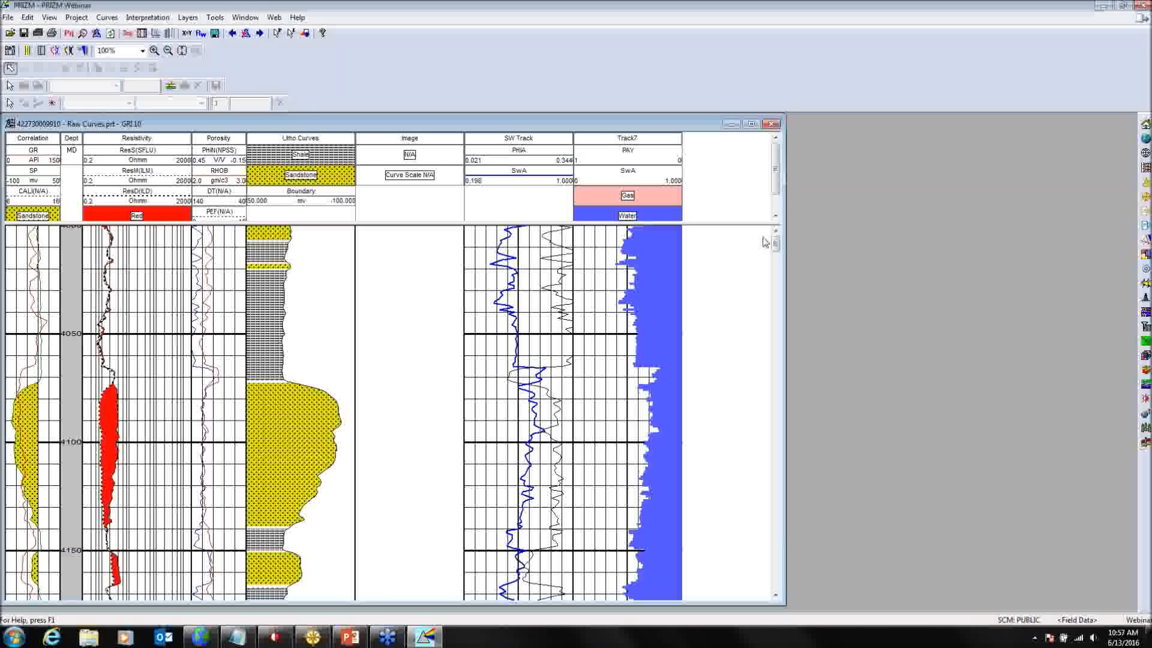
Step: In Curve Data Statistics, add a parameter for the average GR from the F11 top to Well Total Depth
left_click(99, 18)
mouse_move(140, 22)
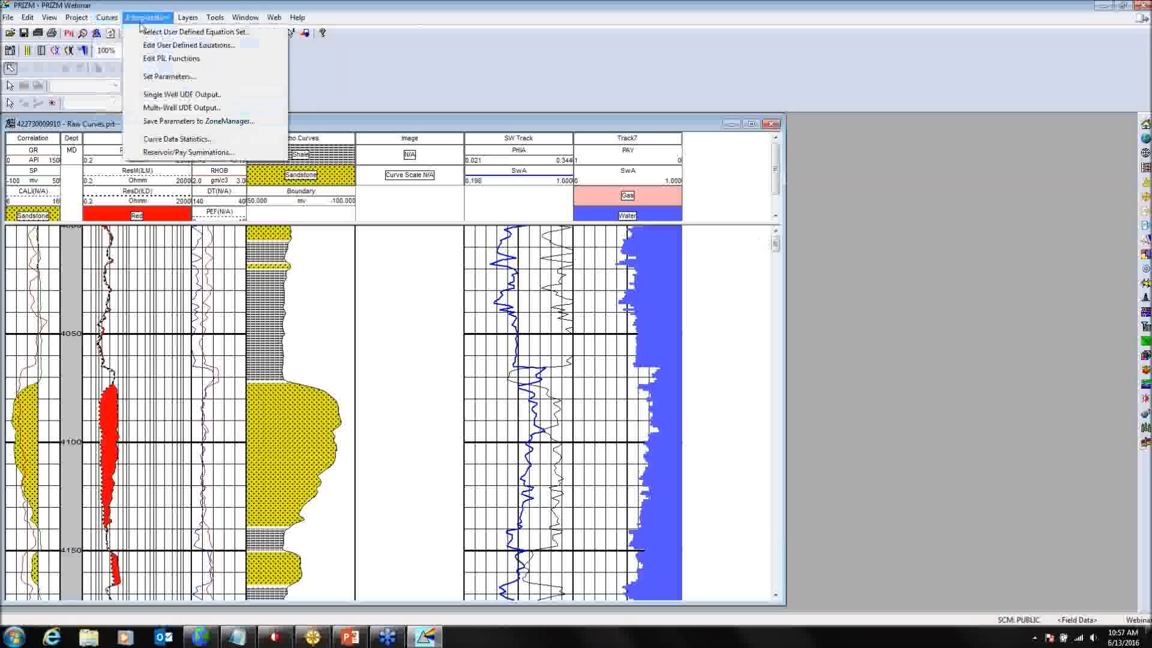
left_click(174, 142)
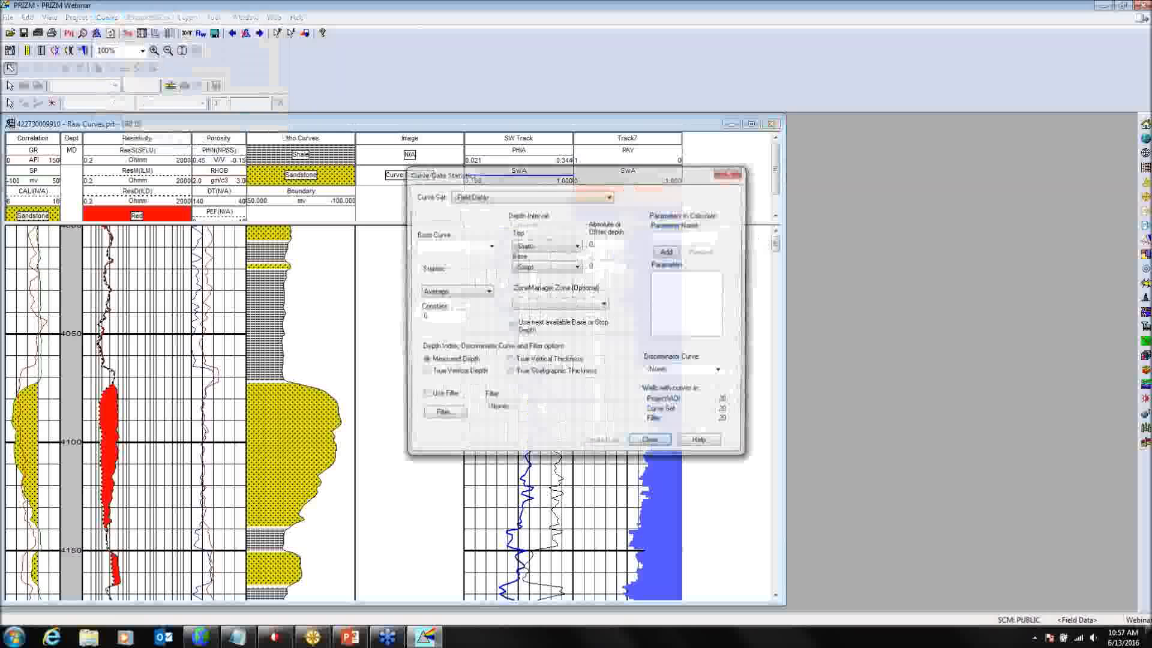
left_click(491, 246)
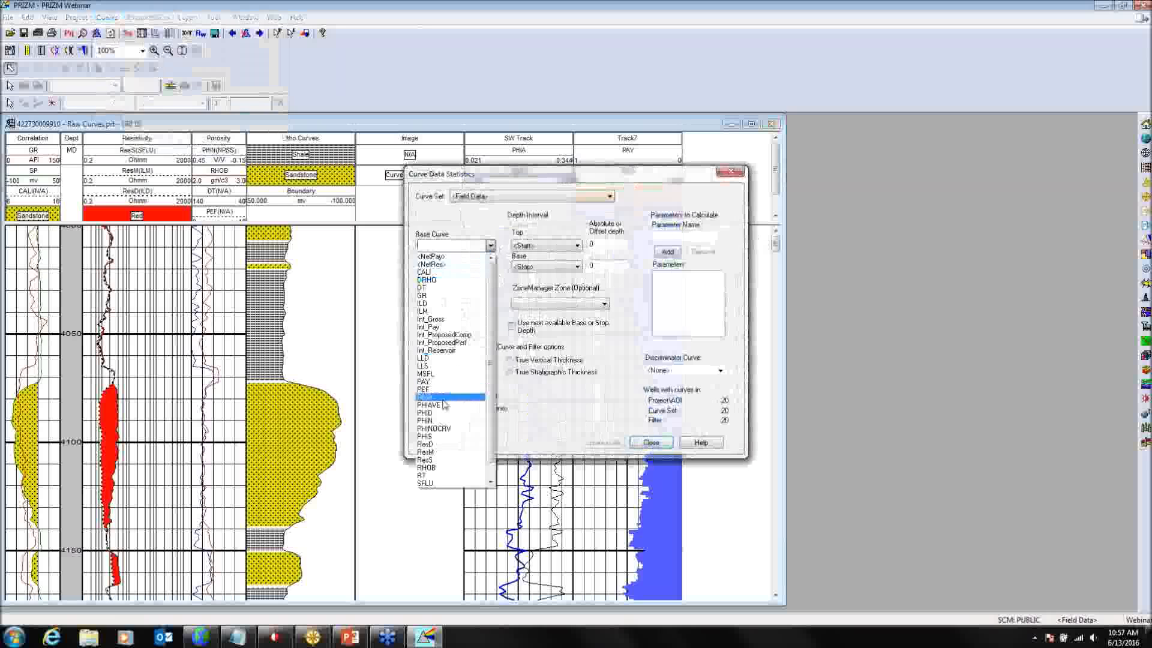
left_click(423, 295)
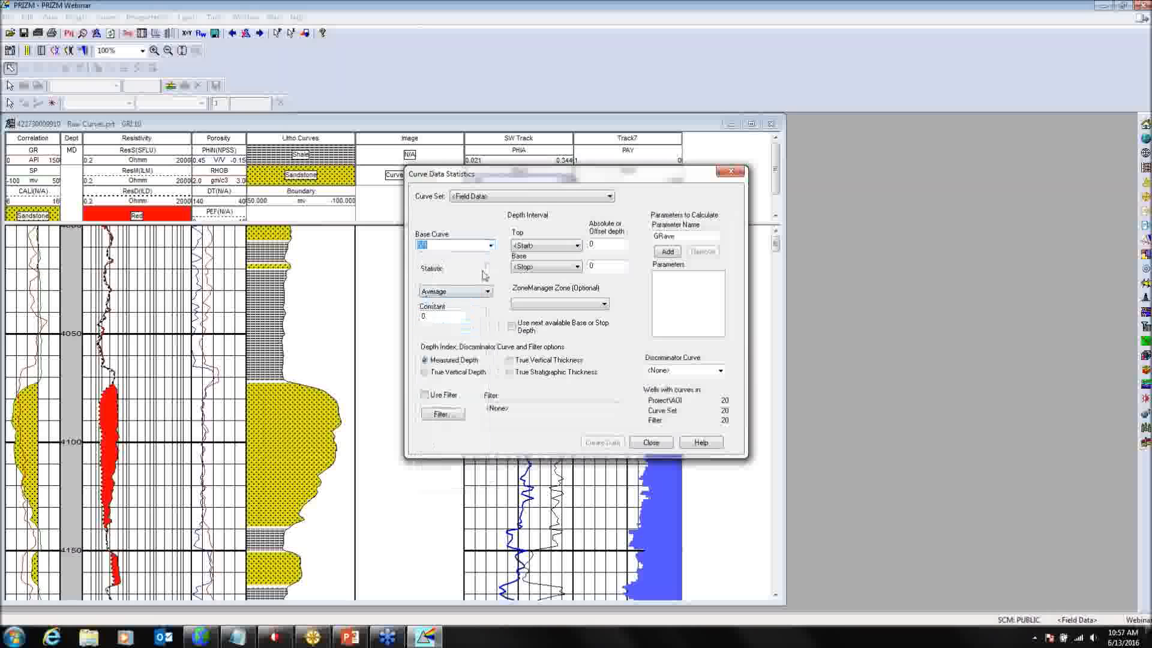
left_click(555, 245)
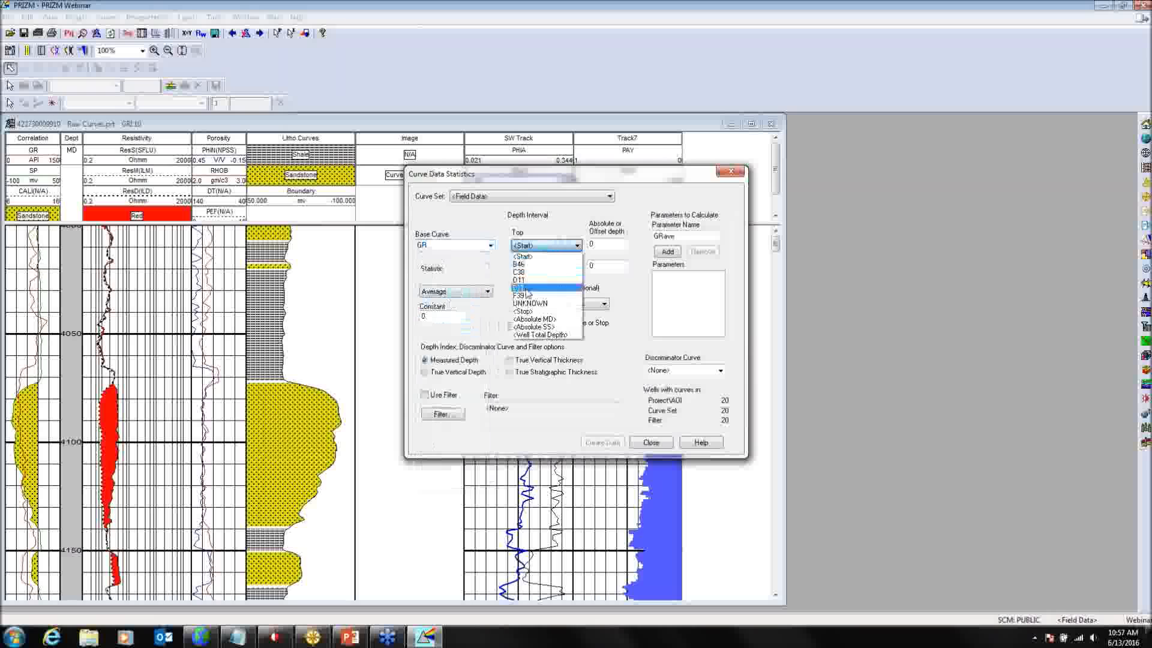
left_click(528, 288)
left_click(544, 268)
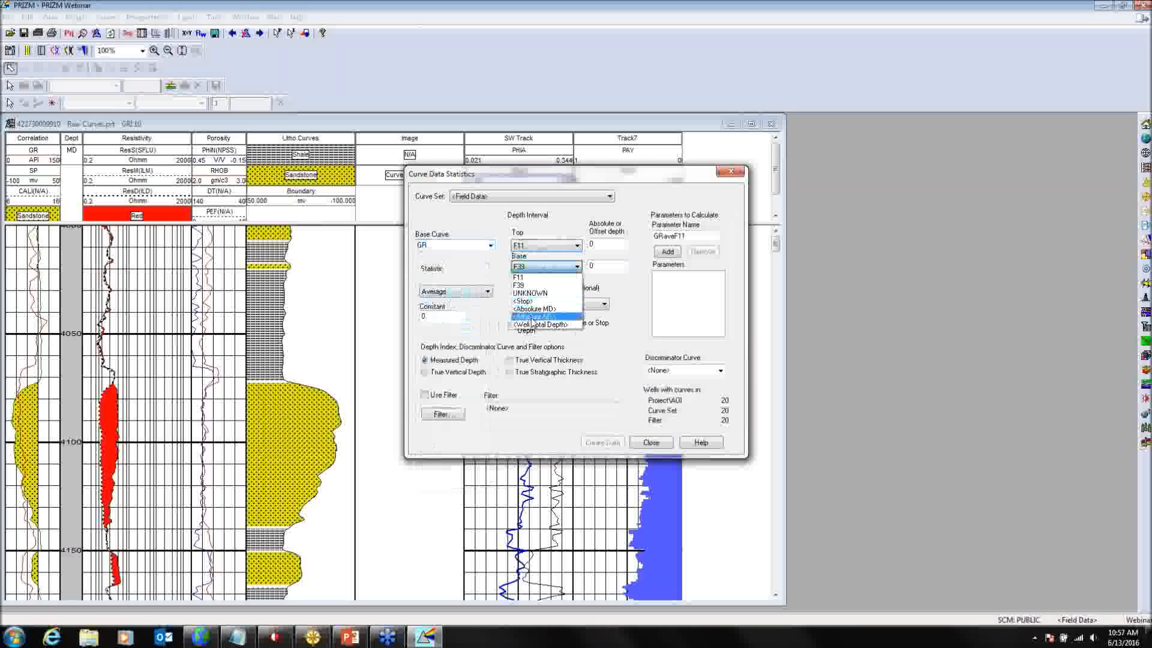
left_click(534, 325)
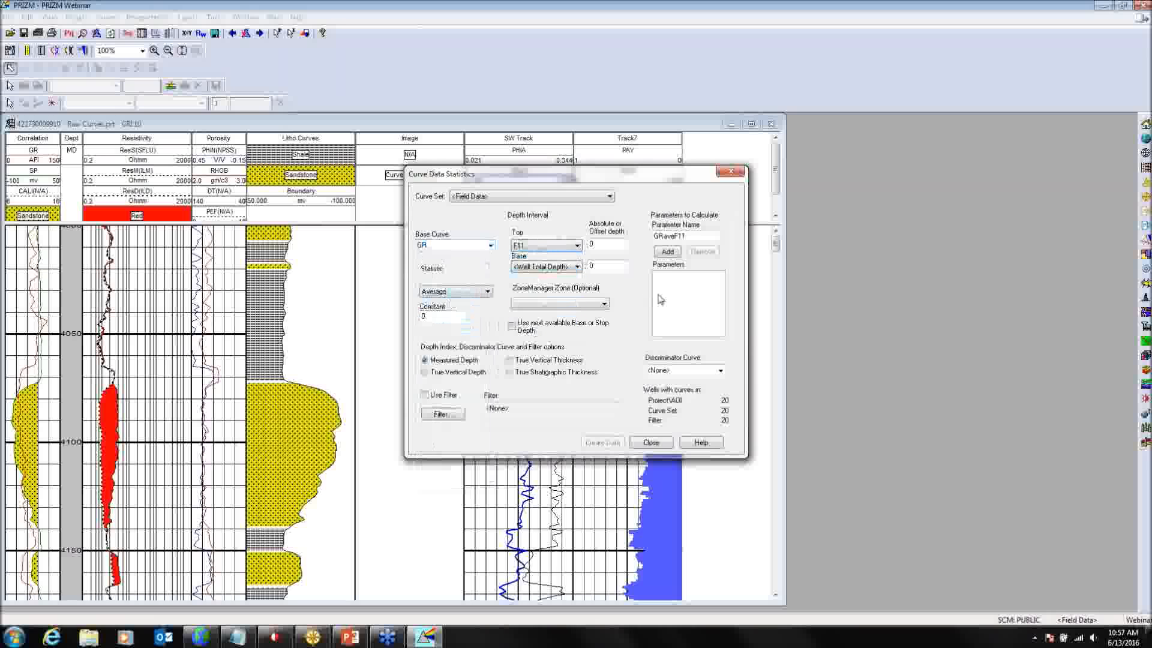
left_click(667, 253)
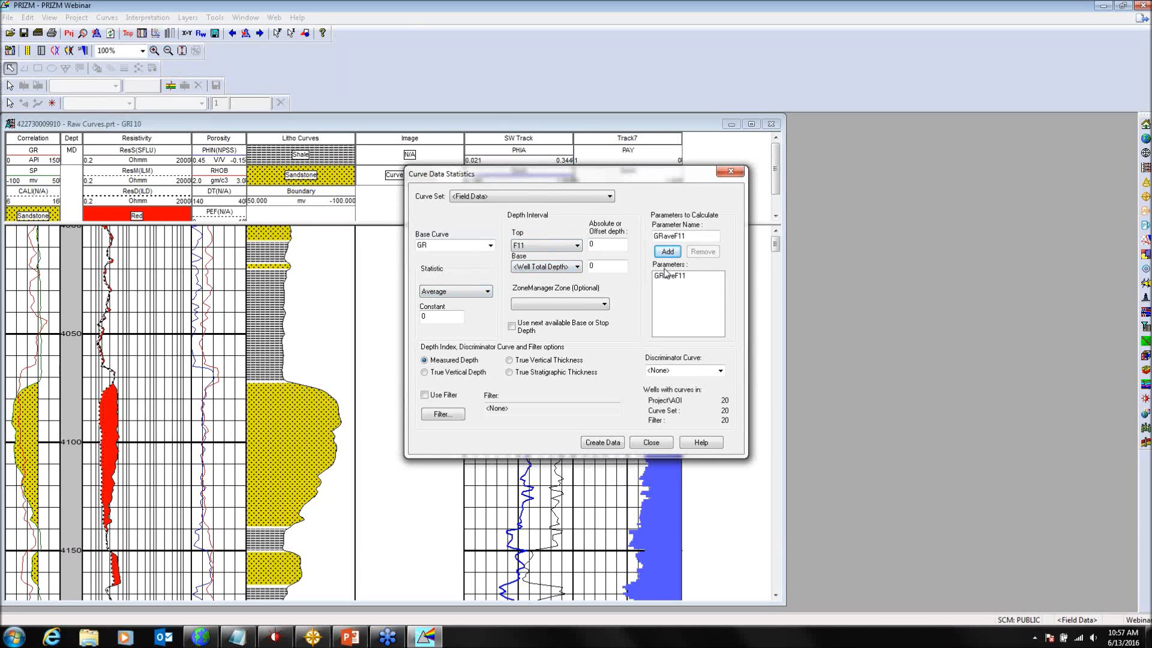
Step: Add a parameter for the average PHIA from the C38 top to Well Total Depth
left_click(490, 245)
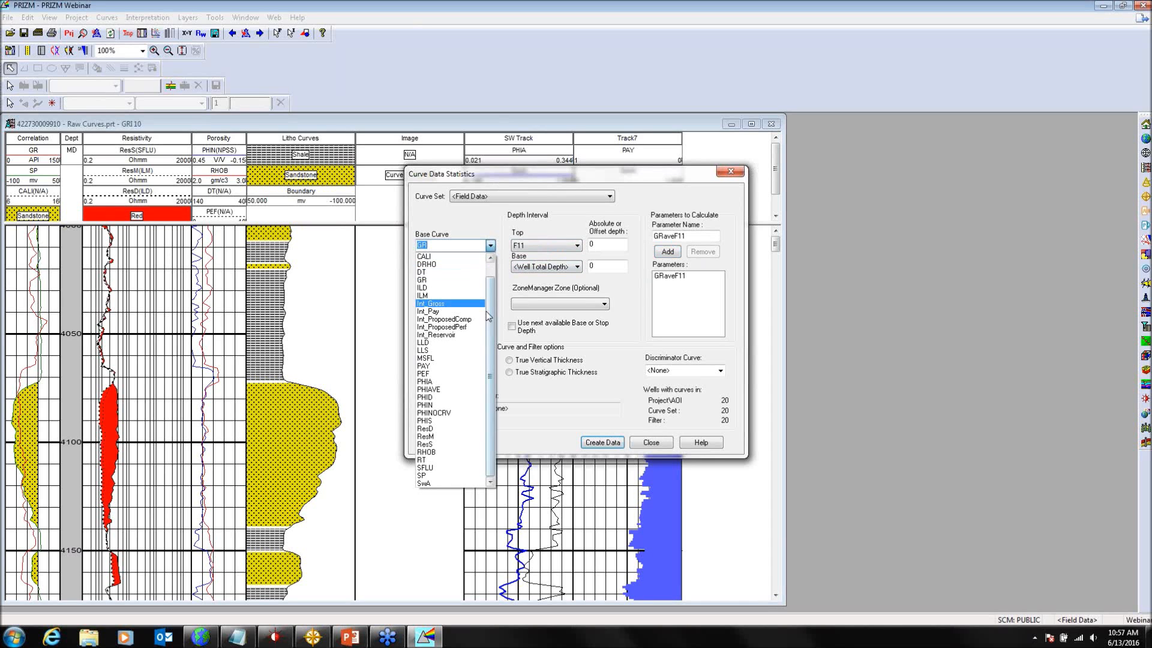
left_click(455, 381)
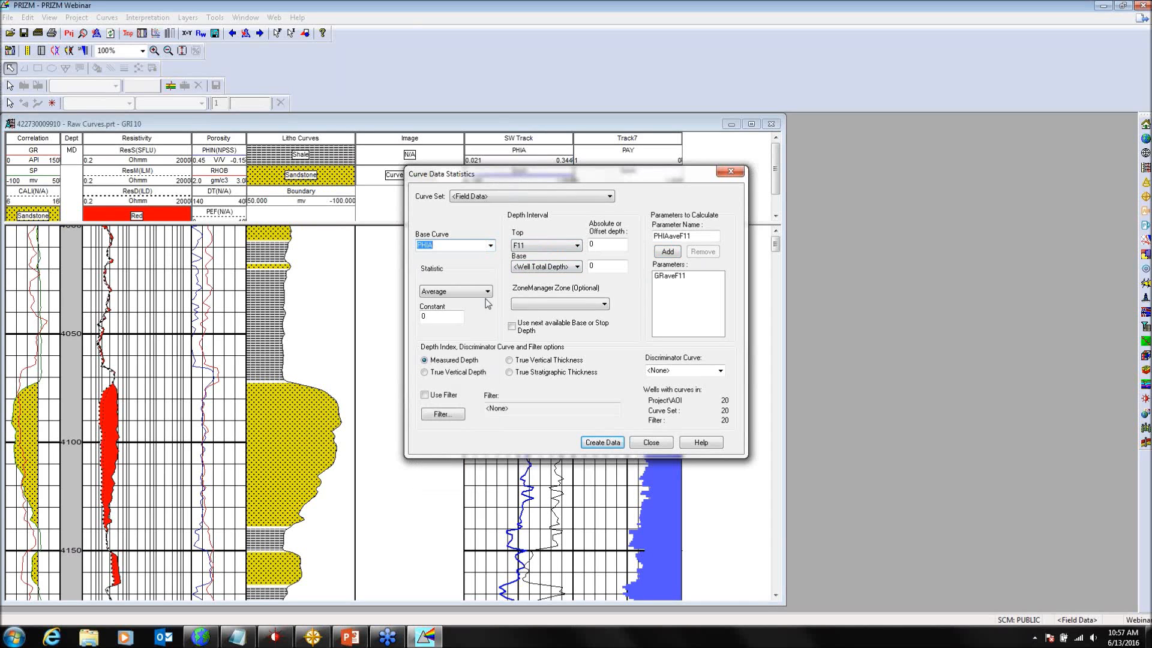
left_click(547, 246)
left_click(537, 278)
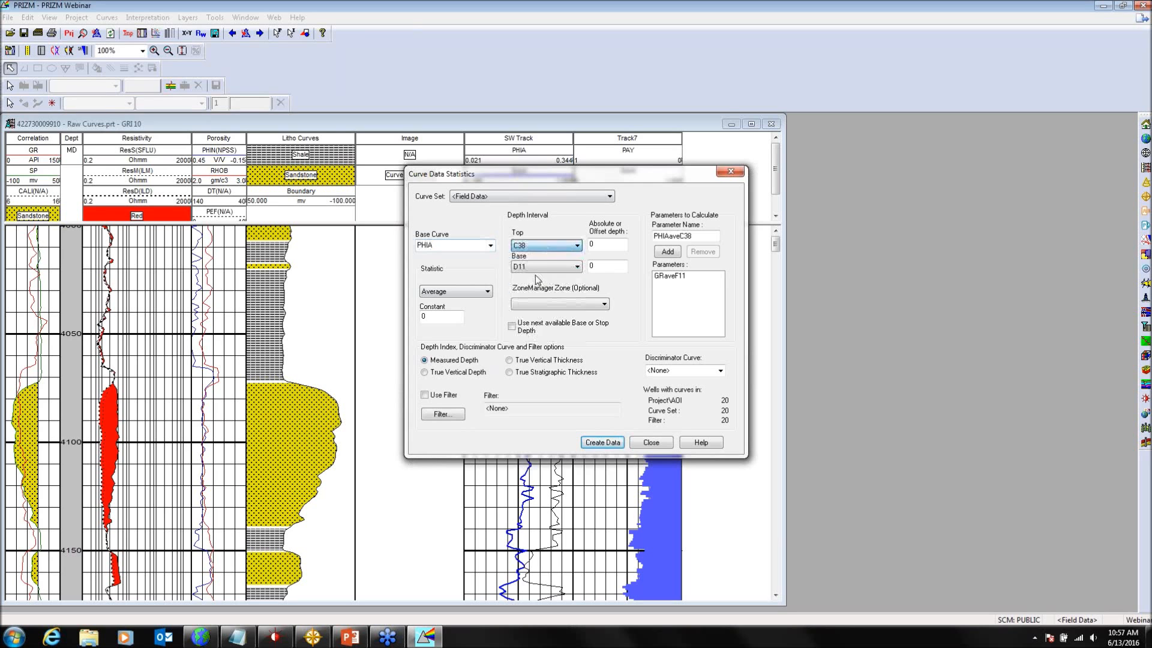
left_click(547, 268)
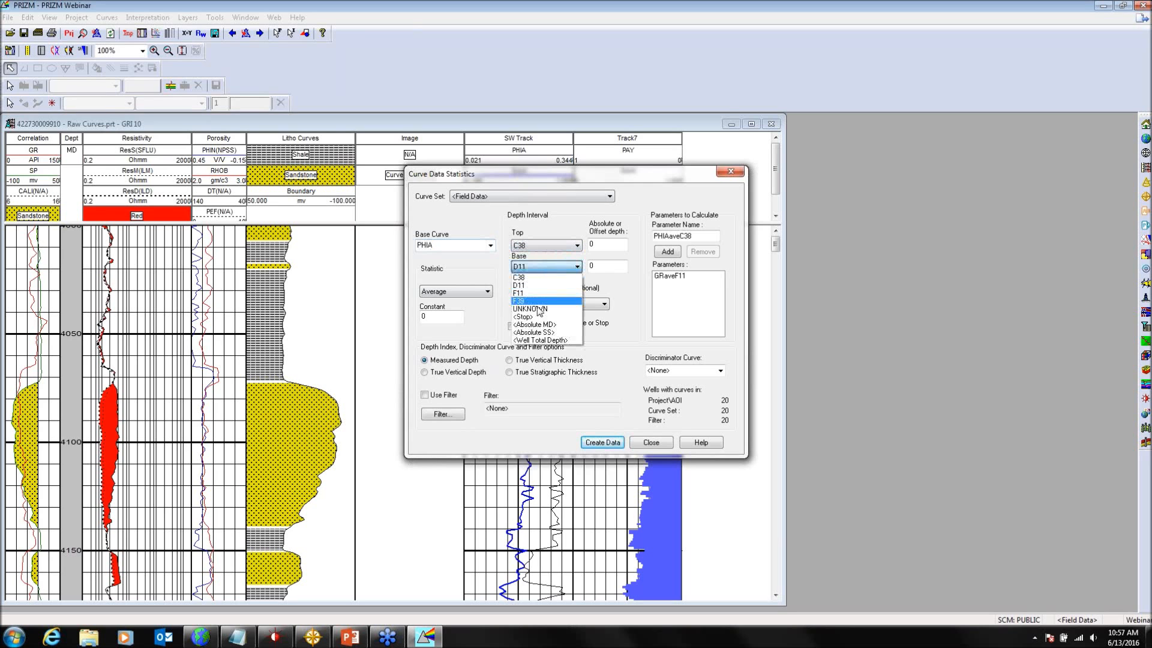
left_click(537, 341)
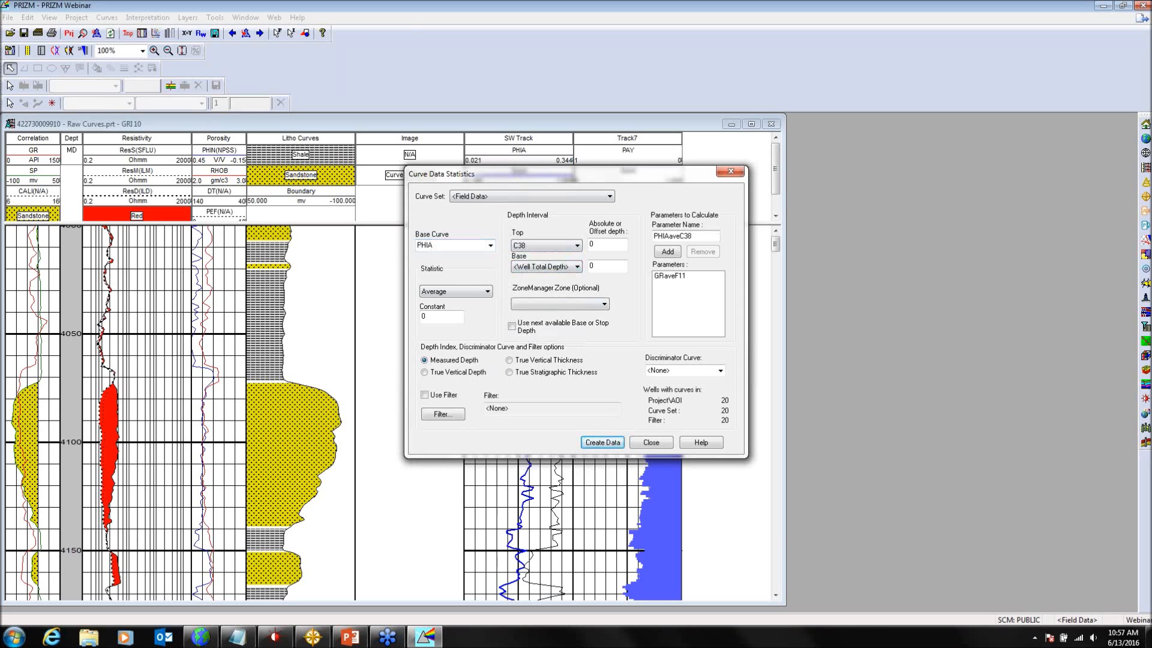
left_click(665, 252)
Step: Add a parameter for the Sum * Height of the PAY curve from Start to Stop
left_click(490, 246)
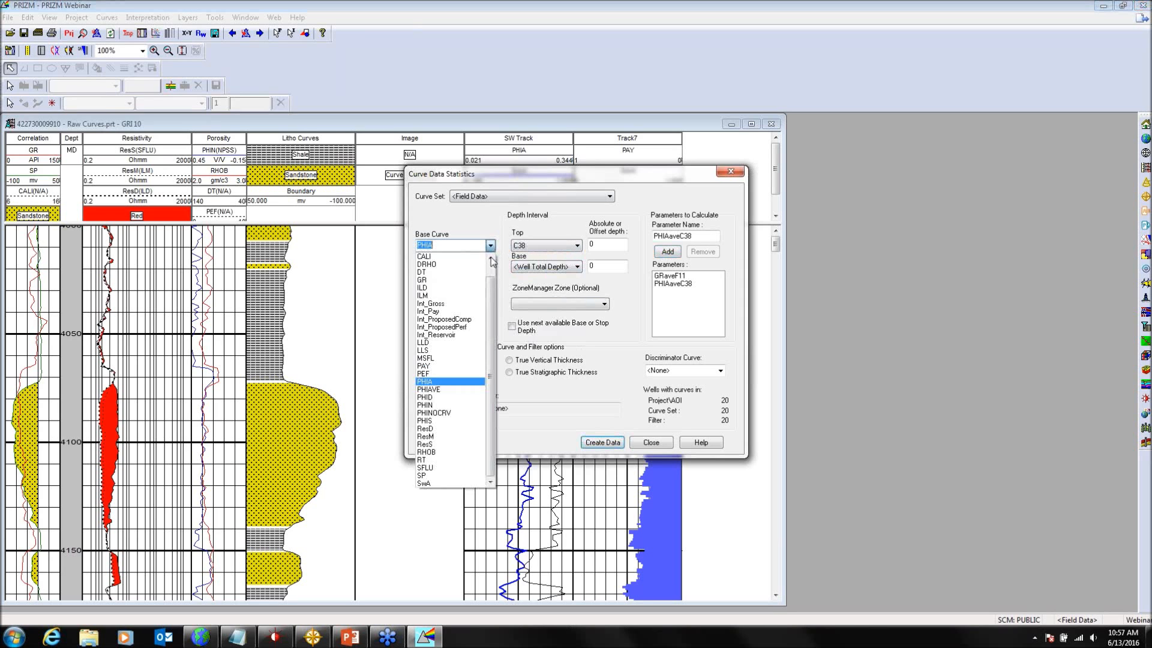
left_click(432, 365)
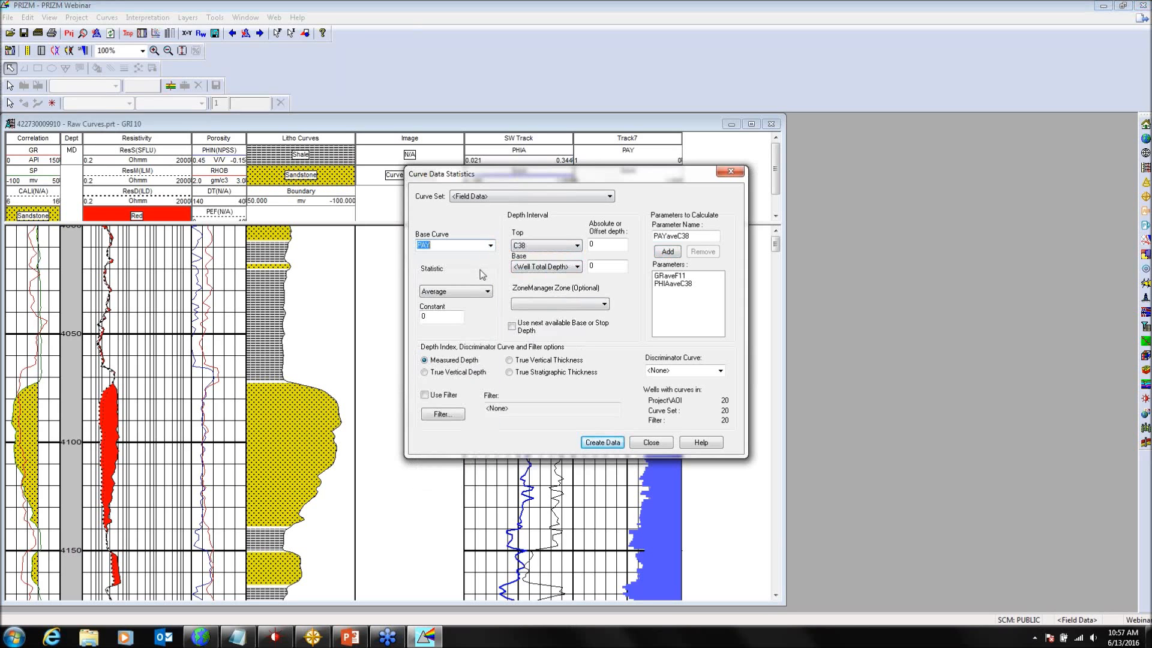
left_click(487, 292)
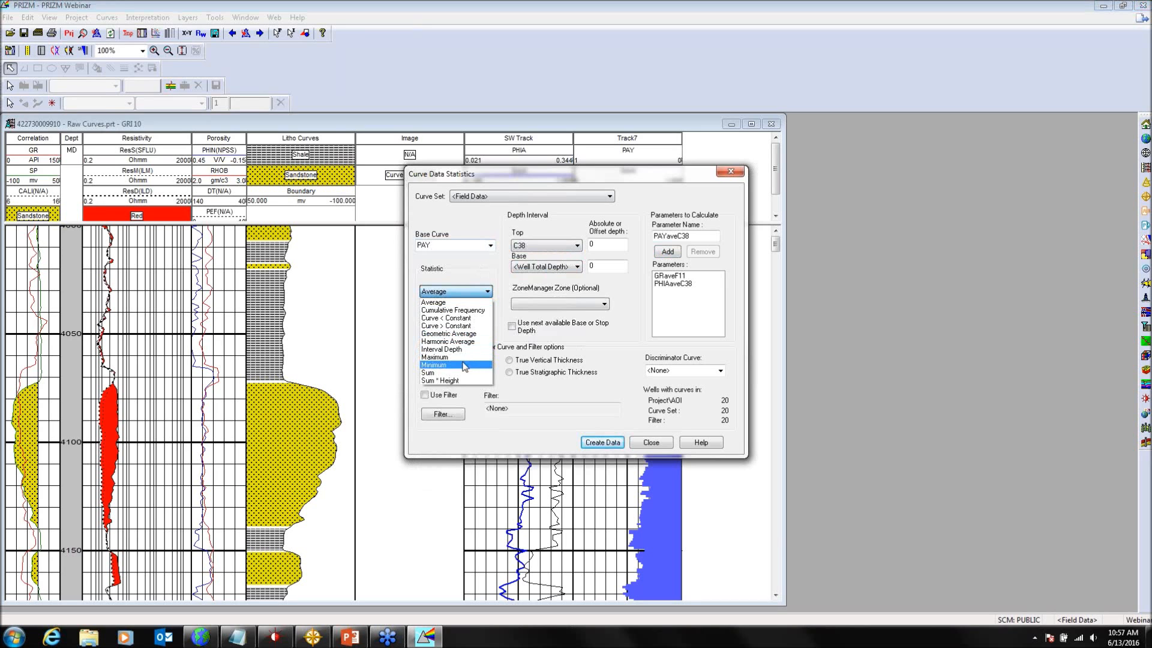
left_click(459, 382)
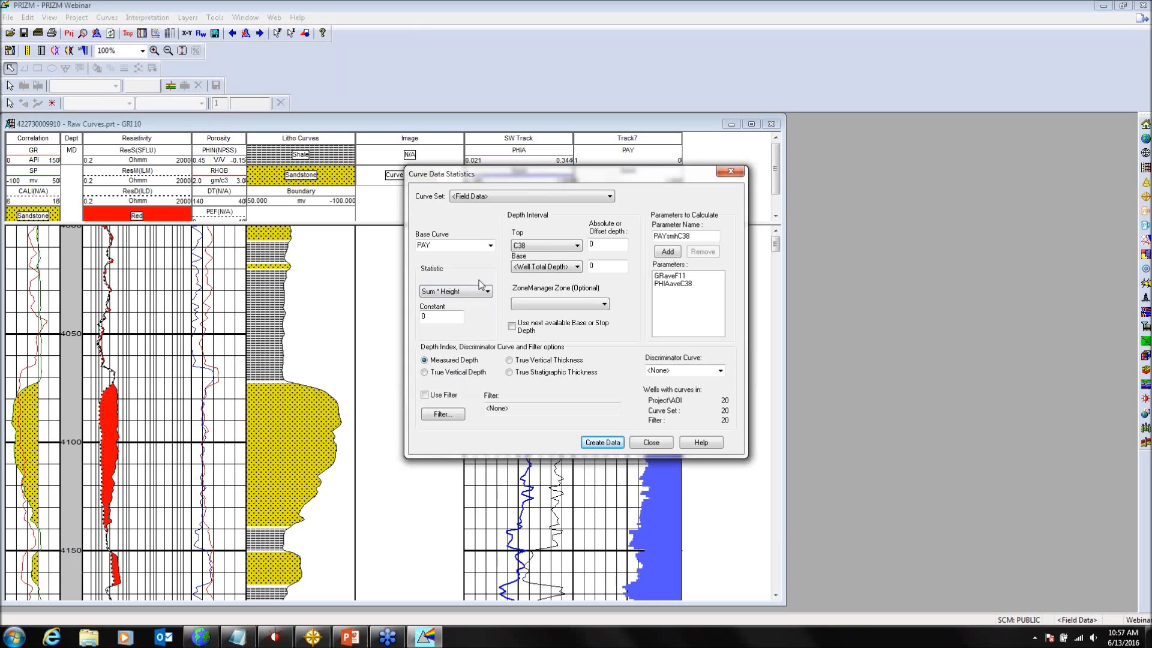
left_click(542, 246)
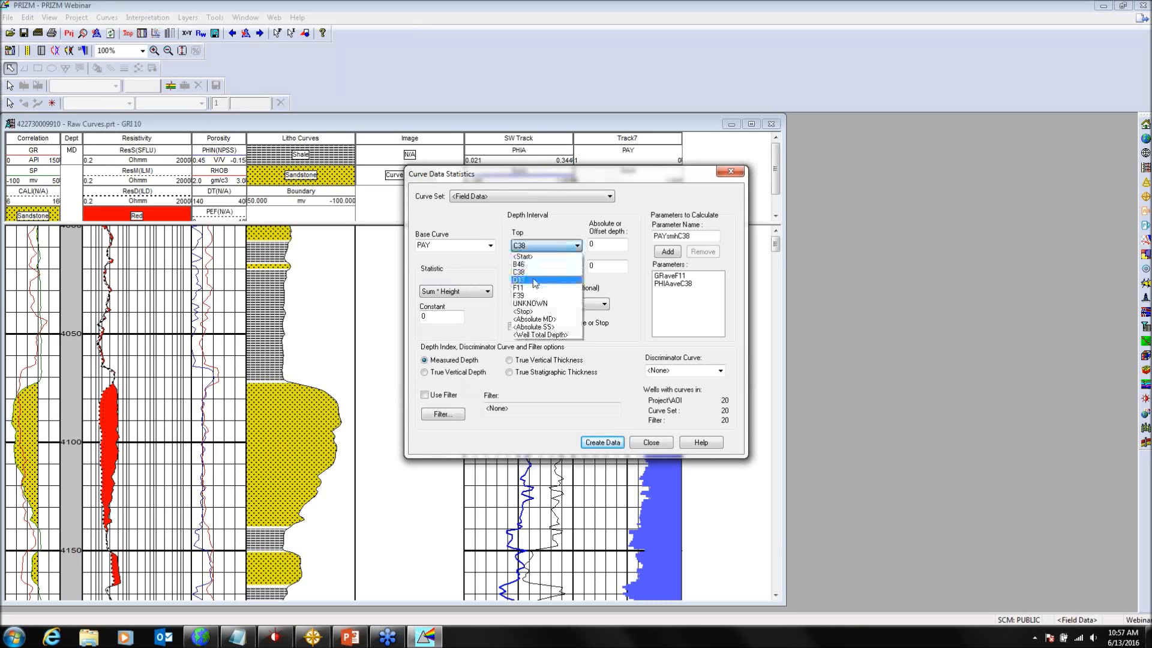
left_click(522, 257)
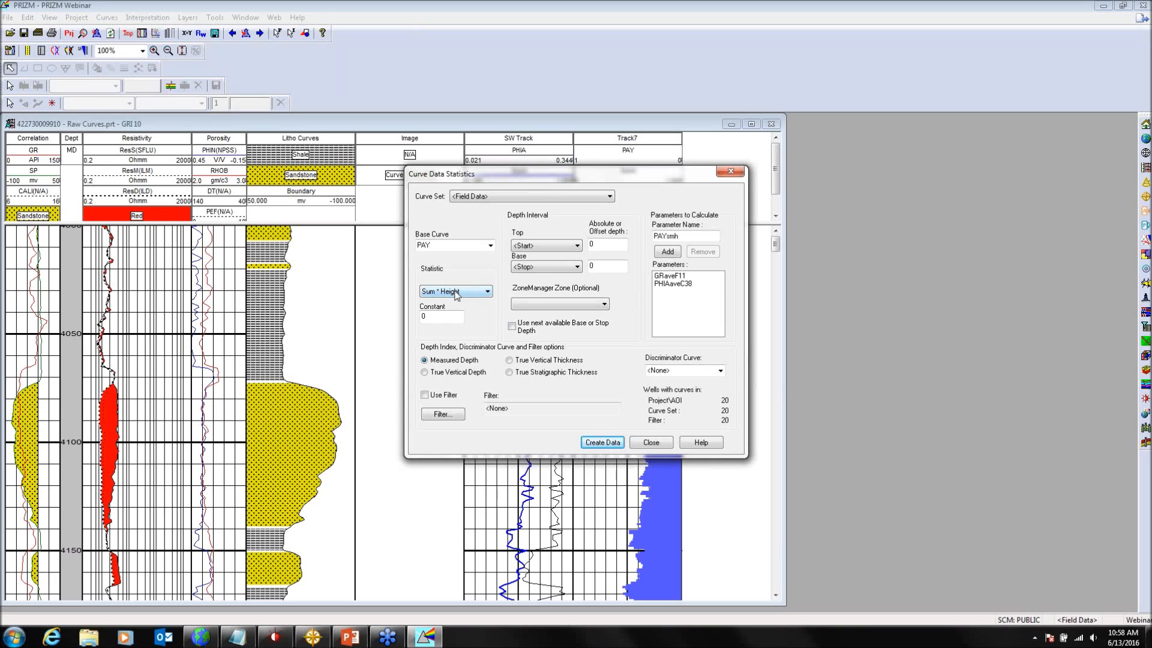
left_click(564, 306)
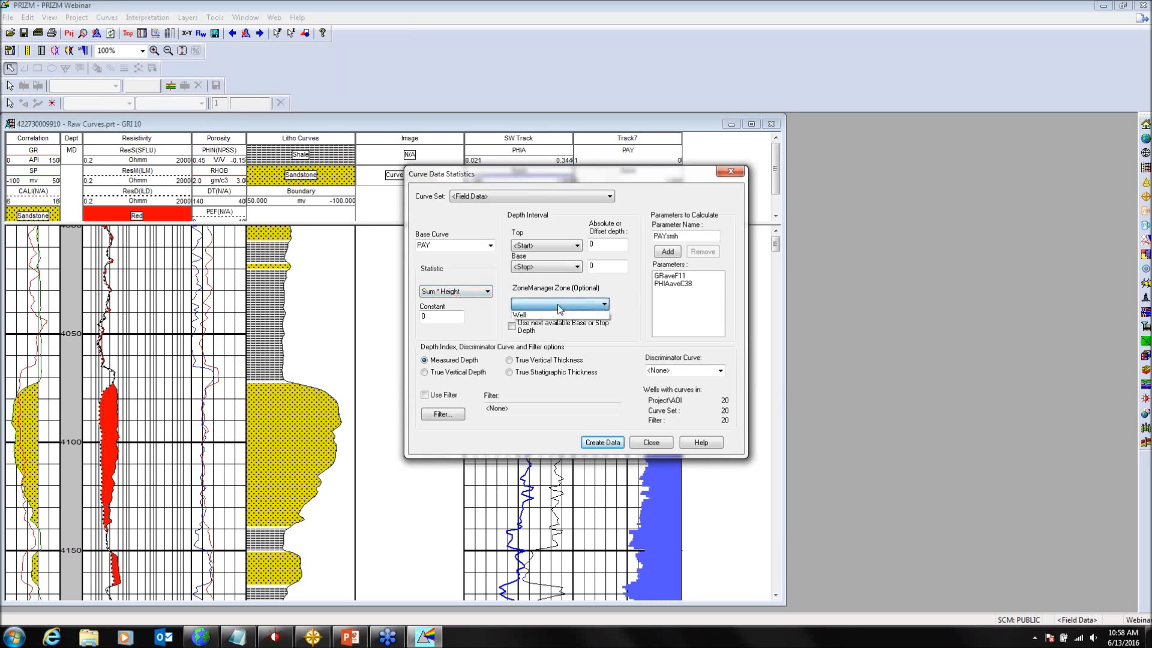
left_click(559, 307)
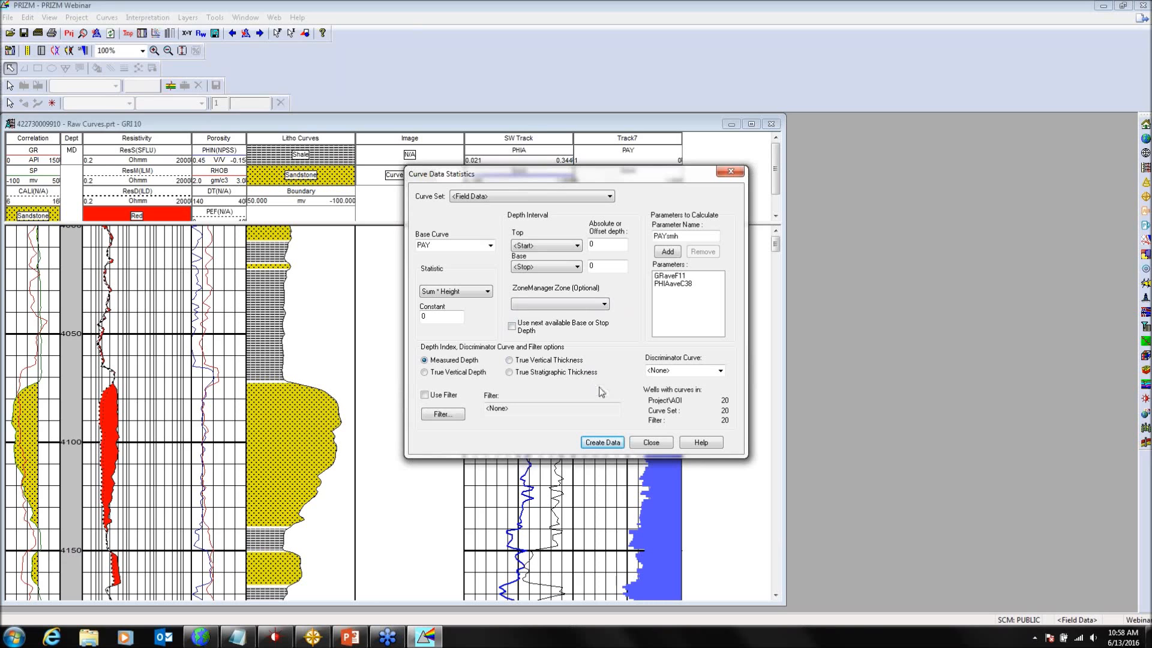
left_click(610, 443)
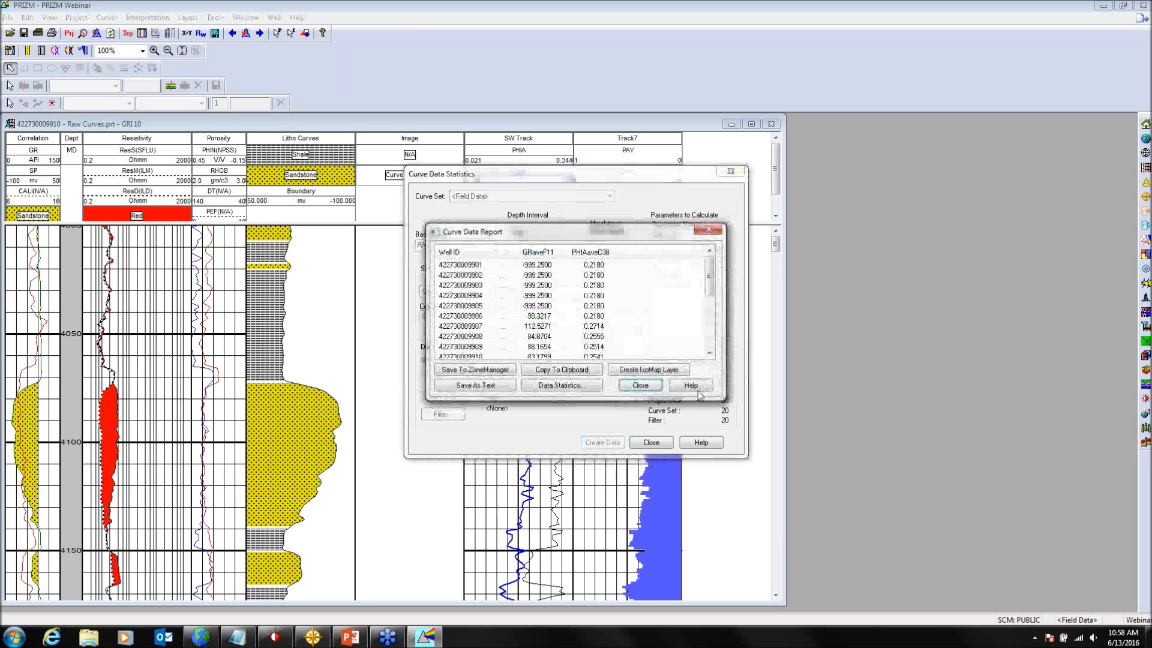
left_click(654, 387)
left_click(668, 251)
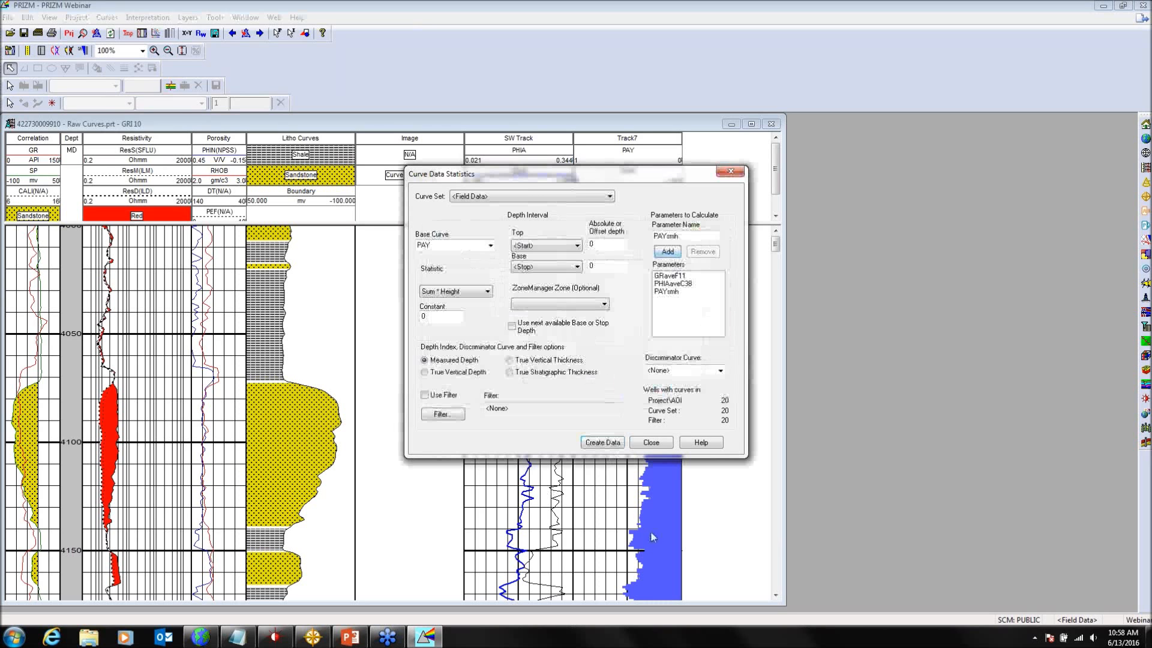
Step: Create the curve data report for the GR, PHIA and PAY parameters and review the values for all wells
left_click(602, 442)
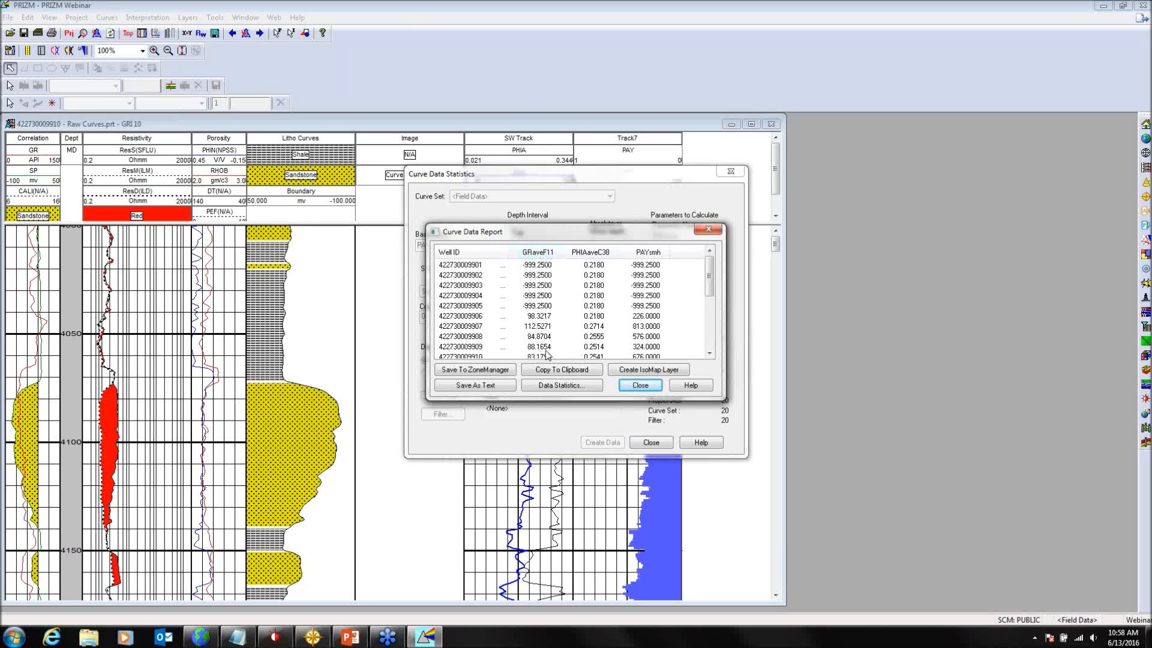
left_click_drag(705, 281, 706, 299)
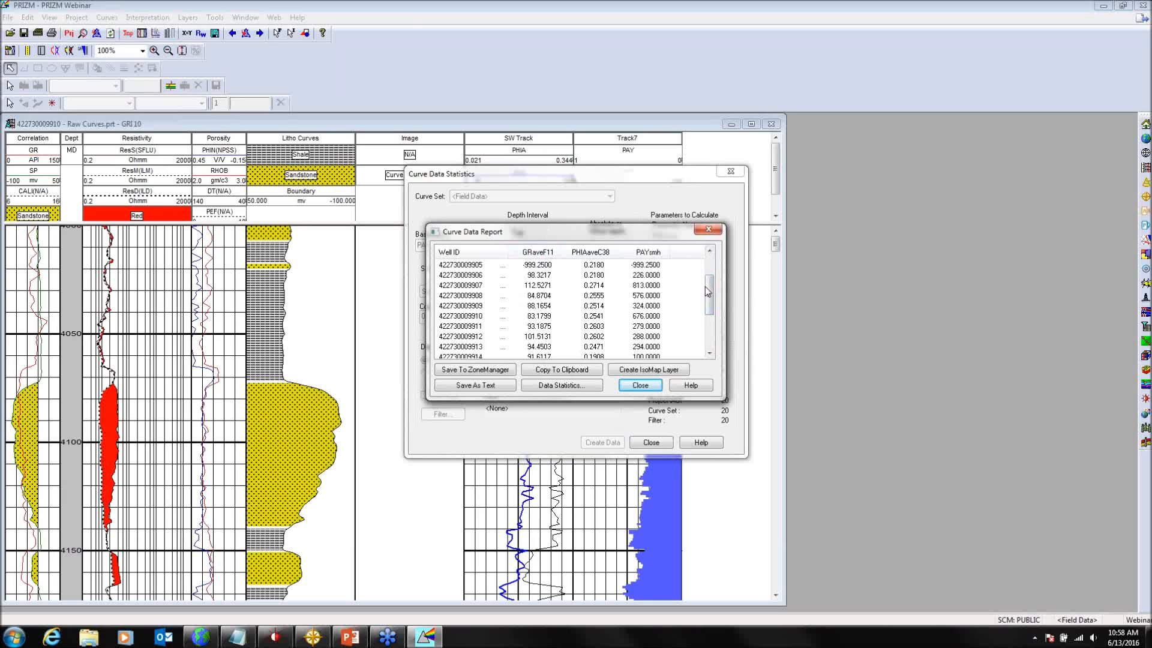
left_click_drag(706, 290, 716, 336)
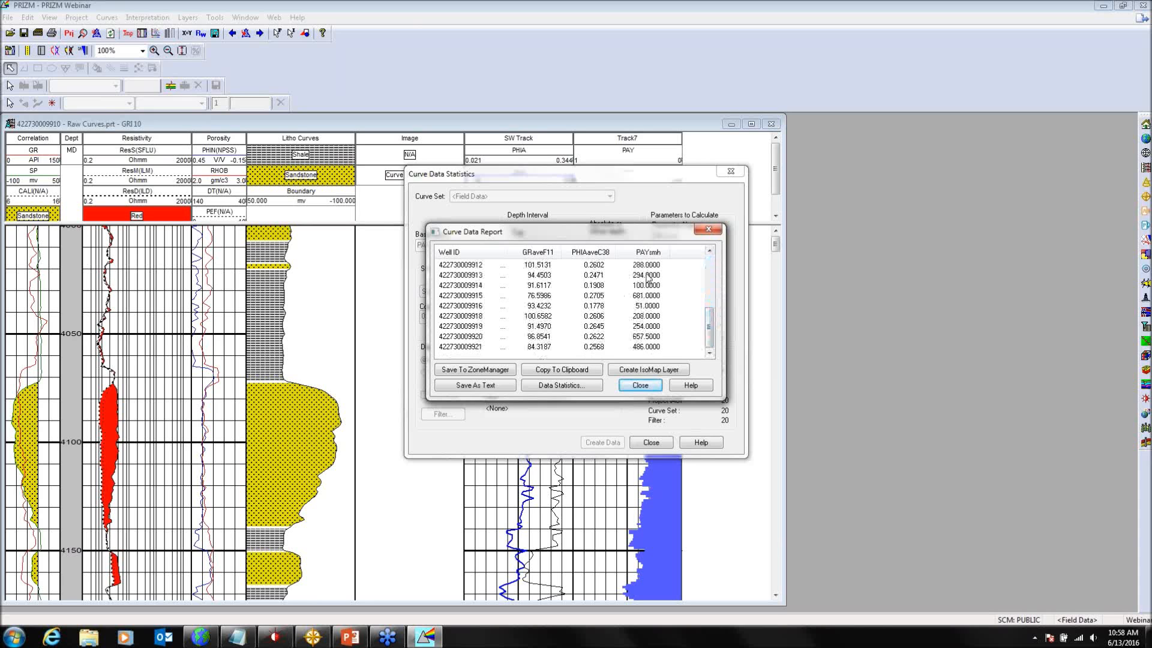
Step: Begin saving the calculated parameters to ZoneManager, choosing the Well zone for GRaveF11
left_click(461, 370)
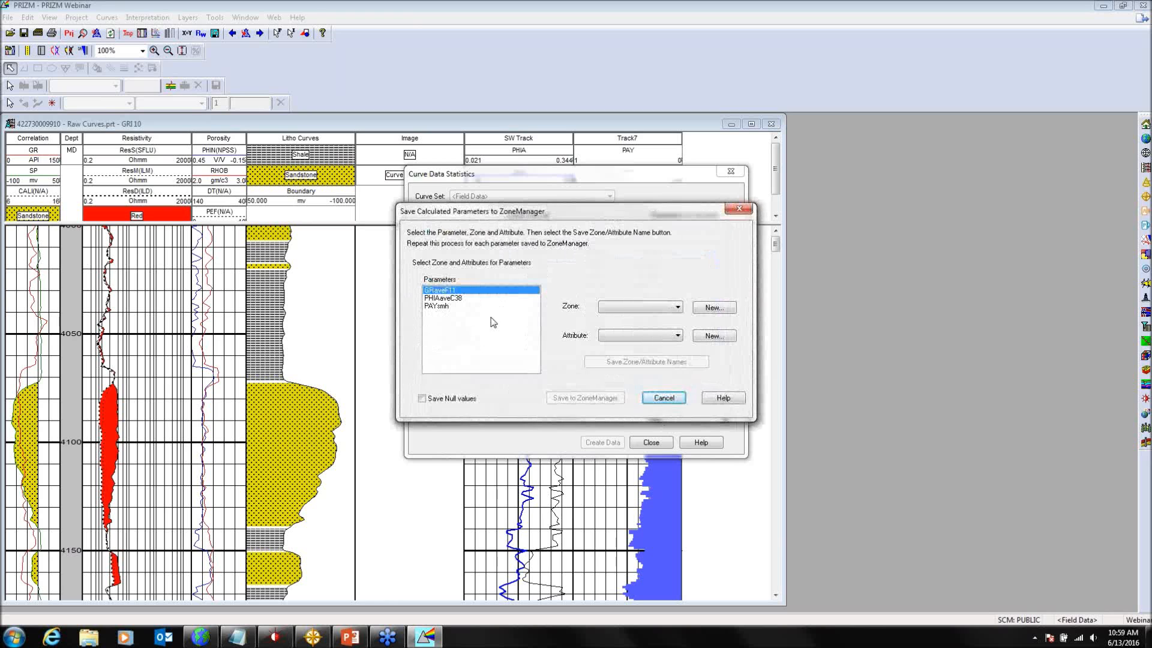
left_click(625, 309)
left_click(660, 320)
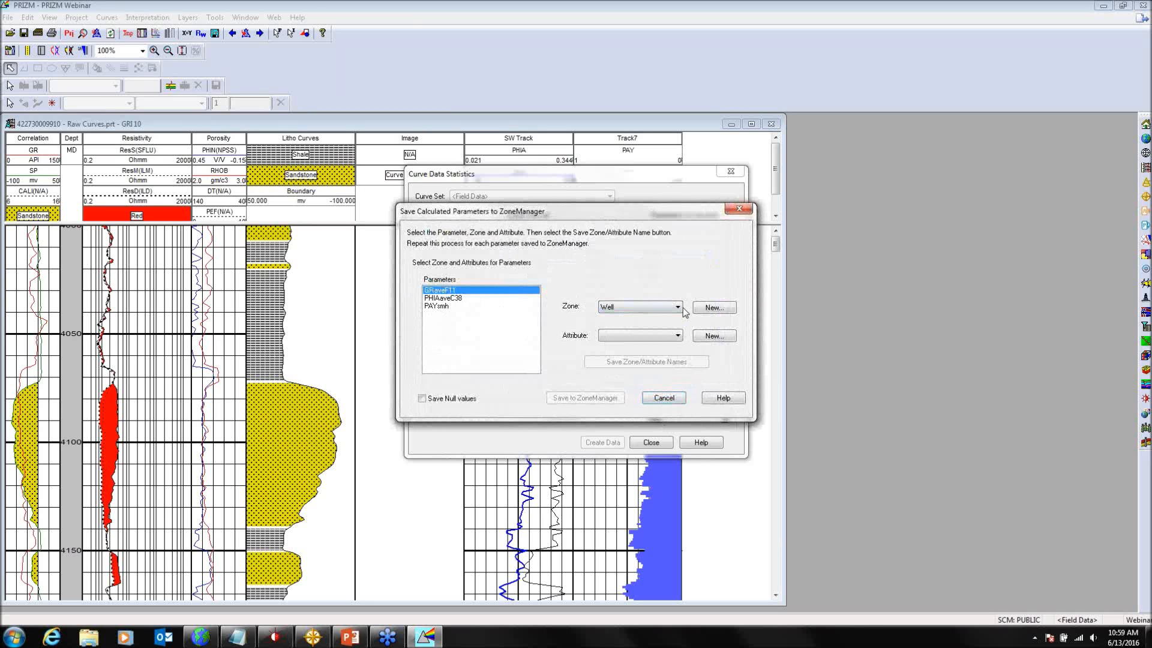
left_click(713, 335)
type("GRAve")
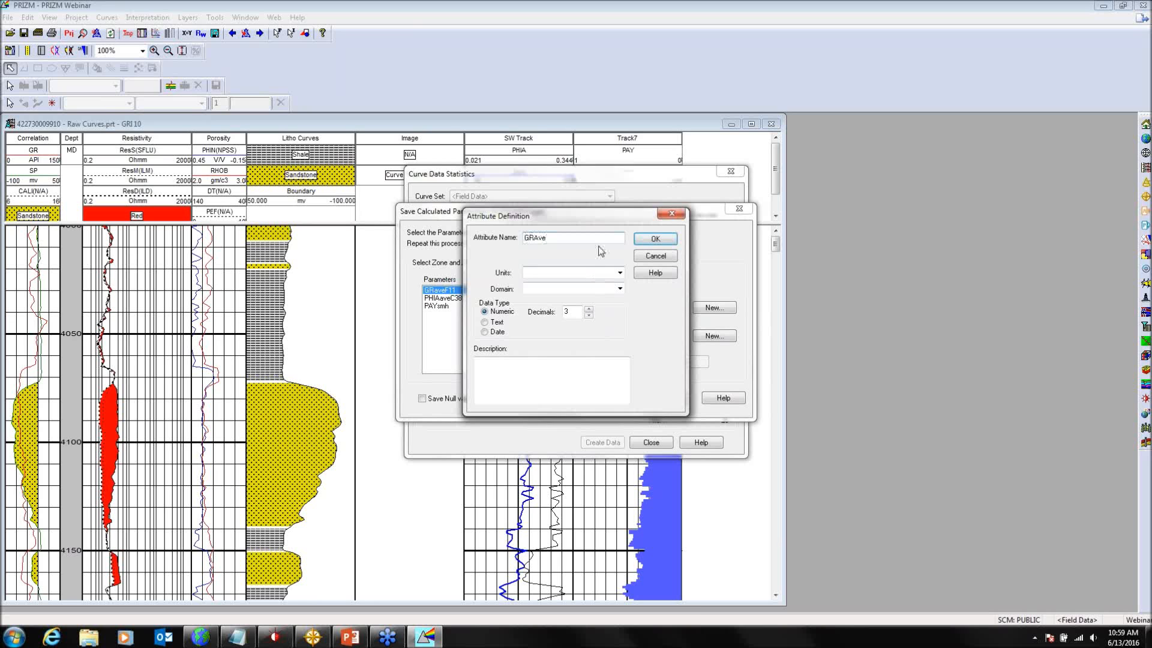
left_click(655, 238)
left_click(664, 358)
left_click(656, 256)
Step: Assign GRaveF11 to the existing GRAve attribute and save the zone and attribute names
left_click(659, 335)
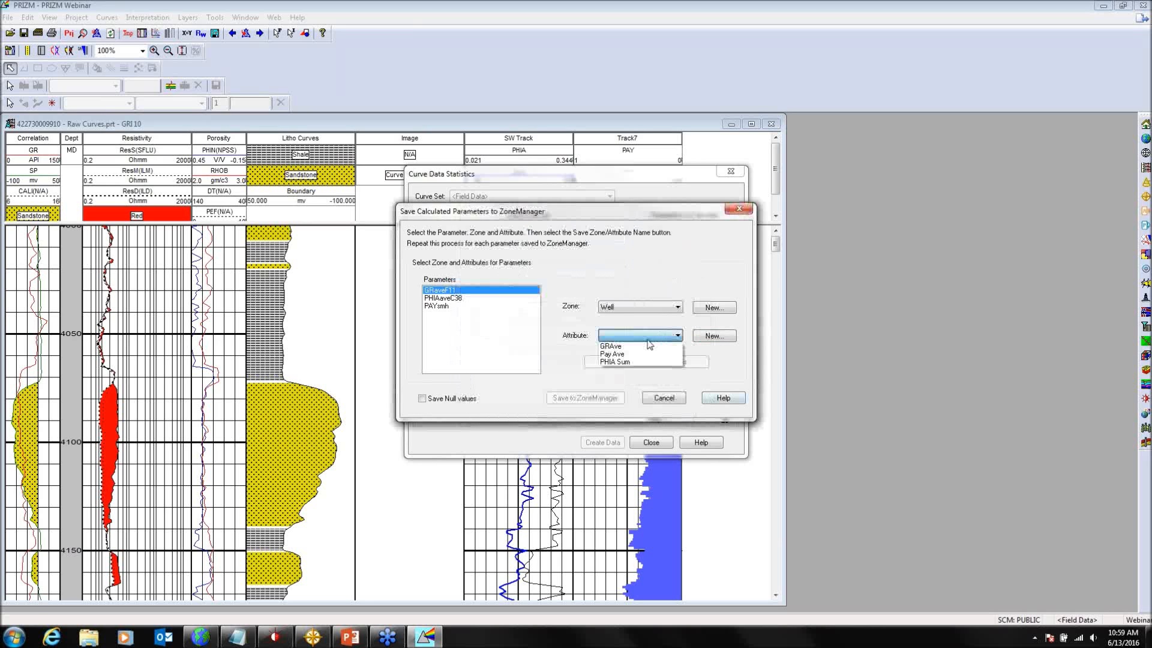
left_click(641, 347)
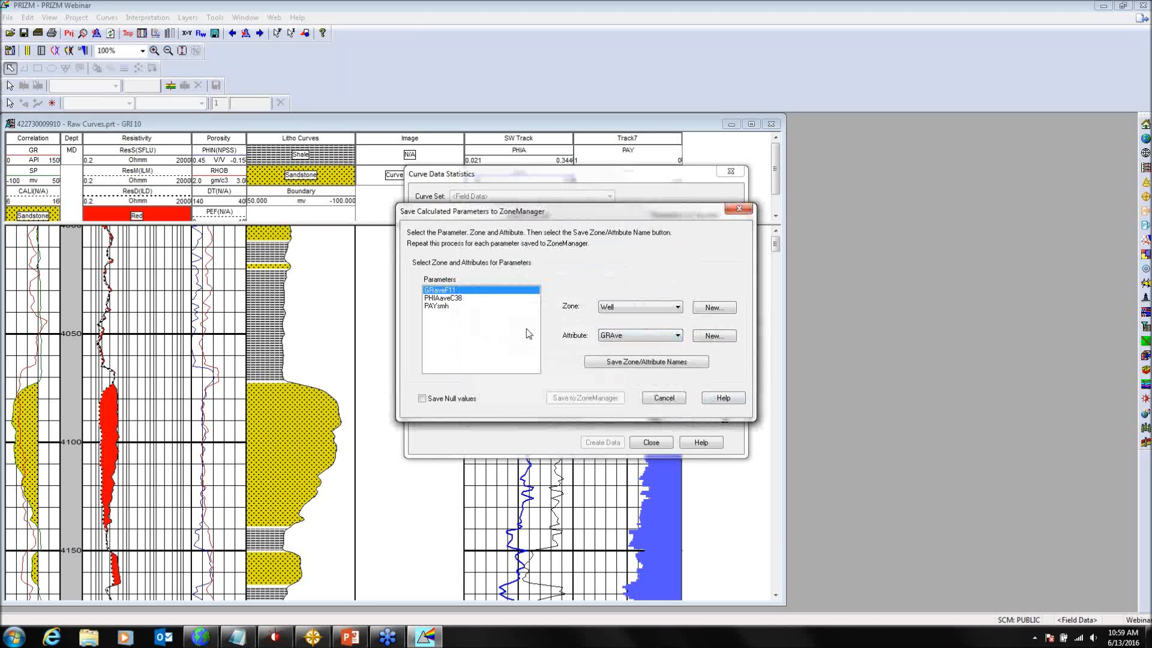
left_click(610, 362)
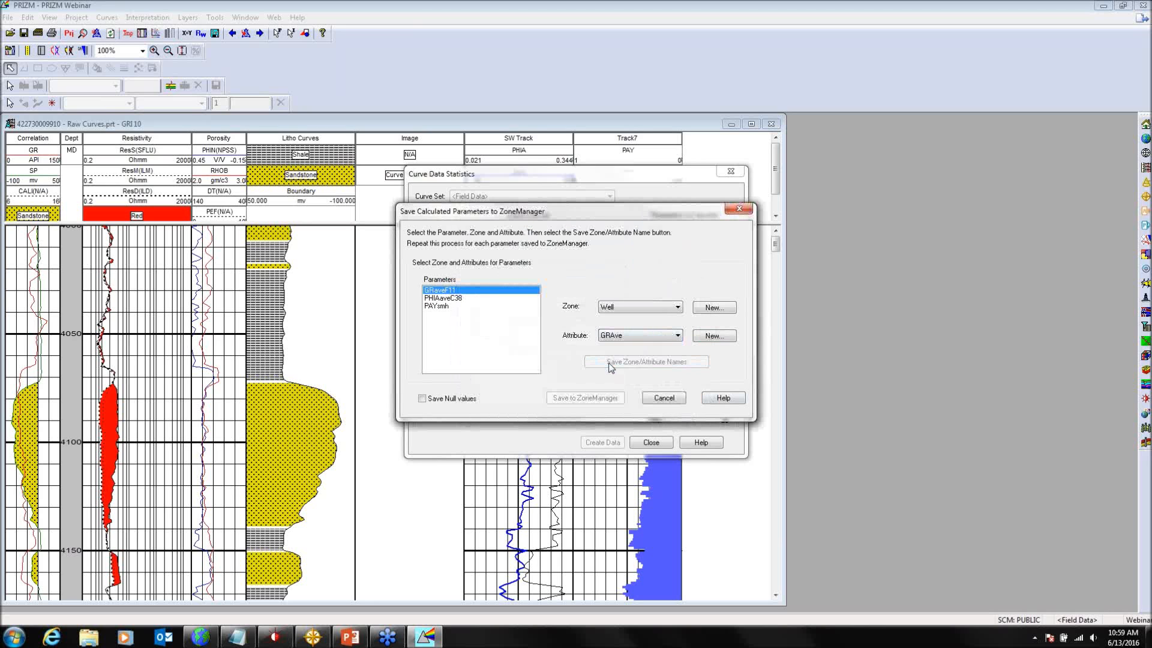
Step: Assign PHIAaveC38 to the Pay Ave attribute of the Well zone and save the zone and attribute names
left_click(430, 298)
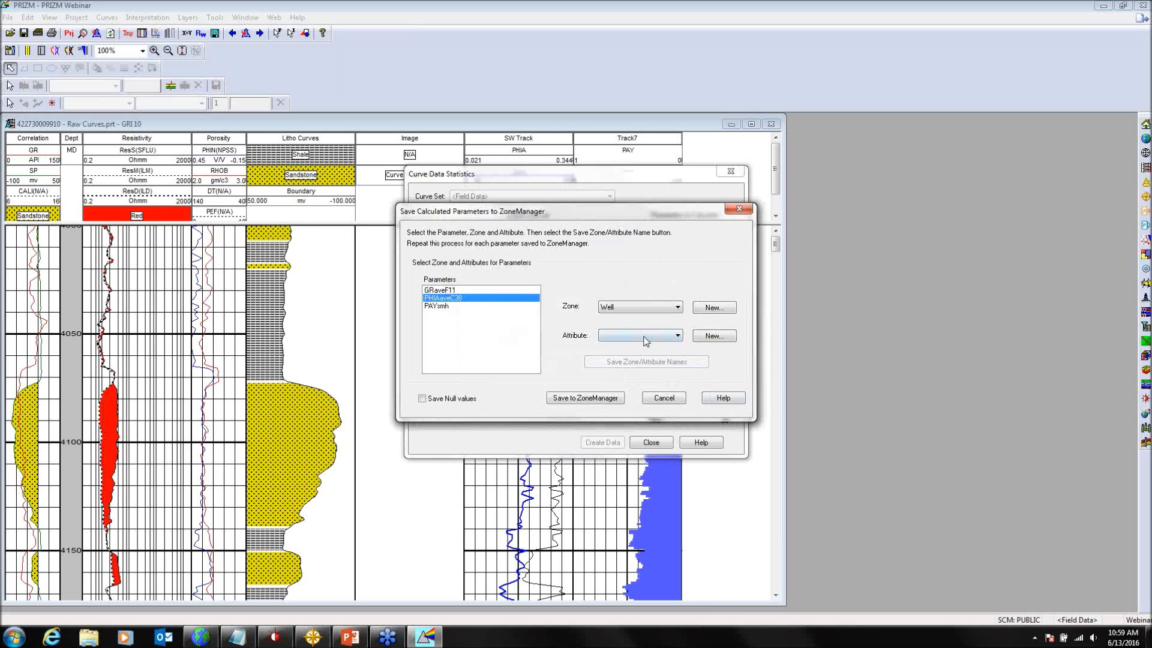
left_click(646, 341)
left_click(635, 362)
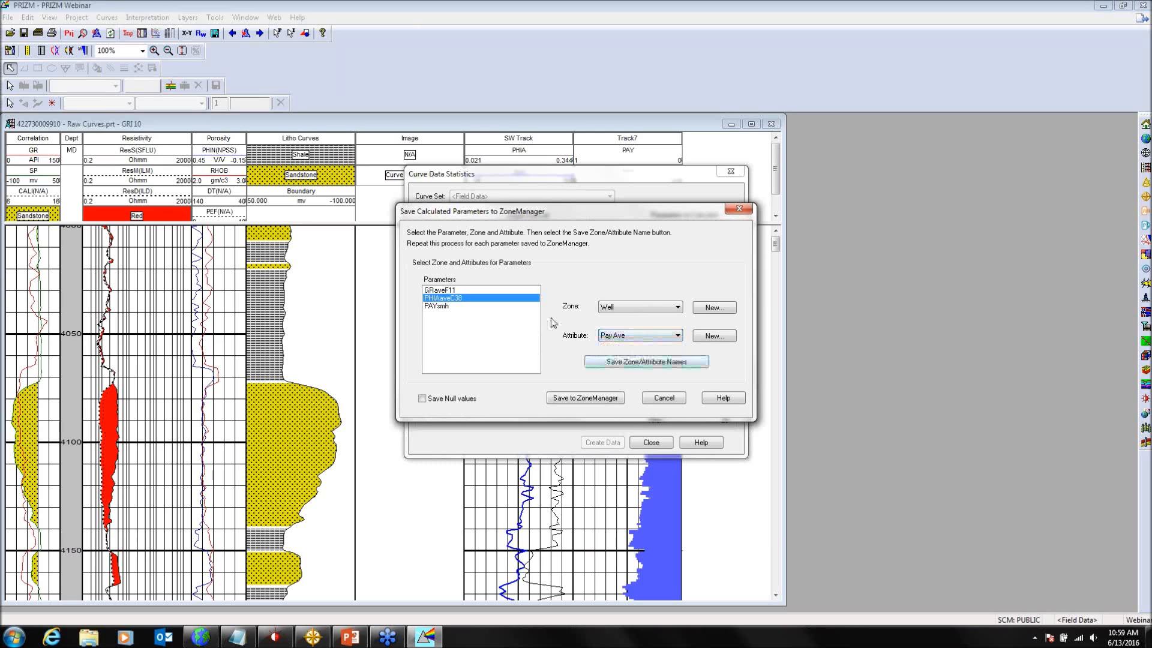
left_click(624, 364)
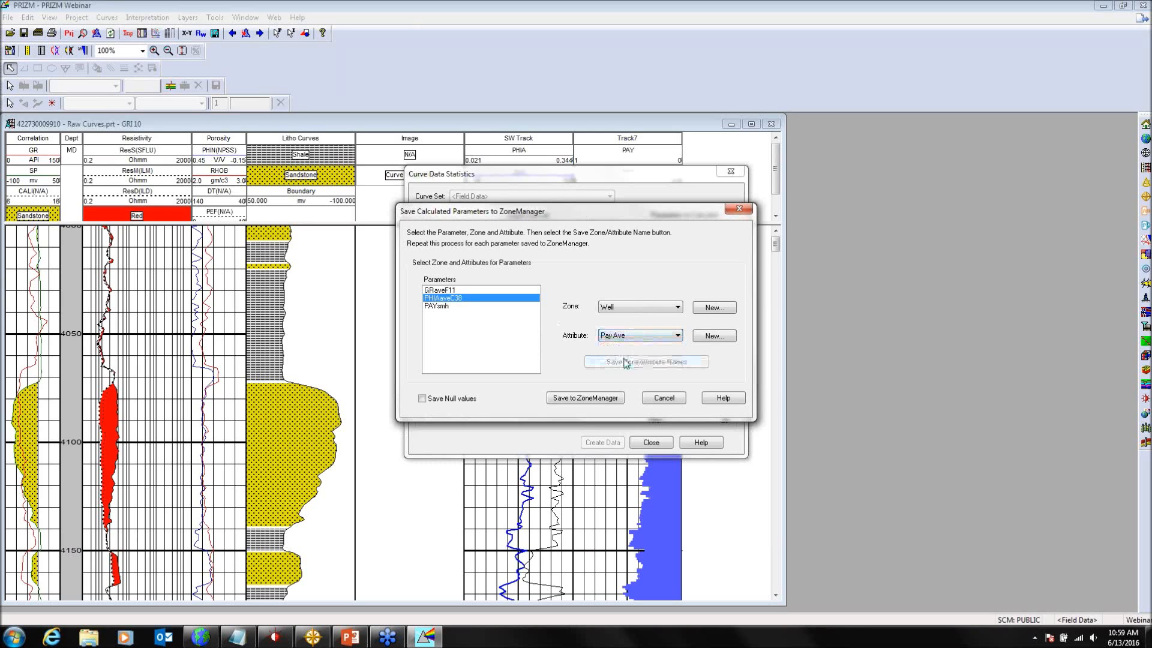
Step: Assign PAYsmh to the Pay Ave attribute of the Well zone and save the assigned parameters to ZoneManager
left_click(441, 307)
left_click(716, 340)
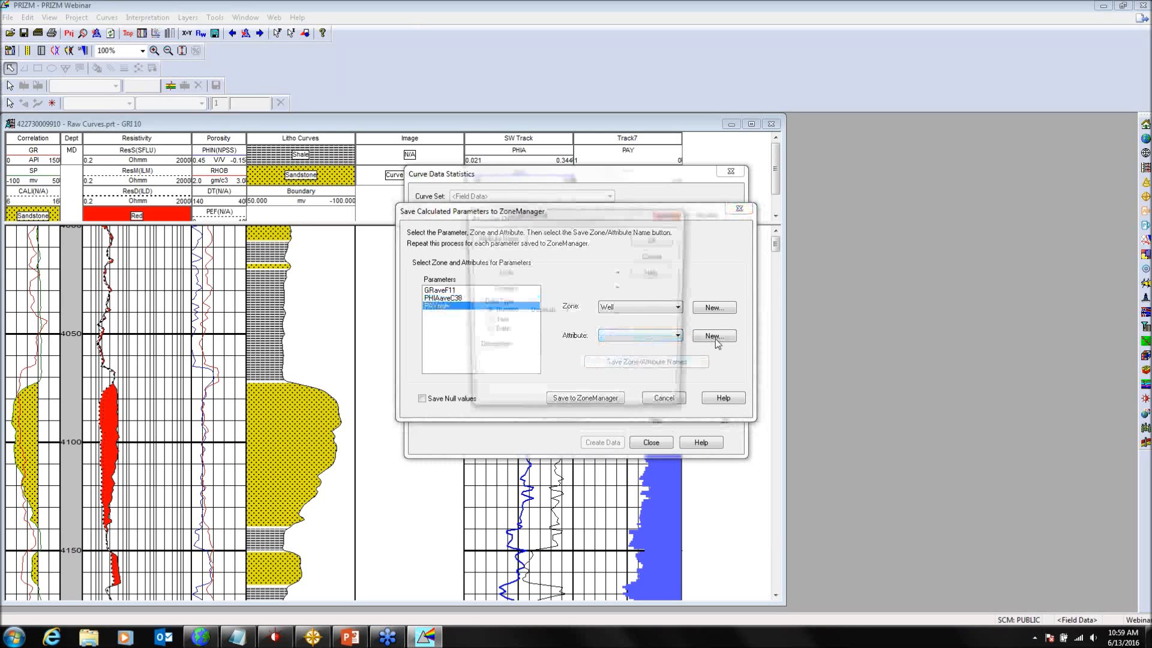
type("PAY")
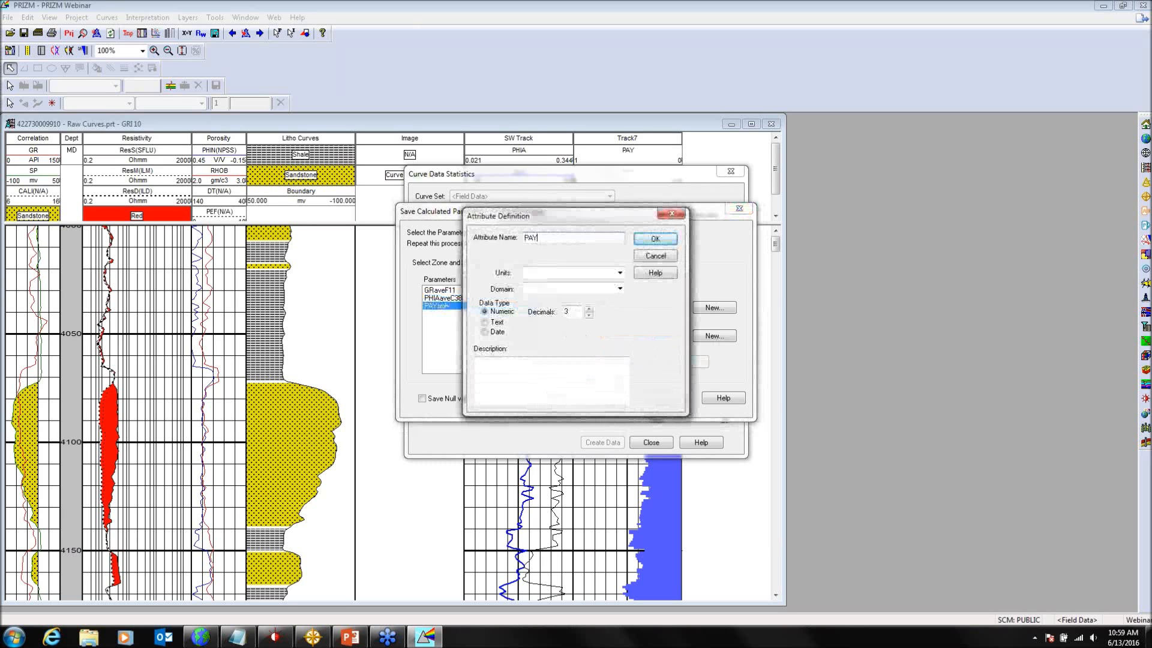
left_click(656, 239)
left_click(633, 337)
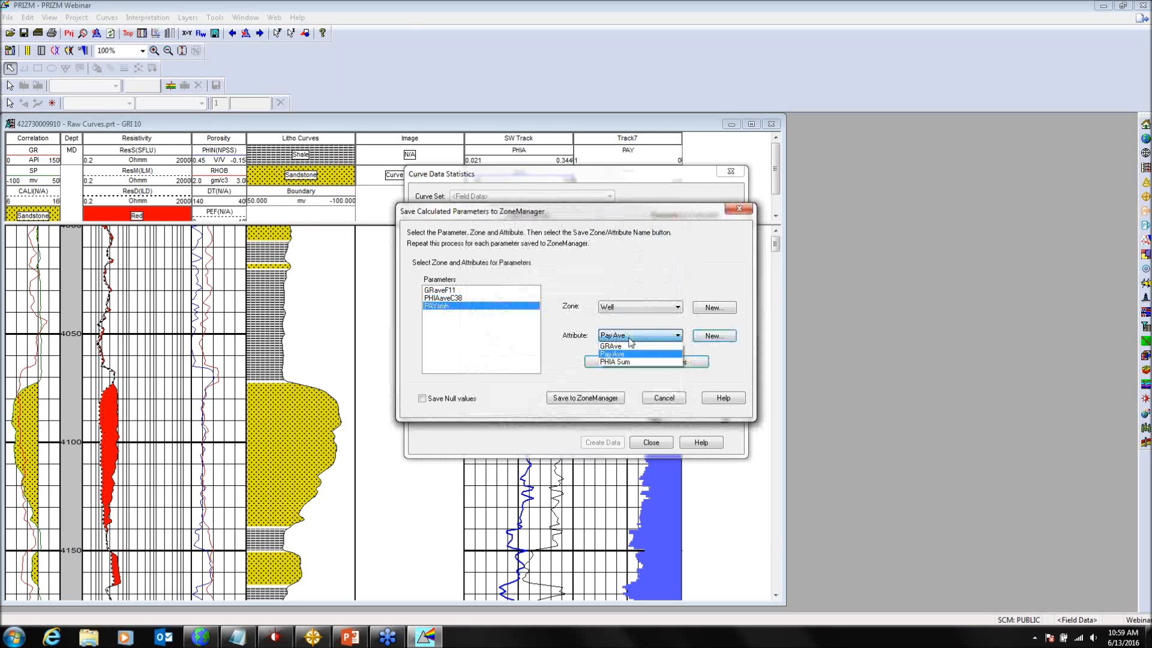
left_click(678, 335)
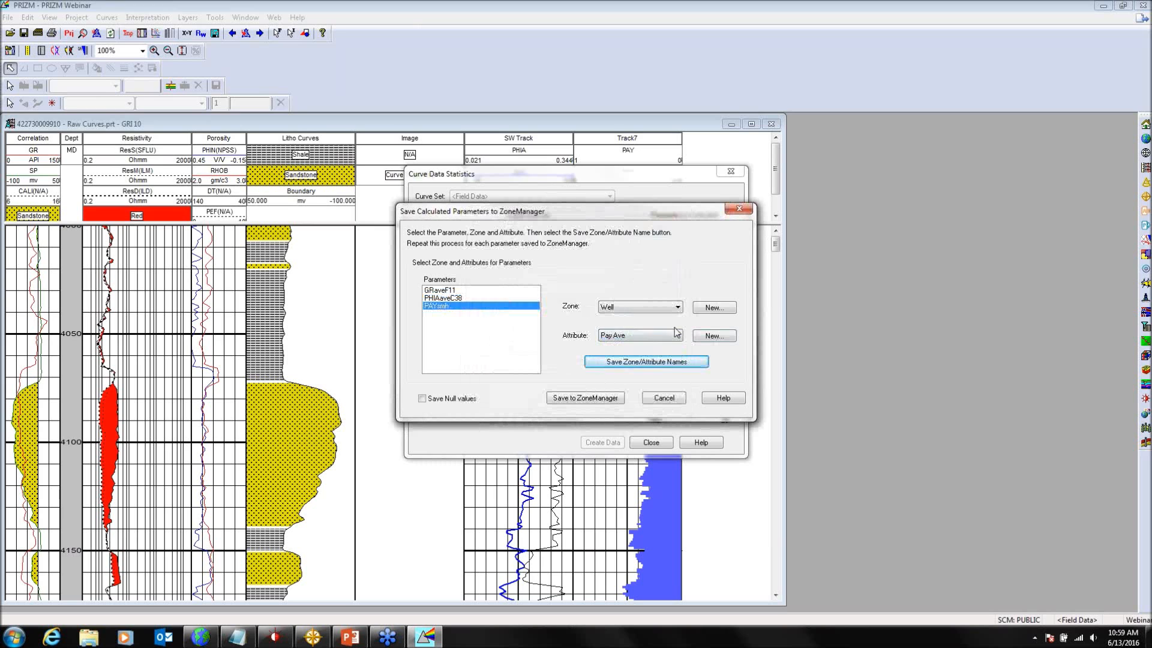
left_click(675, 336)
left_click(672, 337)
left_click(668, 358)
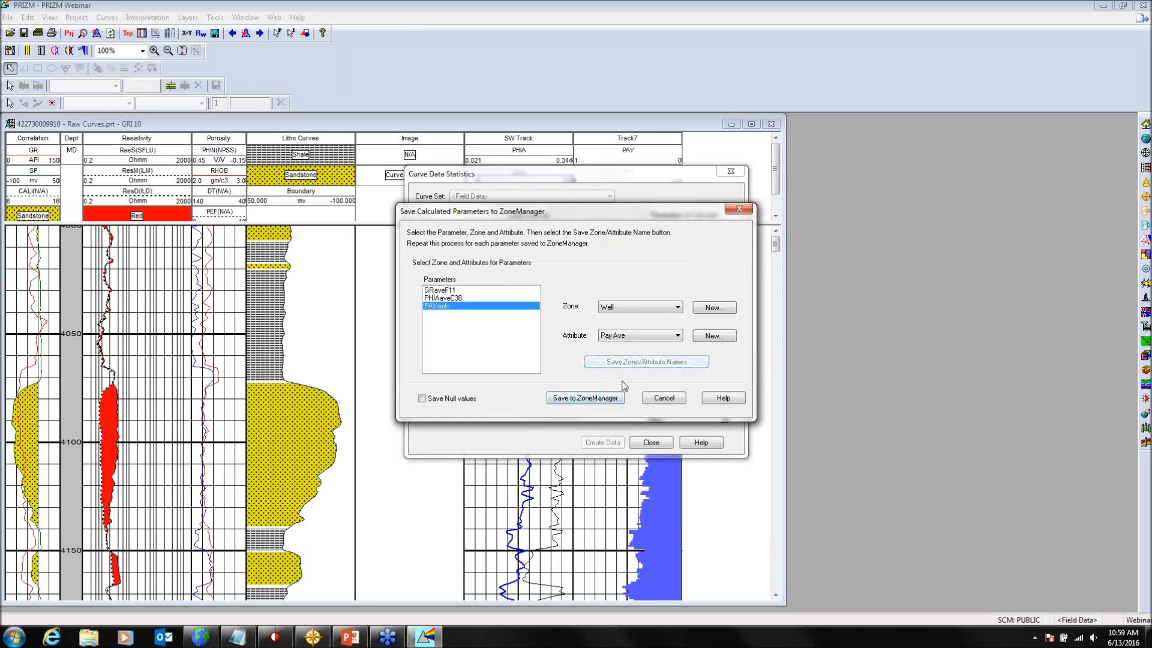
left_click(598, 404)
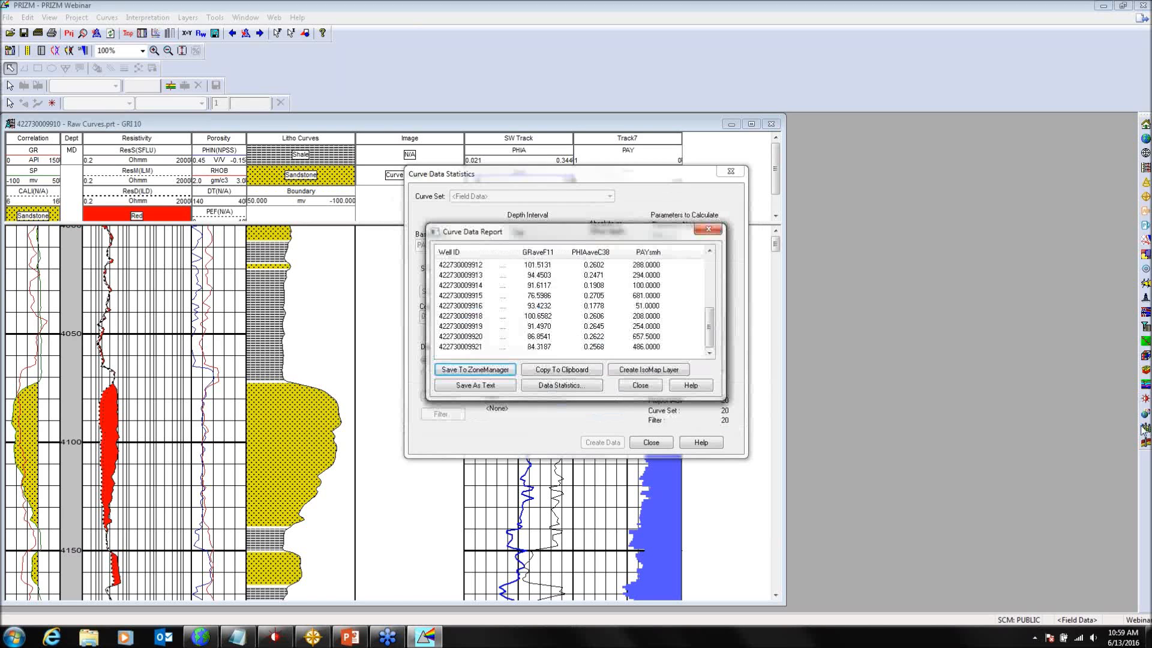
Step: Close the report and Curve Data Statistics, and view the Well zone's data in a ZoneManager spreadsheet
left_click(640, 386)
left_click(650, 442)
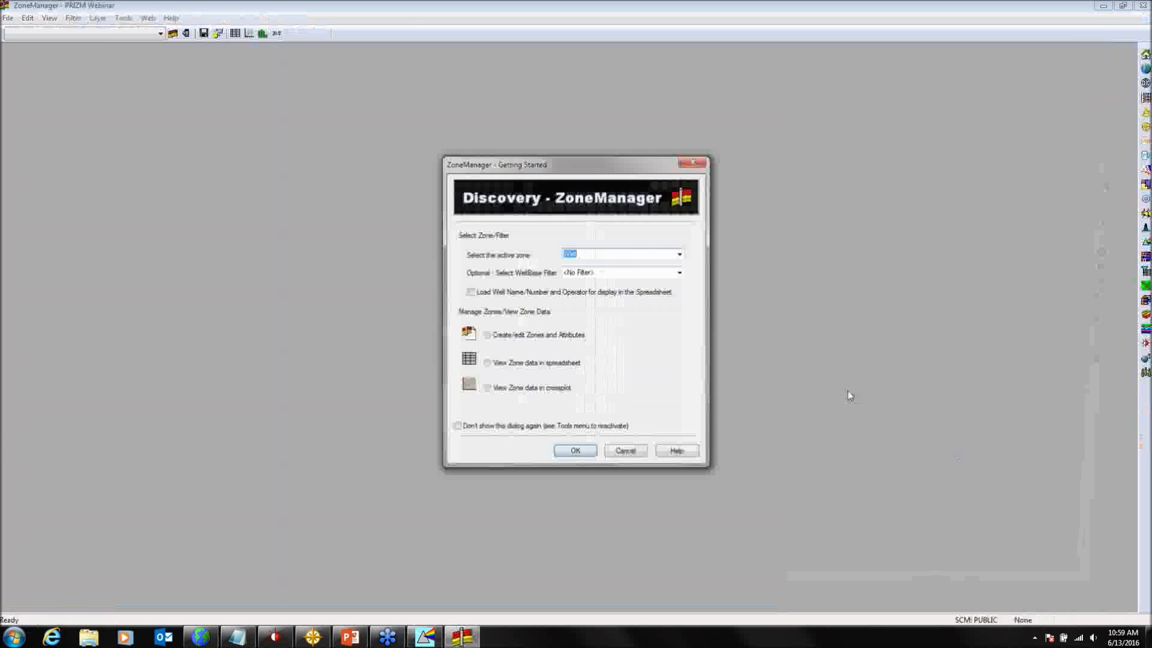
left_click(574, 453)
left_click(632, 255)
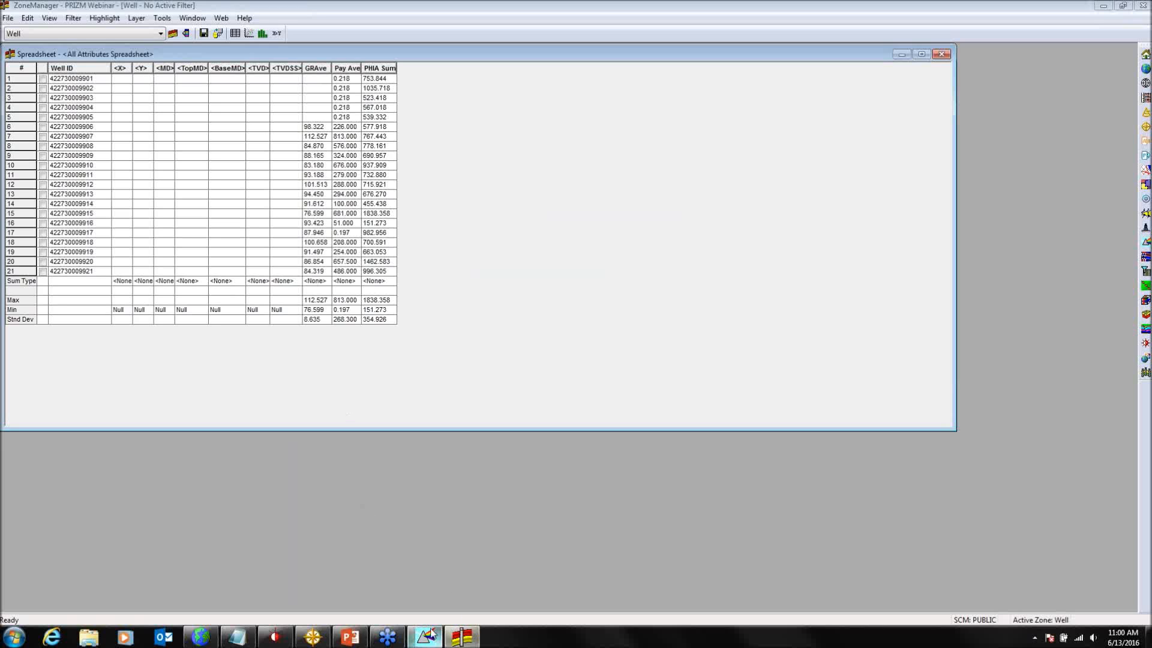
Step: Switch to GeoAtlas and define a well-to-well cross section through wells GRI #18, #11, #5, #3 and #10
left_click(313, 636)
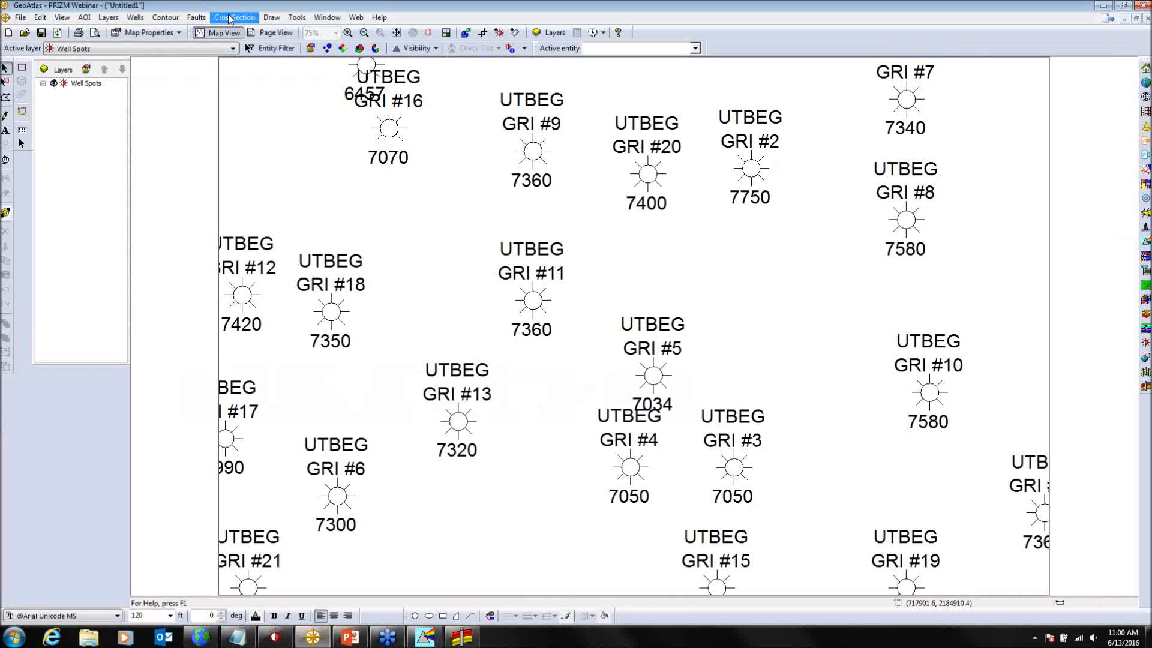
left_click(231, 18)
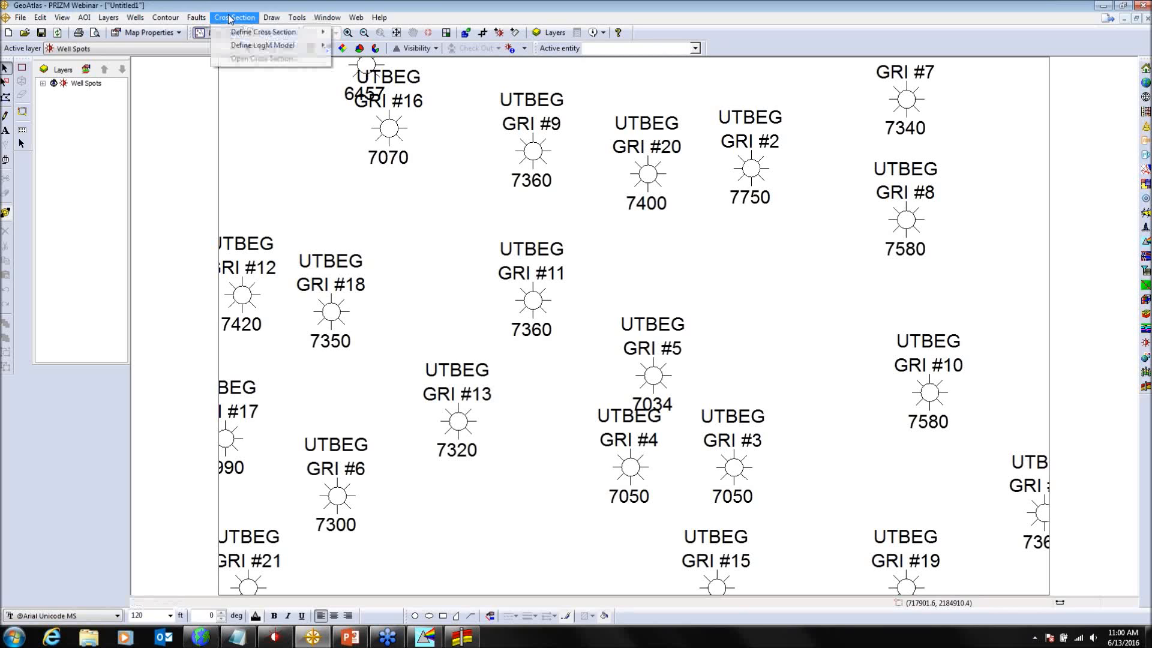
mouse_move(232, 34)
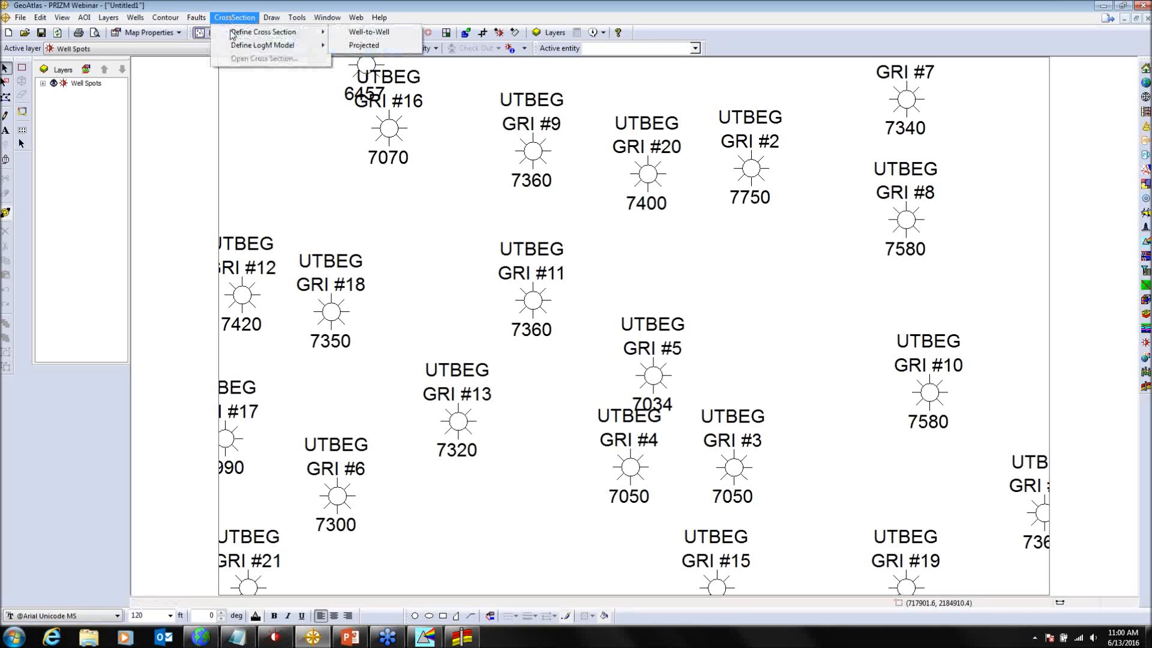
left_click(351, 33)
left_click(331, 312)
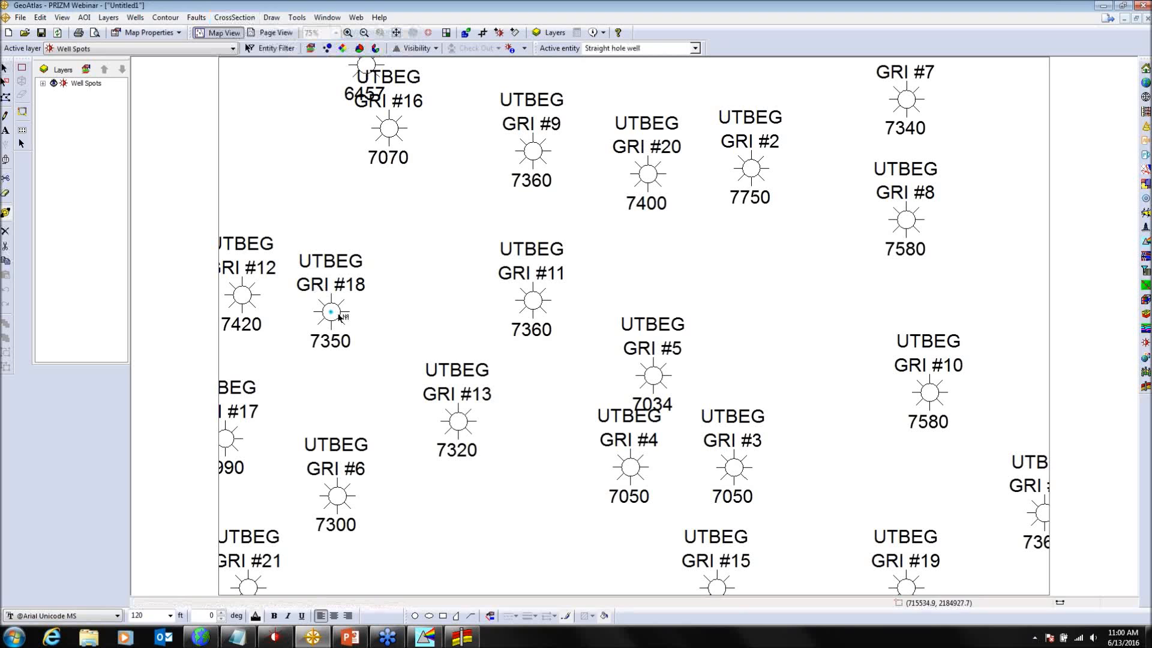
left_click(533, 301)
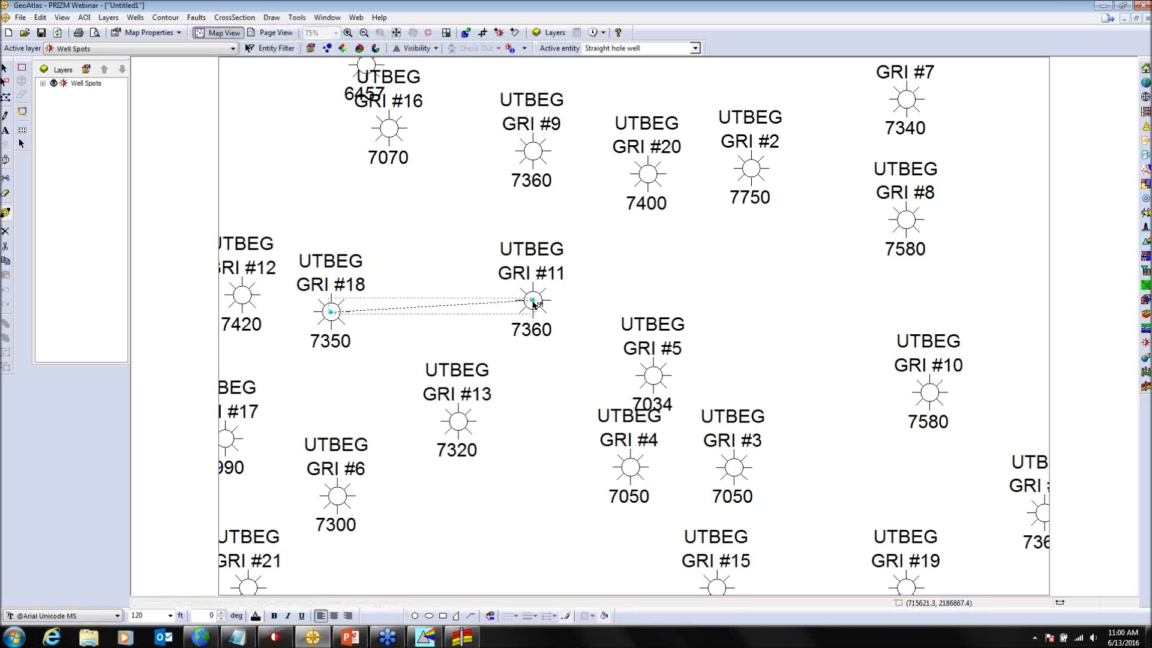
left_click(653, 375)
left_click(733, 467)
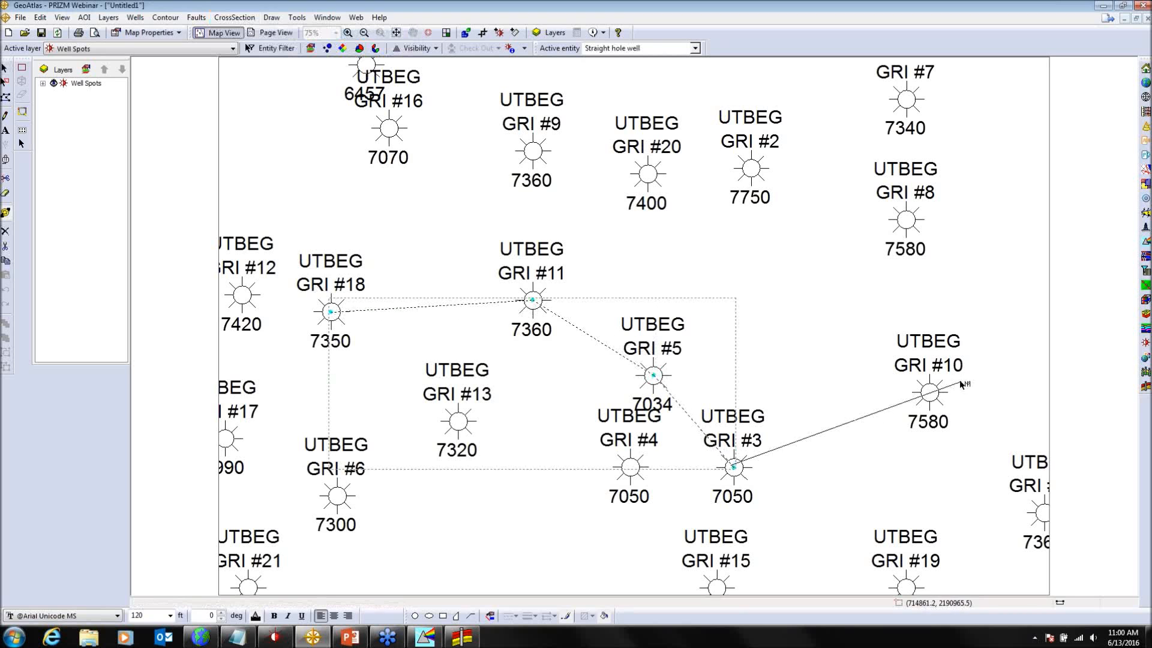
left_click(929, 393)
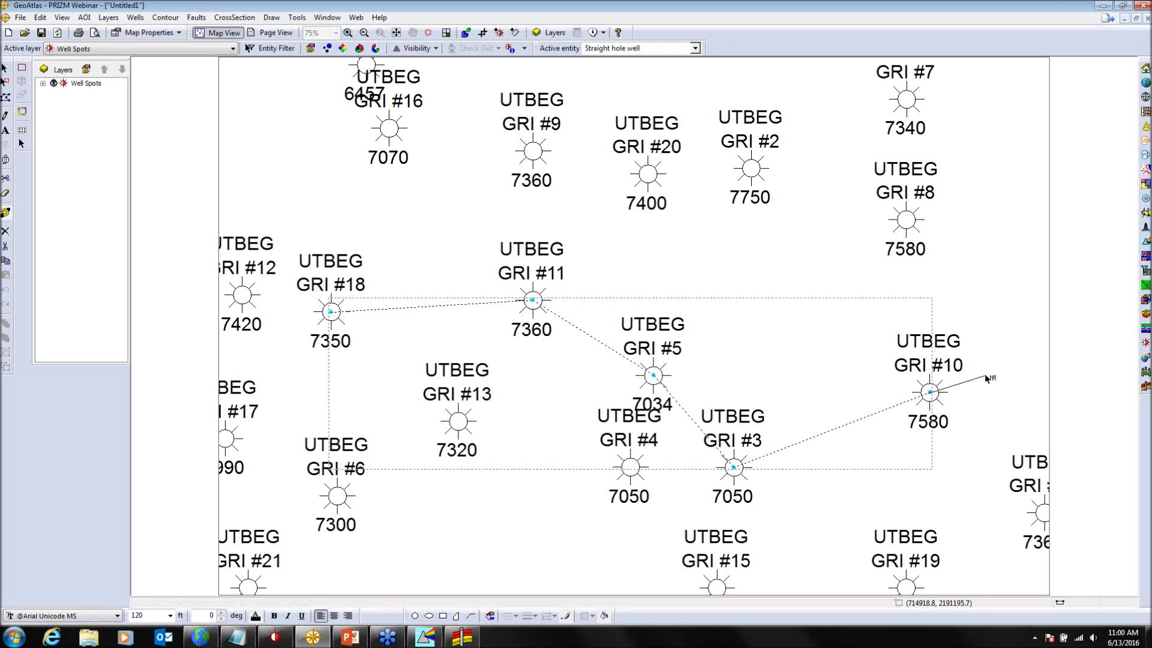
Step: Finish the section line, create cross section XSection1 with the Webinar.xst template, and maximize its window
double_click(691, 260)
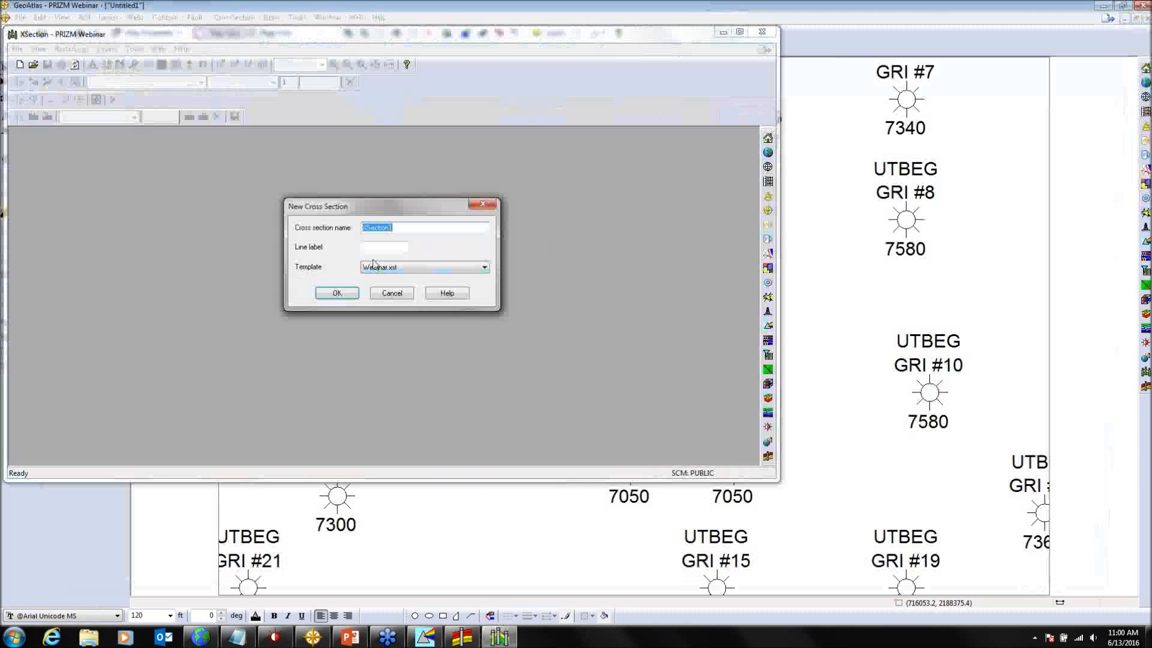
left_click(335, 292)
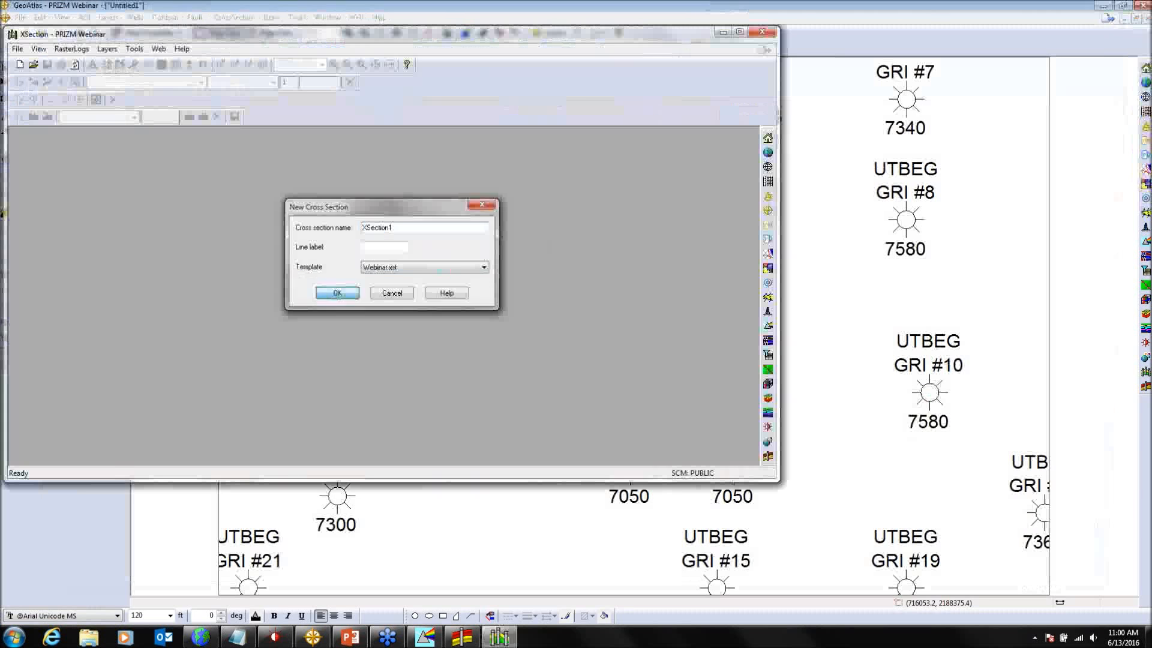
left_click(740, 33)
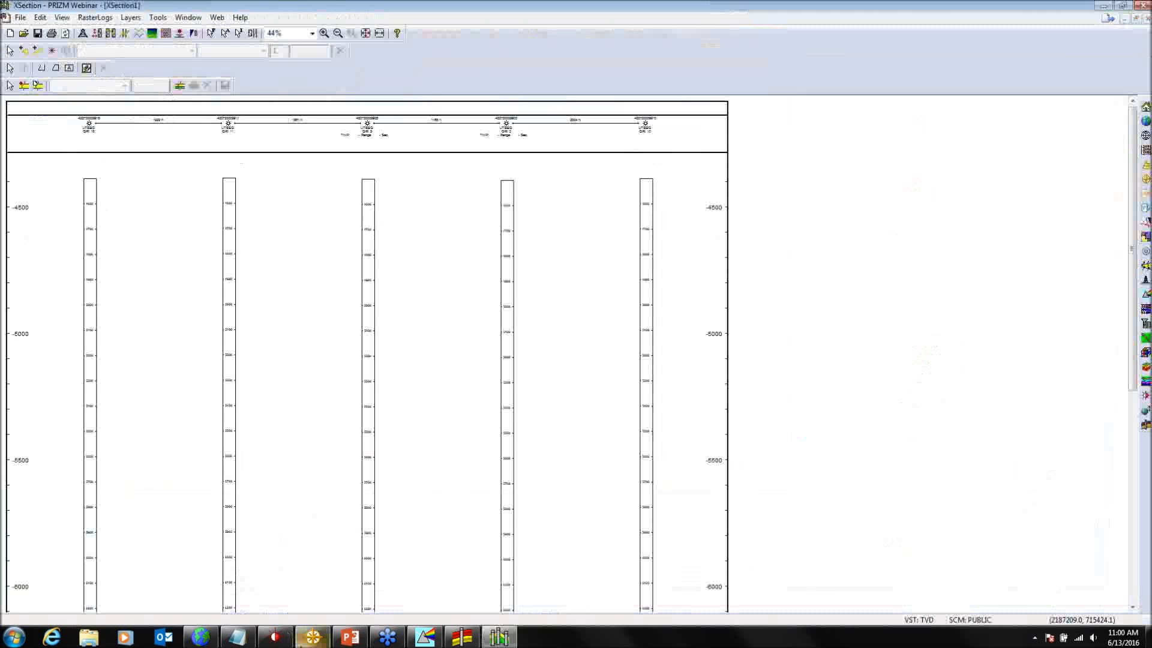
Step: Switch to PRIZM and save the current log template as Webinar in the project templates
left_click(428, 637)
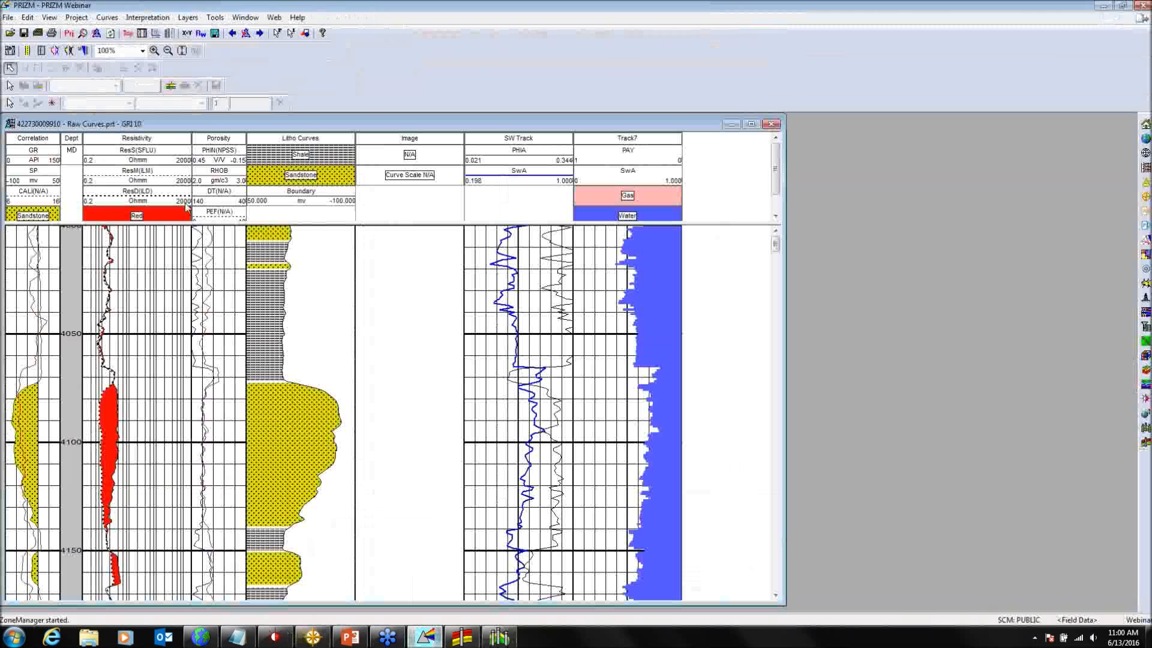
left_click(9, 17)
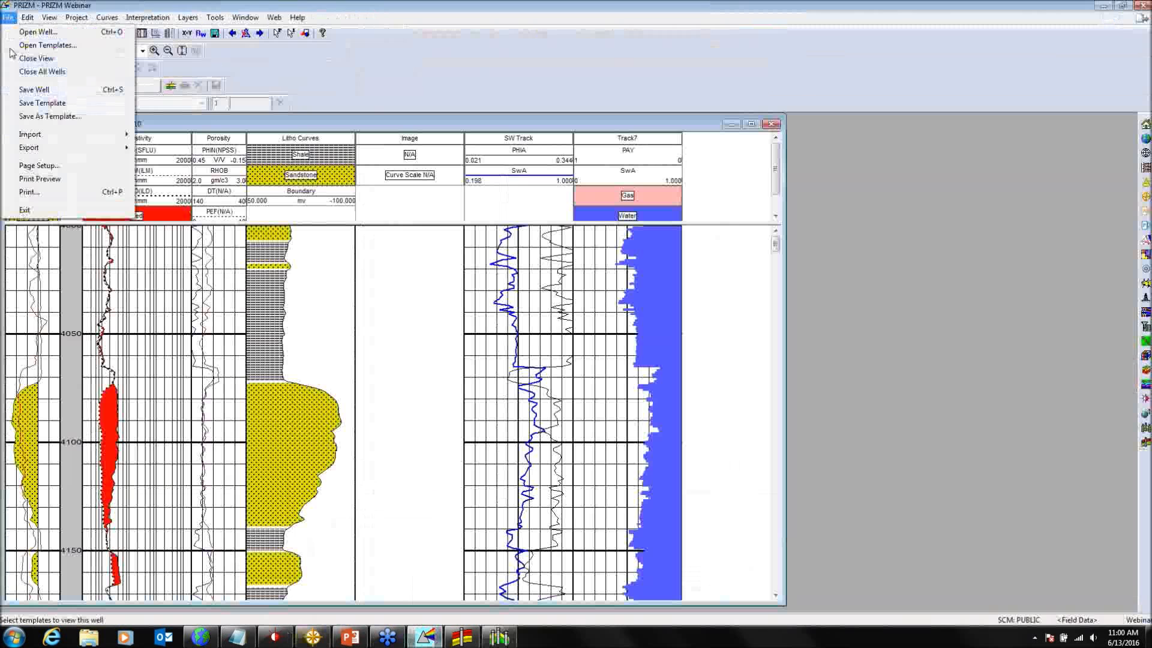
left_click(38, 116)
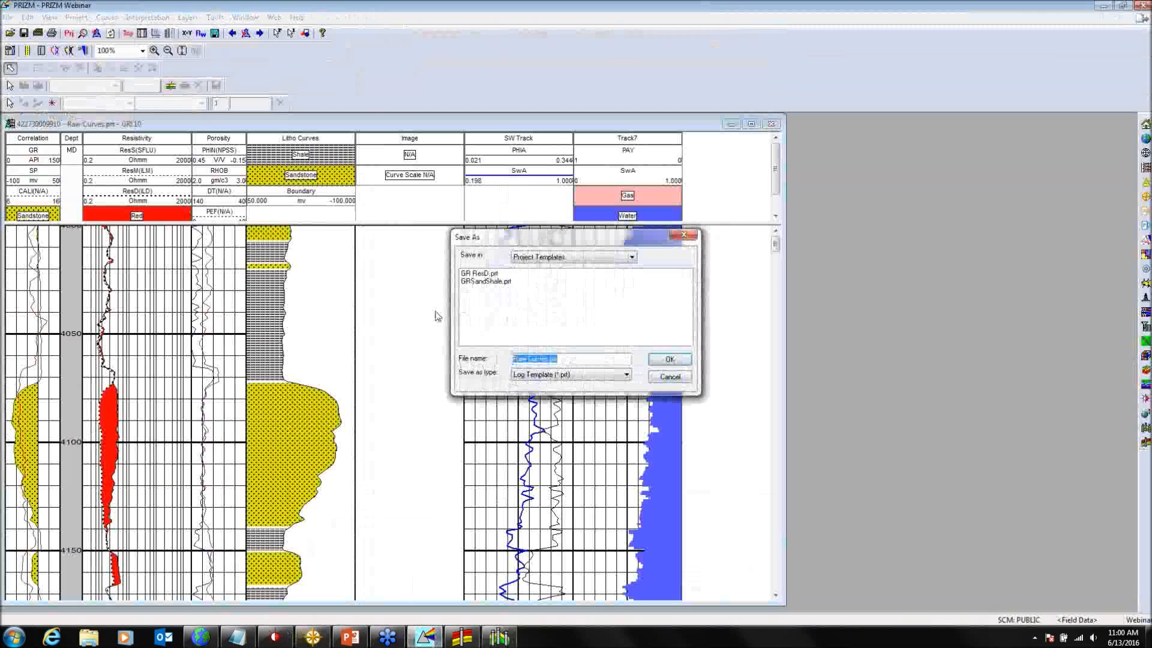
type("Webinar")
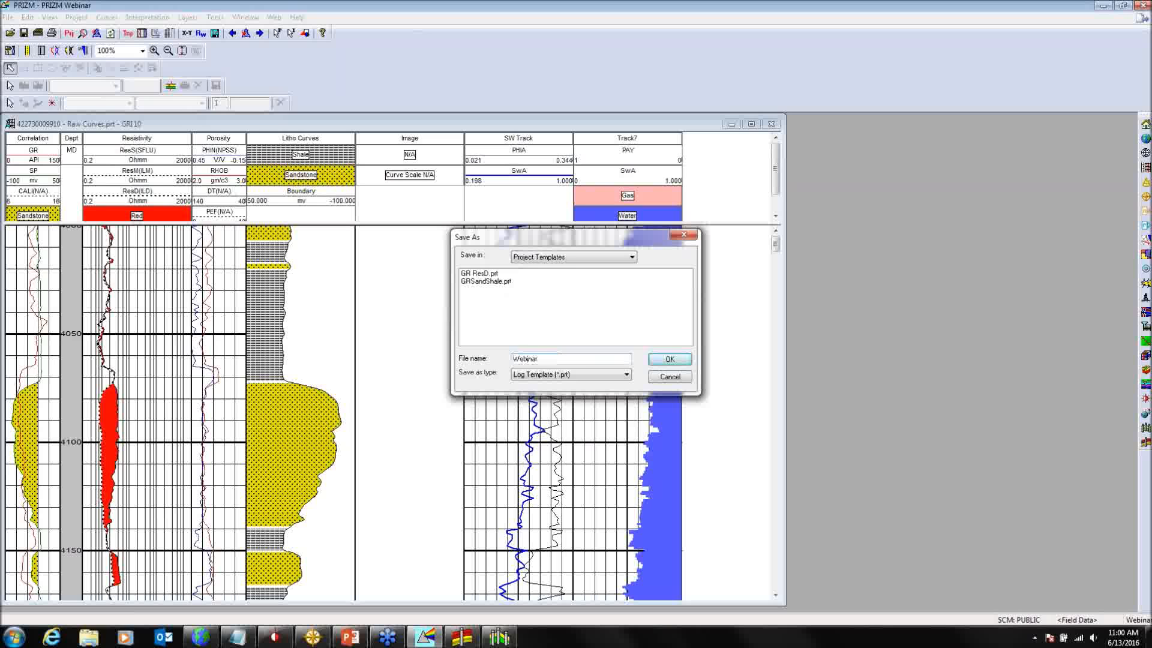
left_click(669, 359)
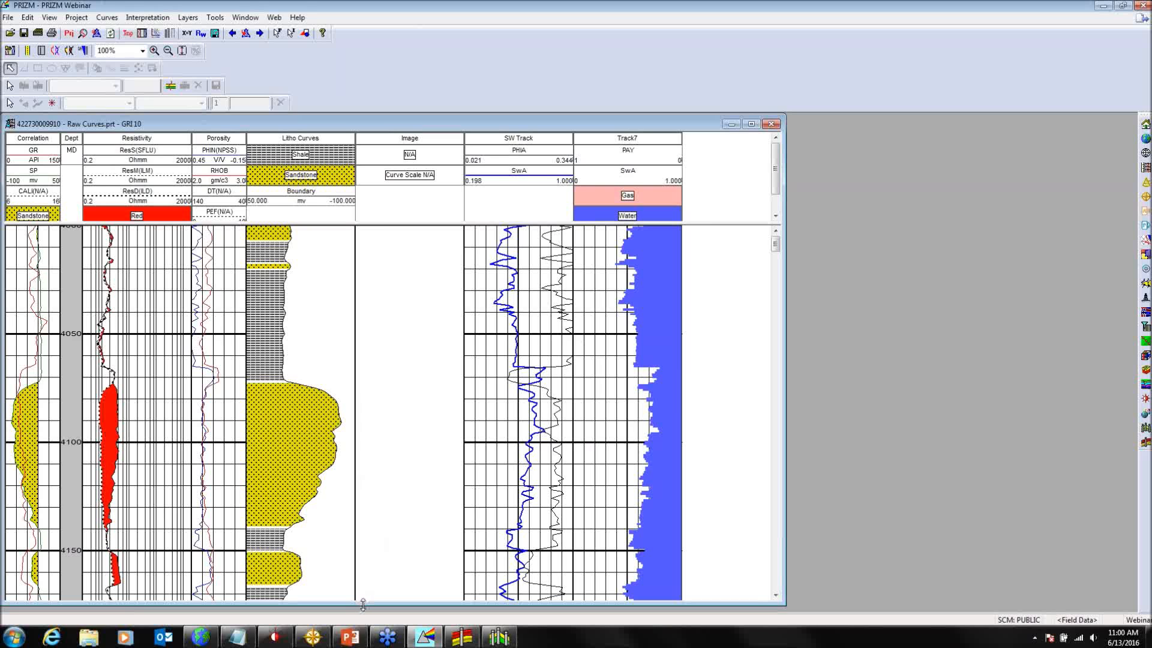
left_click_drag(363, 604, 363, 611)
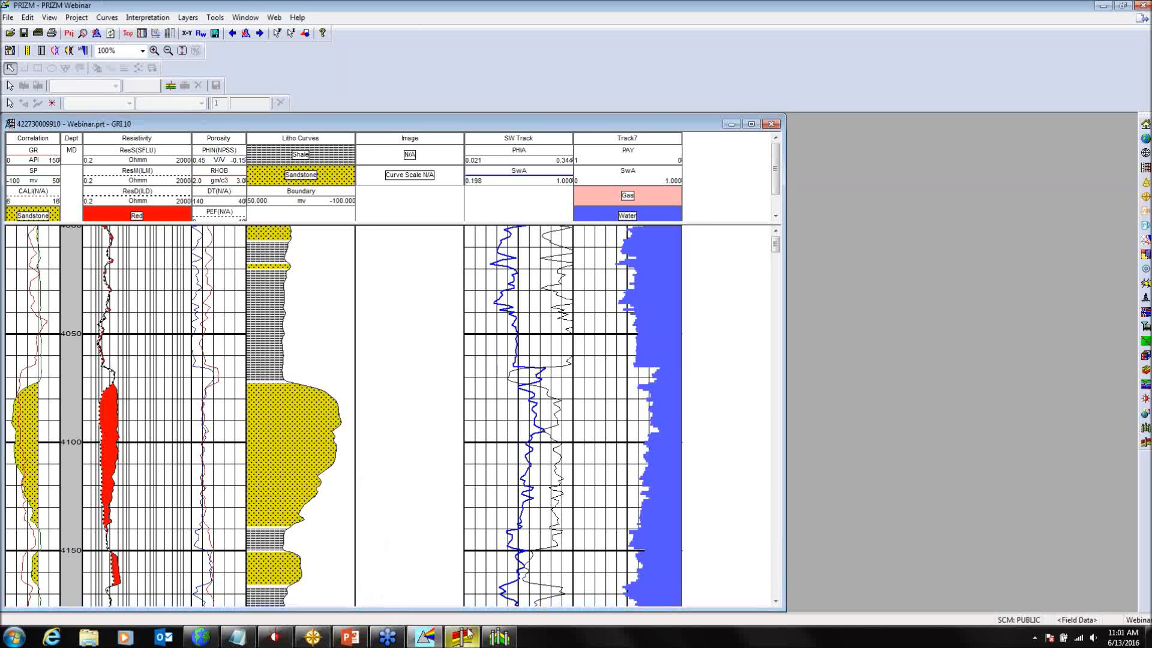
Step: Switch to XSection and set the cross section's default log template to the Webinar project vector template
left_click(500, 637)
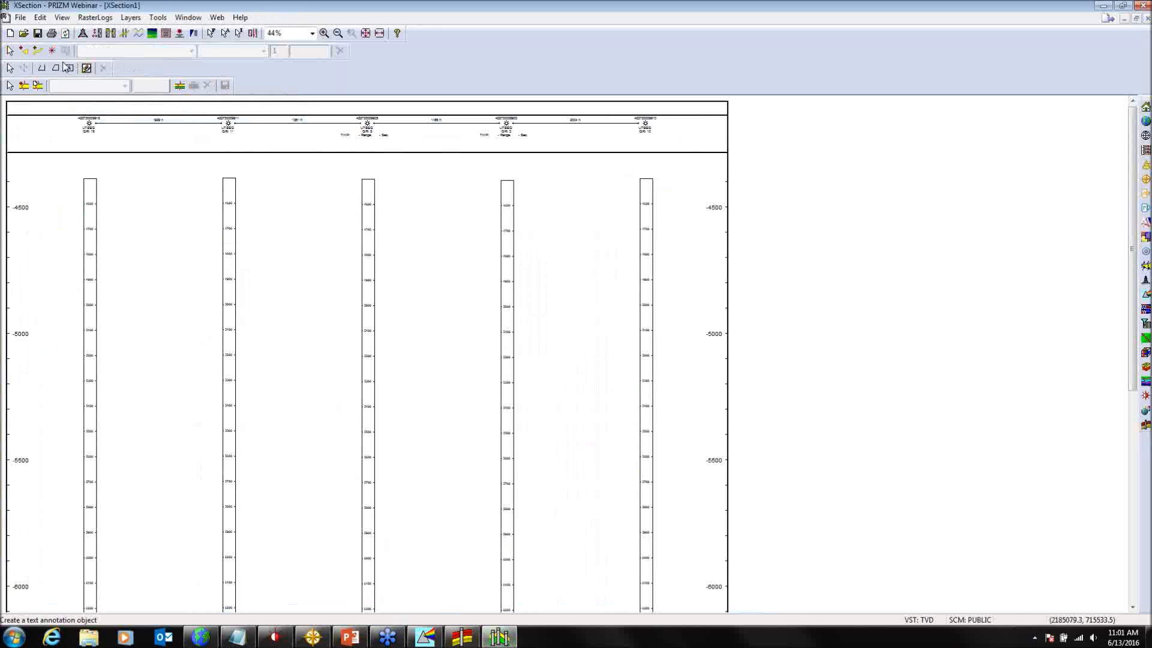
left_click(22, 19)
mouse_move(43, 21)
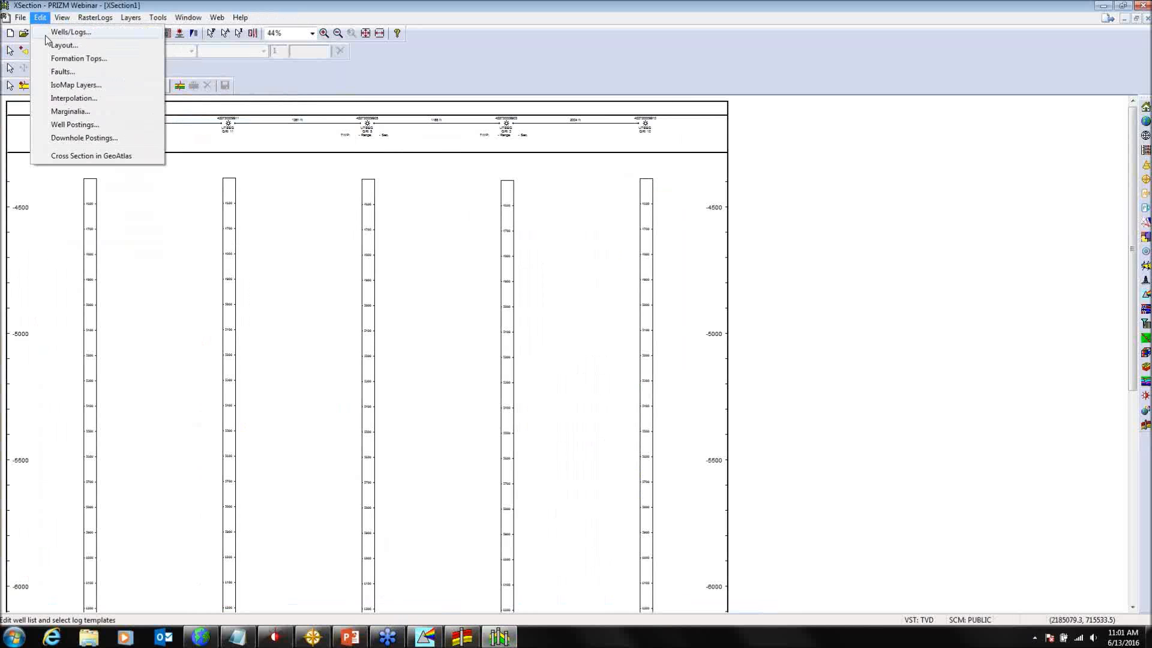
left_click(47, 37)
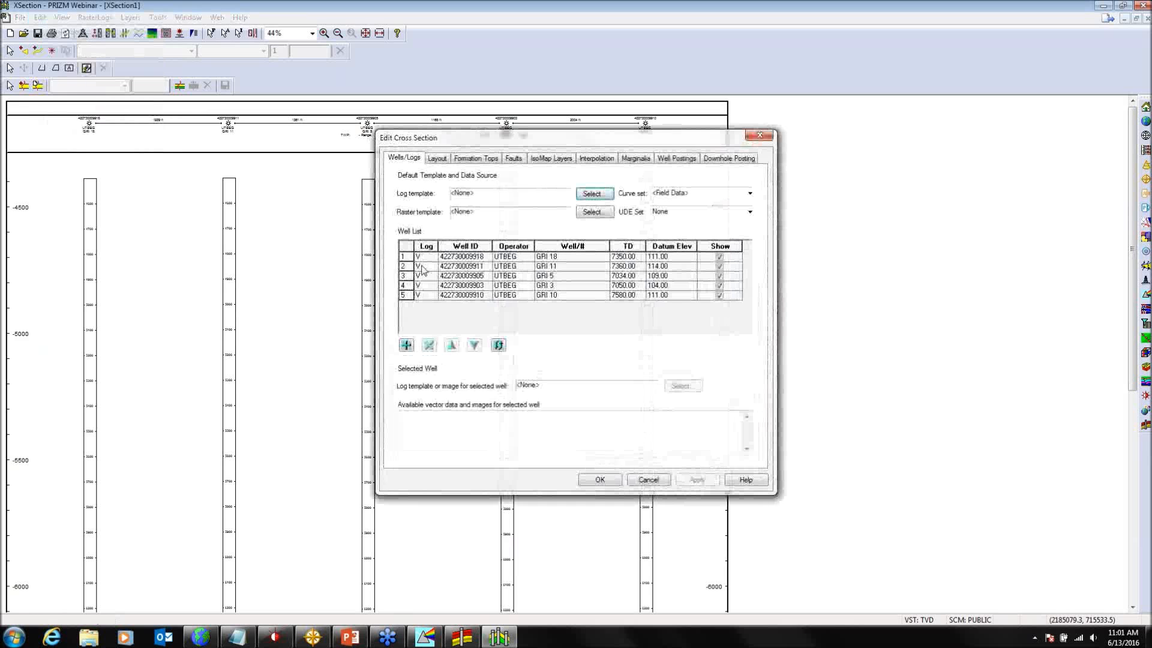
left_click(594, 193)
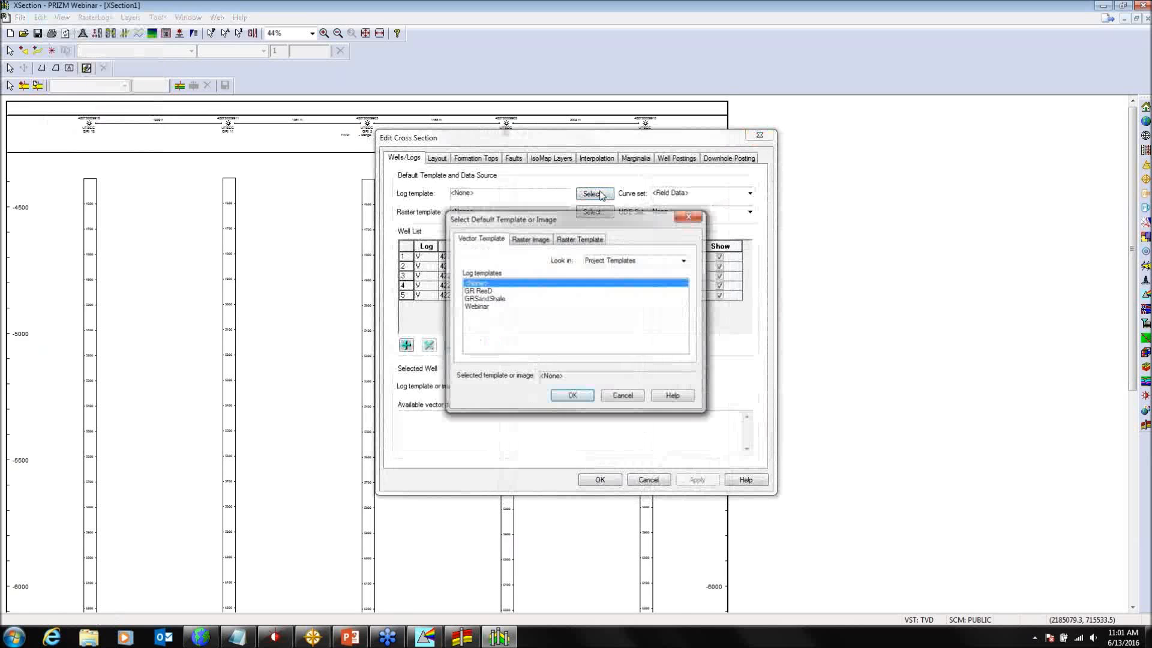
left_click(576, 306)
left_click(573, 395)
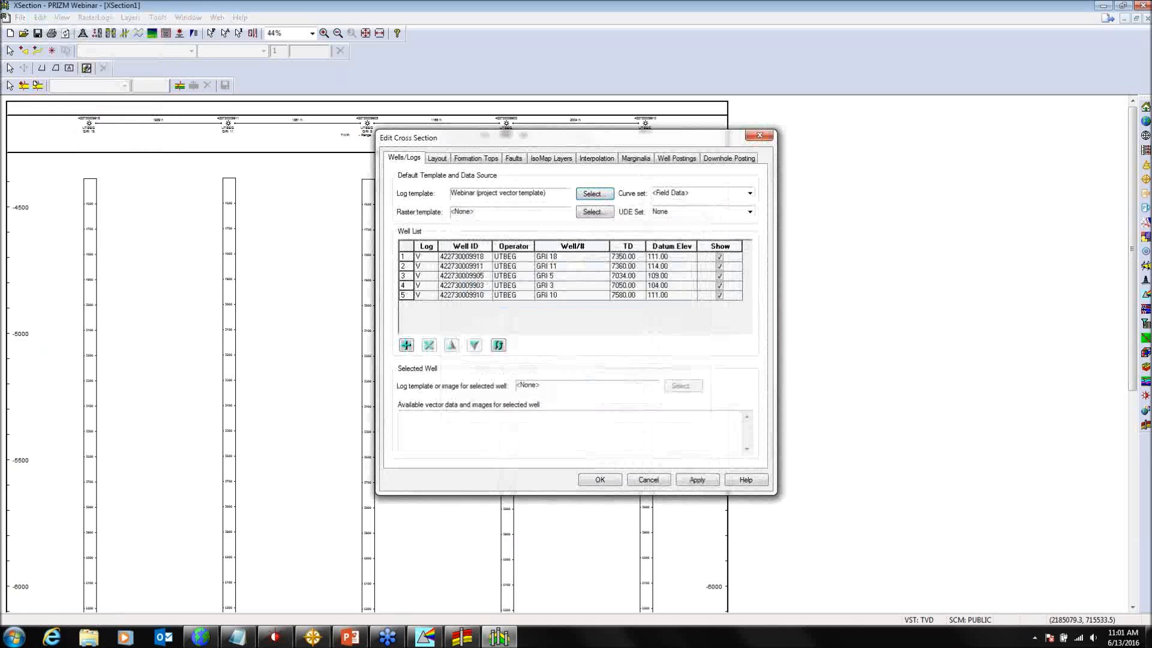
left_click(599, 480)
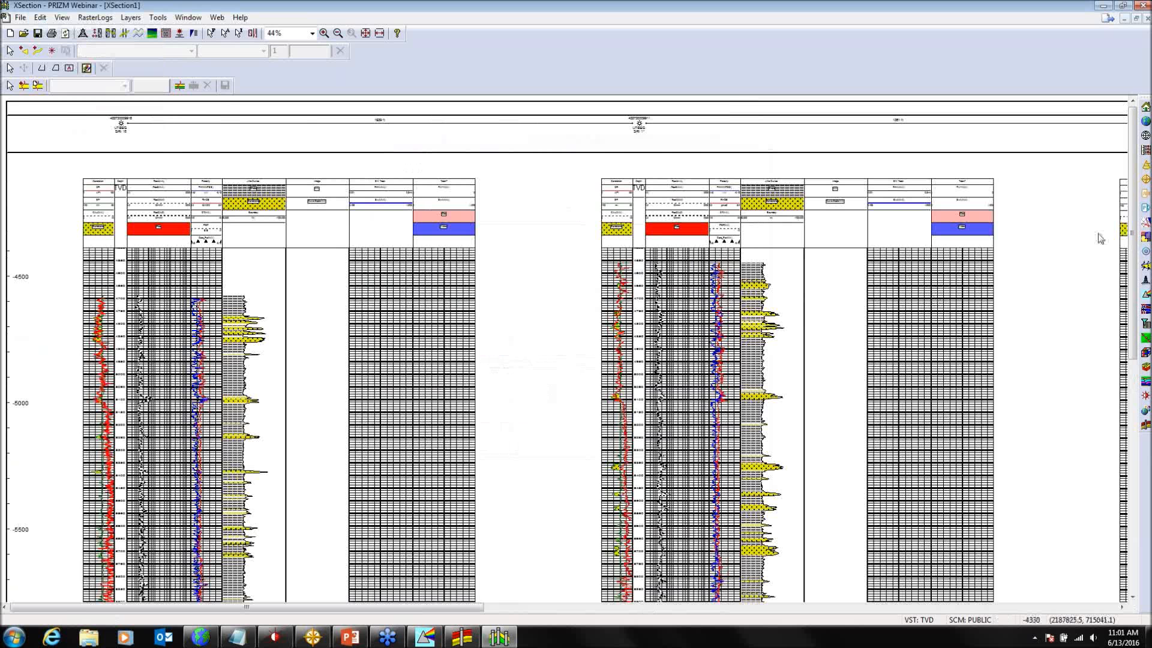
Step: Set the cross section's UDE set to Webinar and review the calculated curves along the wells
left_click_drag(1132, 226, 1093, 222)
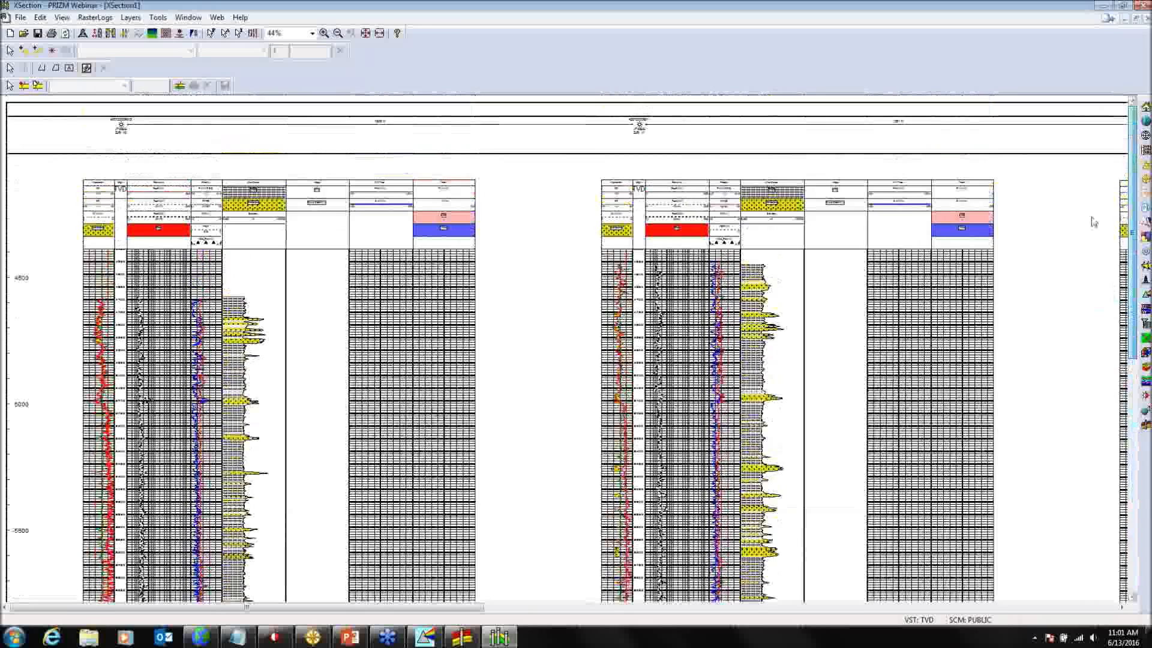
left_click(82, 33)
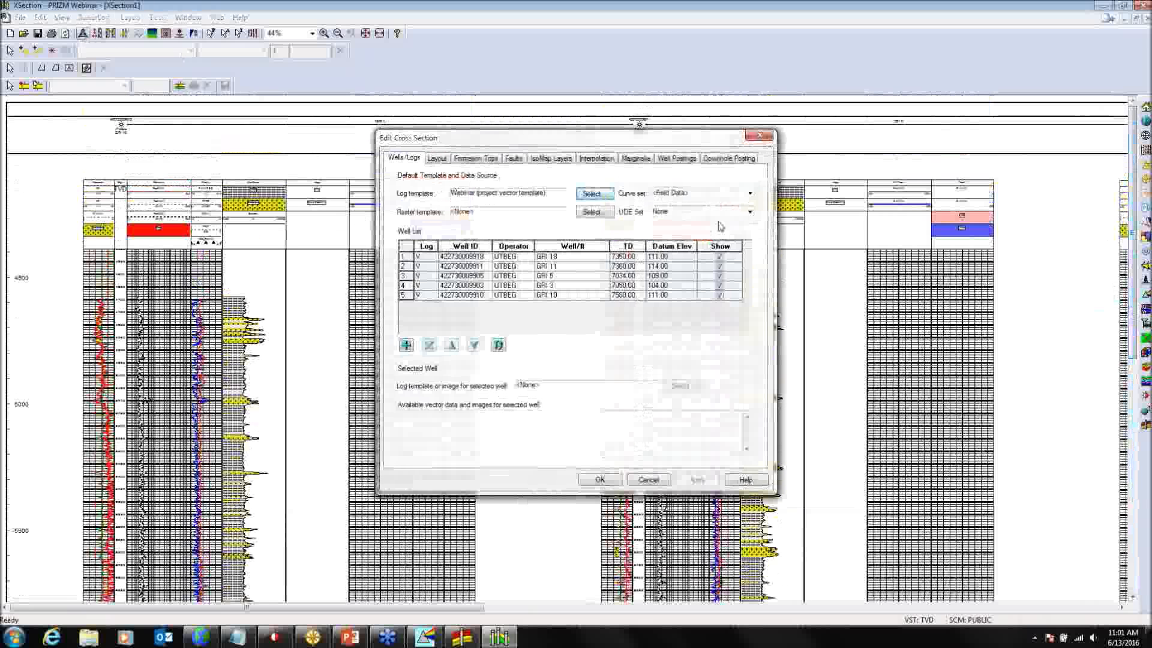
left_click(749, 212)
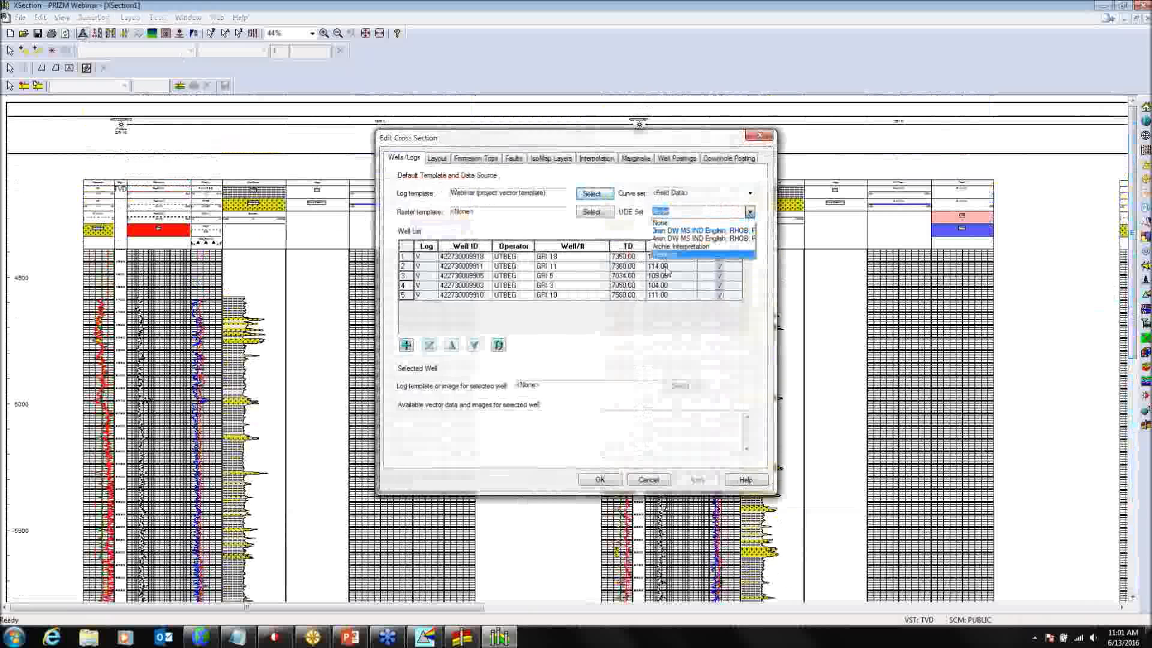
left_click(666, 255)
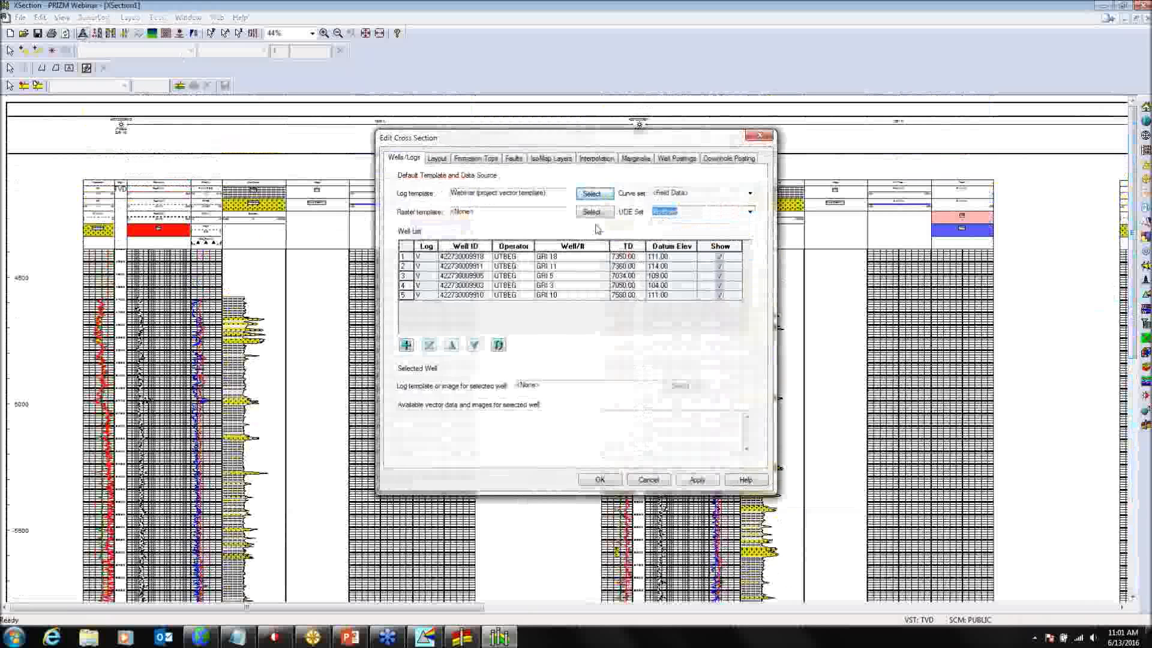
left_click(599, 480)
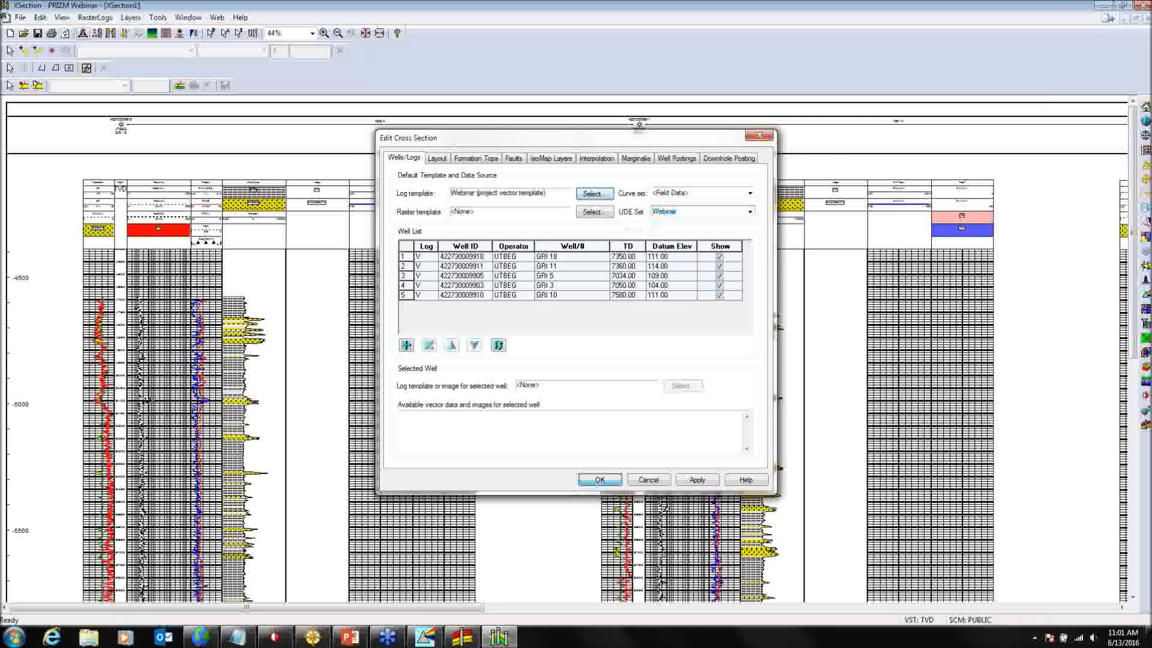
scroll(1131, 251, "down", 7)
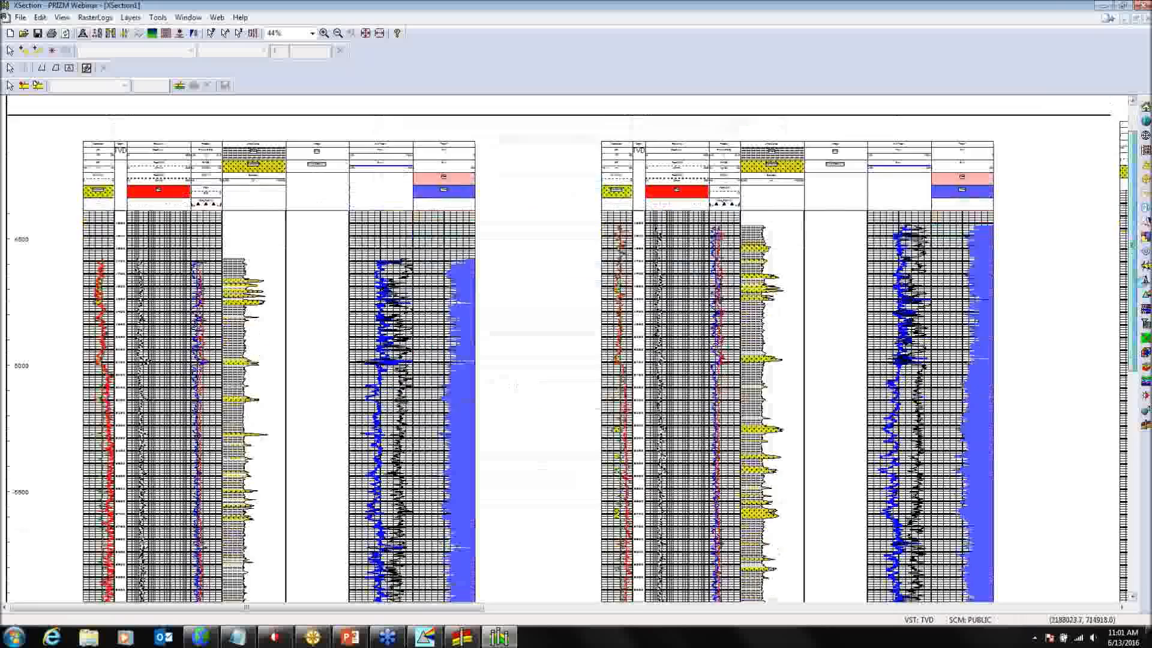
scroll(576, 348, "up", 4)
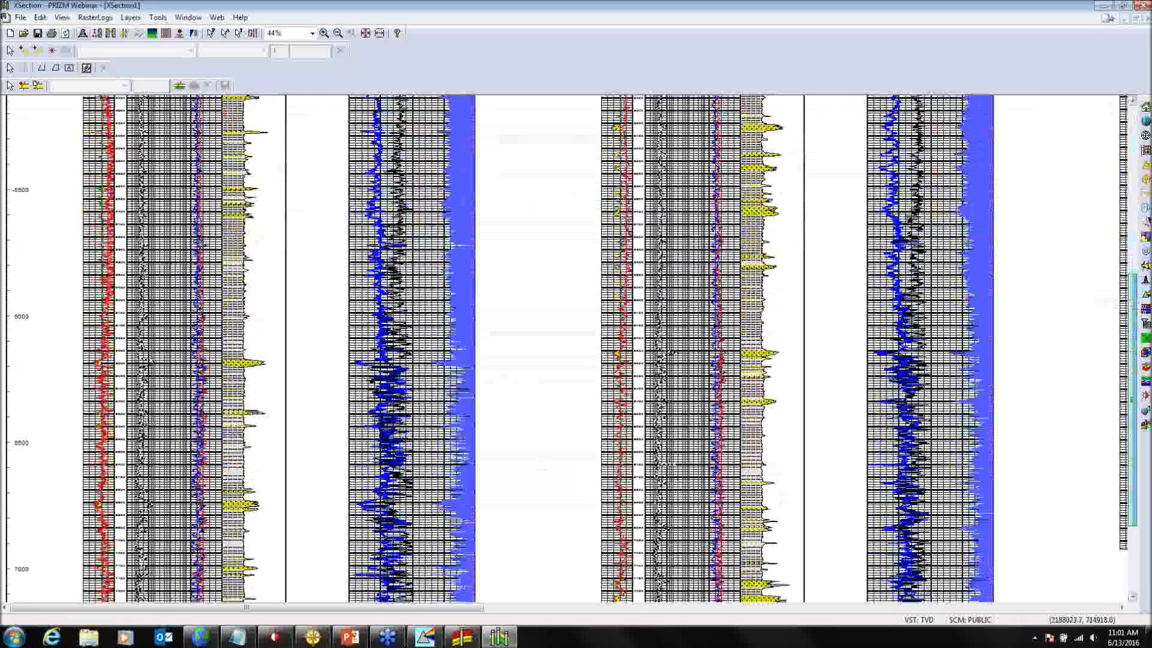
scroll(453, 131, "up", 4)
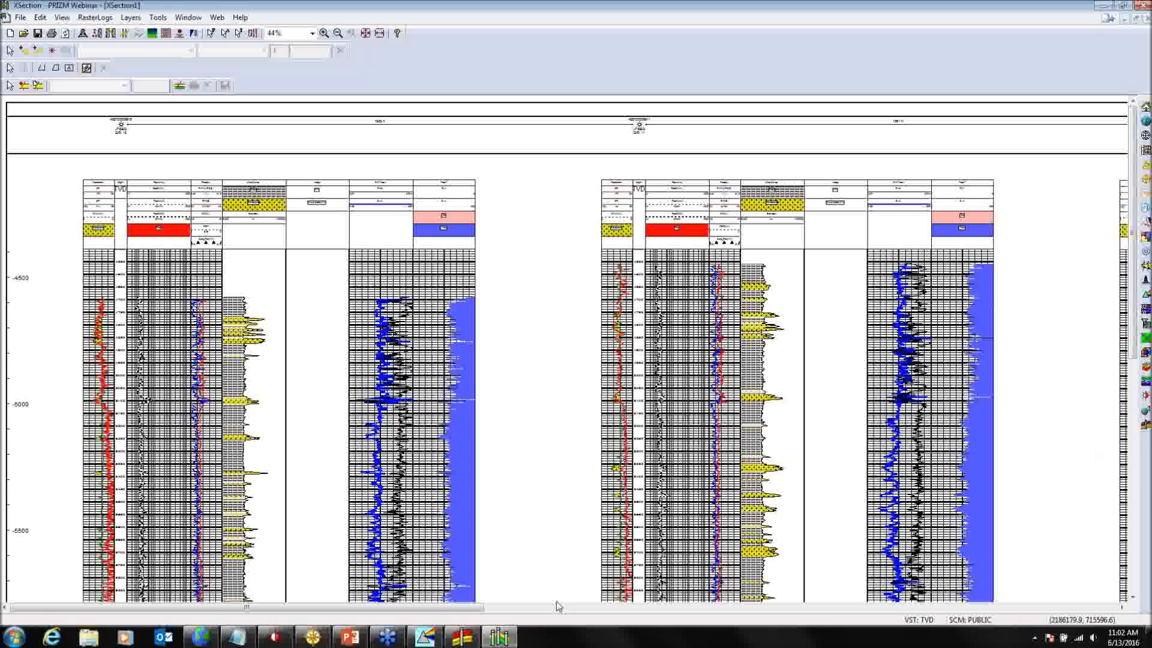
Step: Switch to the PowerPoint presentation, start the slide show from the Demonstration slide and advance to the Conclusions slide
left_click(354, 641)
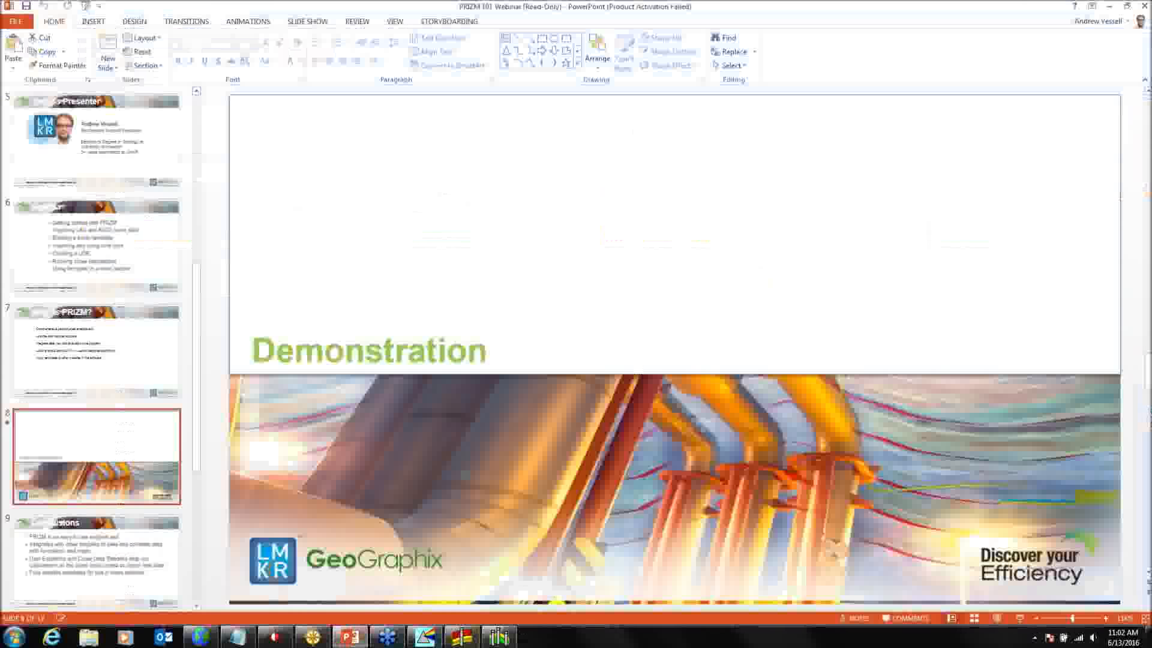
left_click(1020, 618)
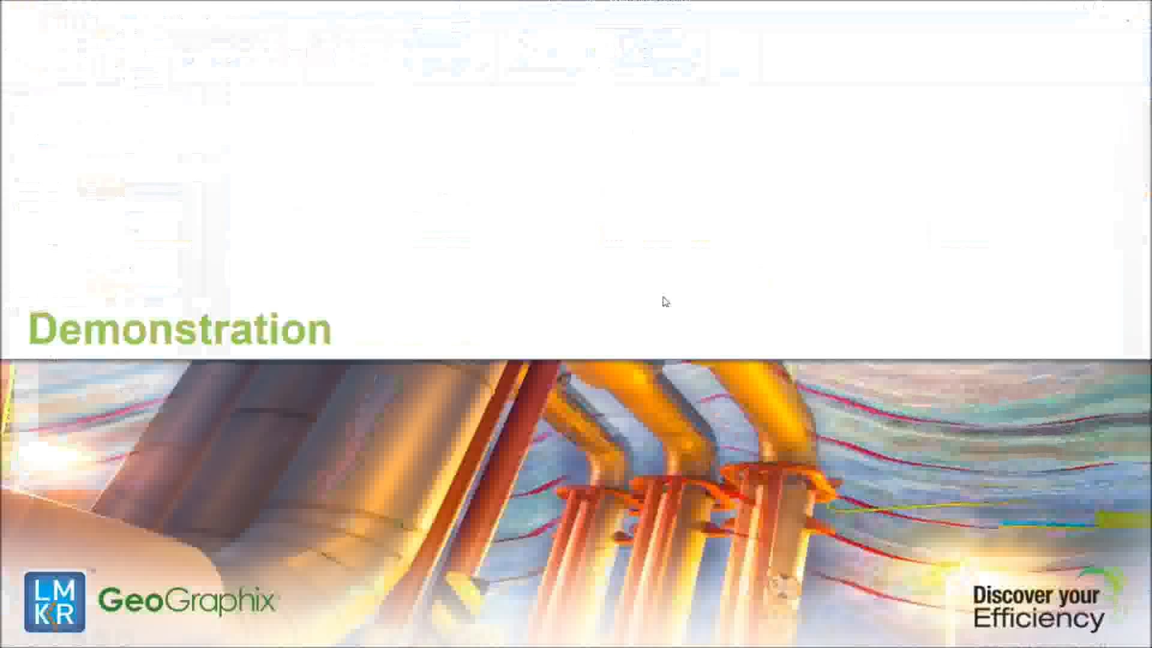
key("Right")
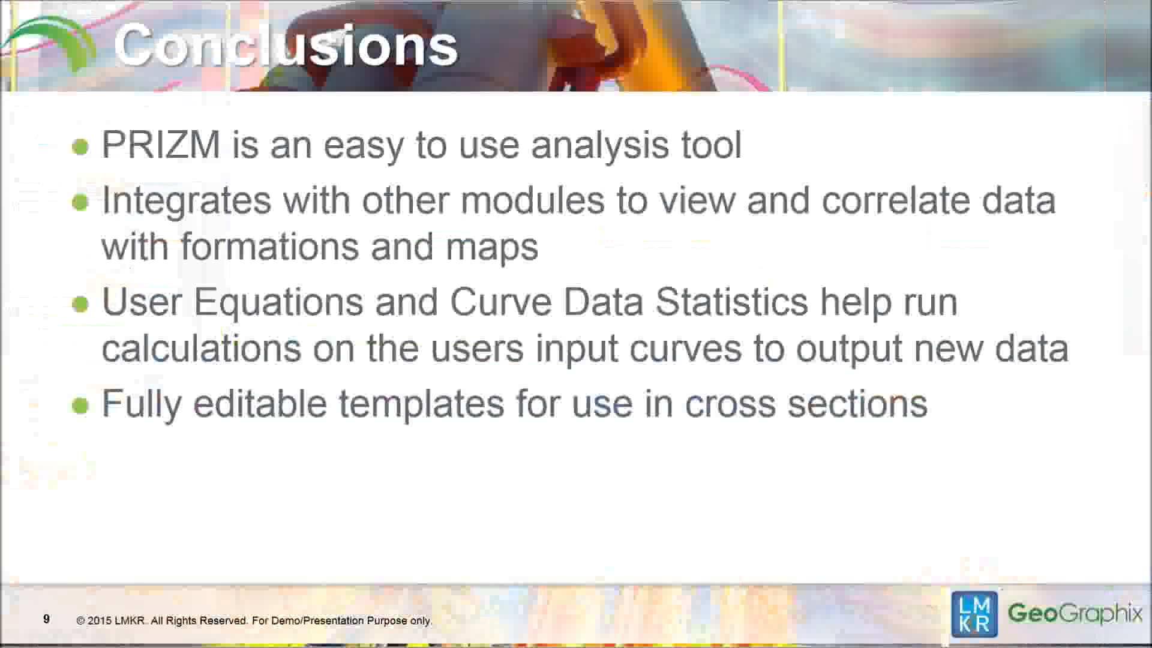